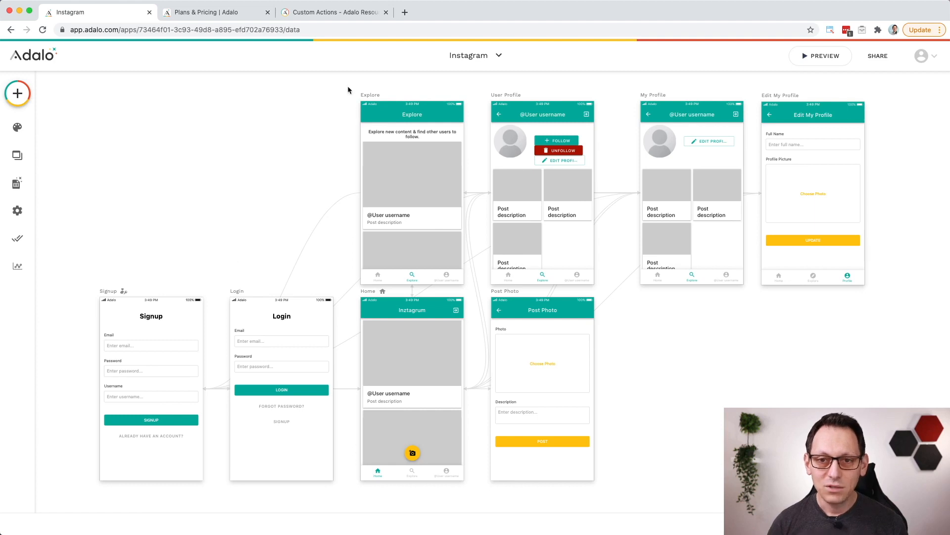
left_click_drag(348, 81, 853, 346)
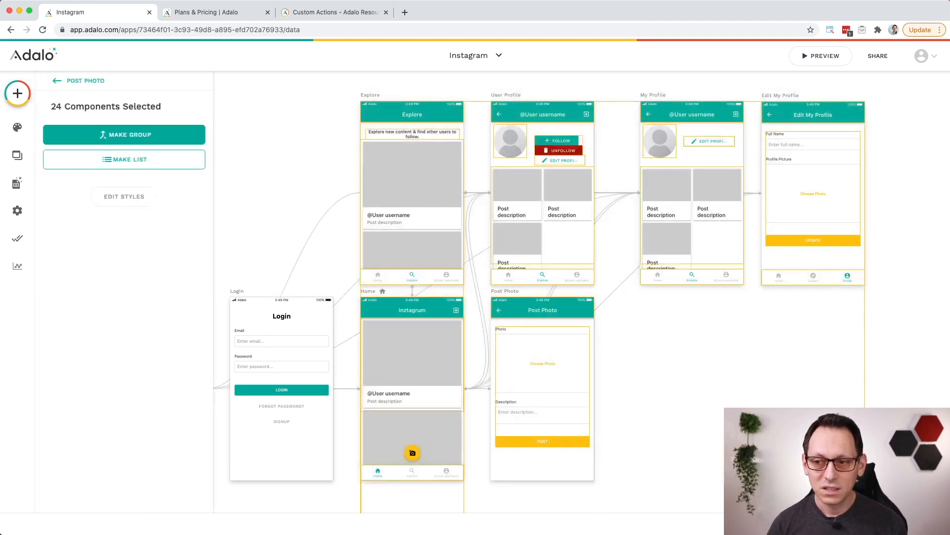
left_click(743, 421)
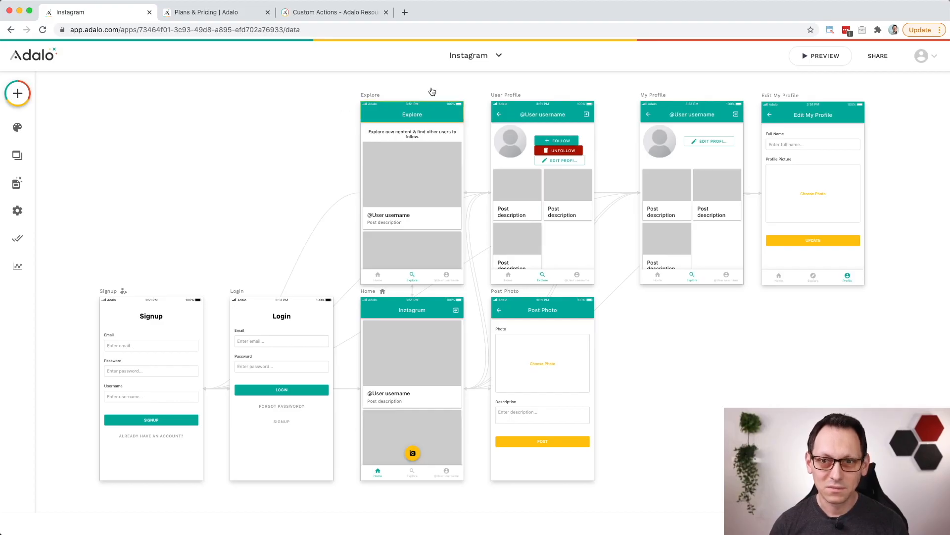
Step: Start a new native mobile app based on the Blank template
left_click(497, 56)
left_click(477, 274)
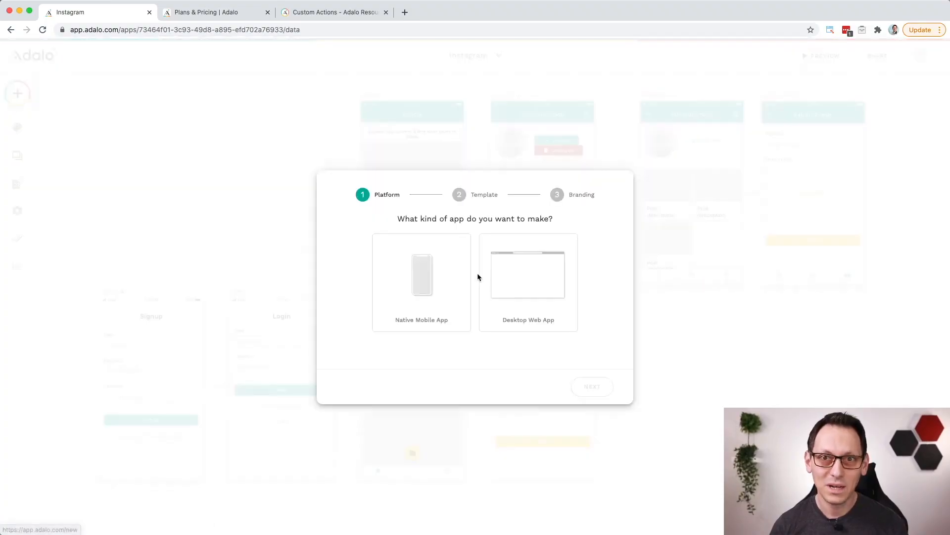
left_click(418, 283)
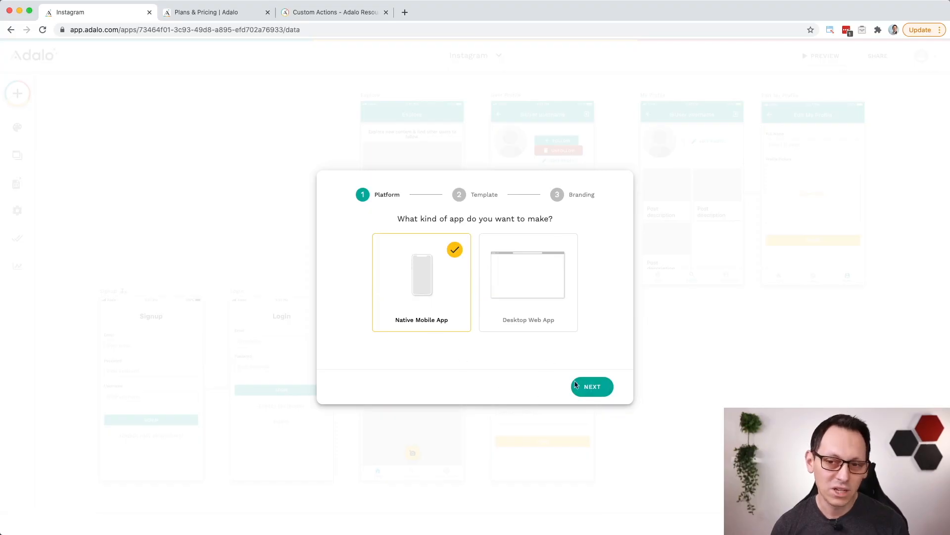
left_click(589, 388)
left_click(362, 248)
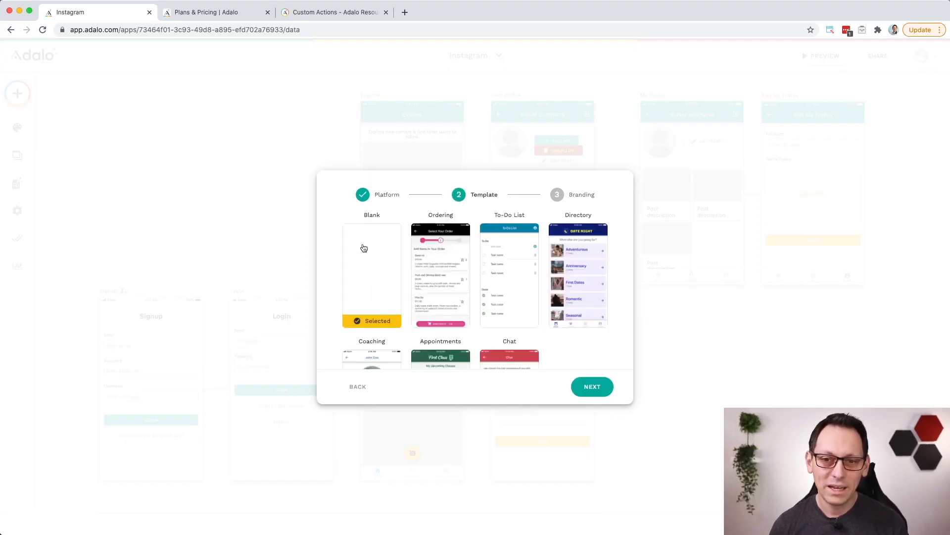
left_click(596, 387)
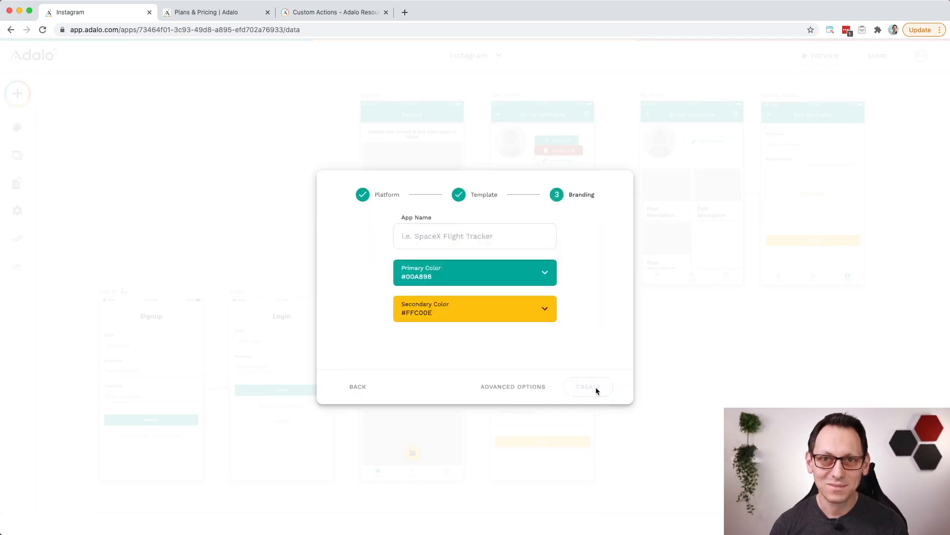
Step: Name the new app Inztagum and create it with the default primary and secondary colors
left_click(468, 237)
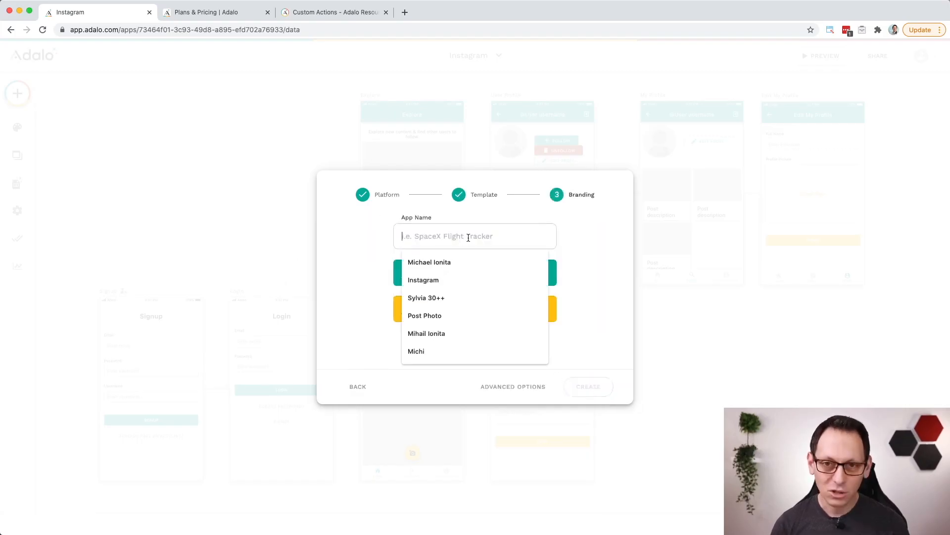
type("Inztag")
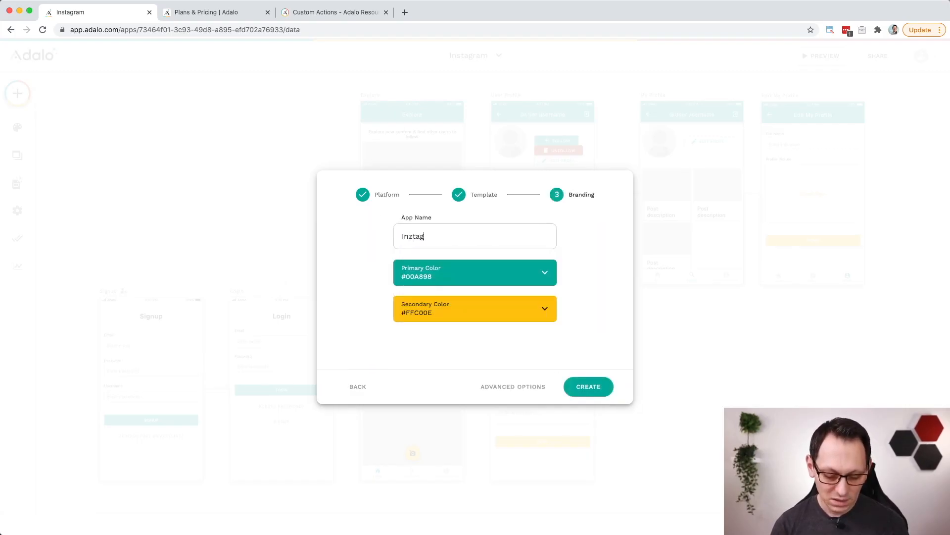
type("um")
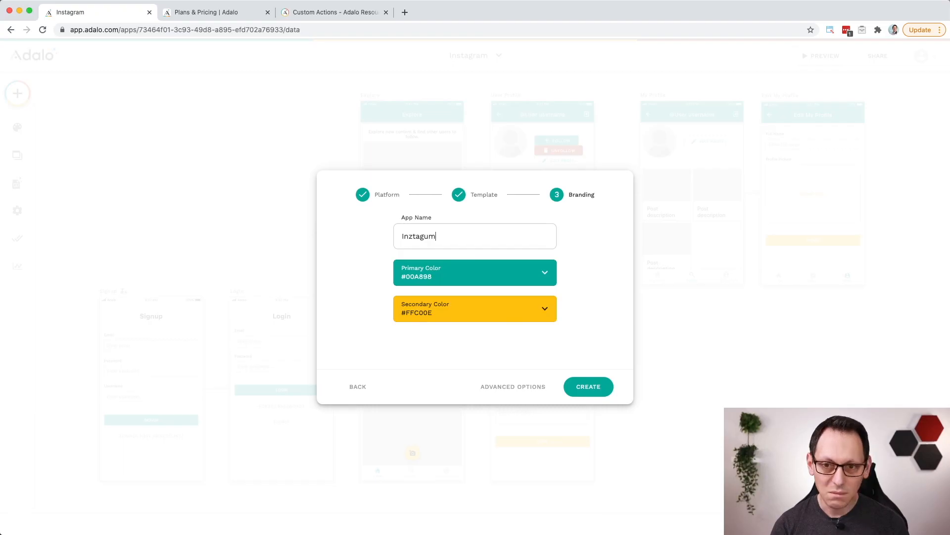
left_click(601, 389)
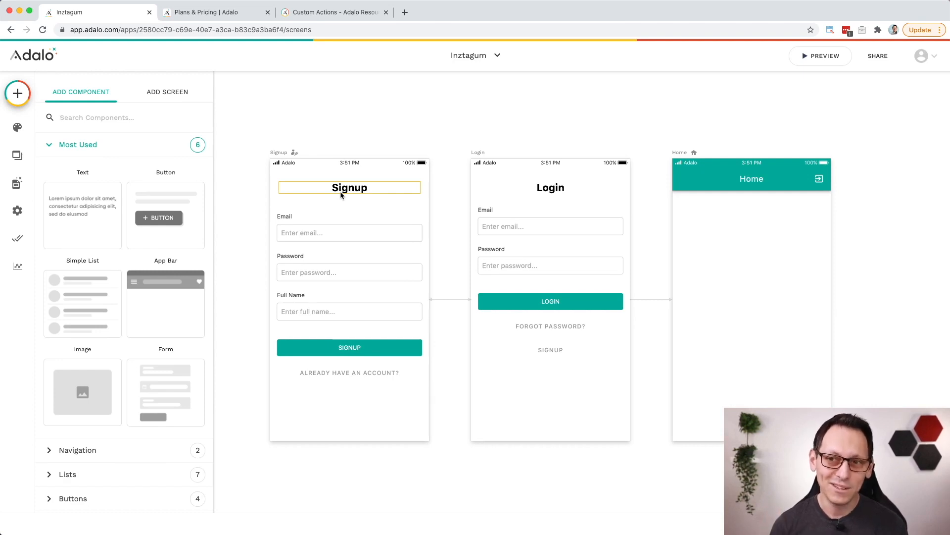
Step: Examine the screen navigation type settings of the Signup, Login and Home screens
left_click(292, 155)
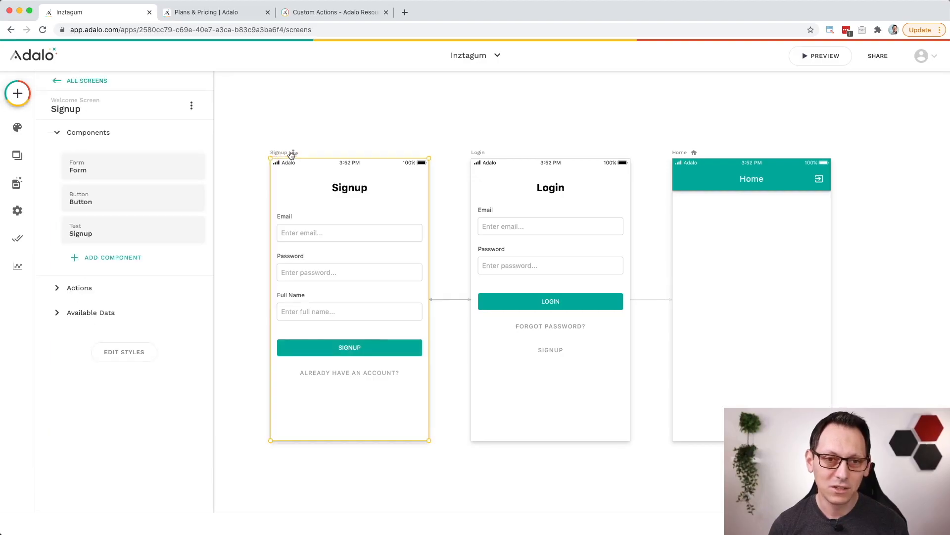
left_click(110, 105)
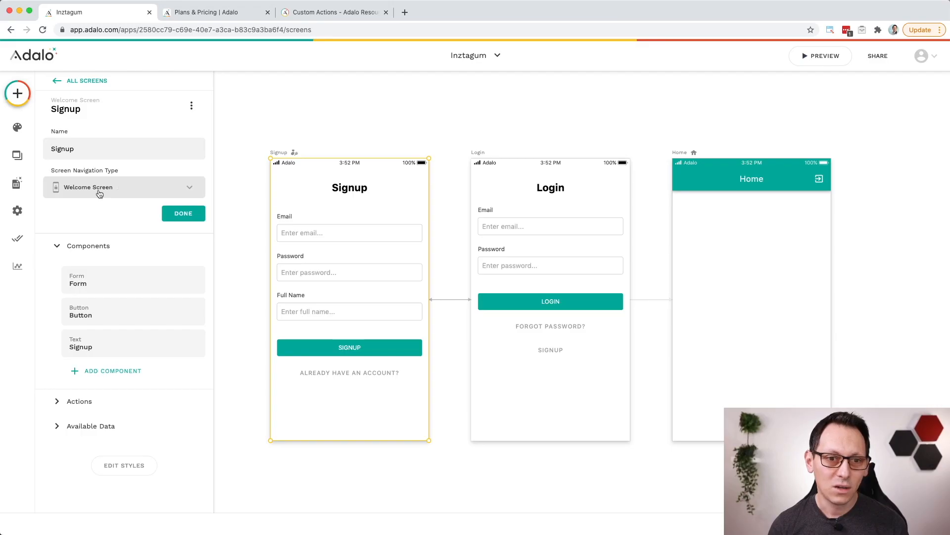
left_click(161, 193)
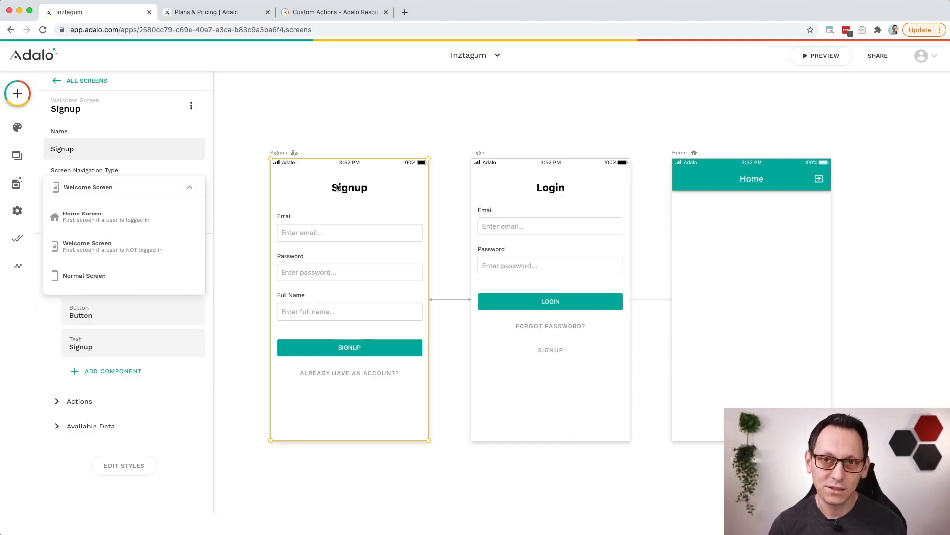
left_click(480, 153)
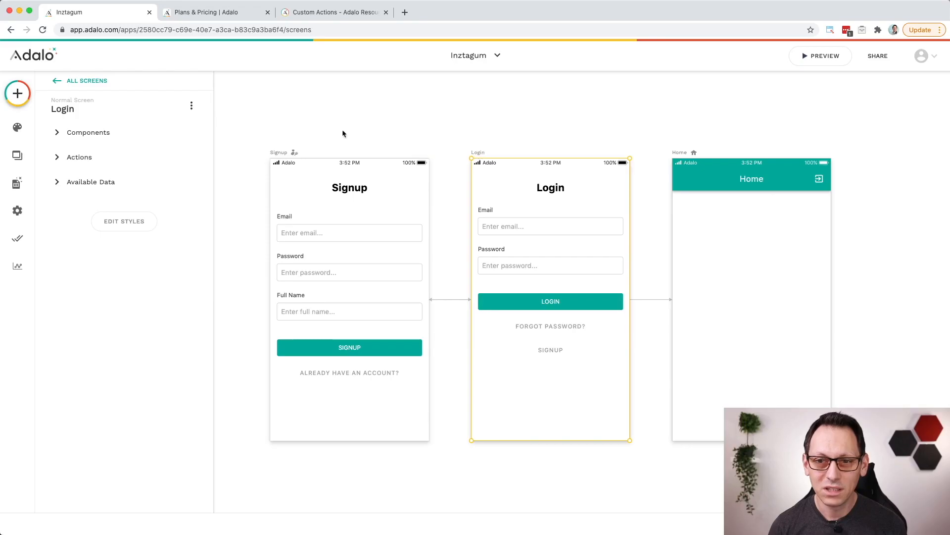
left_click(140, 112)
left_click(138, 187)
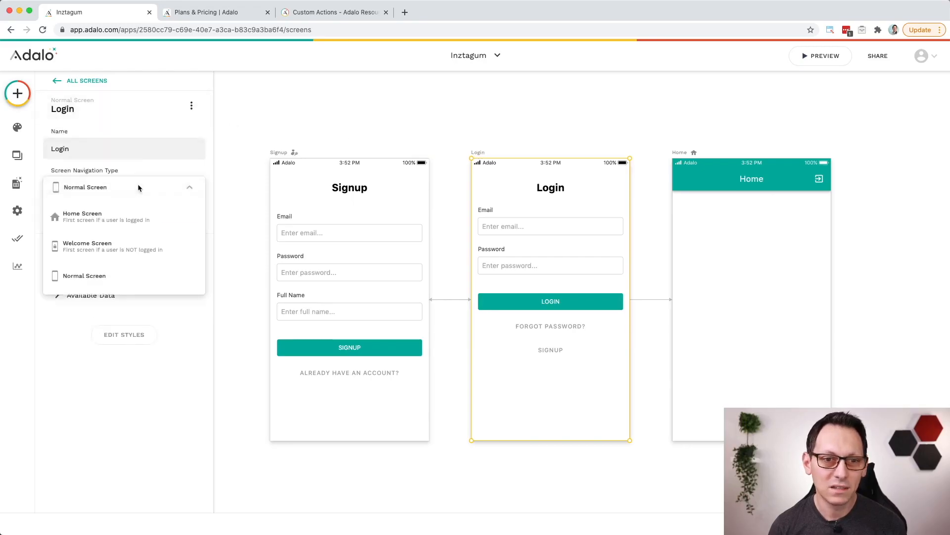
left_click(131, 276)
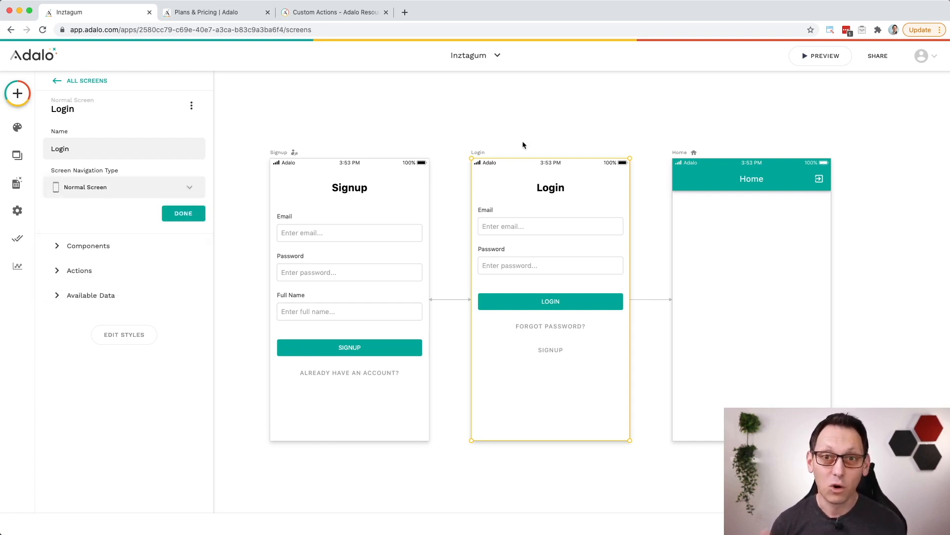
left_click(698, 157)
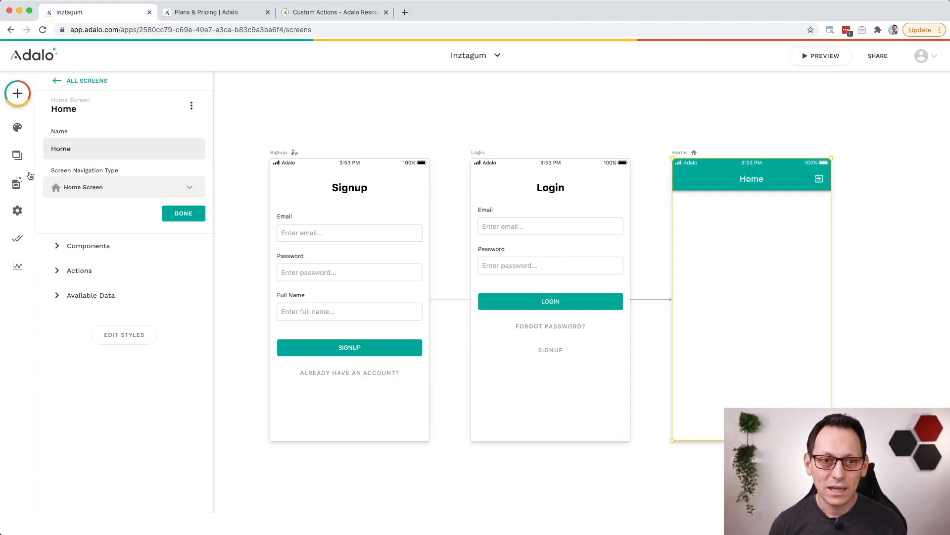
left_click(138, 192)
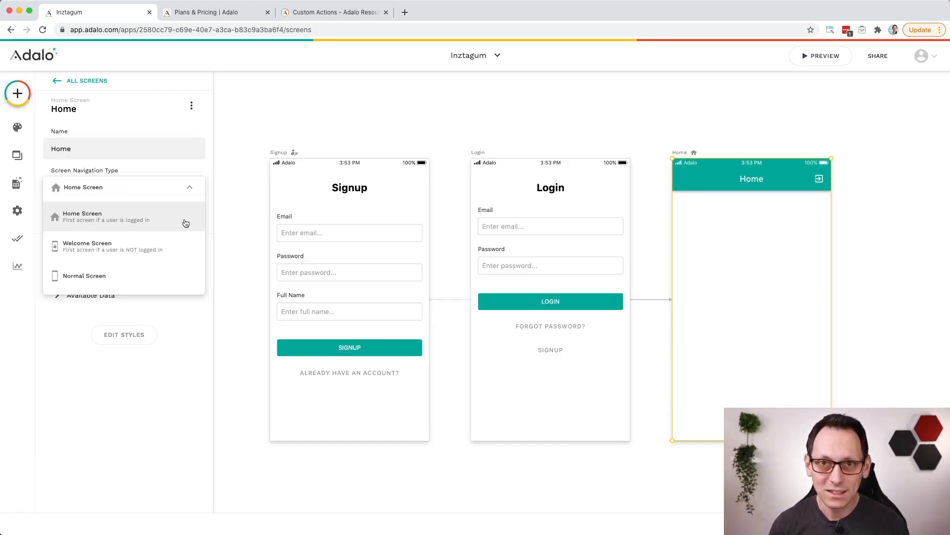
left_click(185, 223)
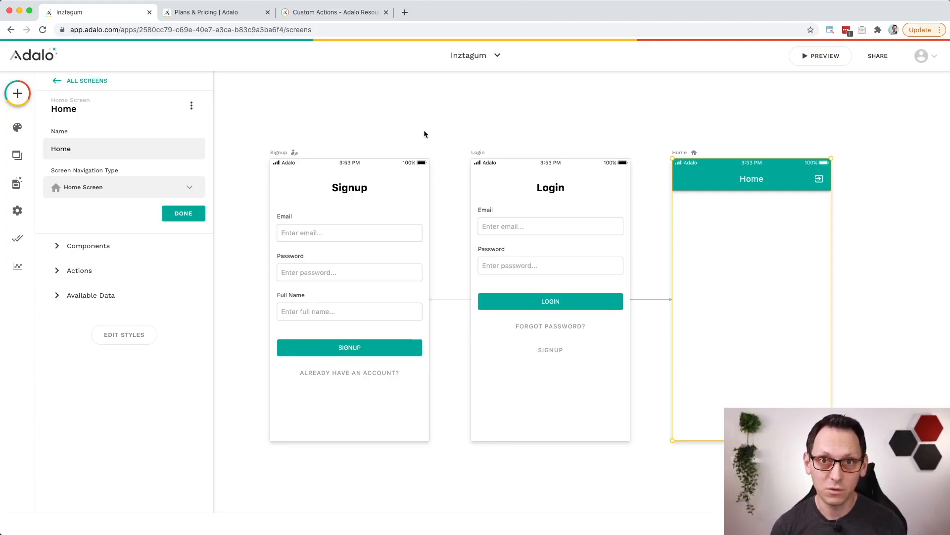
left_click(424, 134)
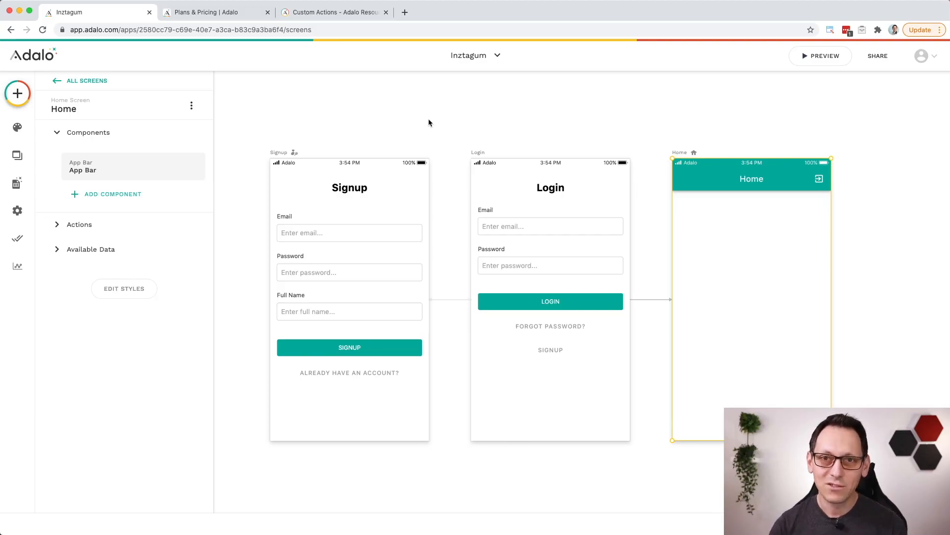
Step: Add an image property named Profile Picture to the Users database collection
left_click(17, 183)
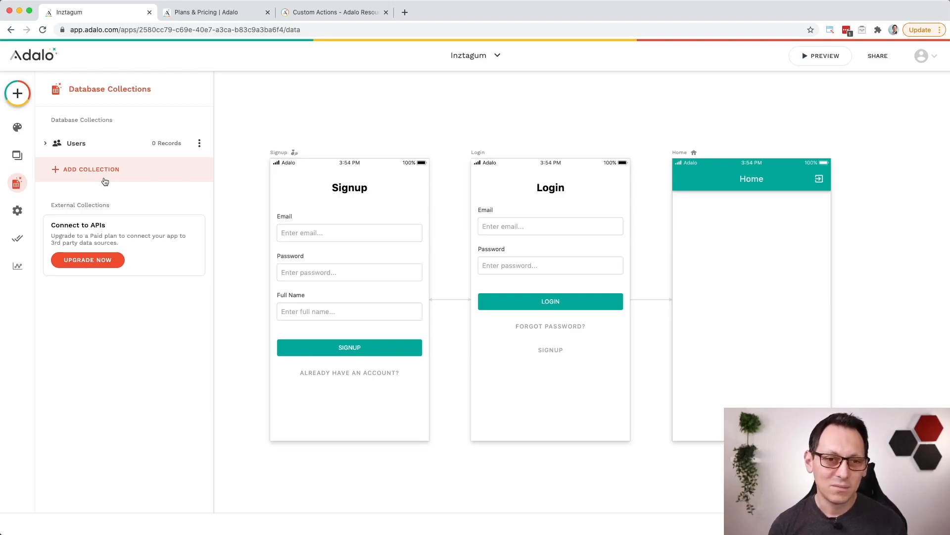
left_click(45, 144)
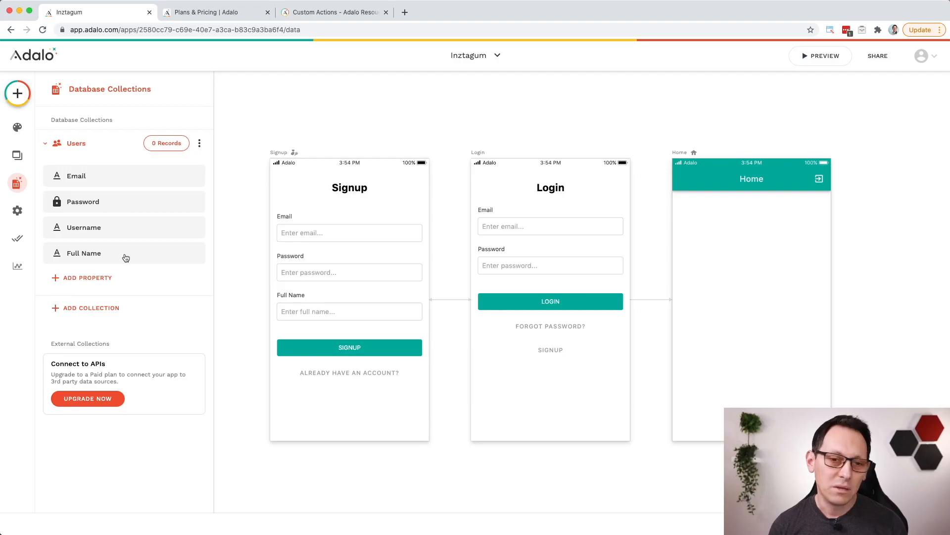
left_click(95, 280)
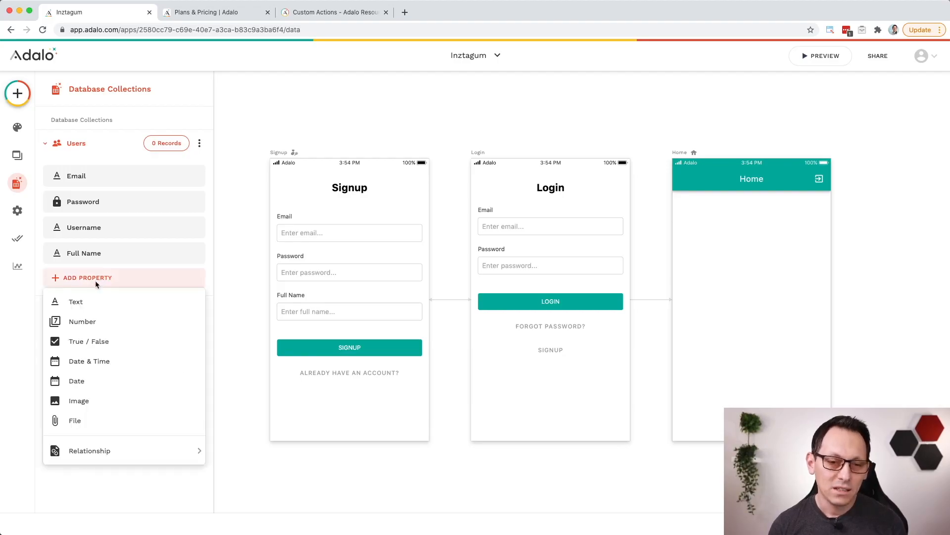
left_click(123, 402)
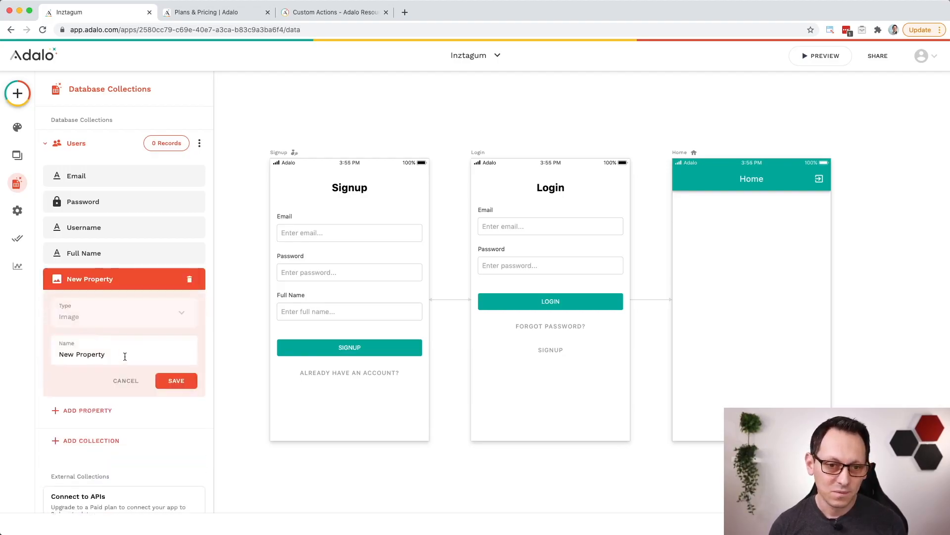
left_click_drag(125, 357, 57, 357)
type("Profile Picture")
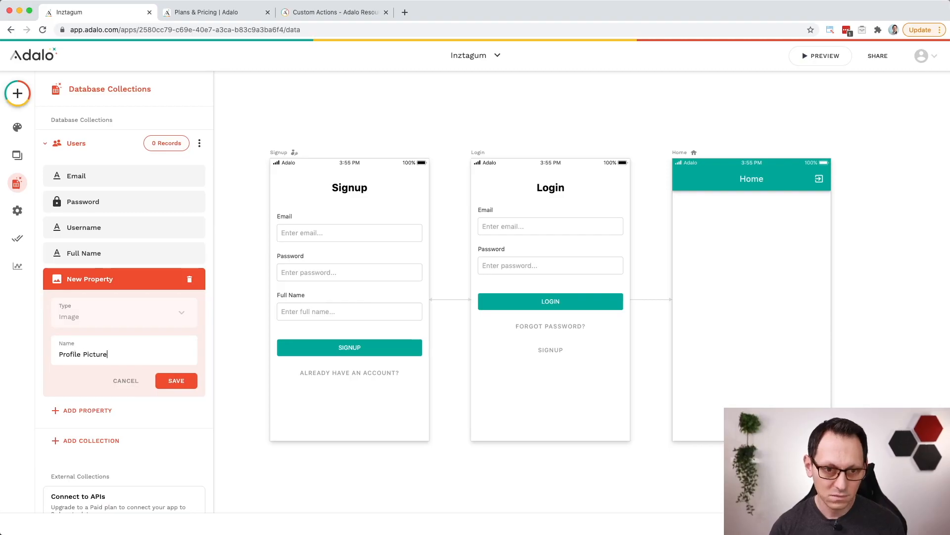
left_click(177, 381)
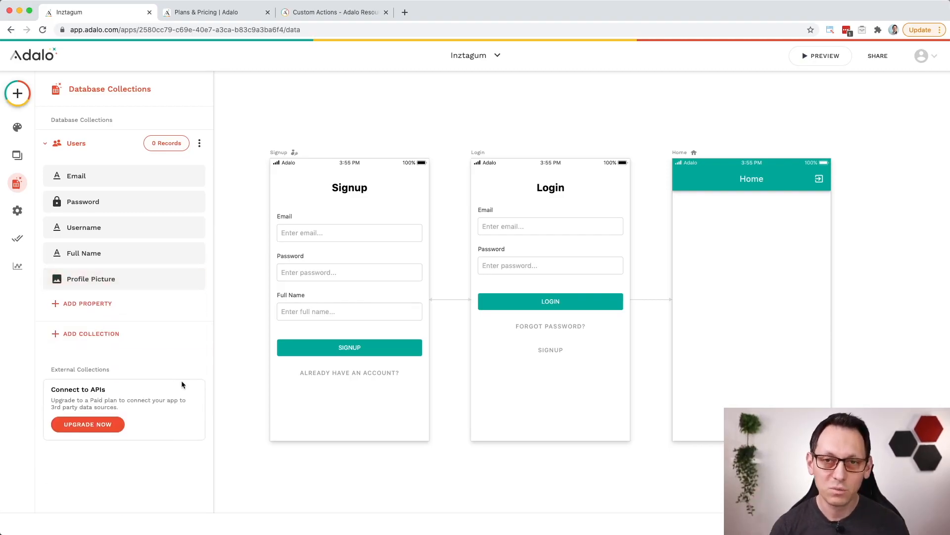
Step: Create a new database collection named Posts
left_click(46, 144)
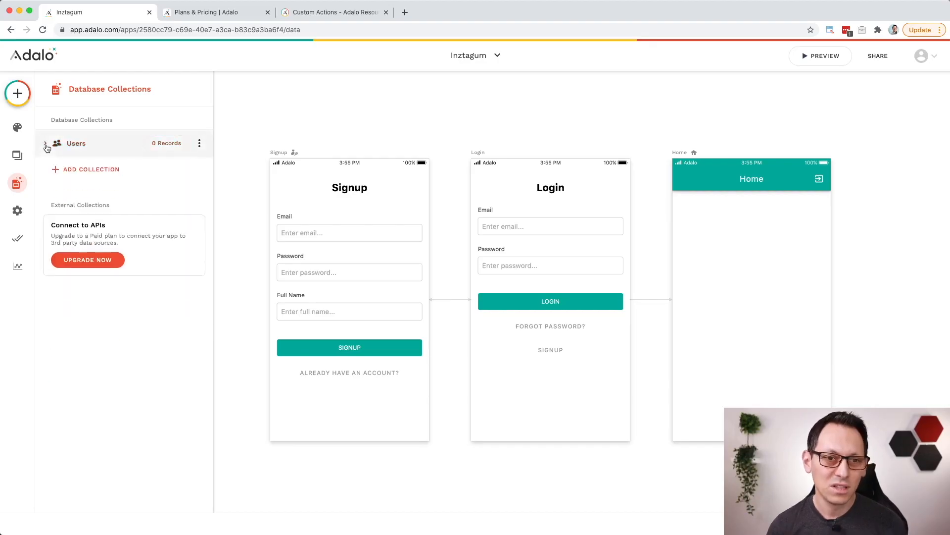
left_click(92, 170)
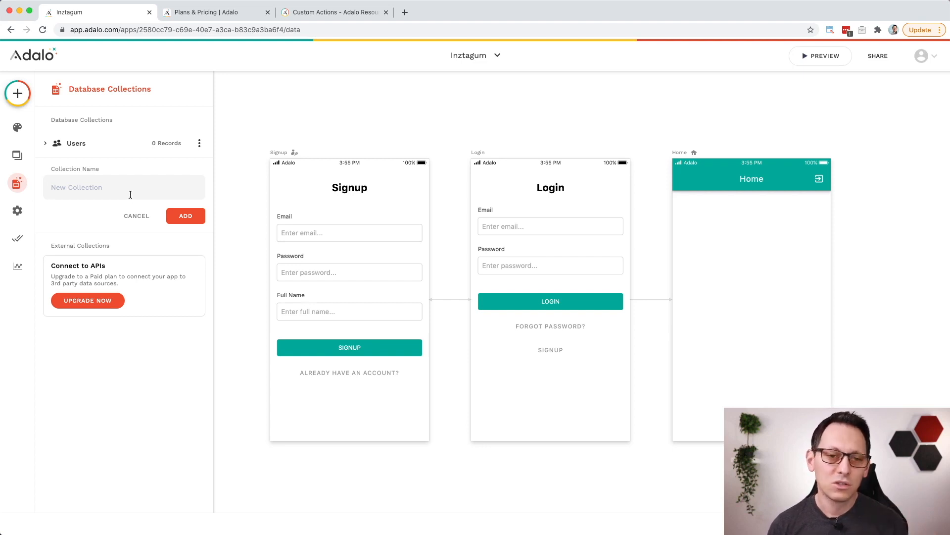
type("Posts")
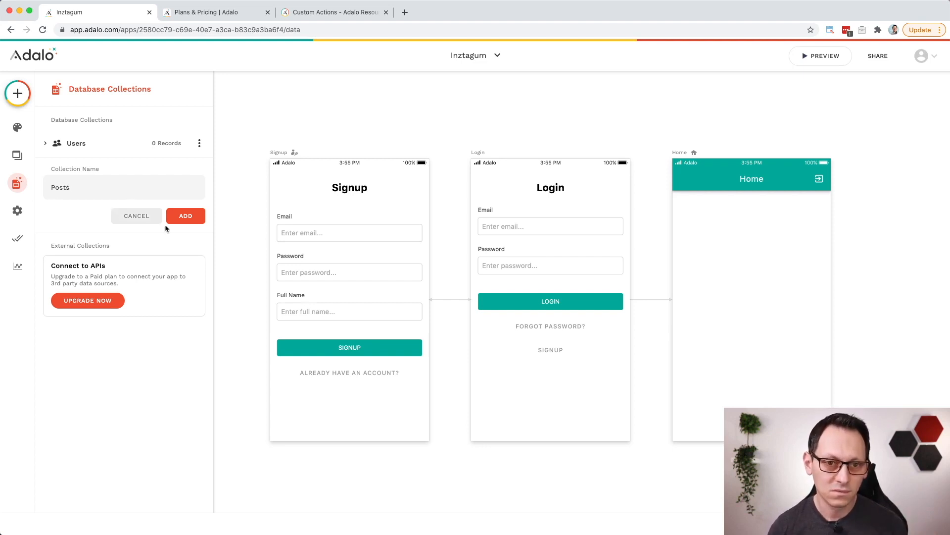
left_click(175, 218)
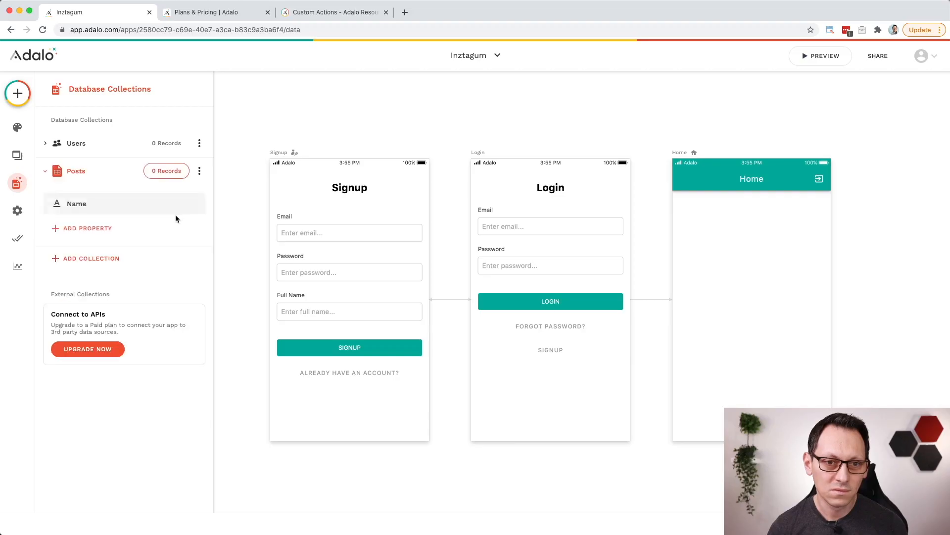
Step: Add an image property named Photo to the Posts collection
left_click(109, 204)
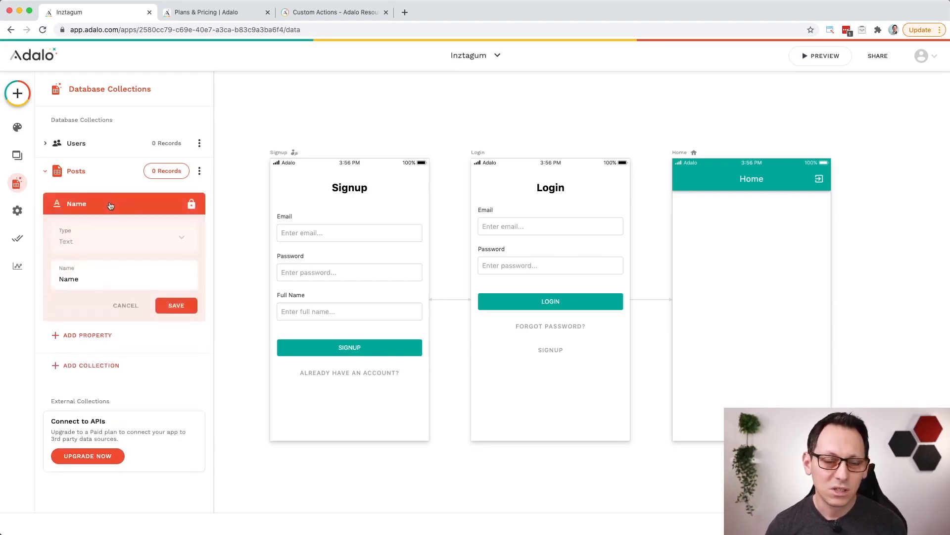
left_click(110, 205)
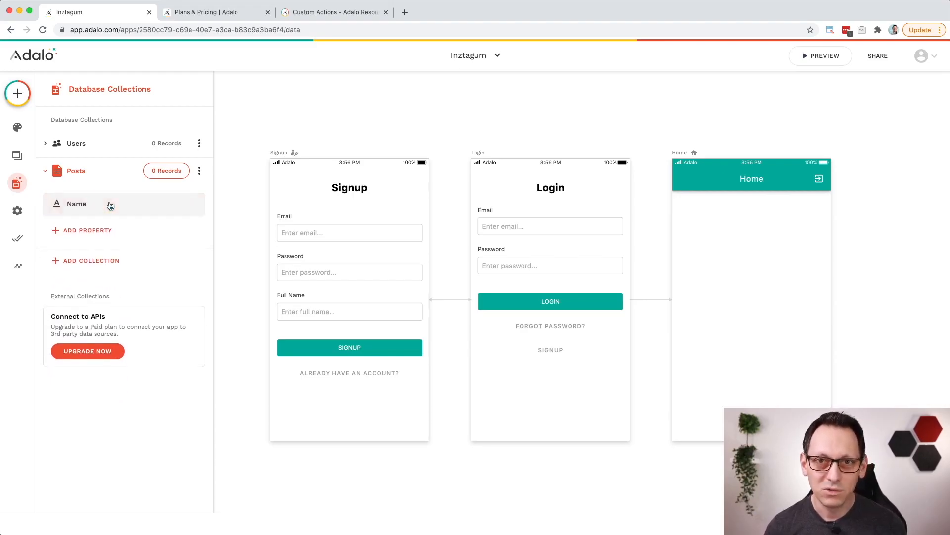
left_click(97, 232)
left_click(103, 355)
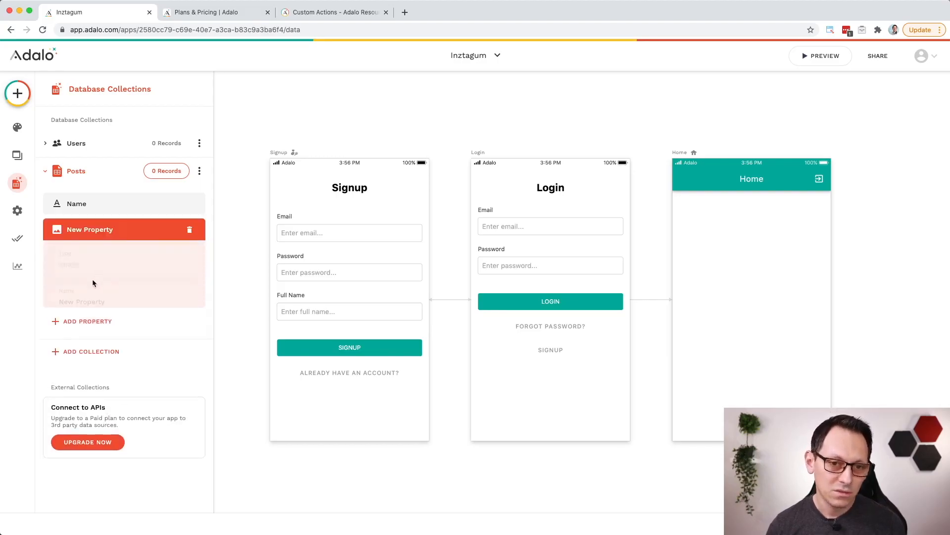
type("Photo")
left_click(188, 331)
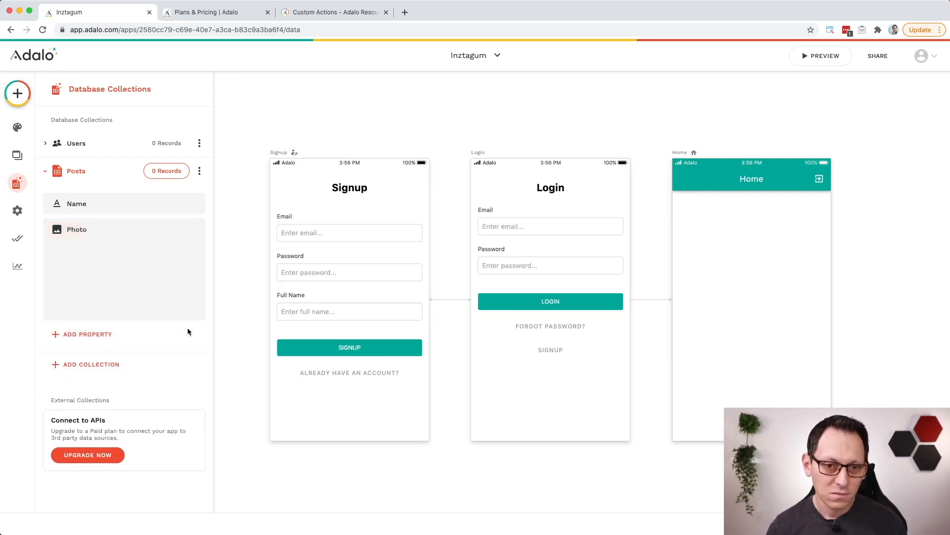
Step: Add a text property named Description to the Posts collection
left_click(103, 256)
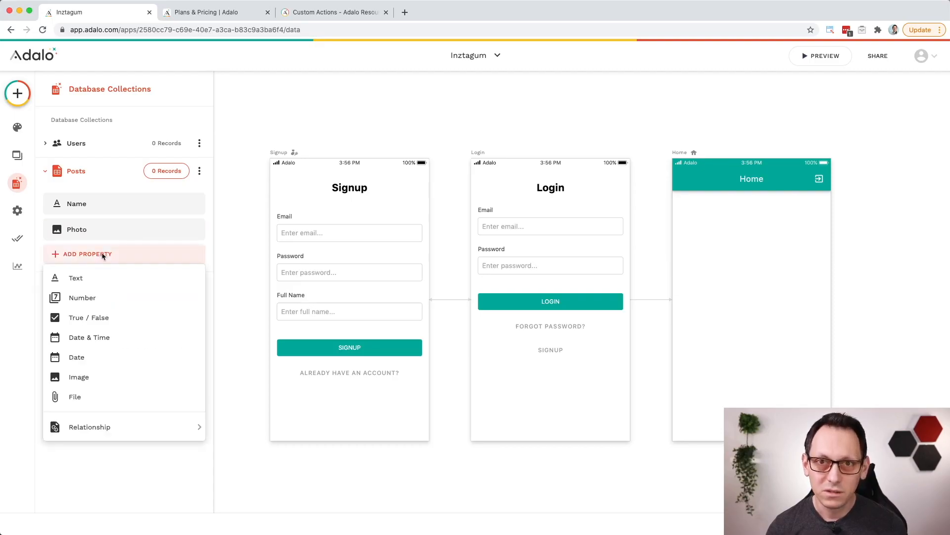
left_click(100, 276)
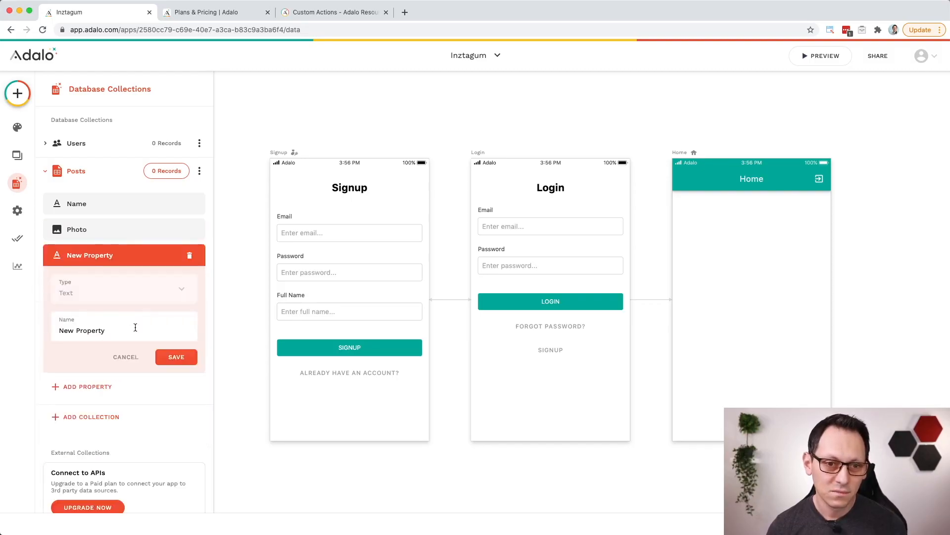
type("Description")
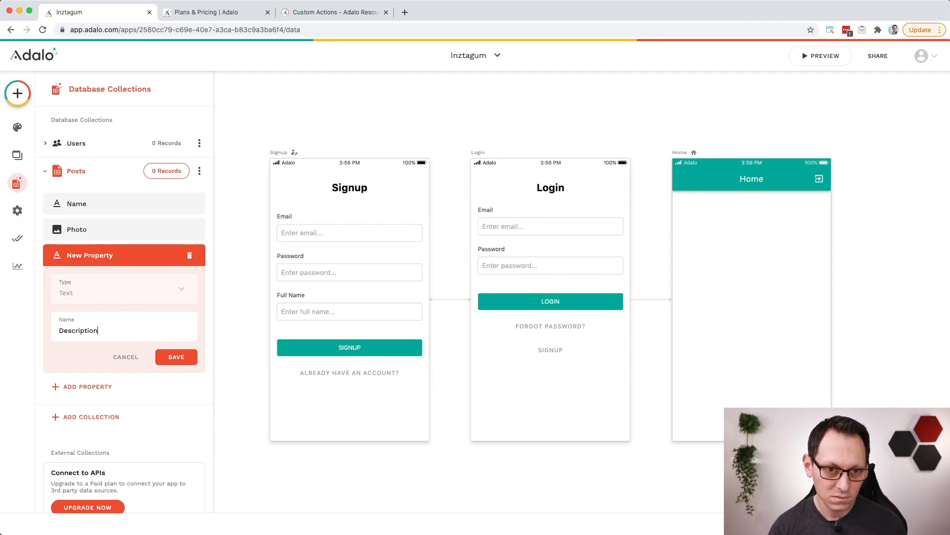
left_click(176, 357)
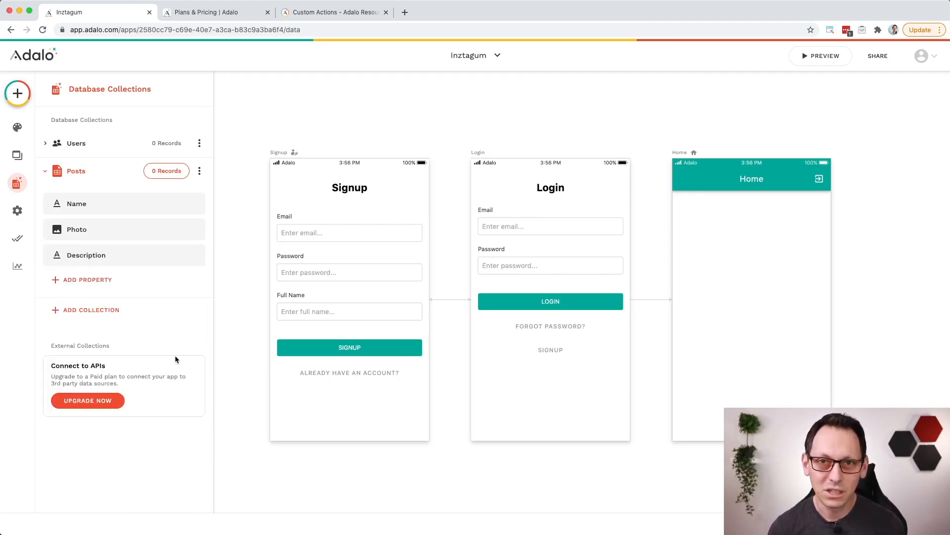
Step: Add a User relationship to the Posts collection in which a user can have multiple posts and each post belongs to one user
left_click(95, 280)
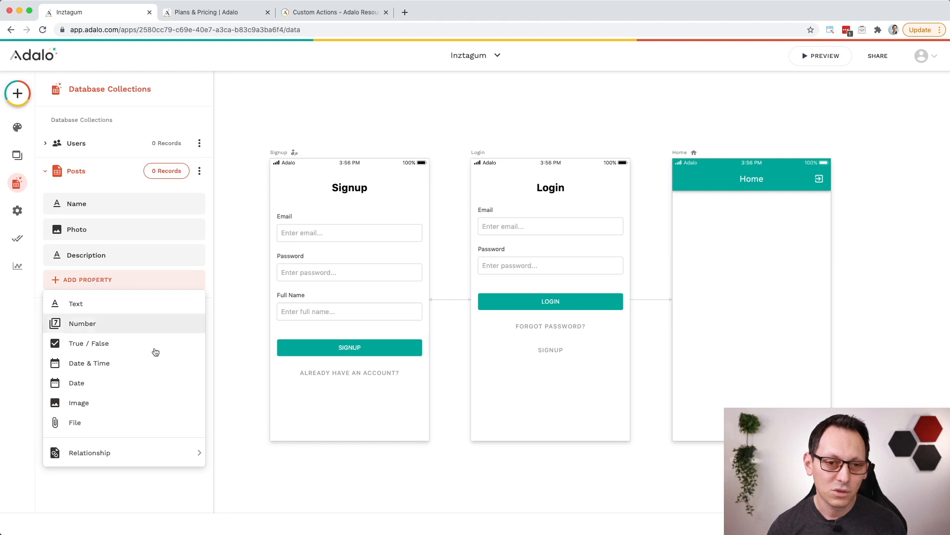
mouse_move(159, 454)
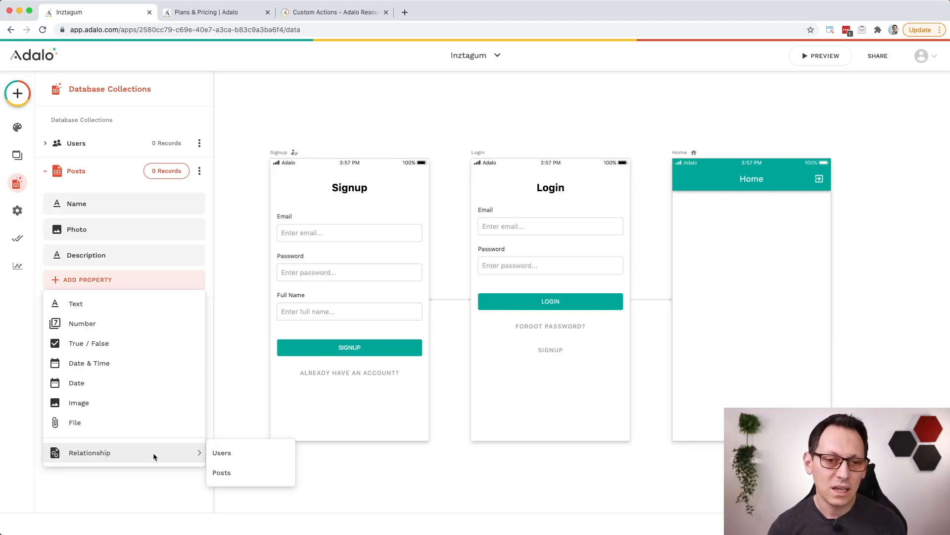
left_click(251, 454)
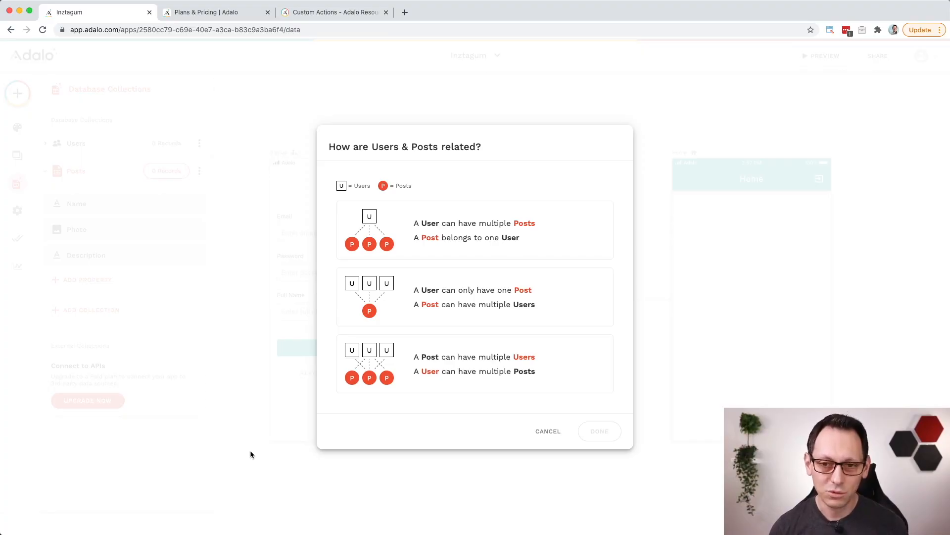
left_click(416, 232)
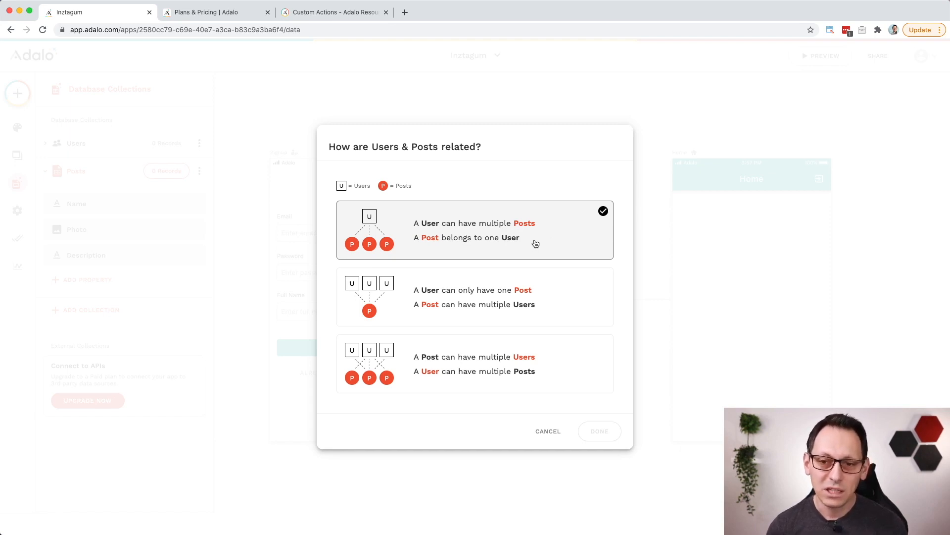
left_click(556, 306)
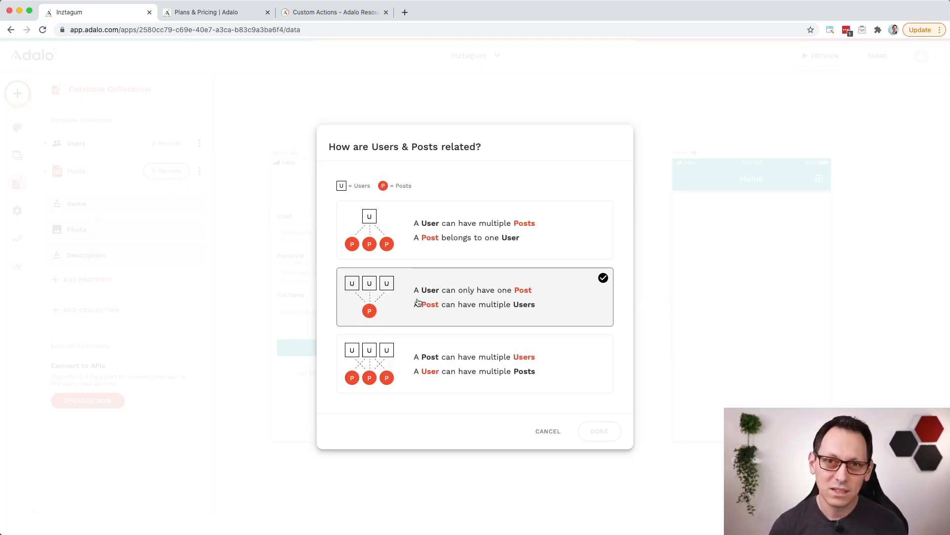
left_click(429, 350)
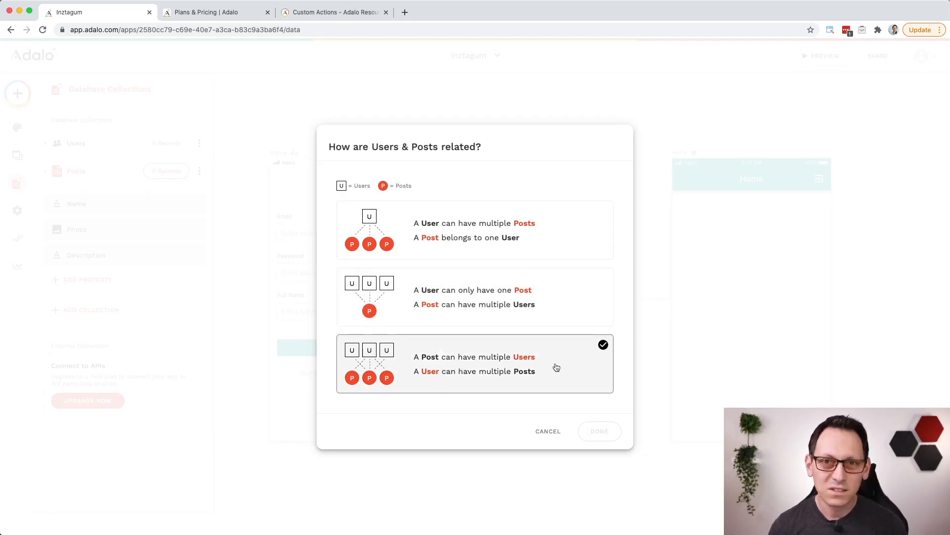
left_click(547, 248)
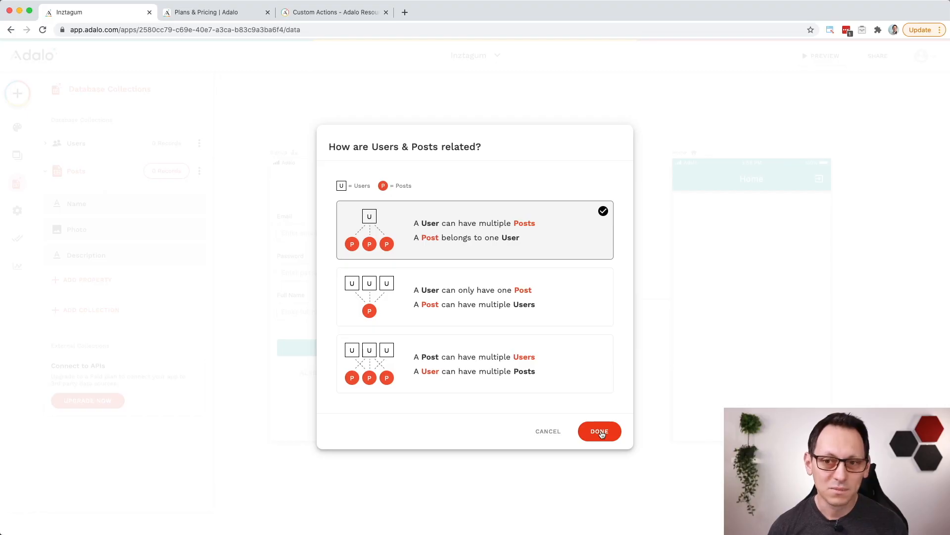
left_click(600, 432)
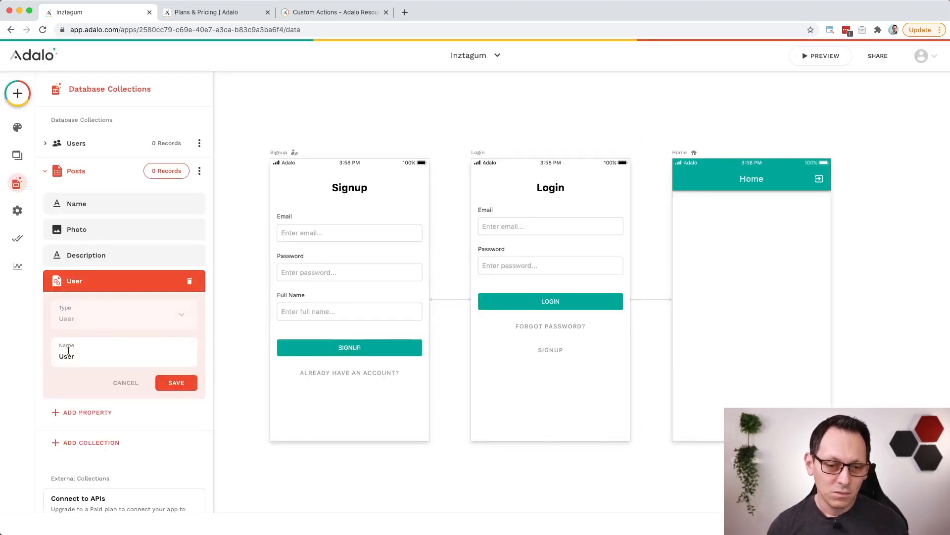
left_click(177, 383)
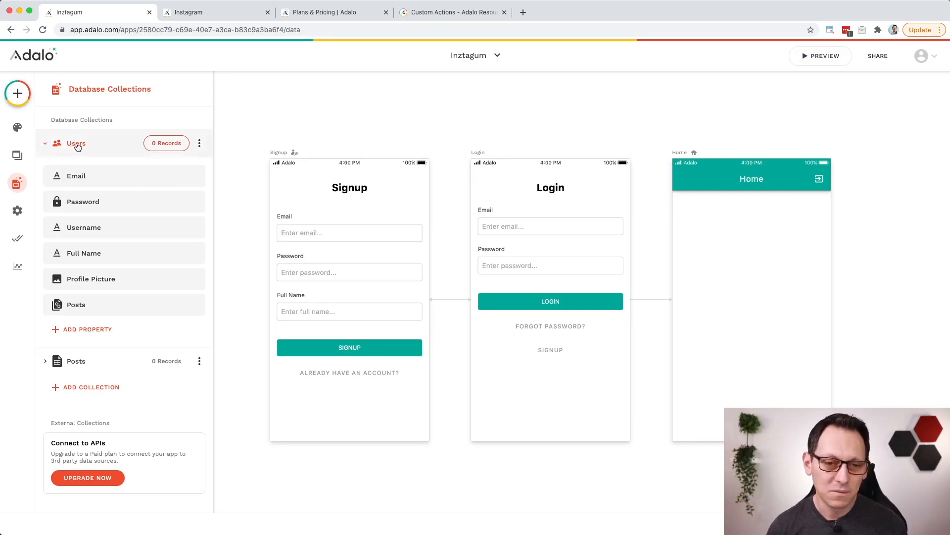
Step: Add a many-to-many relationship from the Users collection to itself and name it Followers
left_click(101, 329)
mouse_move(123, 304)
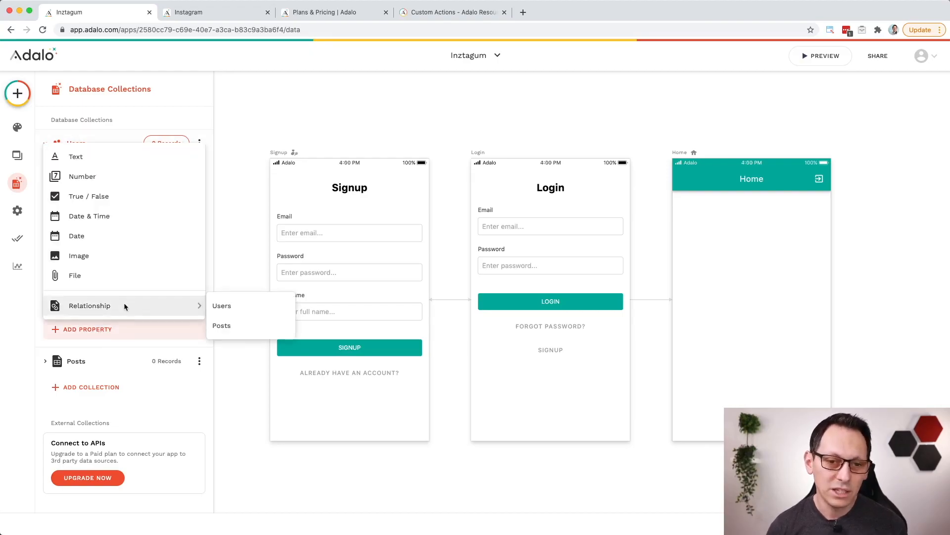
left_click(257, 307)
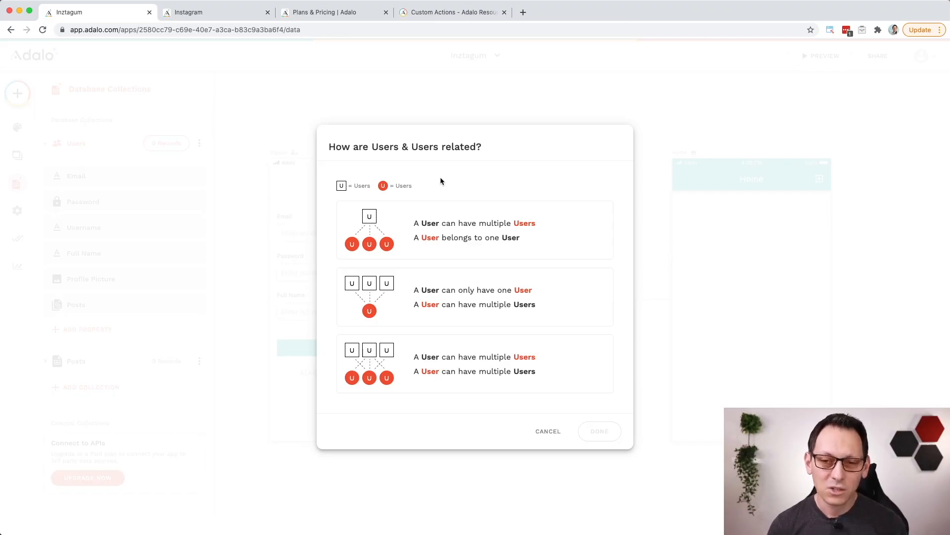
left_click(432, 225)
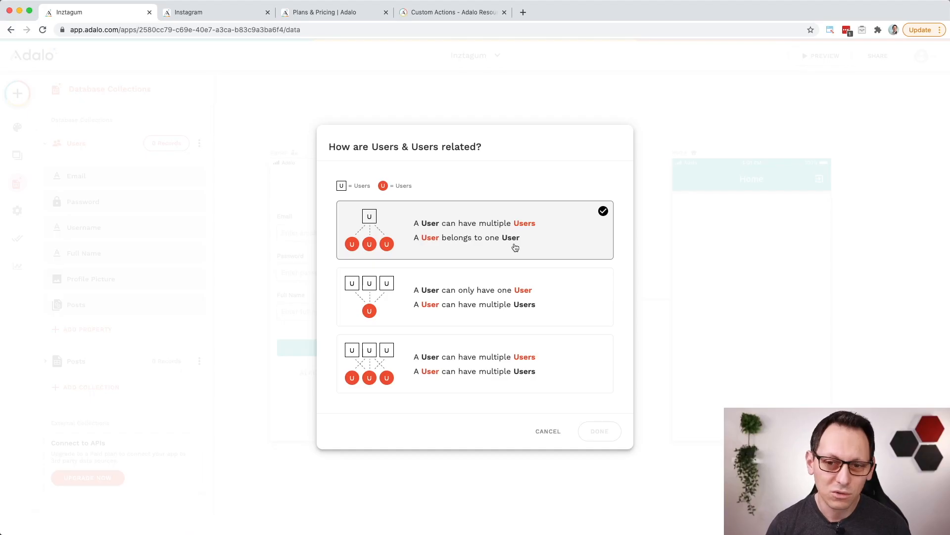
left_click(447, 281)
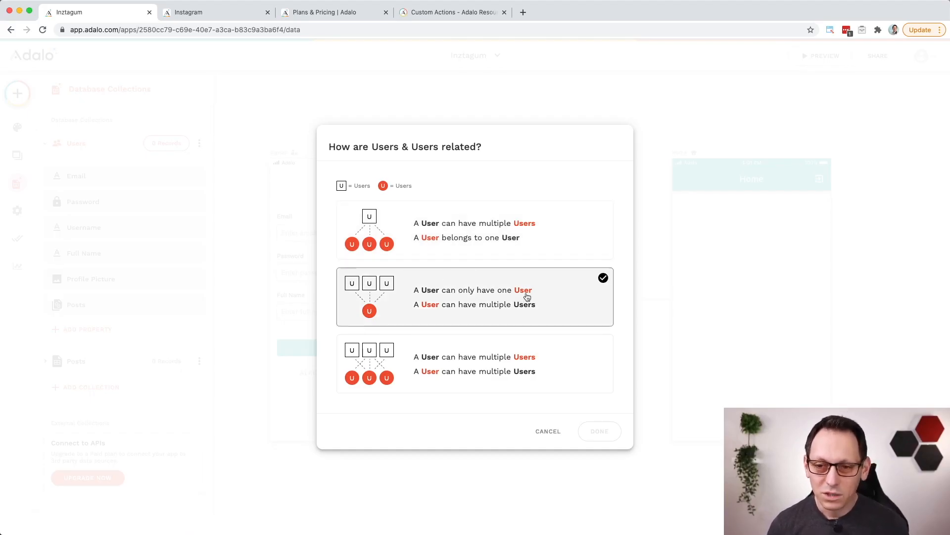
left_click(451, 347)
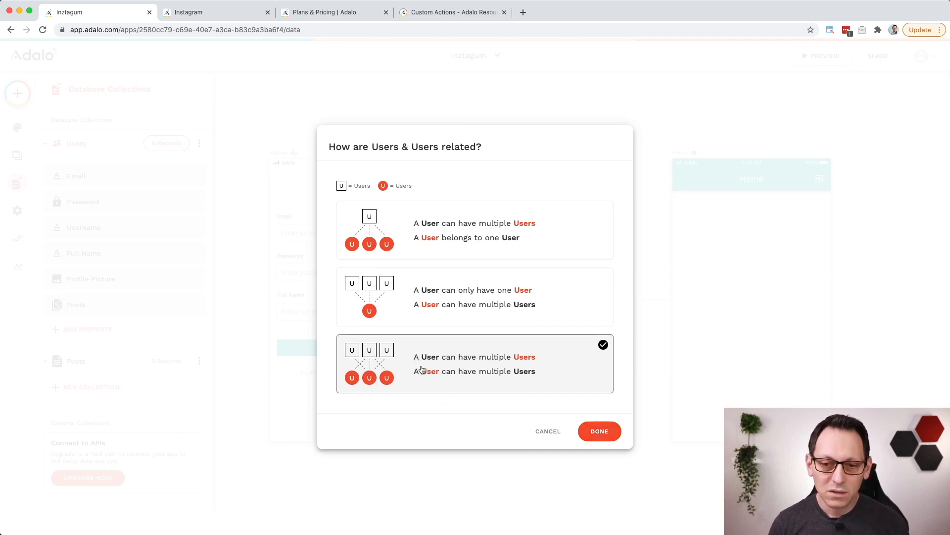
left_click(601, 433)
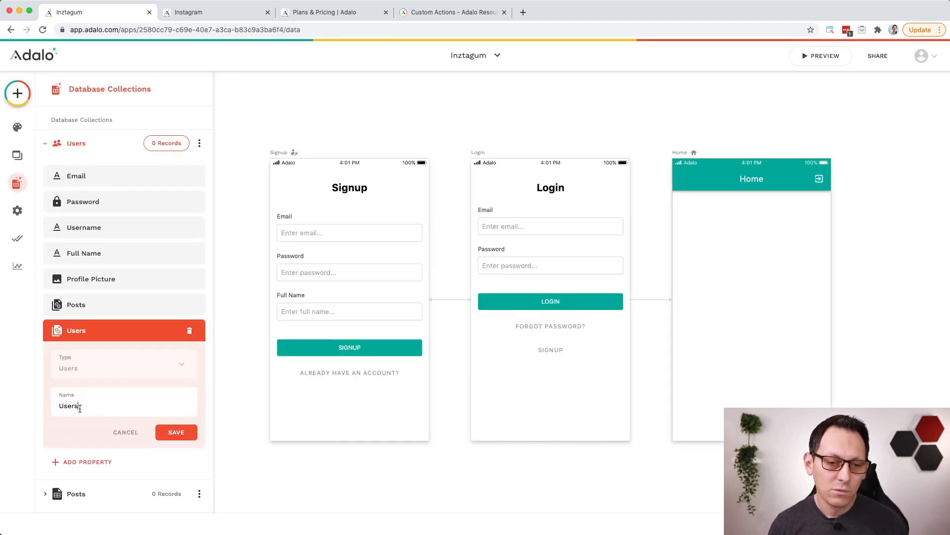
left_click_drag(79, 407, 56, 407)
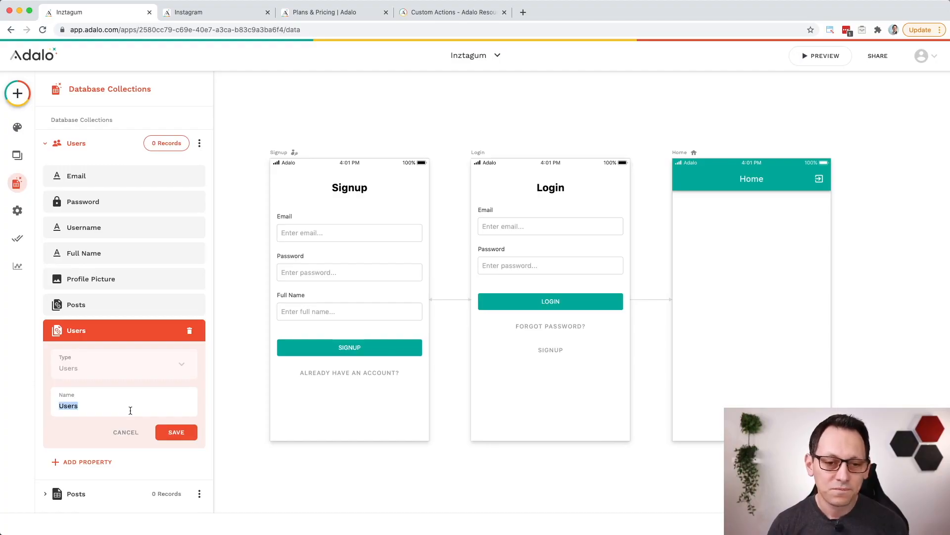
type("Followers")
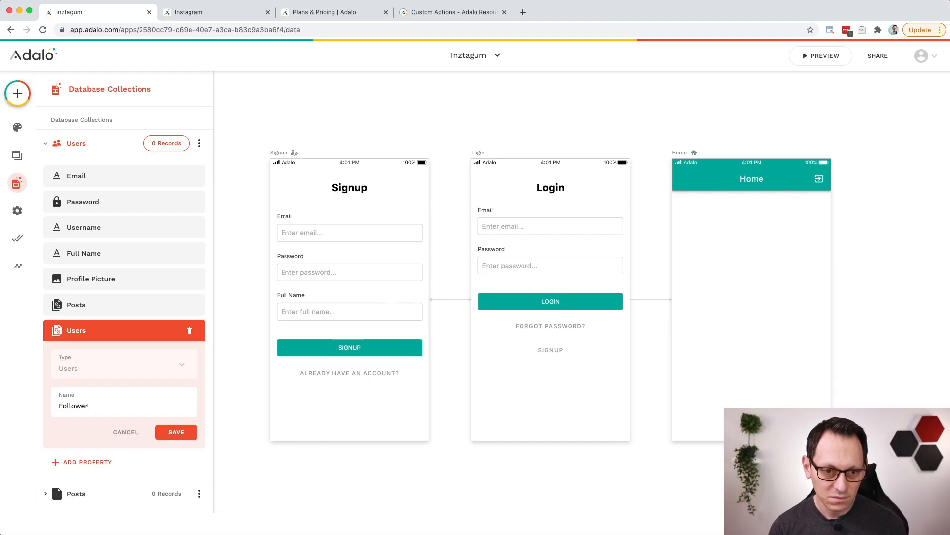
left_click(176, 431)
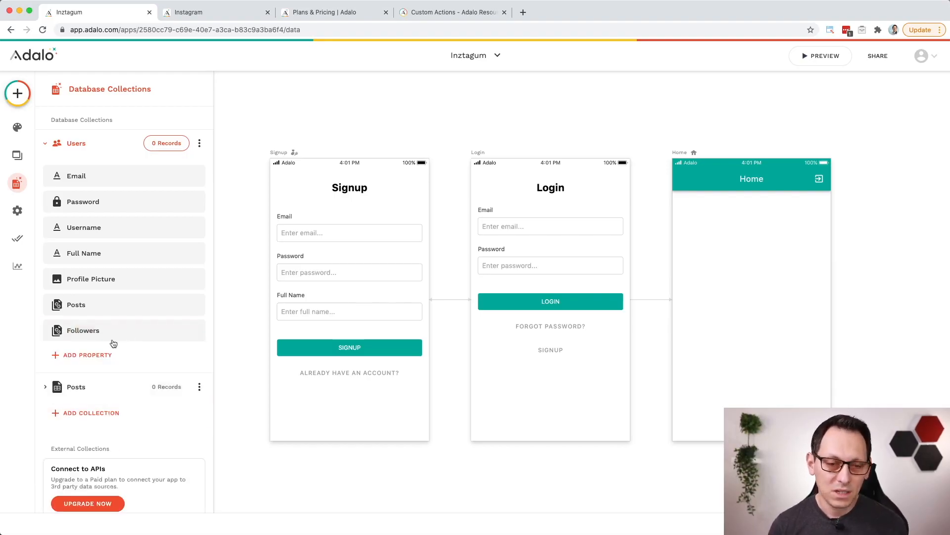
Step: Add a second many-to-many Users-to-Users relationship to the Users collection, named Following
left_click(87, 355)
mouse_move(142, 329)
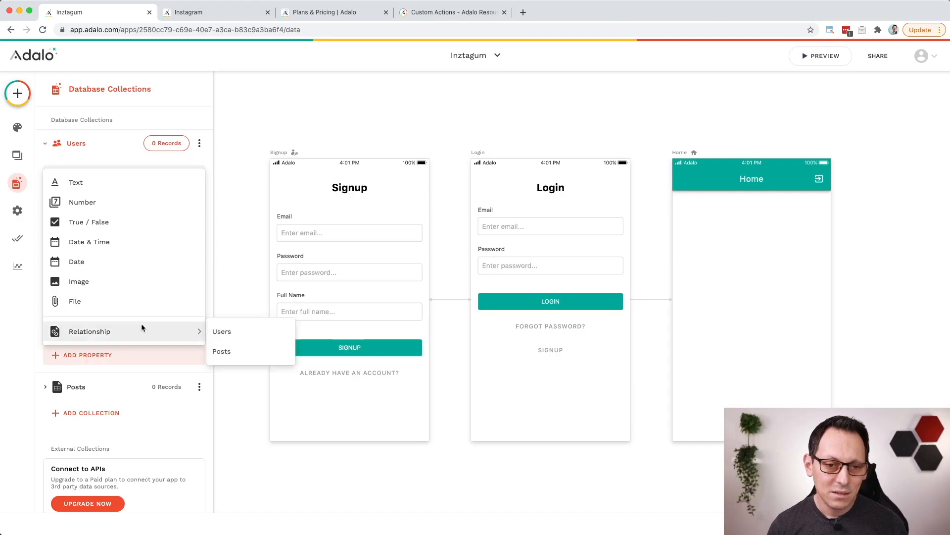
left_click(248, 332)
left_click(467, 353)
left_click(599, 430)
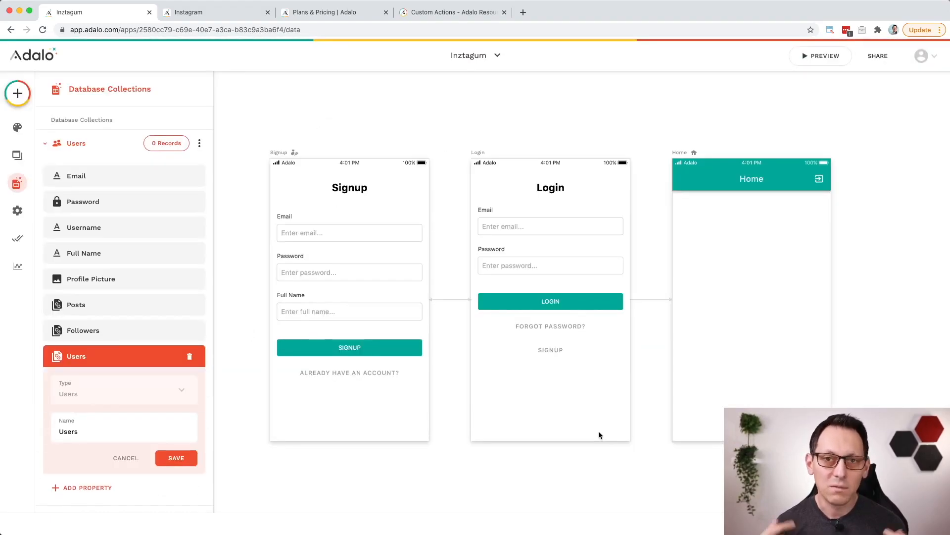
triple_click(127, 435)
type("Followin")
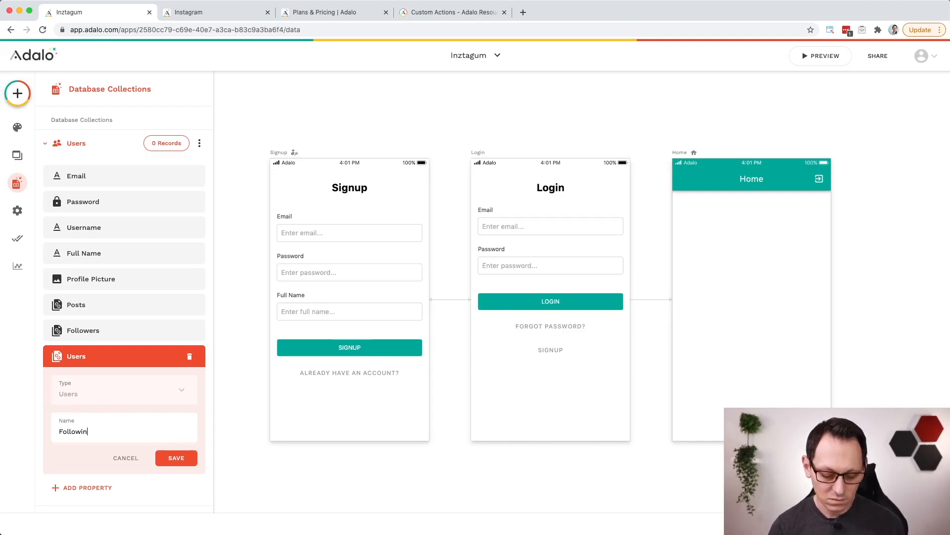
type("g")
left_click(160, 461)
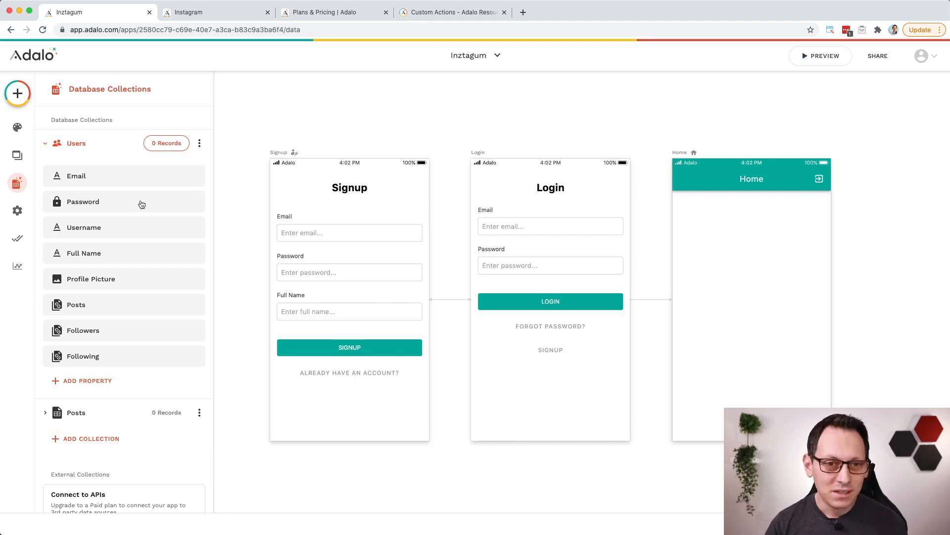
Step: Add a Card List component to the Home screen below its header bar
left_click(465, 286)
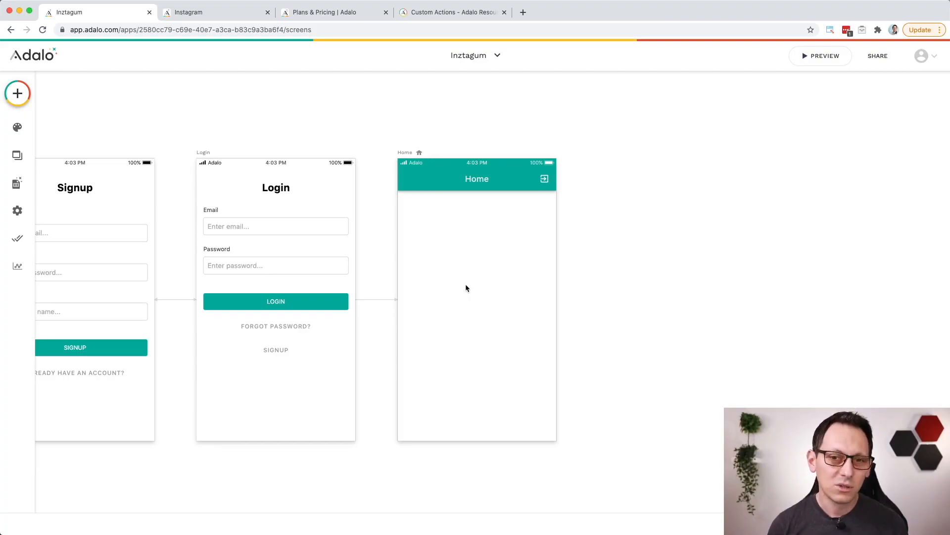
left_click(17, 93)
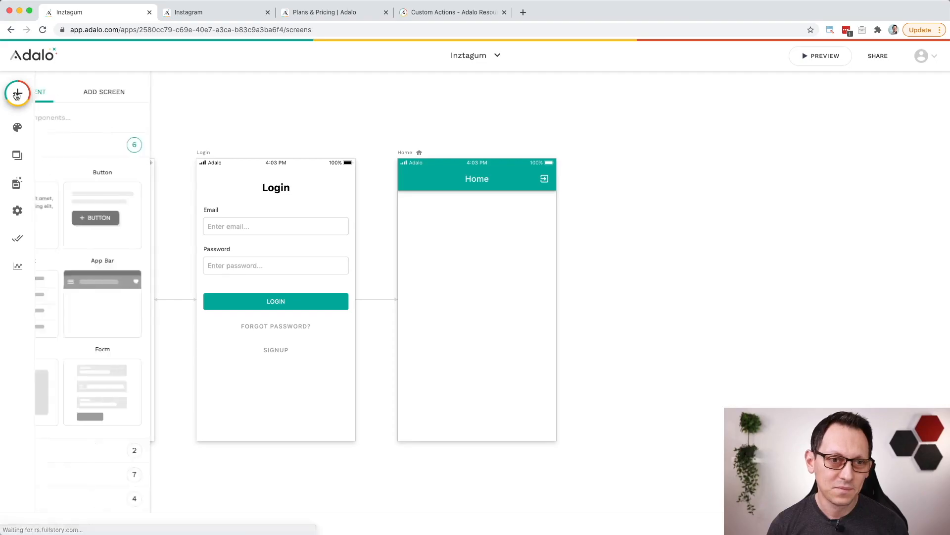
scroll(60, 287, "down", 3)
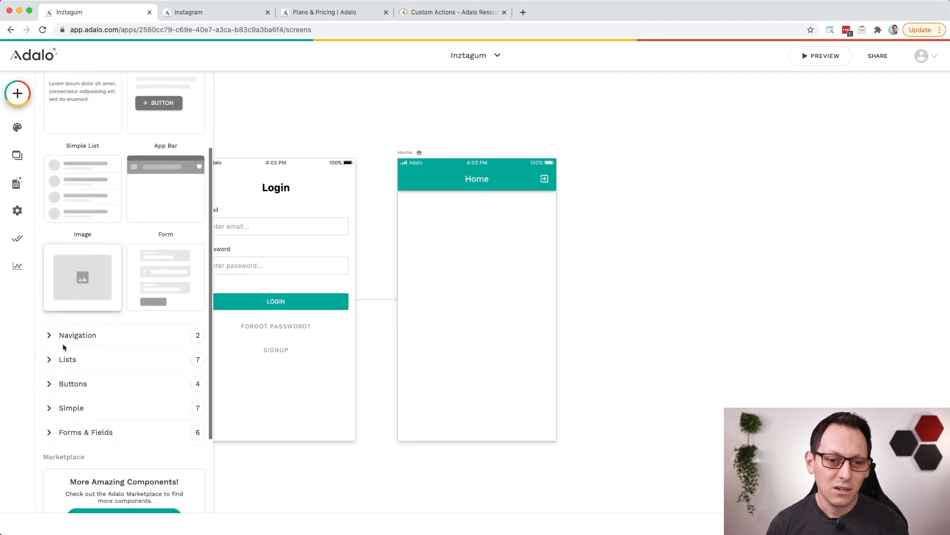
left_click(99, 360)
scroll(116, 328, "down", 5)
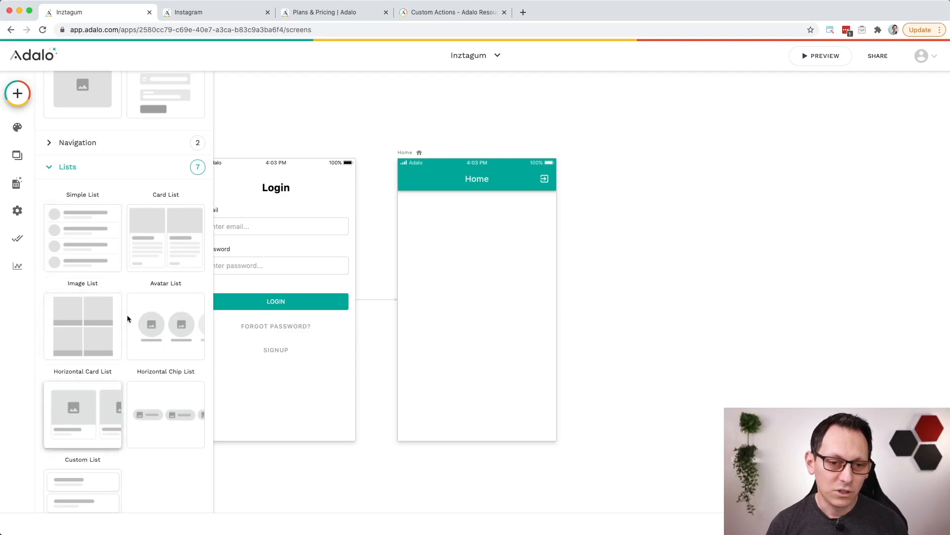
scroll(111, 353, "down", 1)
scroll(112, 353, "down", 1)
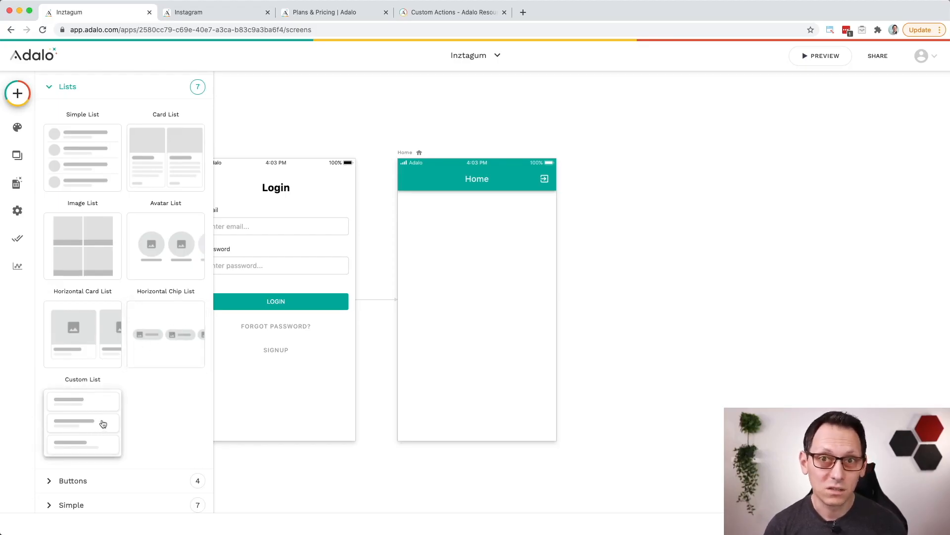
scroll(103, 423, "up", 2)
left_click_drag(165, 242, 461, 266)
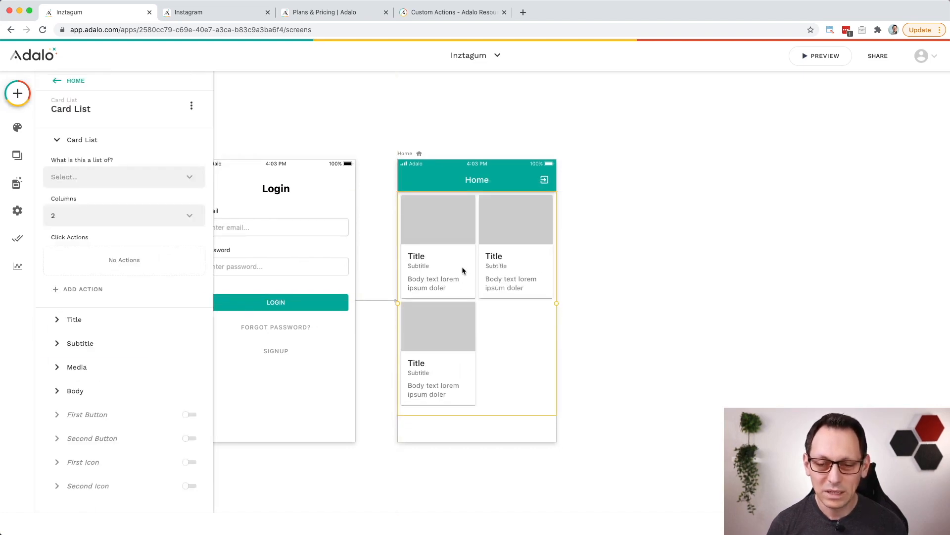
Step: Set the card list to 1 column and make it a list of Posts
left_click(156, 216)
left_click(131, 239)
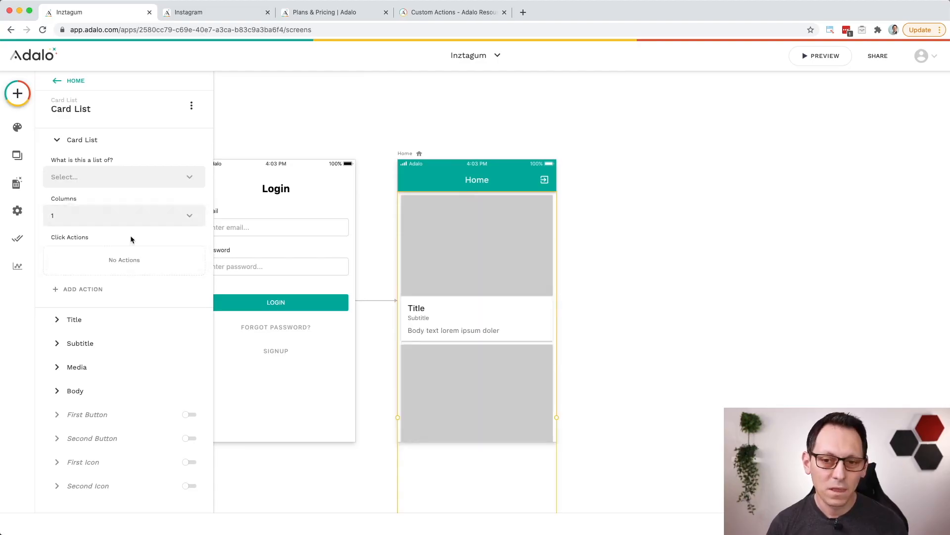
left_click(143, 177)
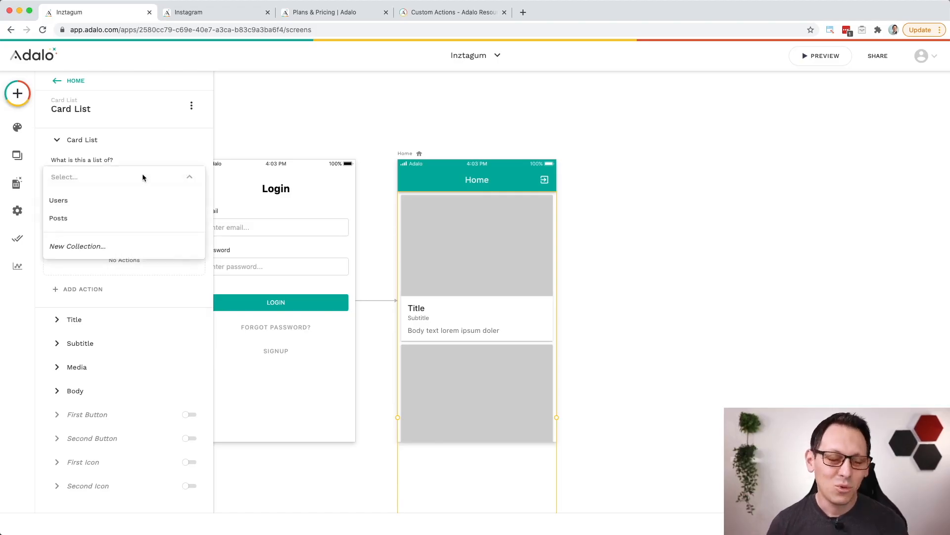
left_click(78, 219)
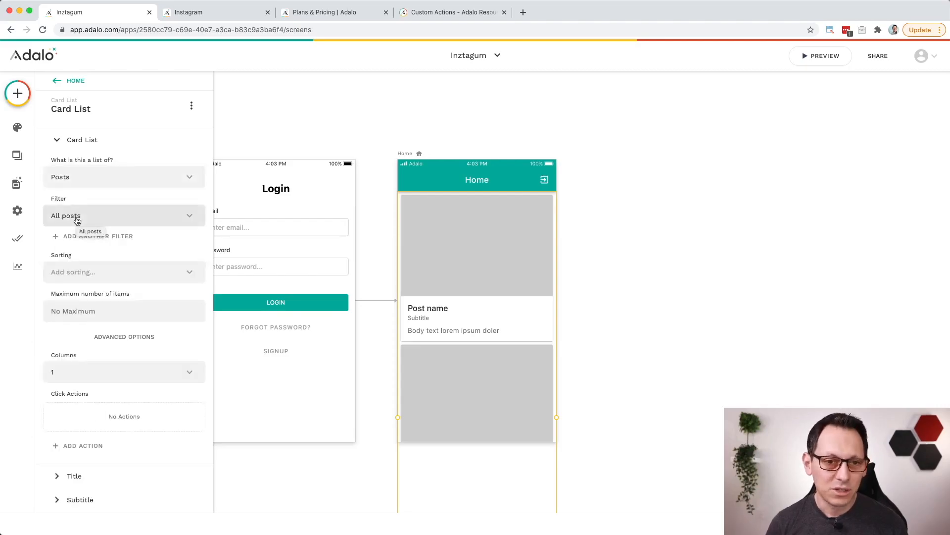
Step: Filter the card list to Logged In User > Following > Posts and sort it by Created Date - Newest to Oldest
left_click(120, 220)
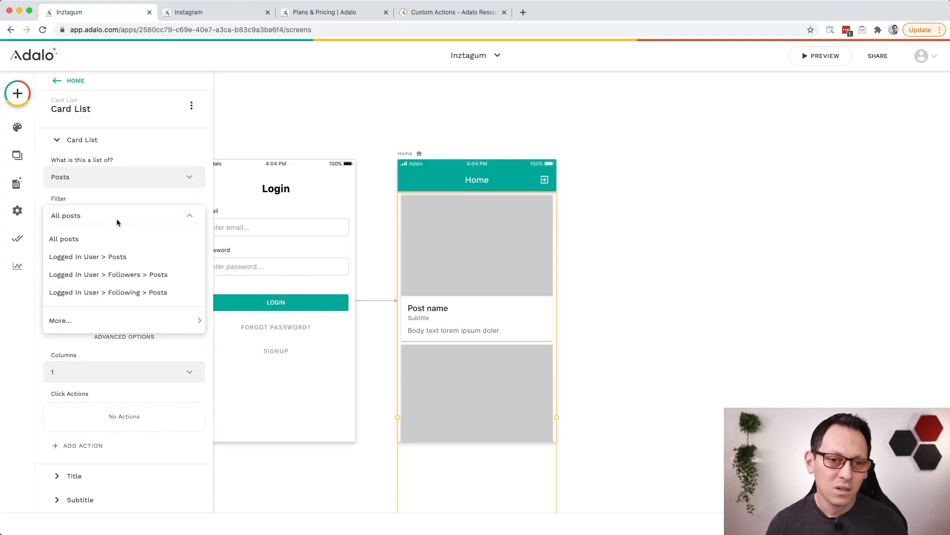
left_click(180, 294)
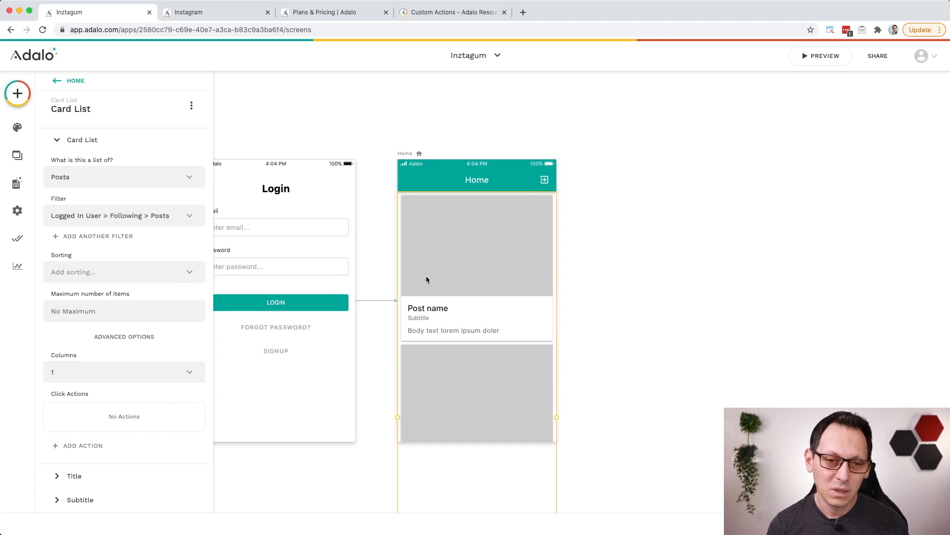
left_click(167, 280)
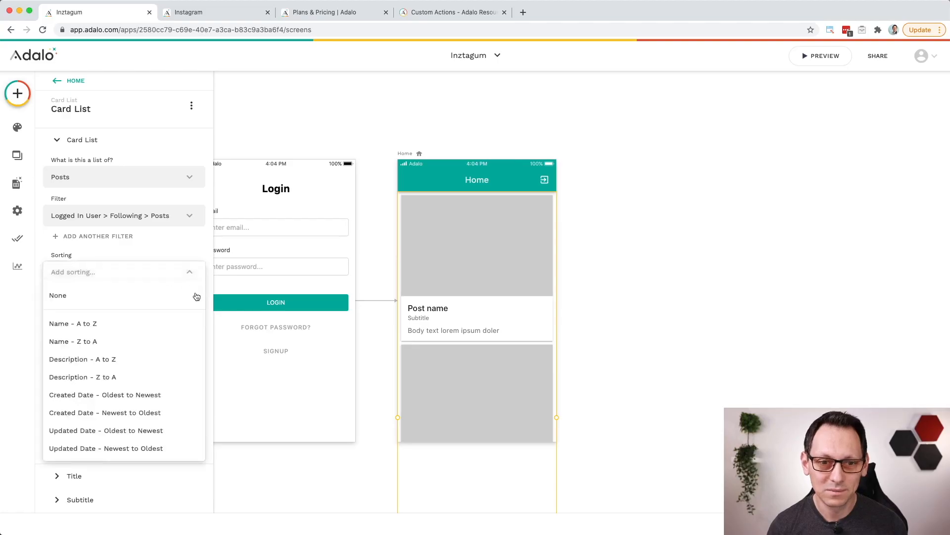
left_click(161, 414)
scroll(133, 291, "down", 1)
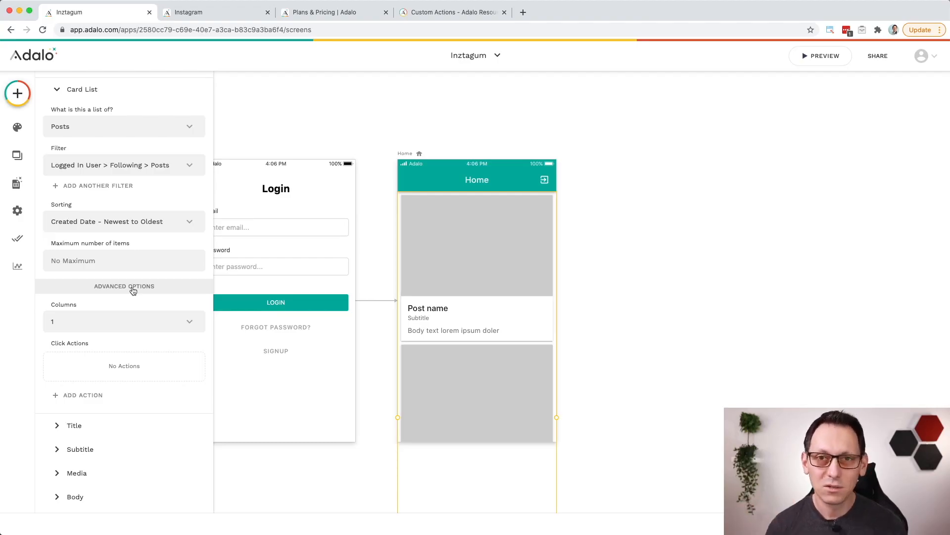
left_click(134, 291)
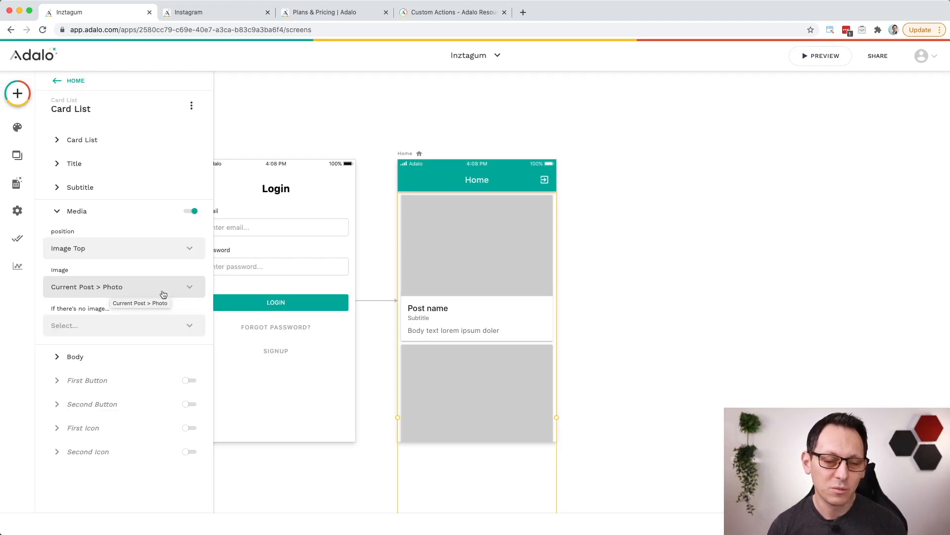
Step: Replace the card title's text with the current post's Description and disable the card subtitle
left_click(79, 212)
left_click(117, 170)
left_click(144, 212)
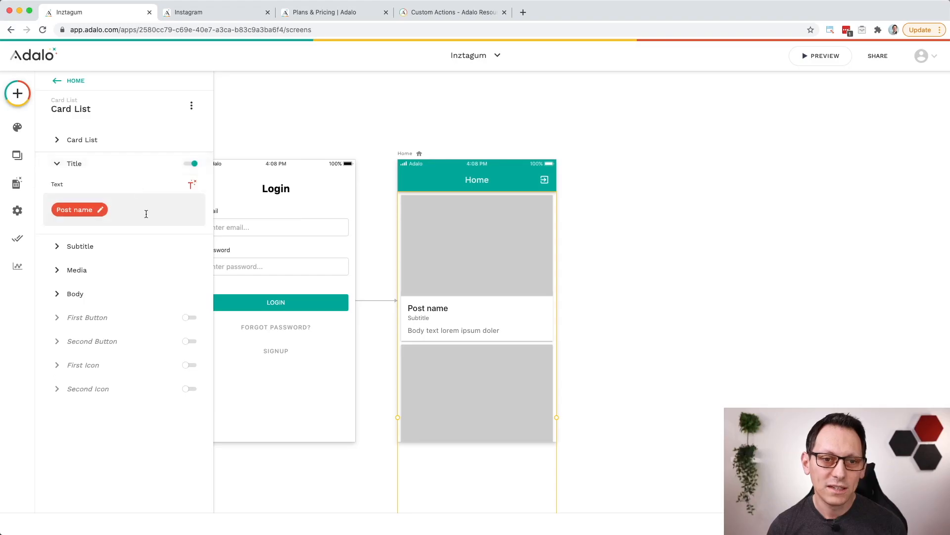
key("BackSpace")
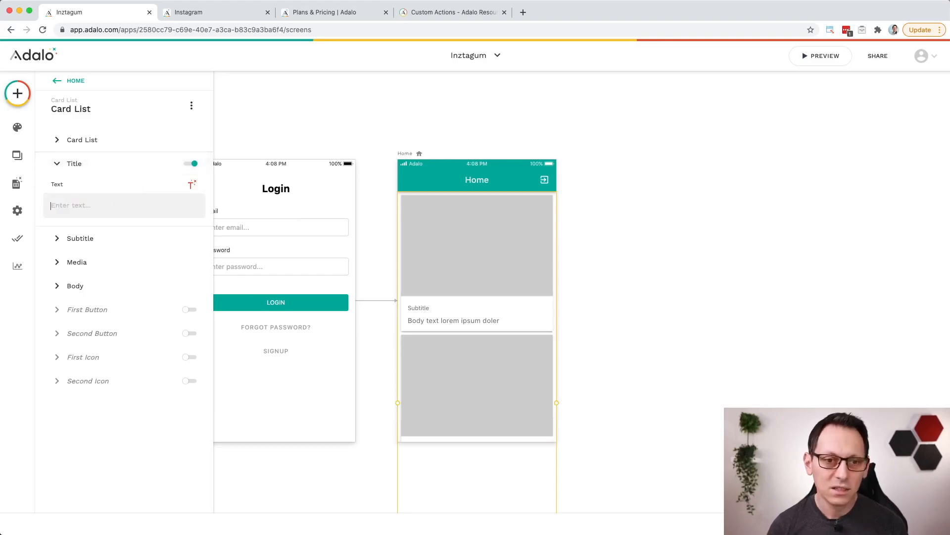
left_click(190, 185)
left_click(208, 269)
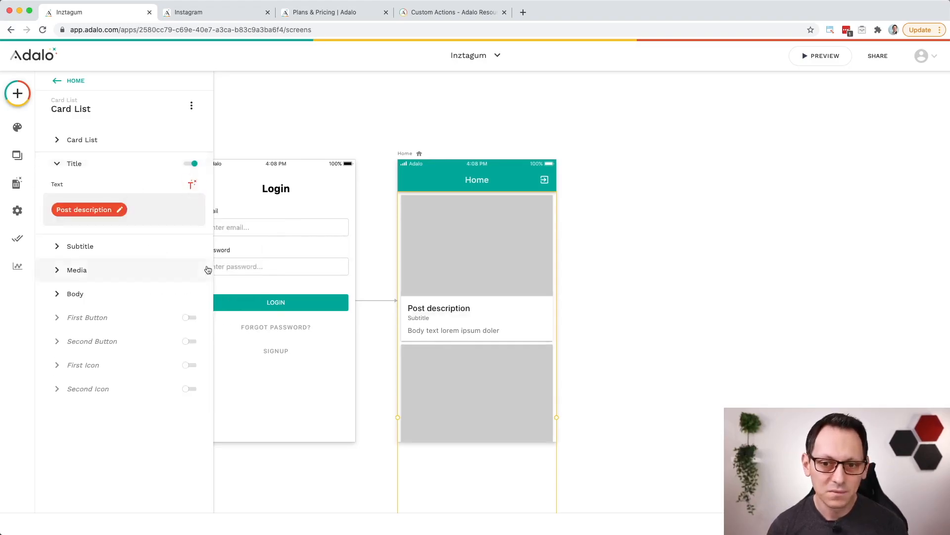
left_click(104, 254)
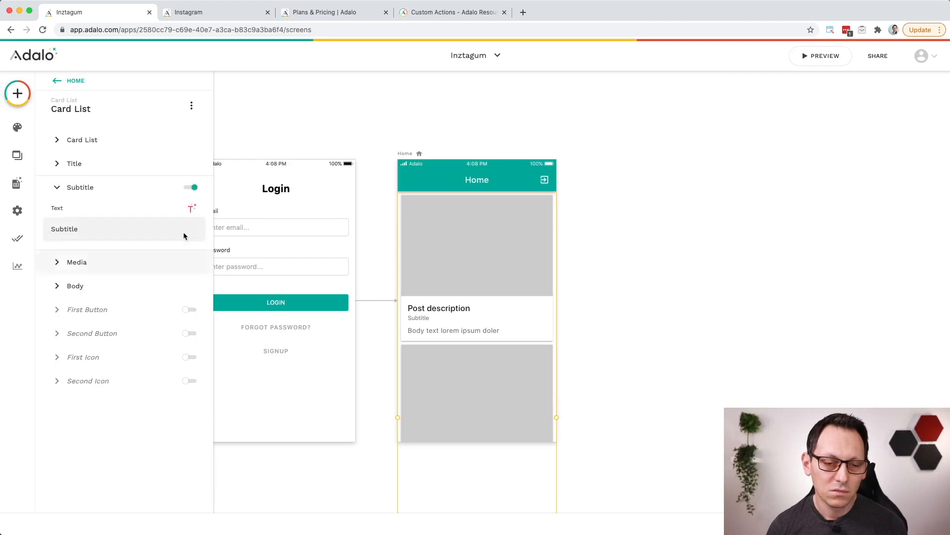
left_click(191, 187)
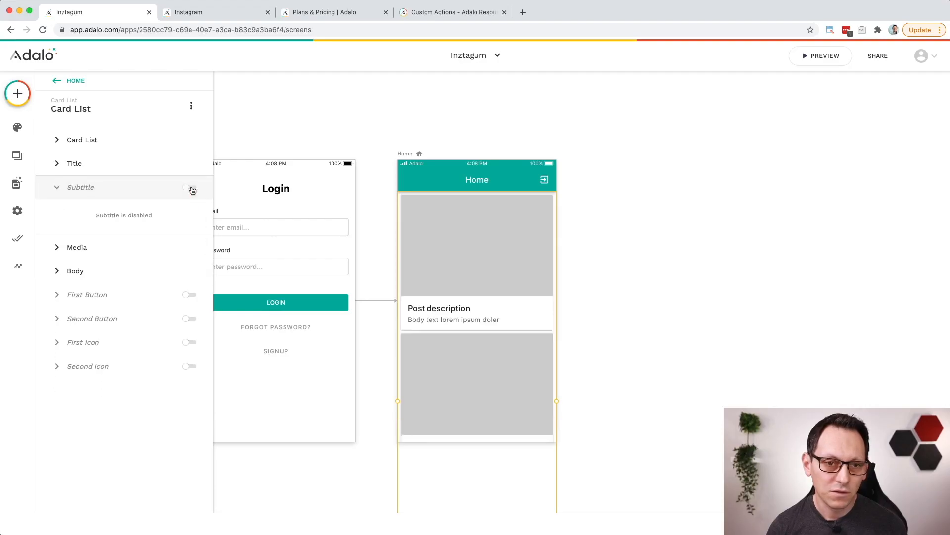
Step: Replace the card body text with "@" followed by the username of the current post's user
left_click(112, 273)
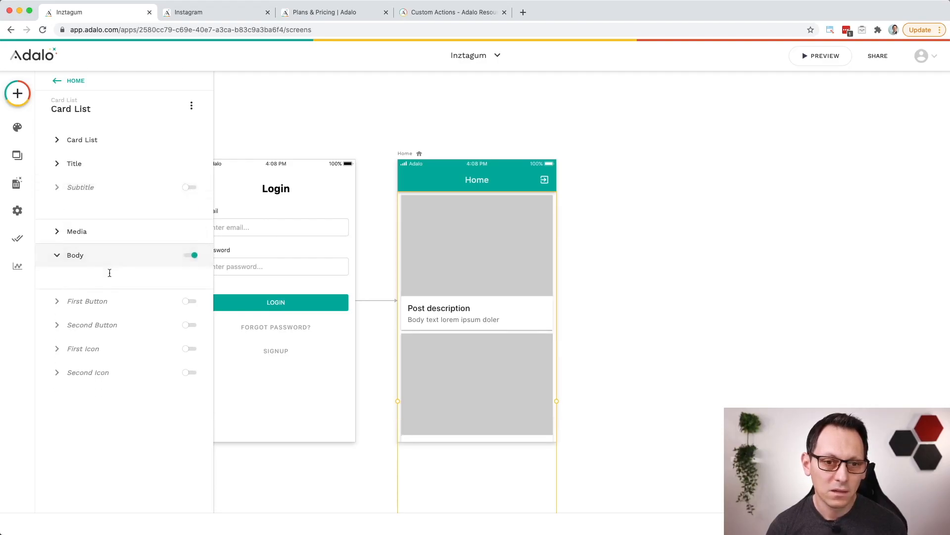
triple_click(164, 273)
key("BackSpace")
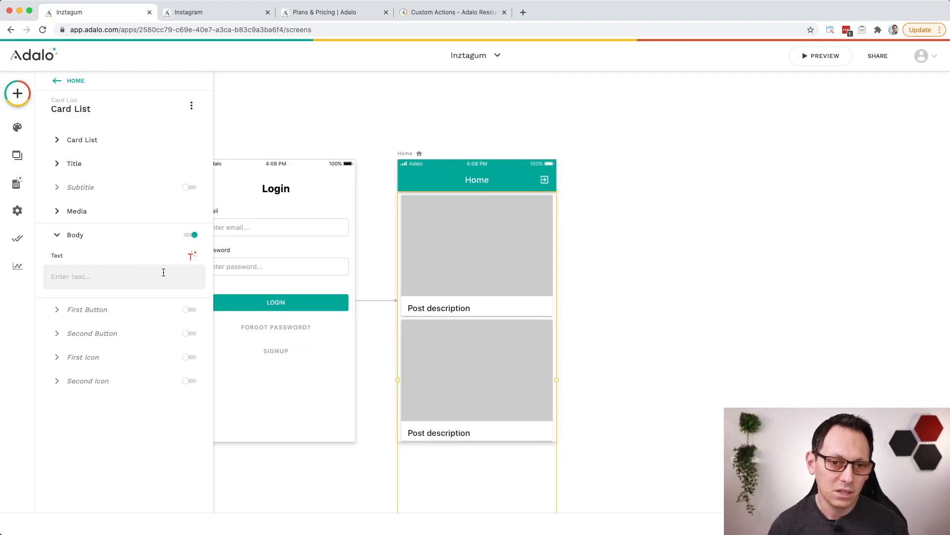
type("@")
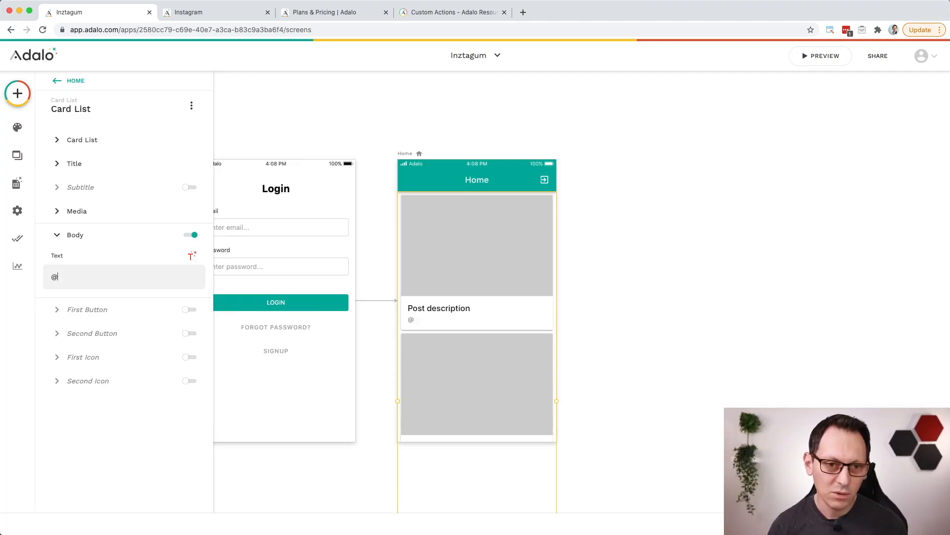
left_click(192, 256)
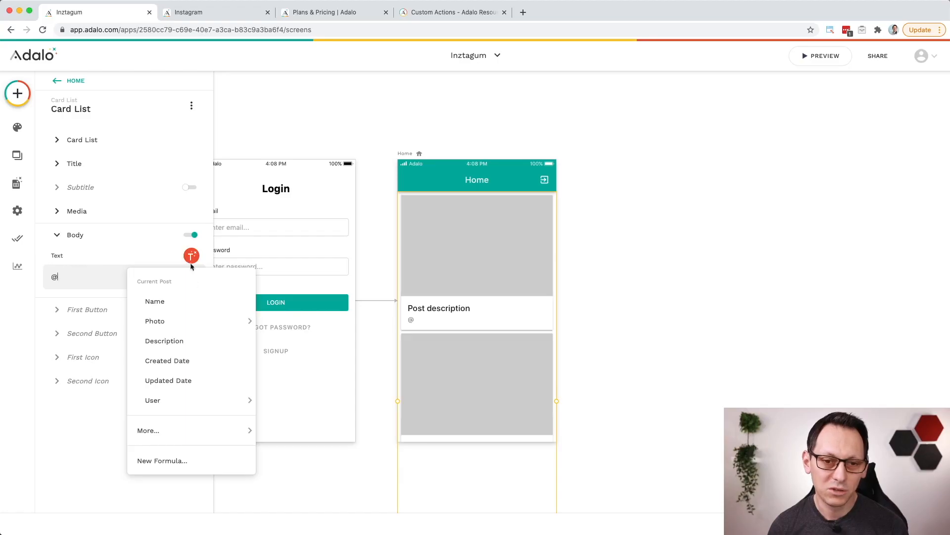
mouse_move(205, 406)
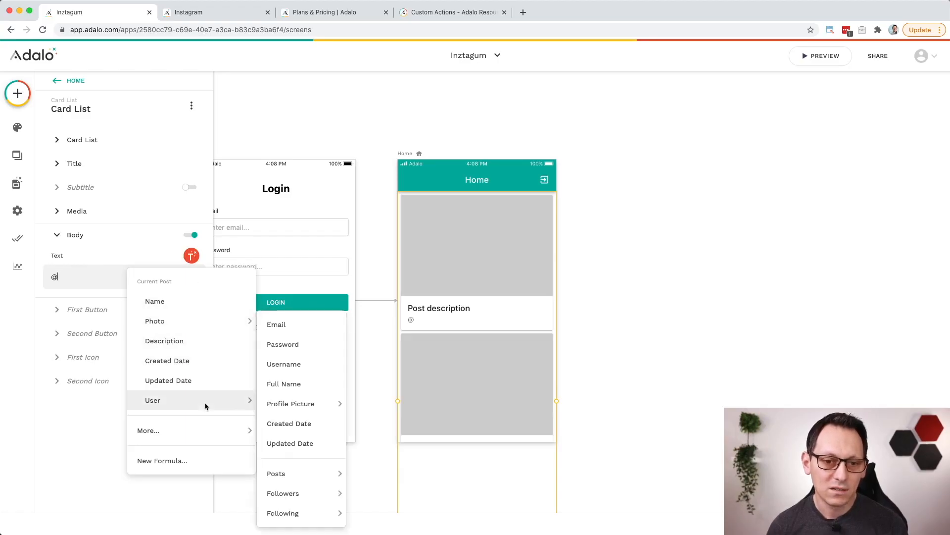
left_click(323, 364)
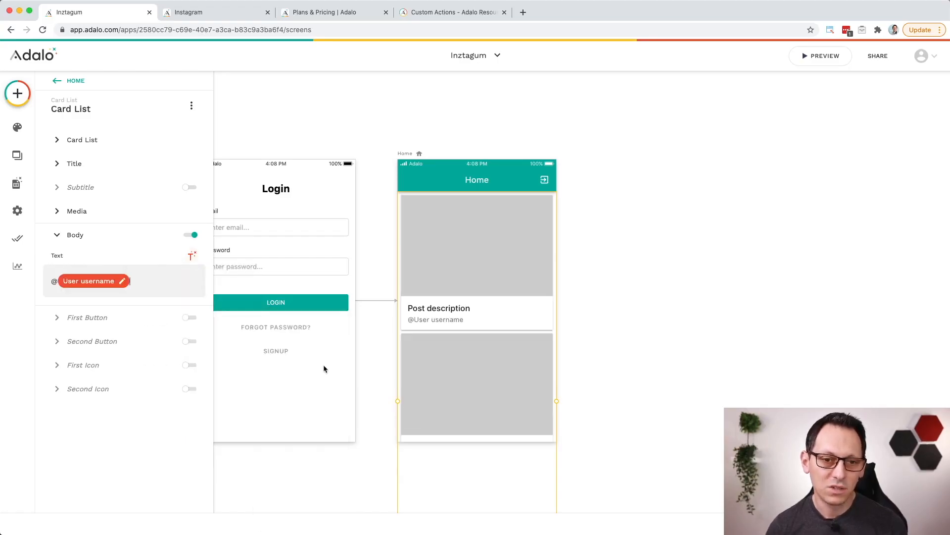
left_click(84, 167)
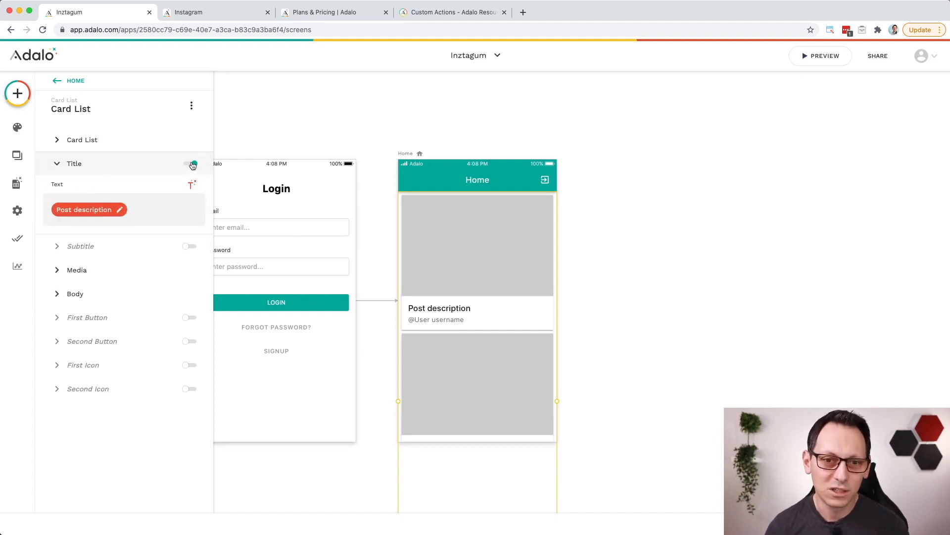
left_click(462, 271)
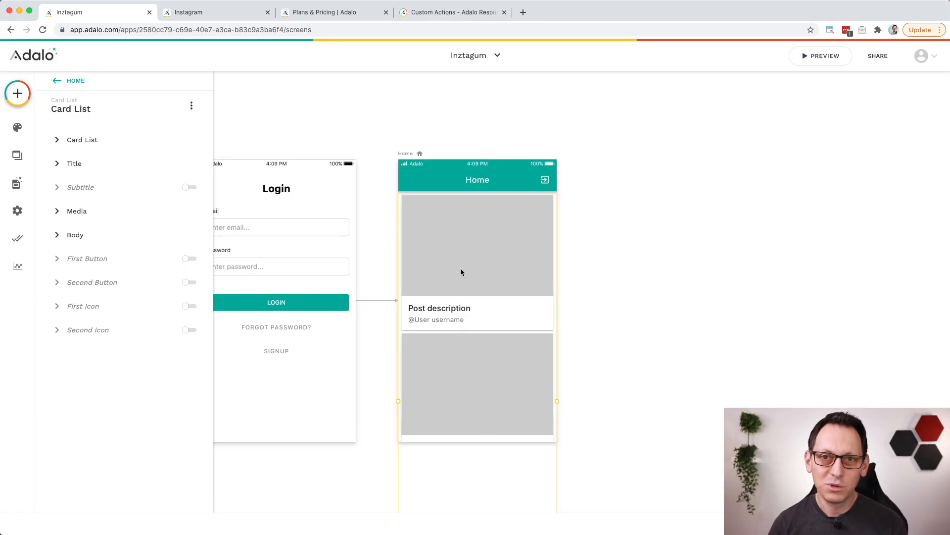
Step: Add a Tab Bar component along the bottom of the Home screen
left_click(19, 95)
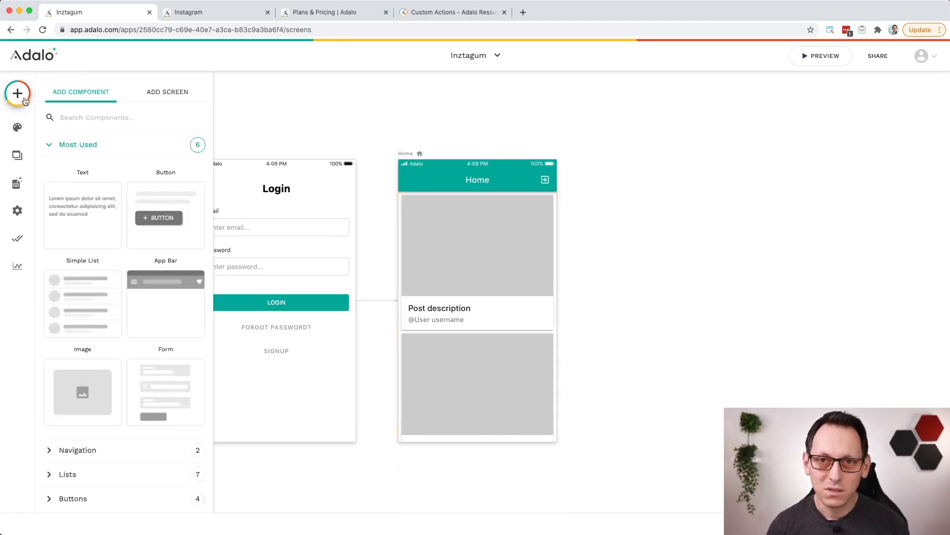
scroll(84, 297, "down", 5)
left_click(79, 236)
left_click_drag(93, 327, 457, 404)
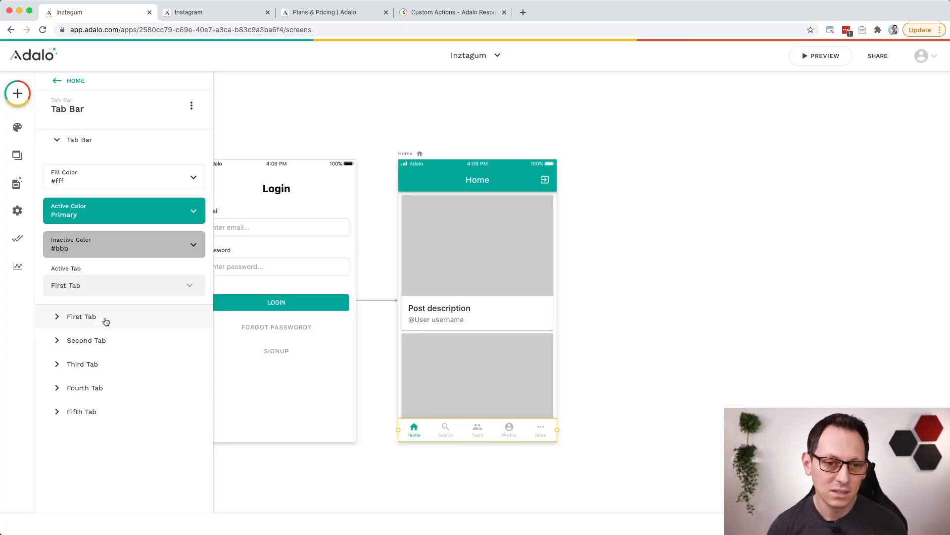
Step: Change the second tab's text in the tab bar to "Explore"
left_click(106, 341)
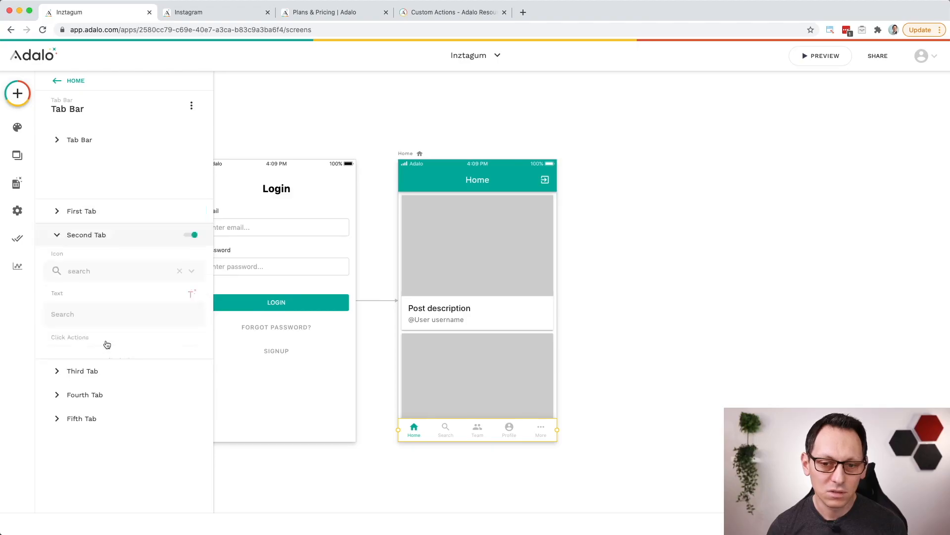
double_click(78, 266)
type("E")
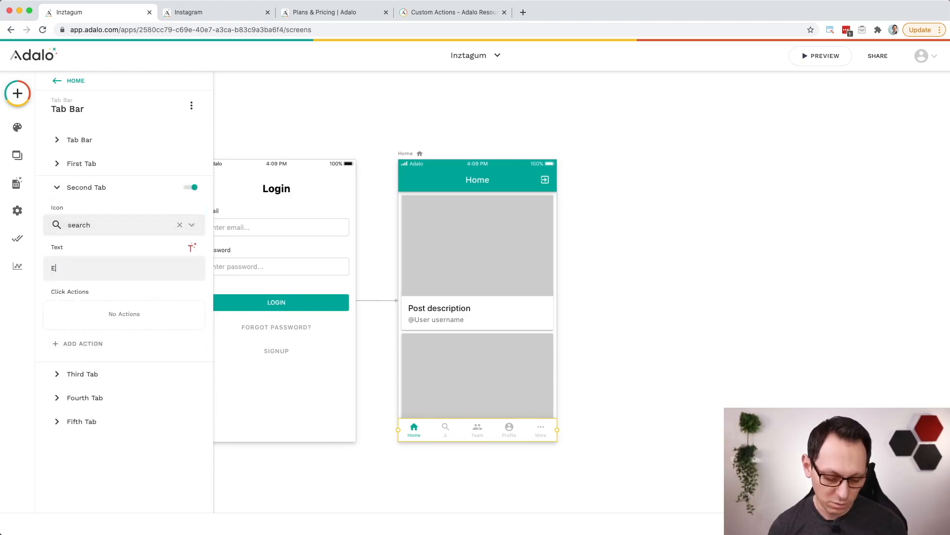
type("xplore")
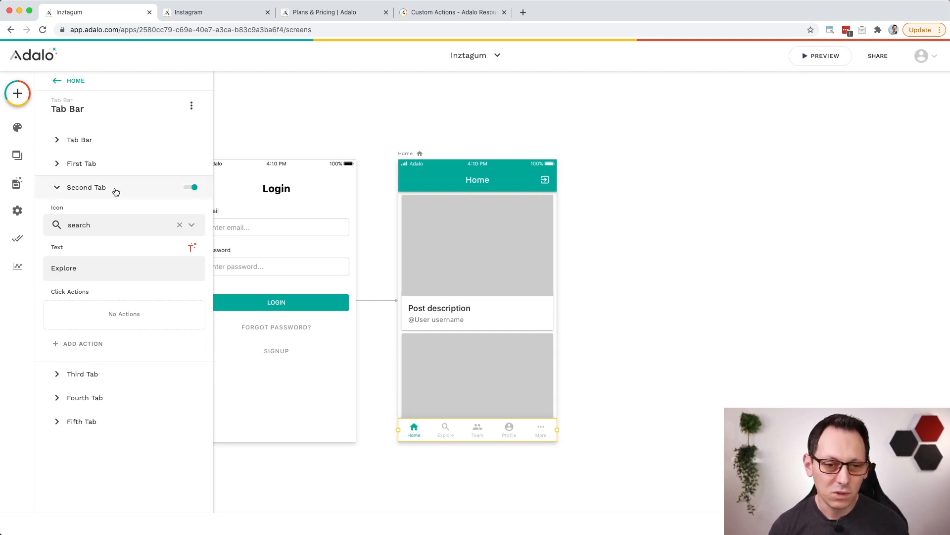
Step: Disable the third and fifth tabs of the tab bar
left_click(115, 378)
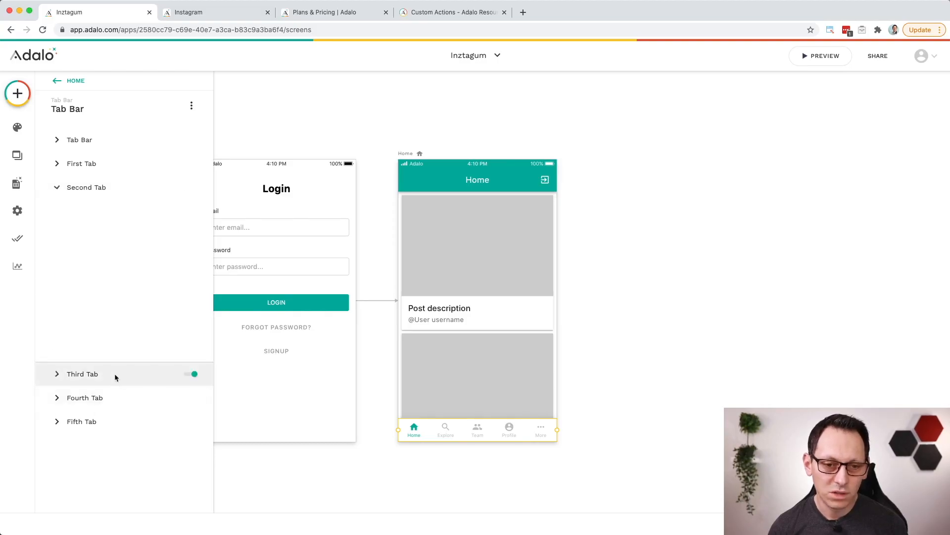
left_click(192, 210)
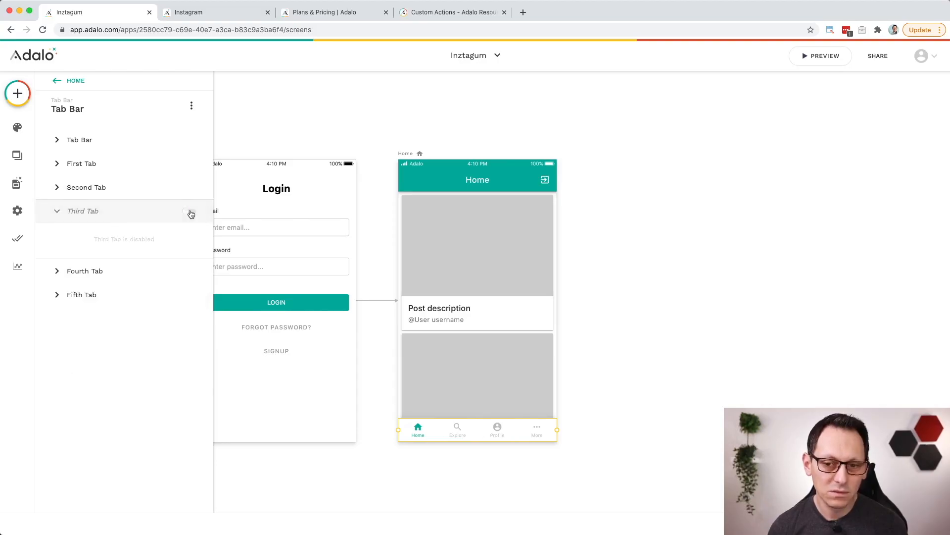
left_click(121, 300)
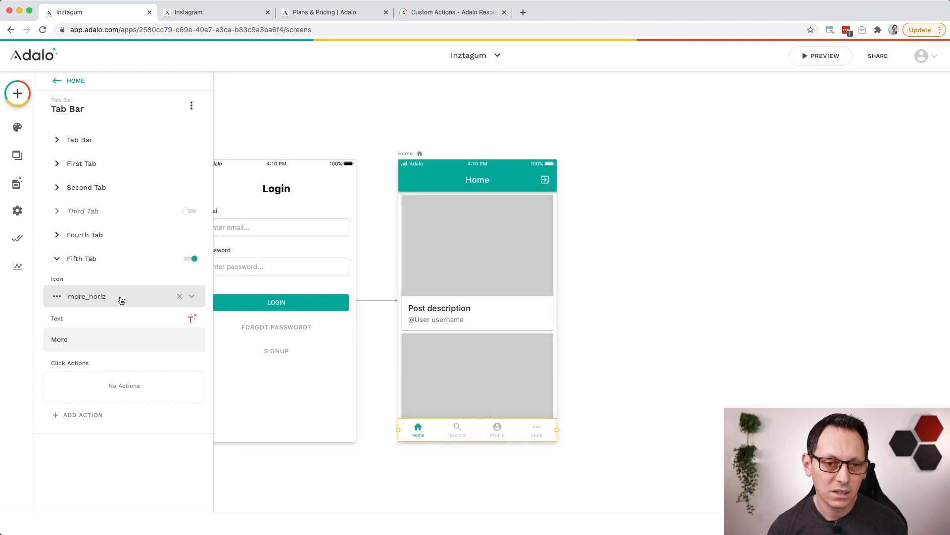
left_click(190, 259)
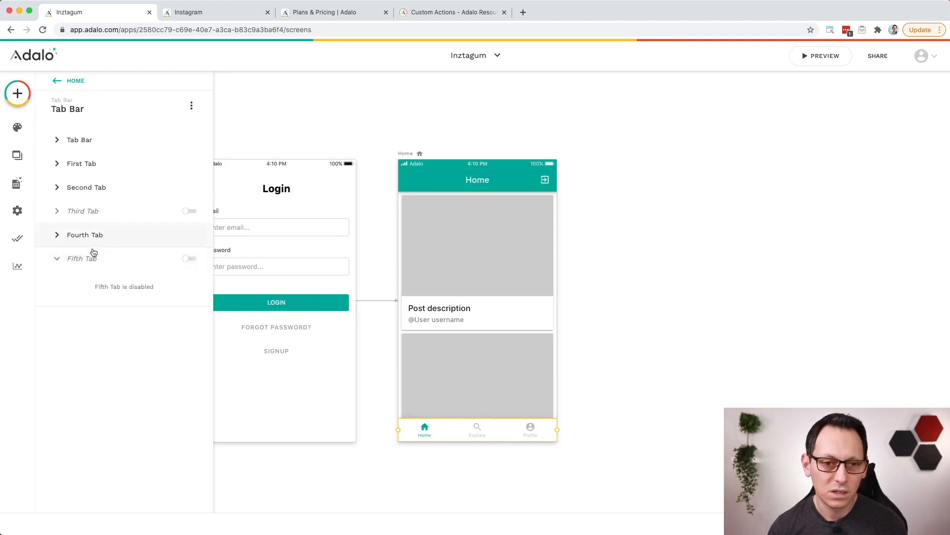
left_click(99, 258)
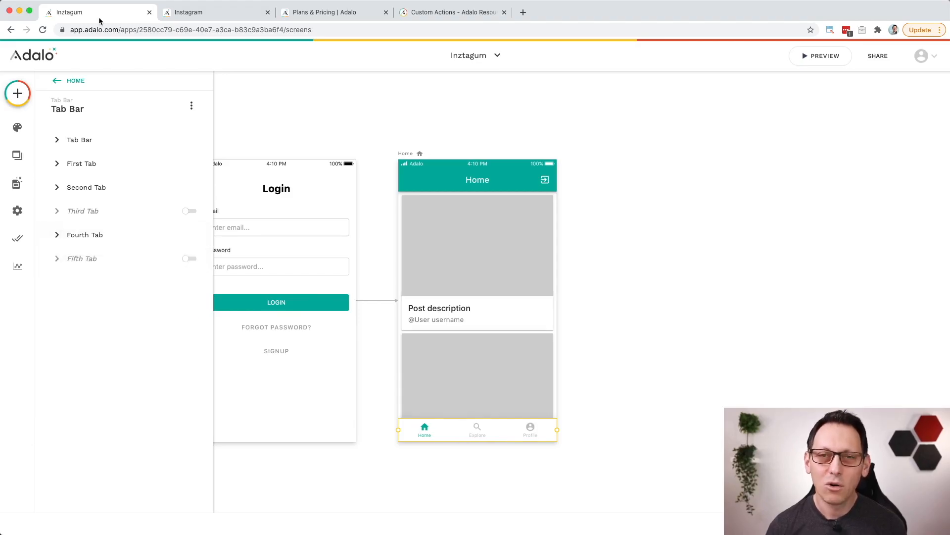
Step: Replace the fourth tab's text with "@" followed by the Logged In User's Username
left_click(106, 240)
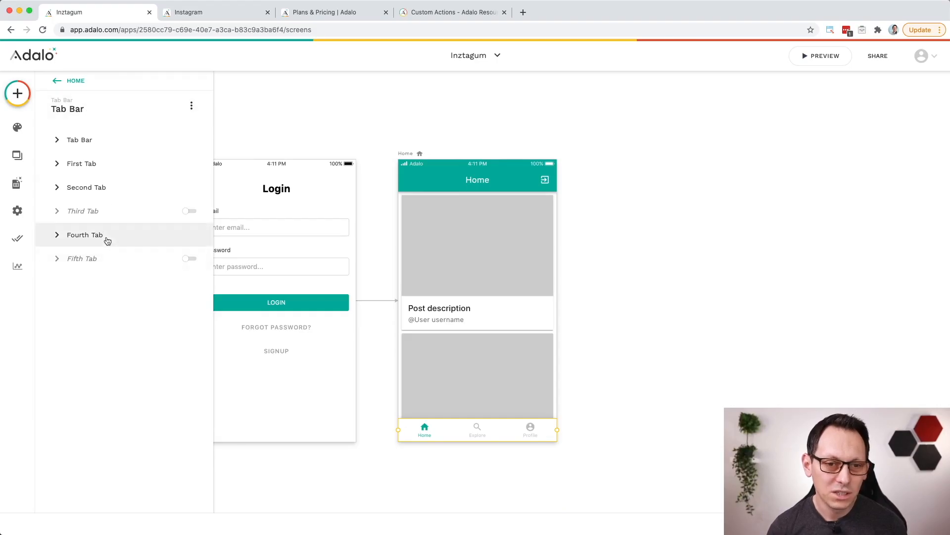
double_click(128, 313)
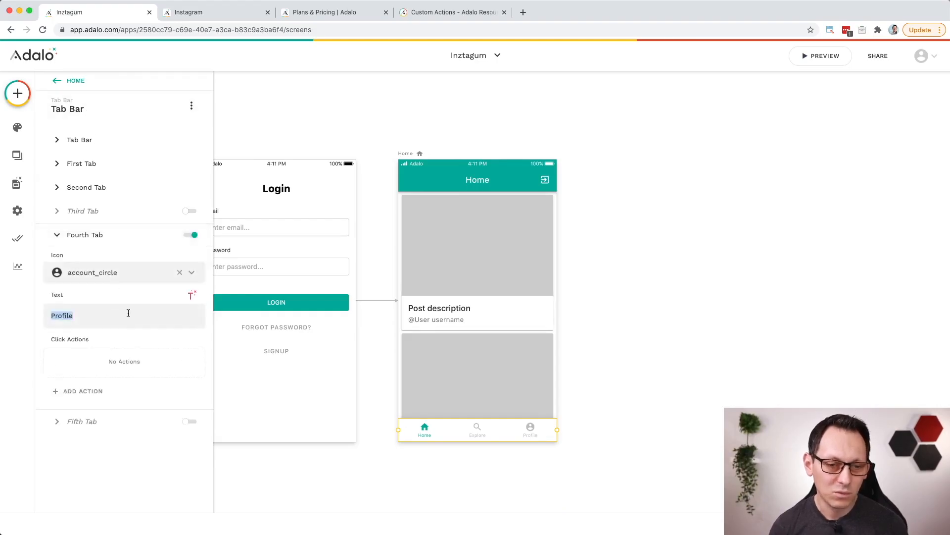
key("BackSpace")
type("@")
left_click(196, 297)
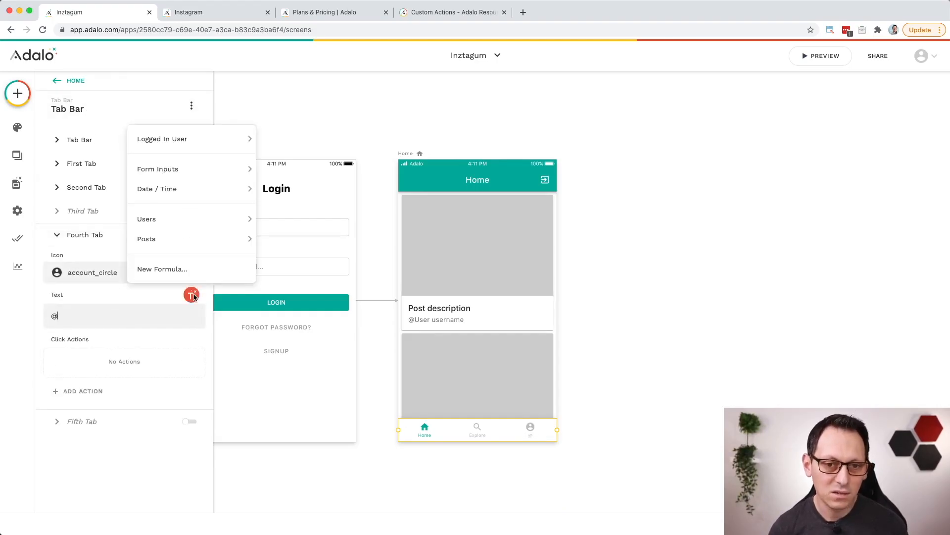
mouse_move(206, 142)
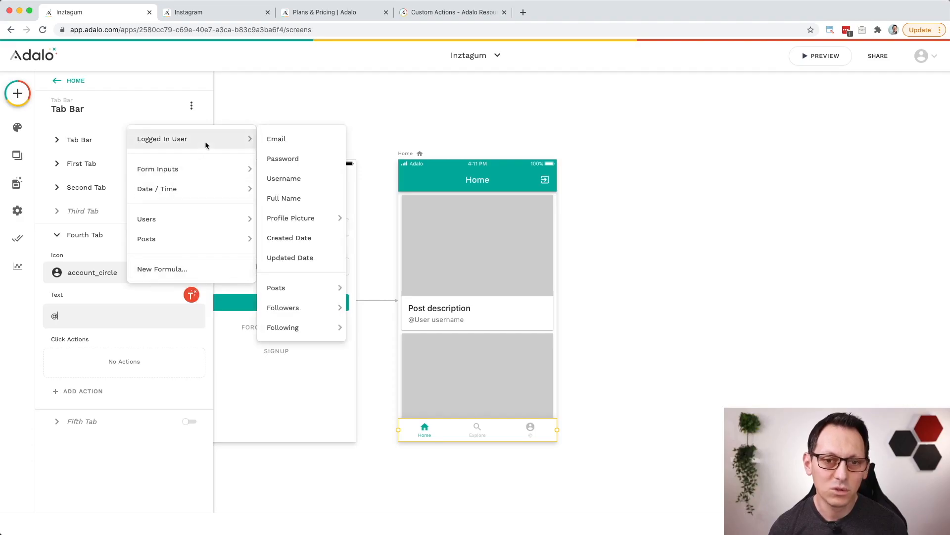
left_click(299, 180)
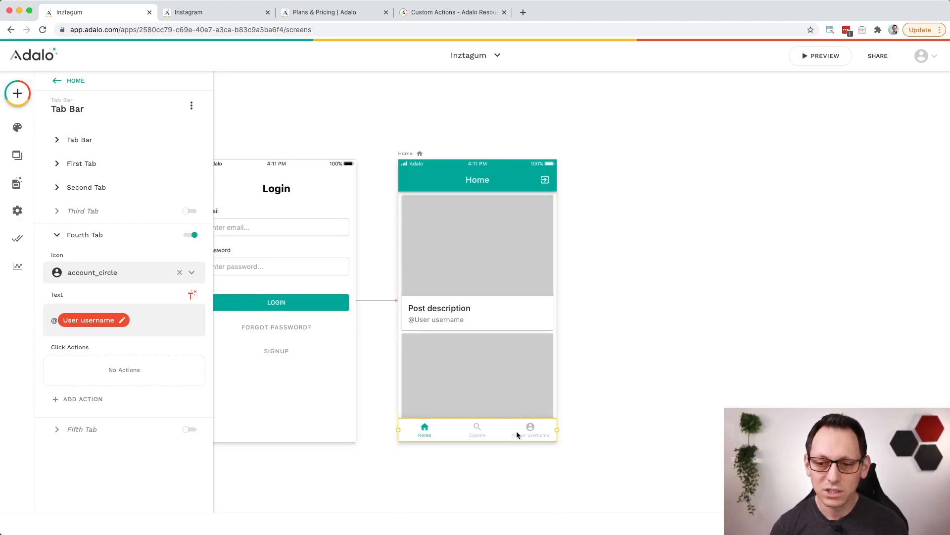
left_click(596, 436)
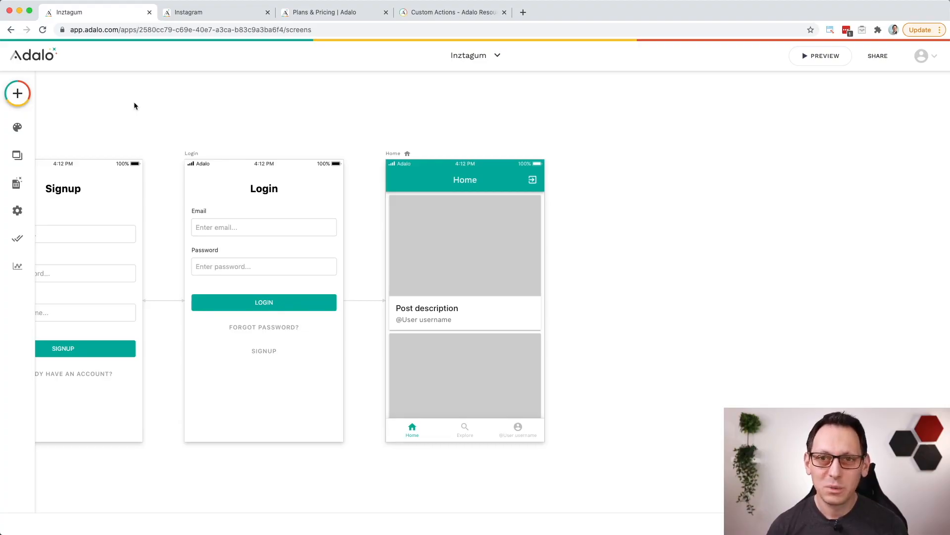
Step: Add an Action Button component to the Home screen, centred just above the tab bar
left_click(22, 96)
scroll(121, 265, "down", 5)
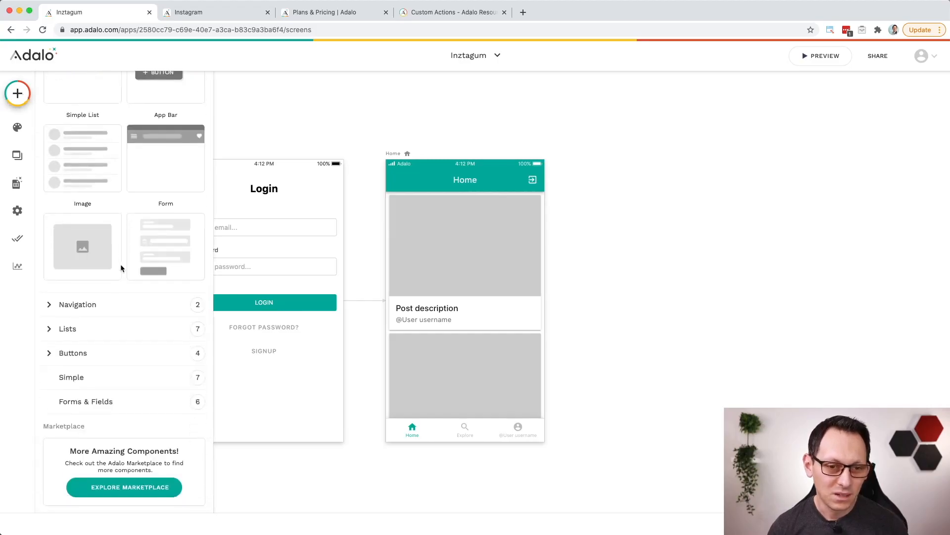
left_click(103, 344)
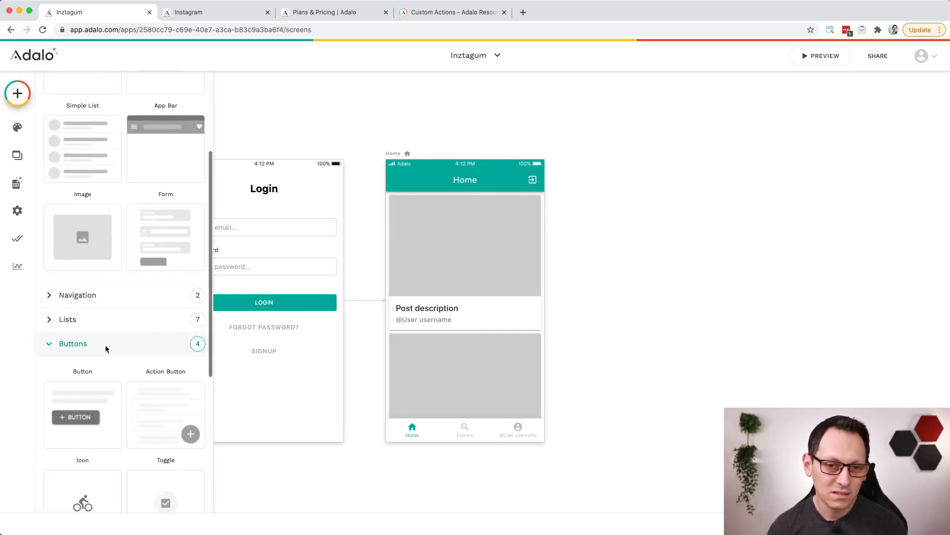
scroll(149, 322, "down", 4)
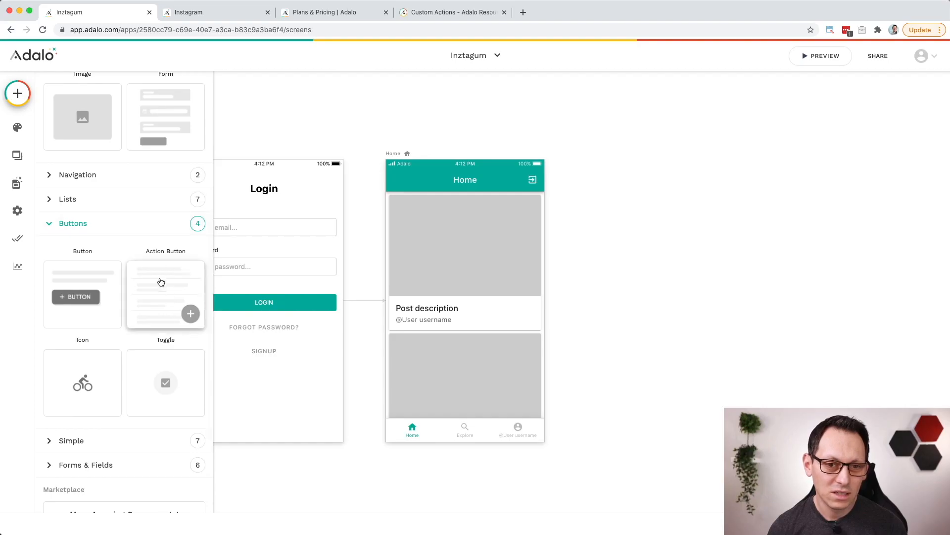
left_click_drag(170, 310, 465, 405)
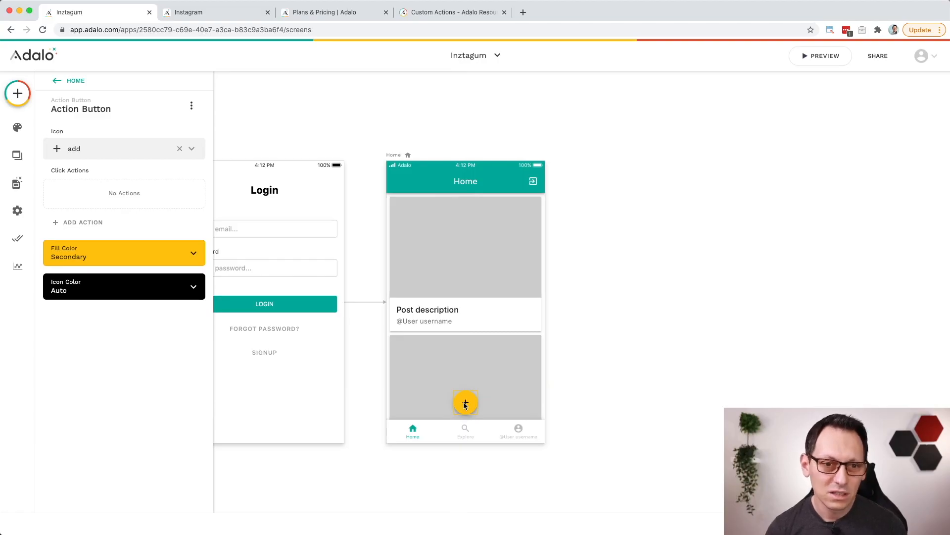
Step: Change the action button's icon to add_a_photo, searching the icons for "photo"
left_click(118, 154)
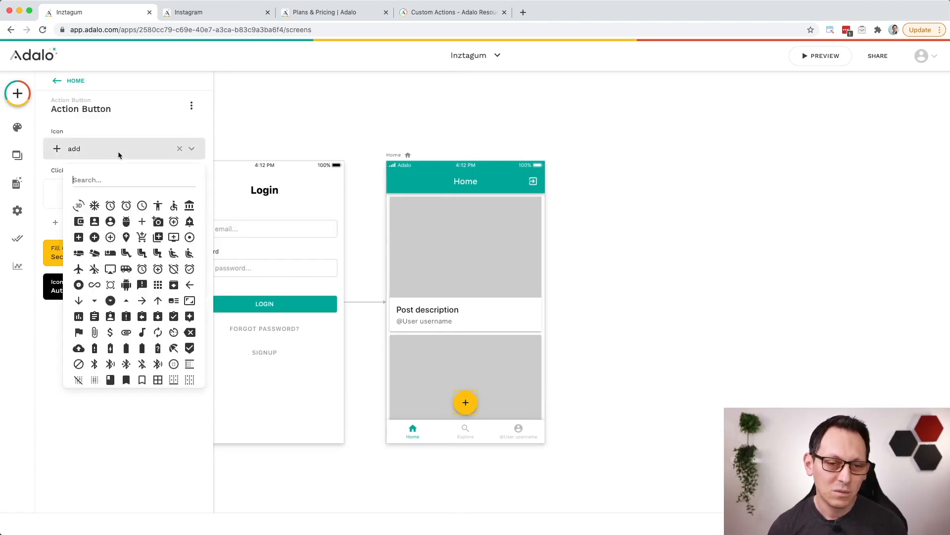
type("pho")
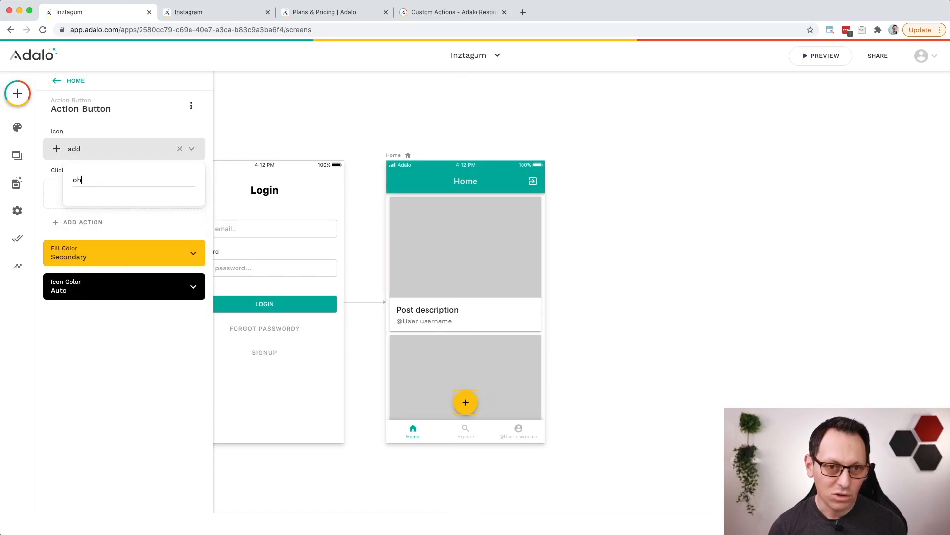
type("to")
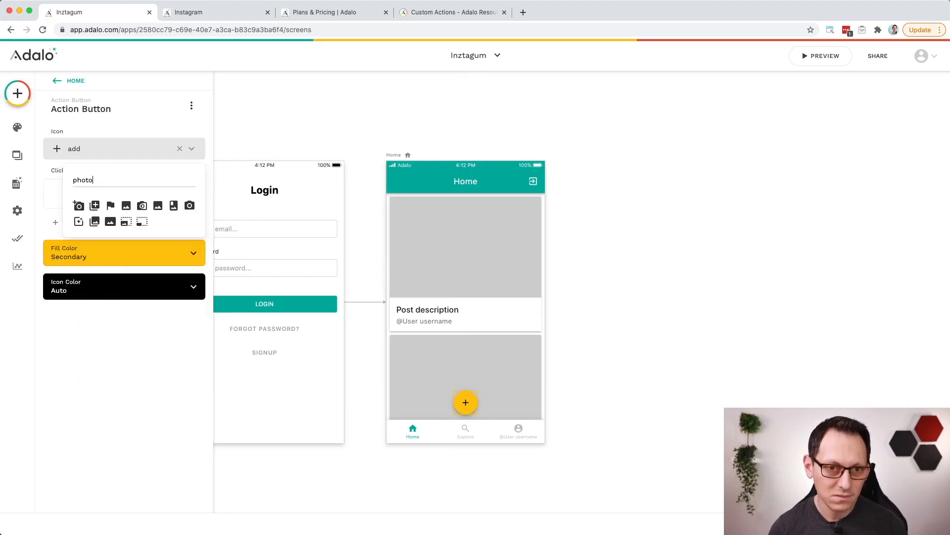
left_click(78, 206)
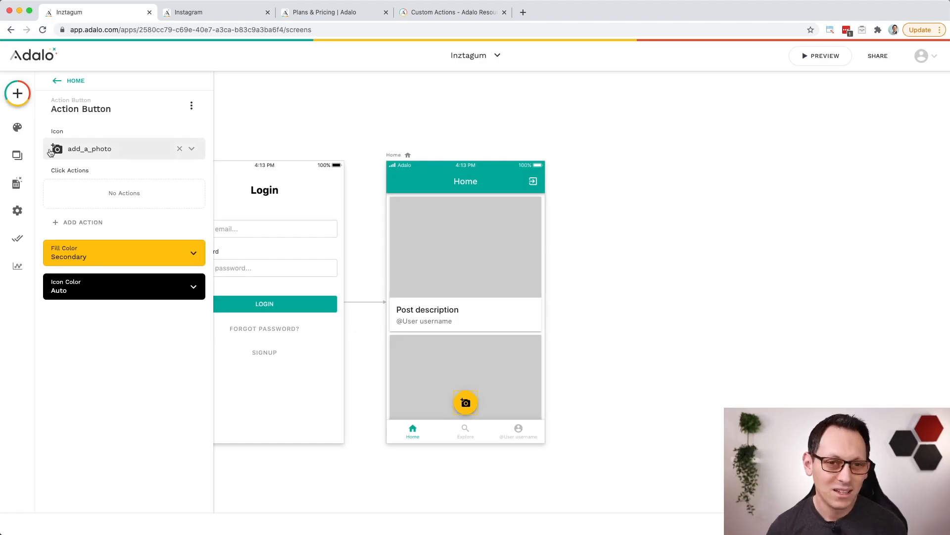
Step: Create a new screen named "Post Photo" from the Form screen template
left_click(18, 156)
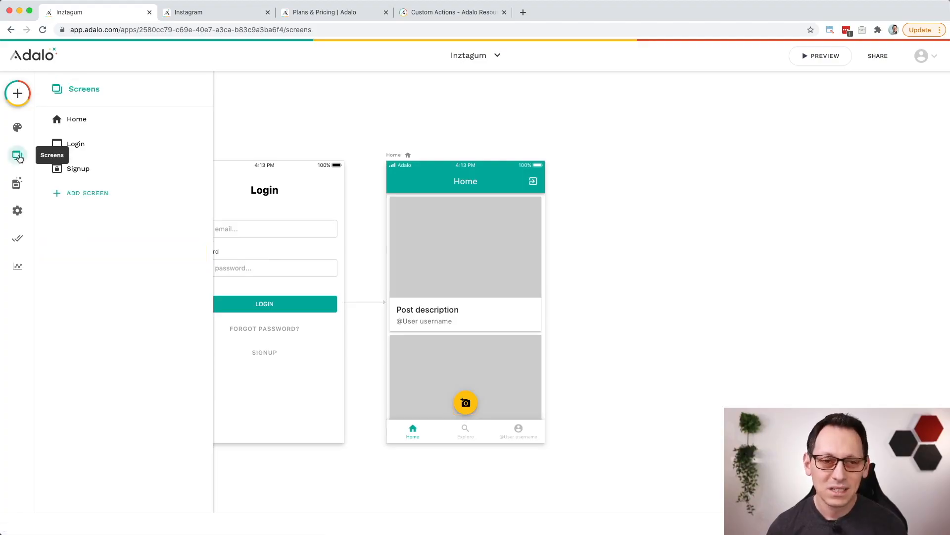
left_click(87, 193)
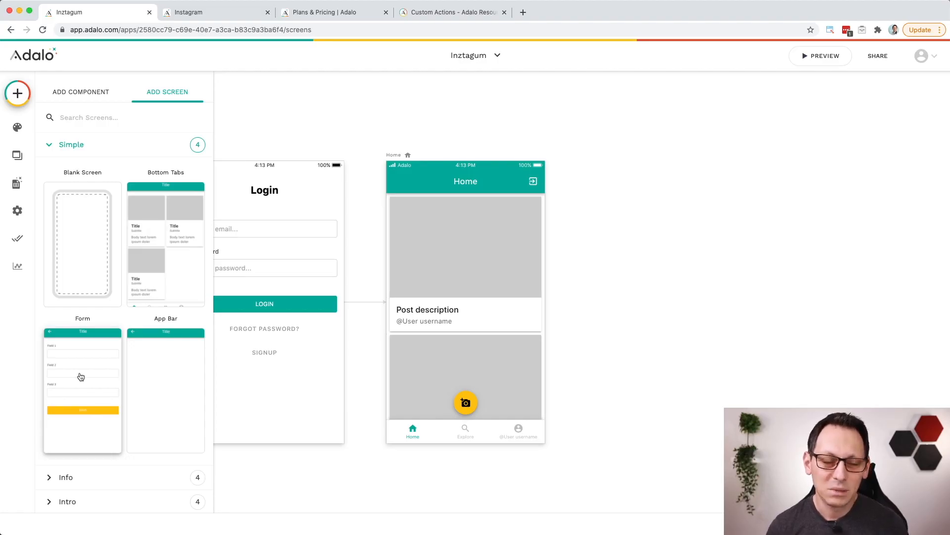
left_click(81, 376)
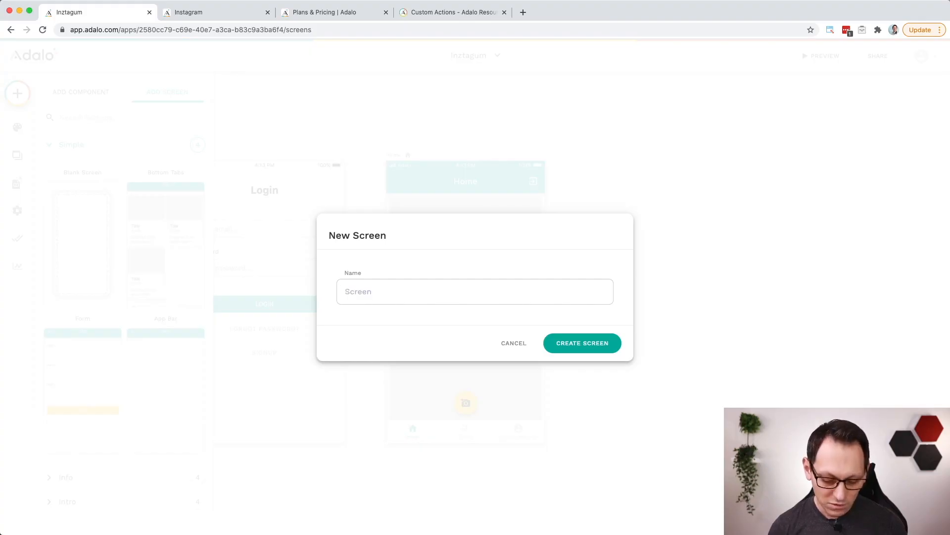
type("Post Ph")
key("Down")
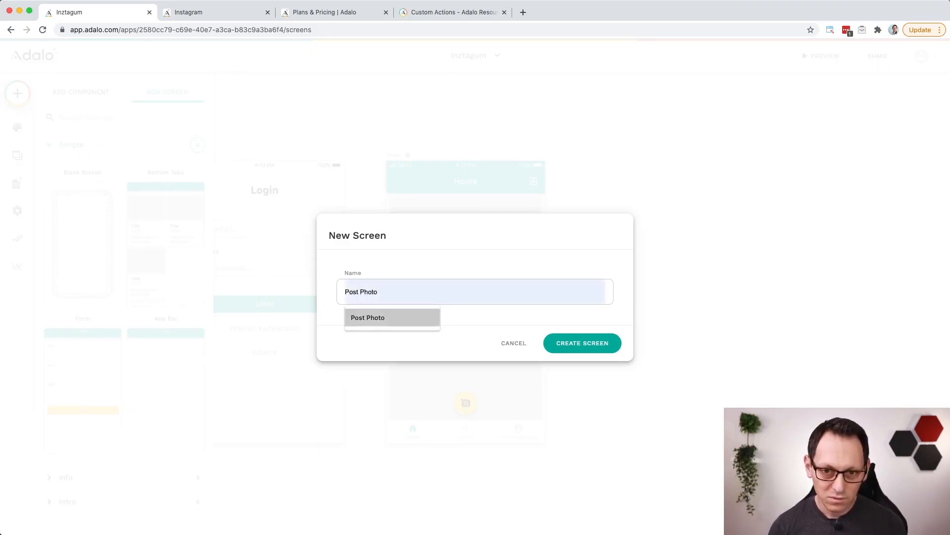
key("Return")
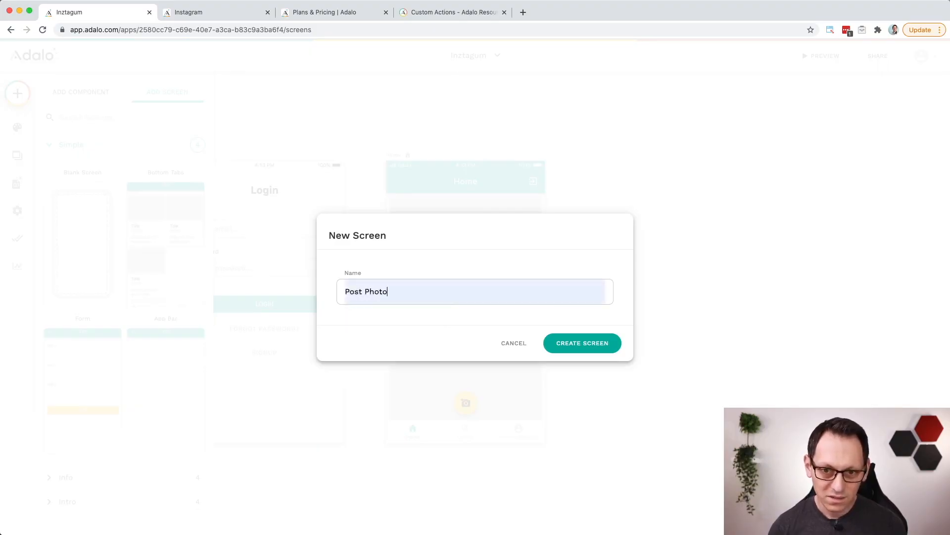
left_click(593, 345)
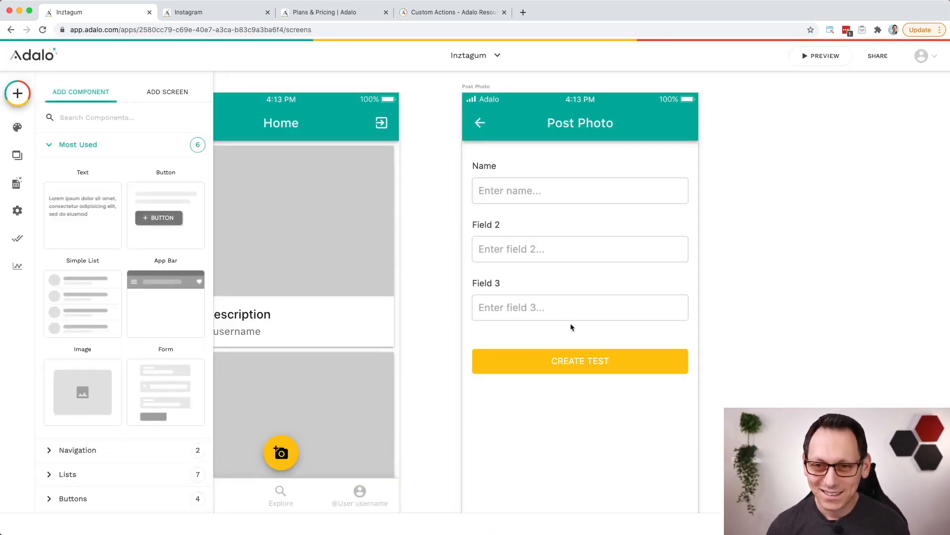
Step: Connect the form on the Post Photo screen to the Posts data collection
left_click(570, 243)
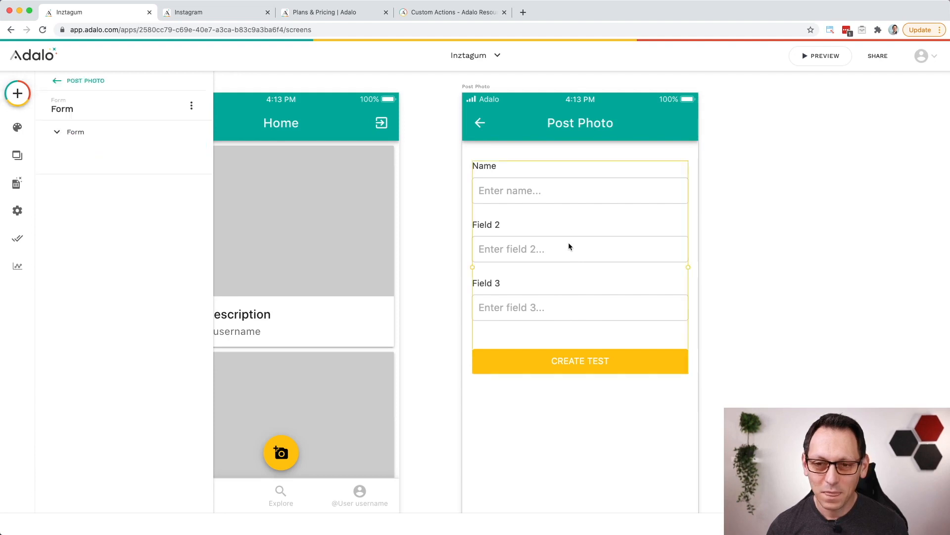
left_click(164, 173)
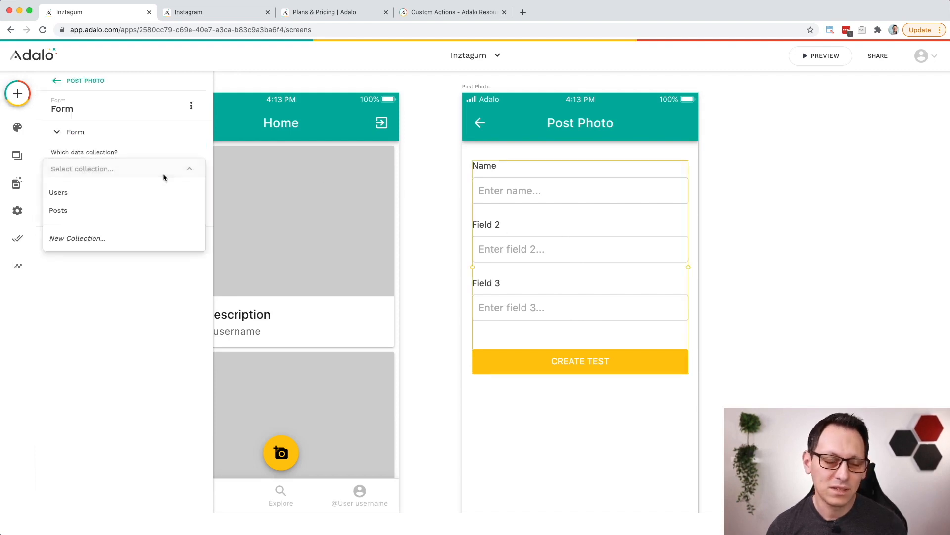
left_click(137, 214)
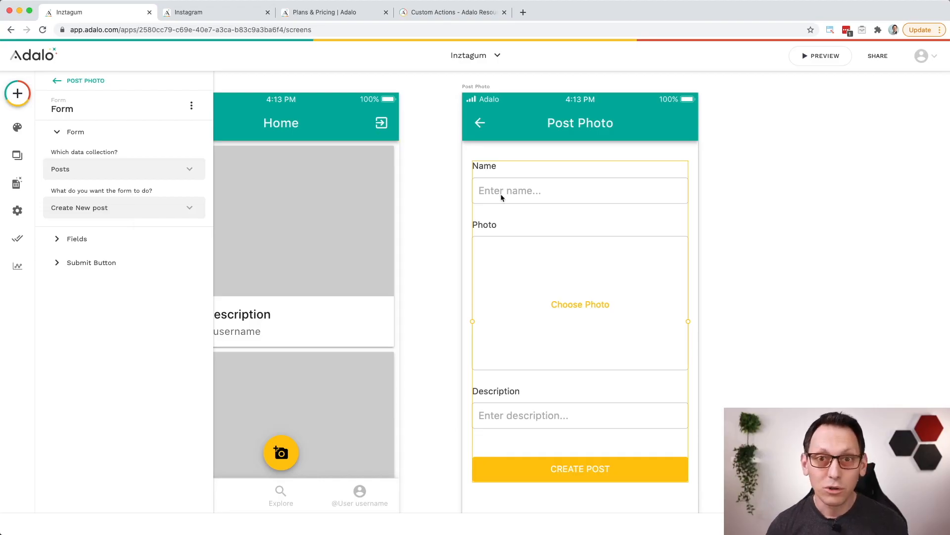
Step: Remove the Name field from the post form and set the Description field's input type to Multi-line
left_click(119, 239)
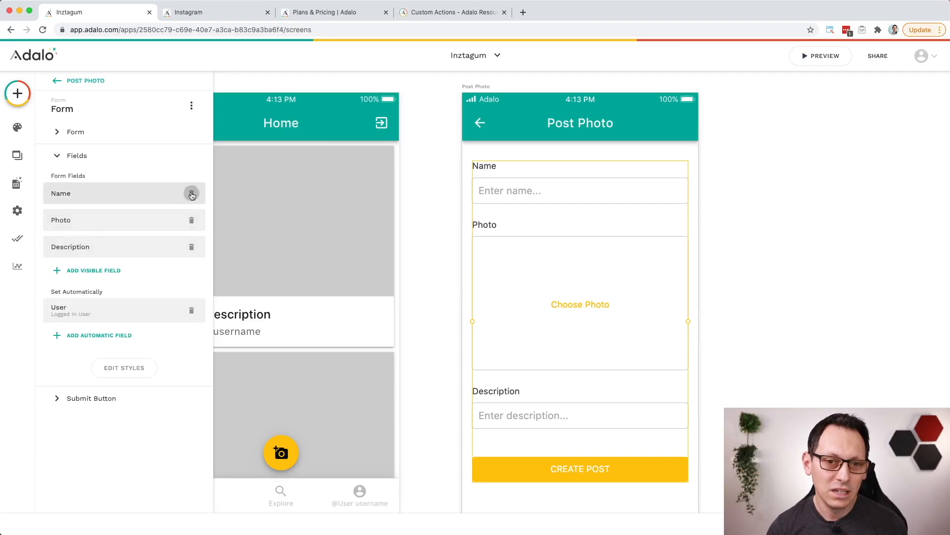
left_click(192, 194)
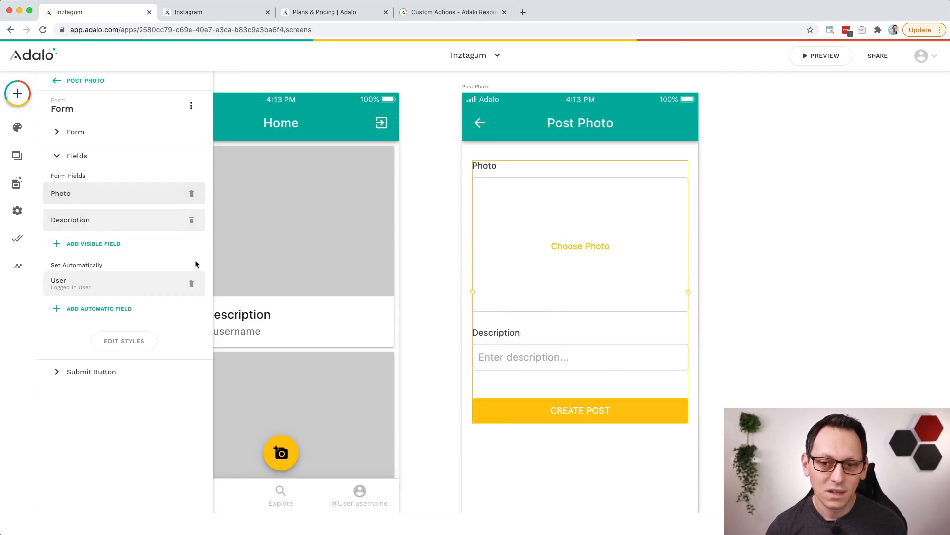
left_click(127, 221)
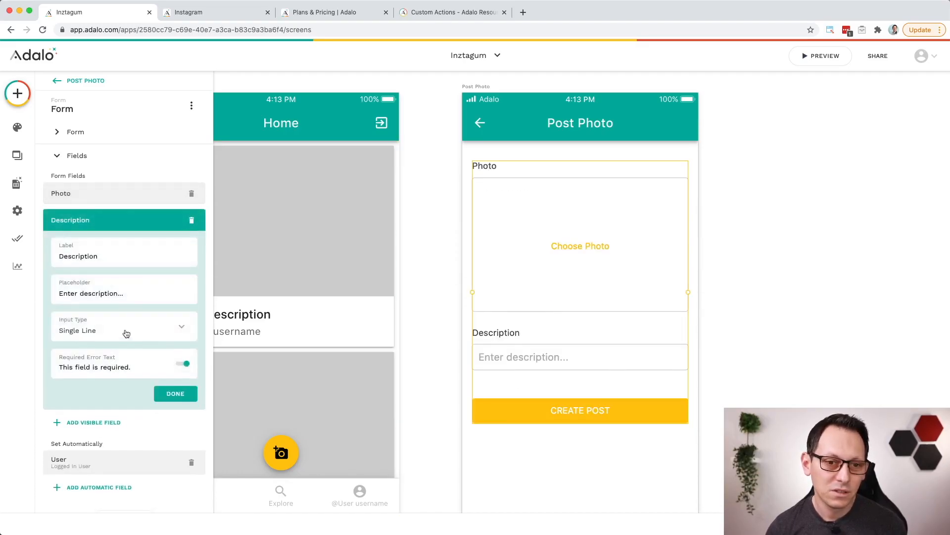
left_click(126, 332)
left_click(119, 298)
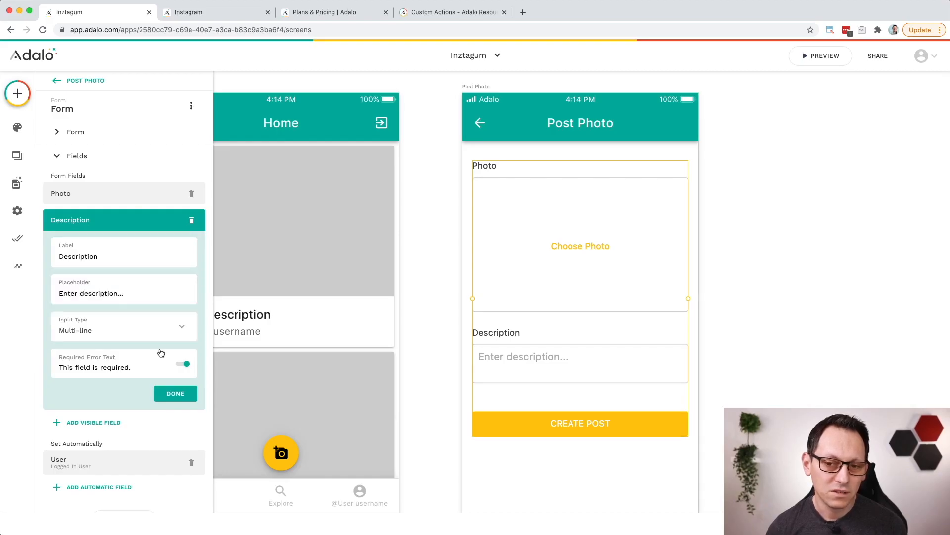
left_click(179, 395)
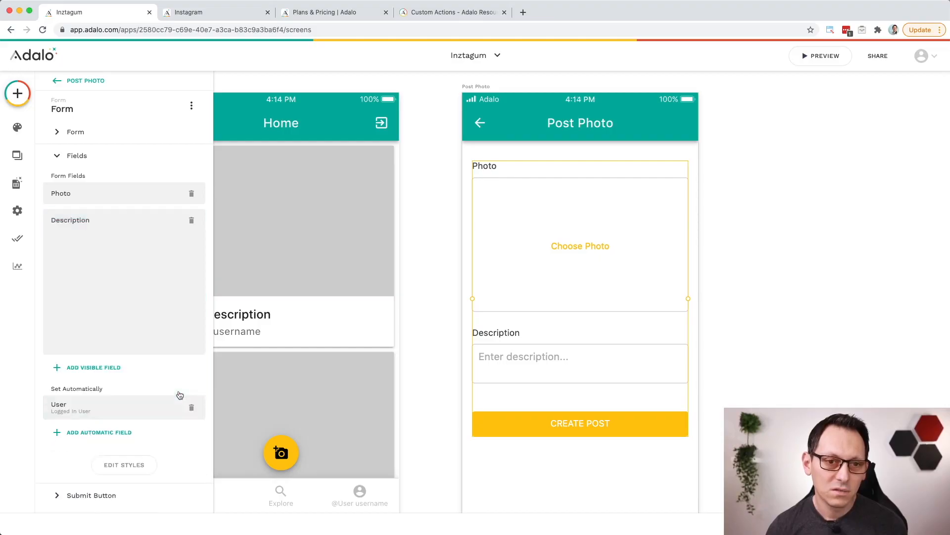
Step: Shorten the post form's submit button text to "POST"
left_click(124, 377)
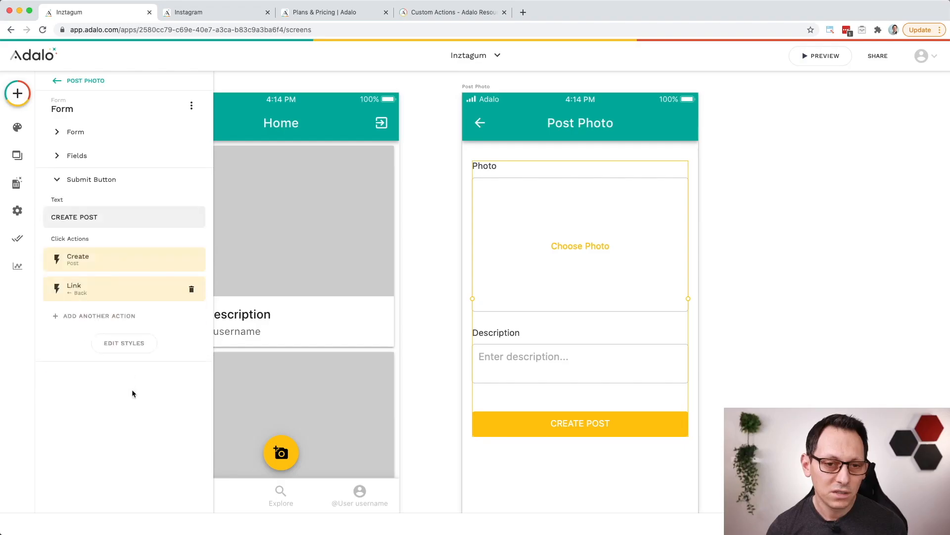
left_click(114, 220)
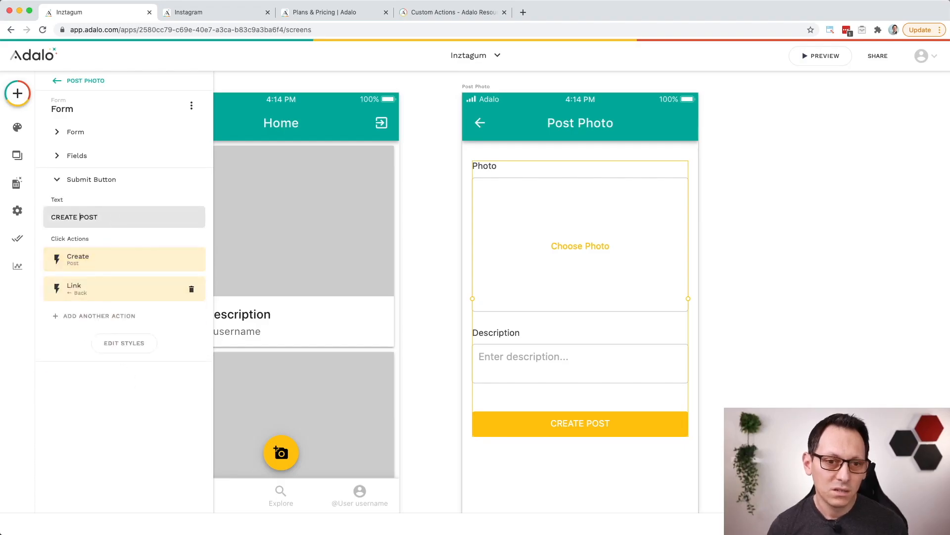
double_click(64, 217)
key("BackSpace")
left_click(744, 302)
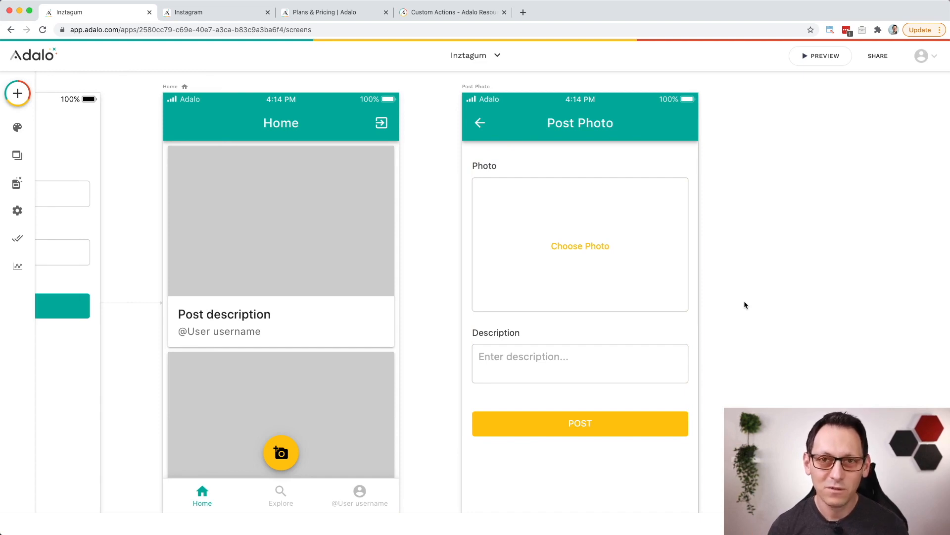
Step: Examine the Create Post action attached to the post form's submit button
left_click(598, 284)
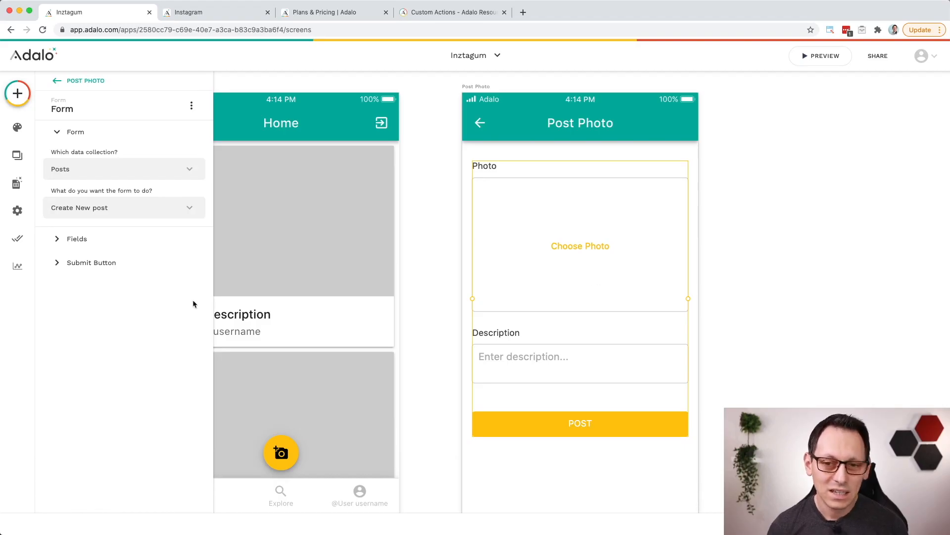
left_click(96, 262)
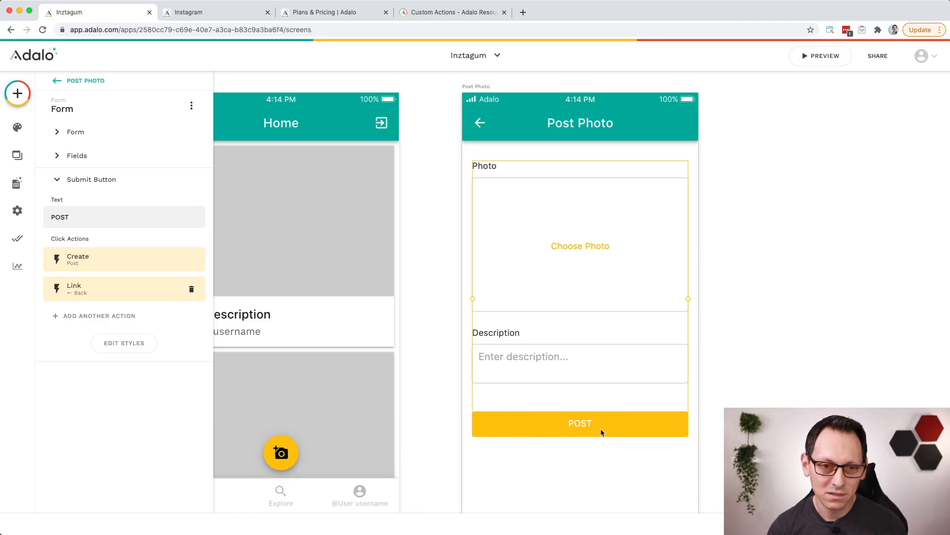
left_click(117, 263)
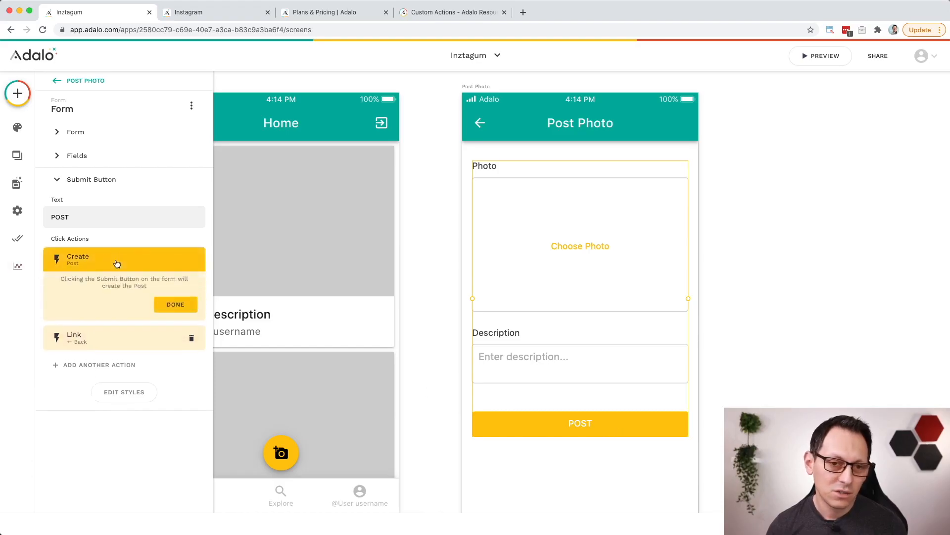
left_click(176, 305)
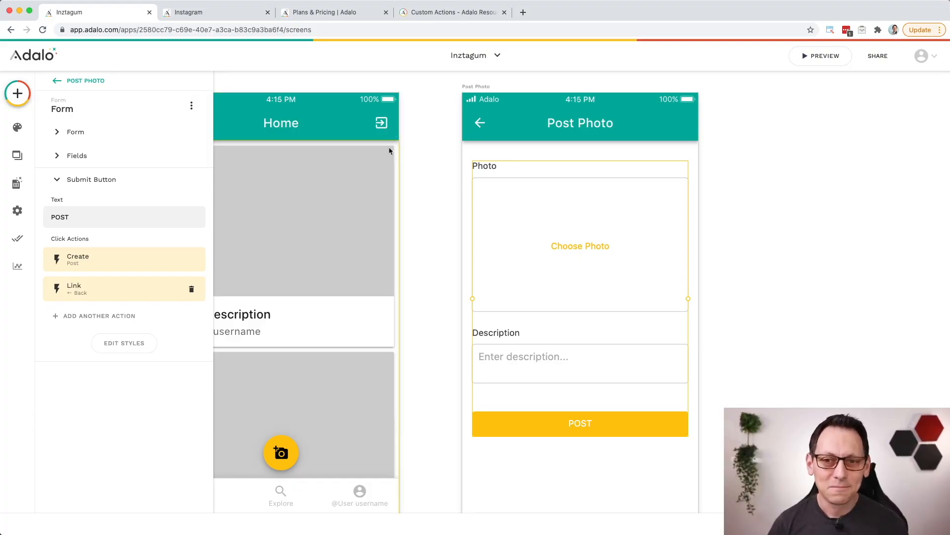
Step: Preview the app, fill in the signup form's email, account password and full name, and close the preview without signing up
left_click(825, 56)
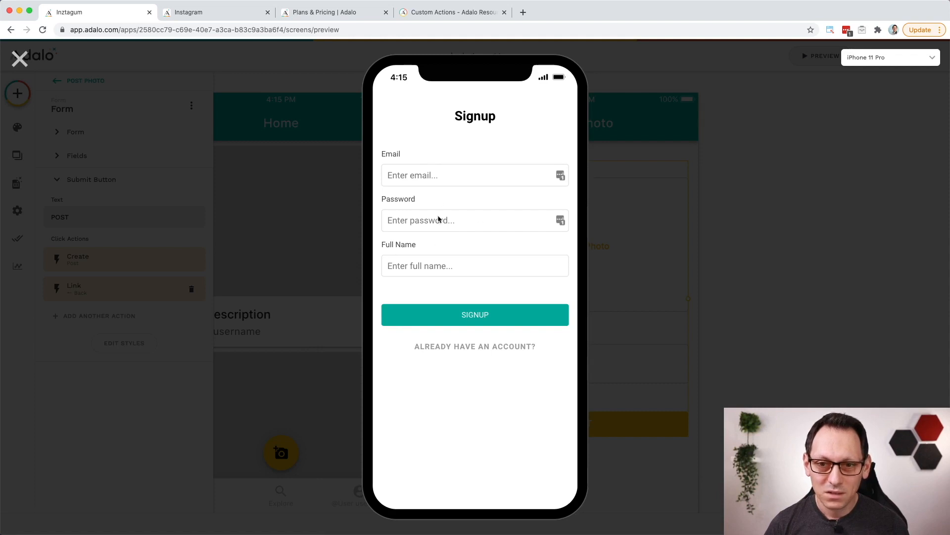
left_click(451, 170)
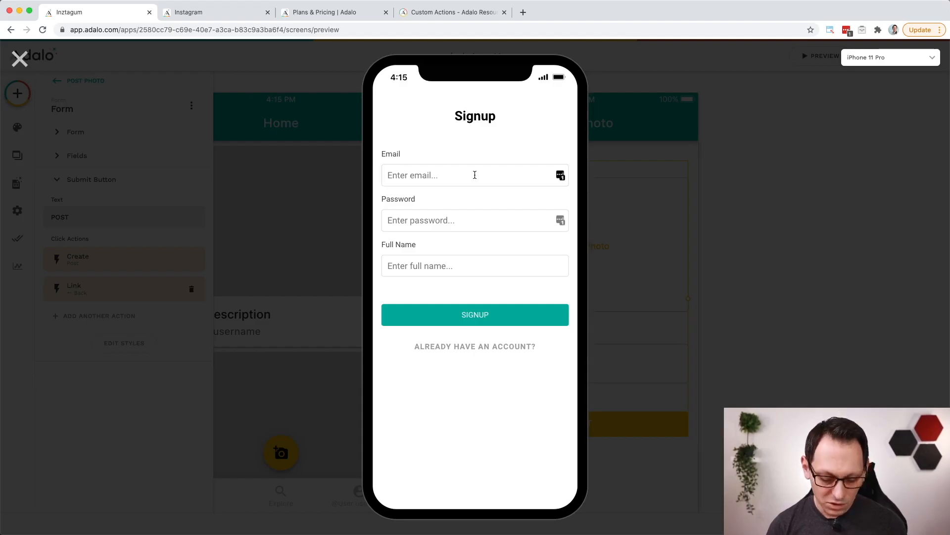
key("Tab")
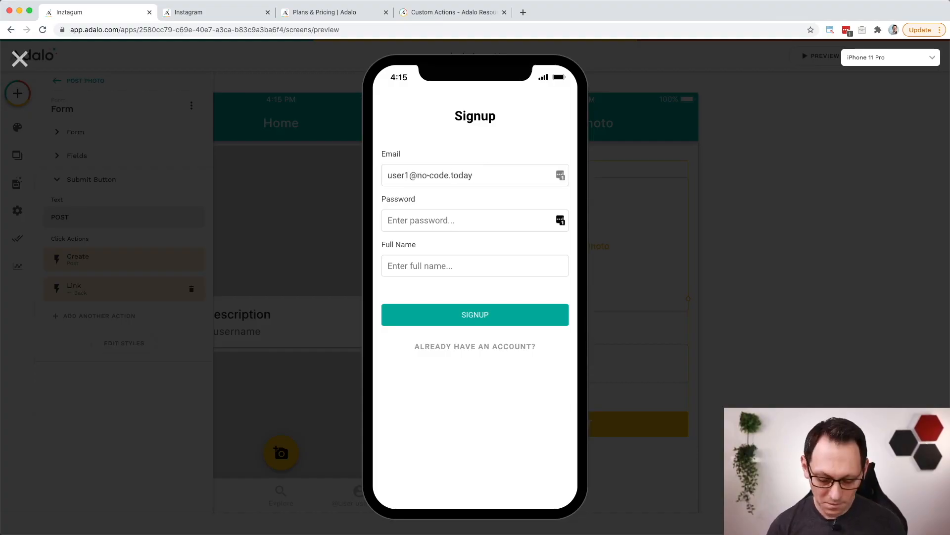
type("••••••••••")
key("Tab")
type("Mich")
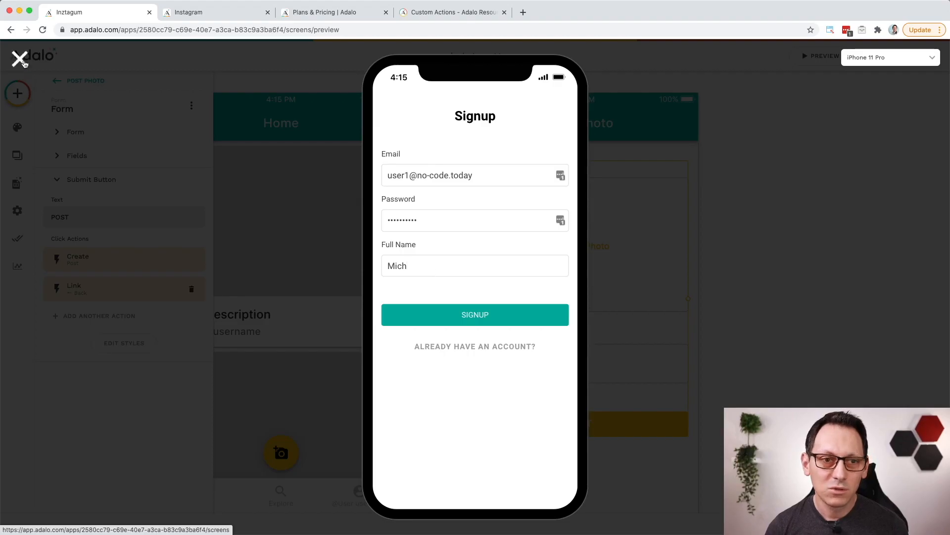
left_click(21, 60)
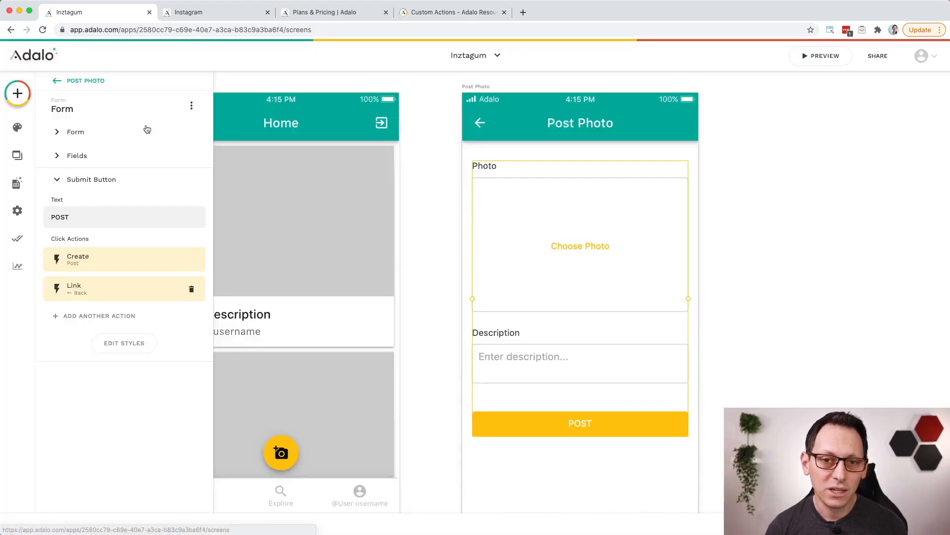
scroll(501, 218, "left", 10)
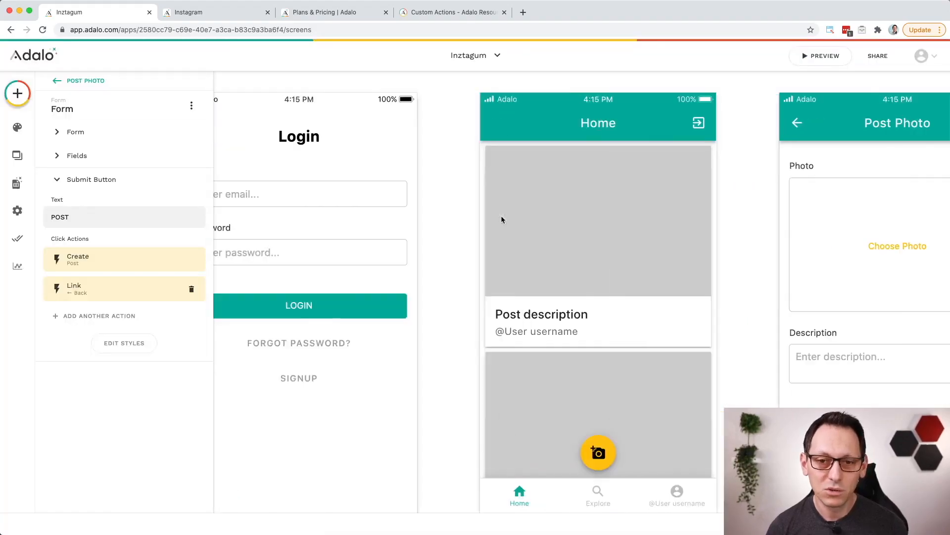
Step: Replace the Full Name field in the signup form with a visible Username field, keeping its Single Line input type
scroll(501, 220, "left", 2)
left_click(418, 323)
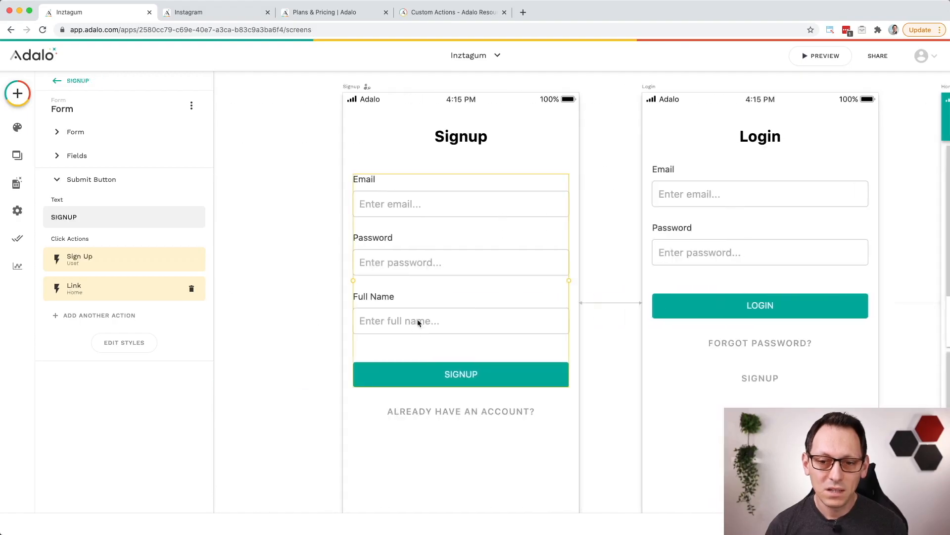
left_click(100, 160)
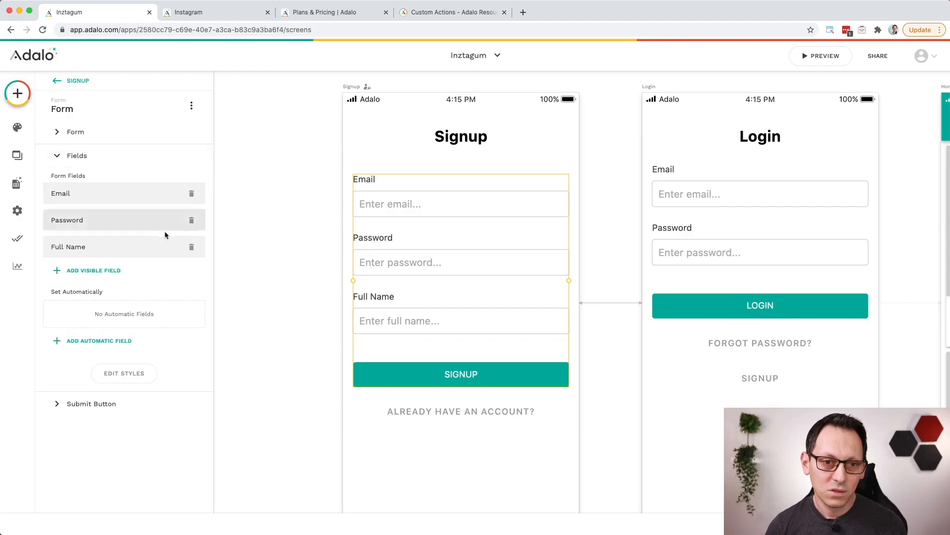
left_click(191, 248)
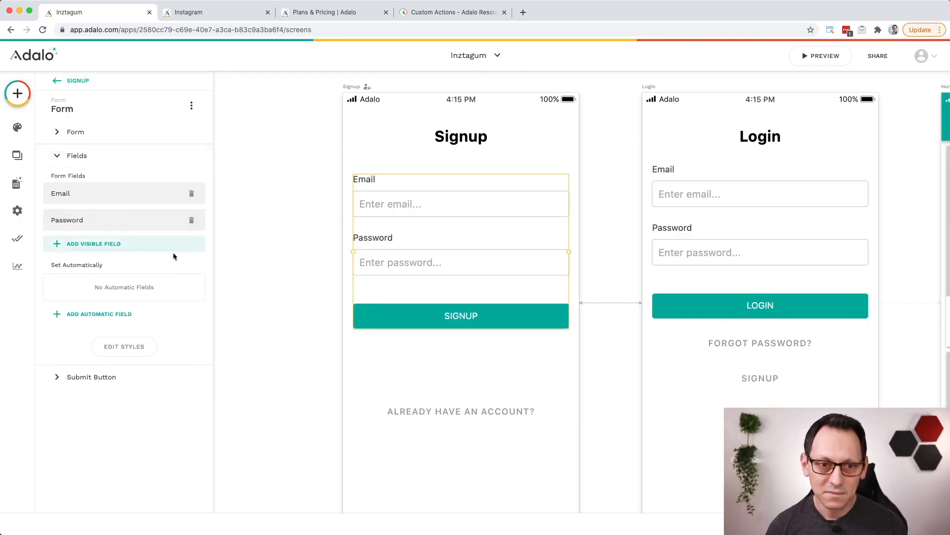
left_click(114, 245)
left_click(125, 266)
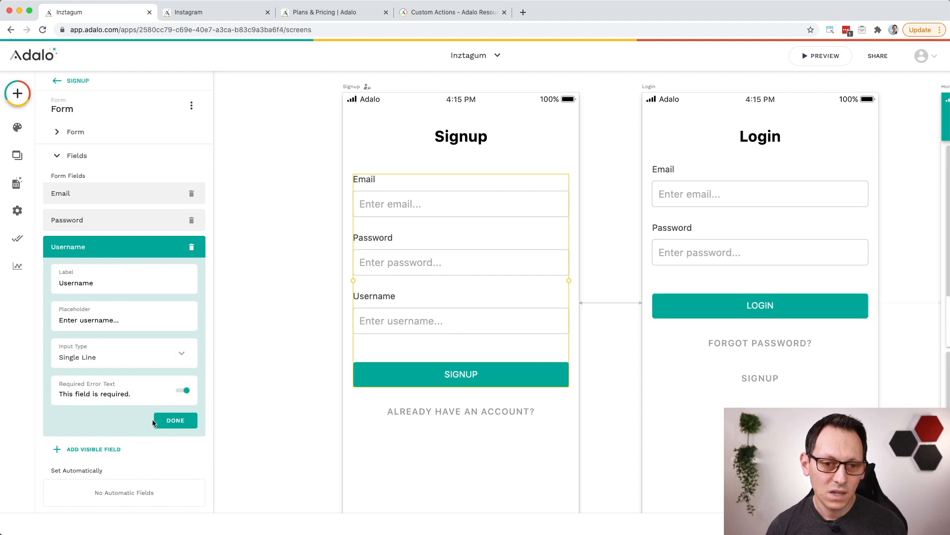
left_click(178, 423)
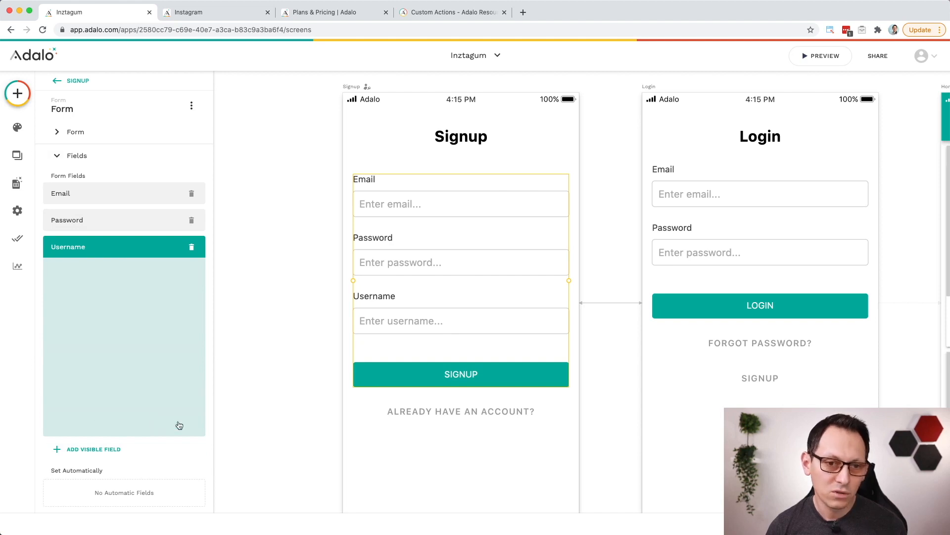
left_click(831, 60)
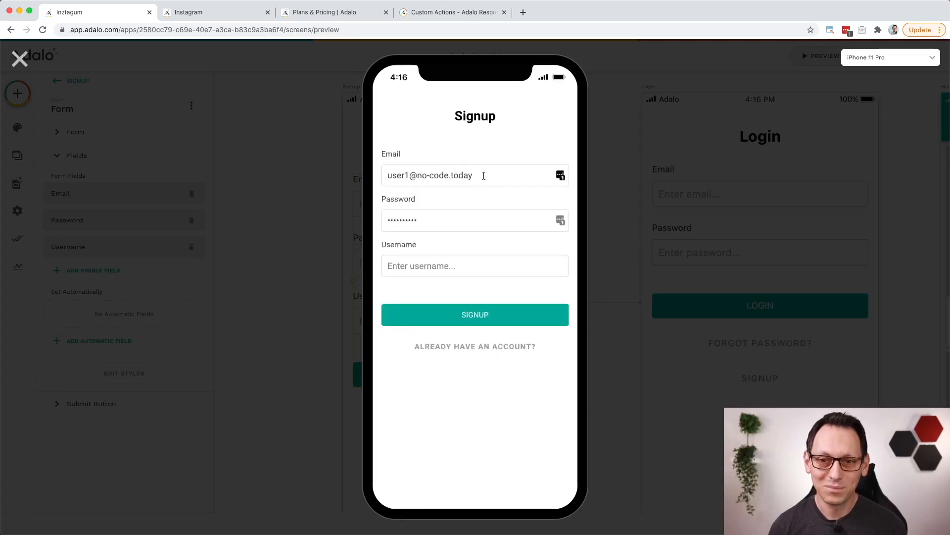
left_click(474, 269)
type("@user1")
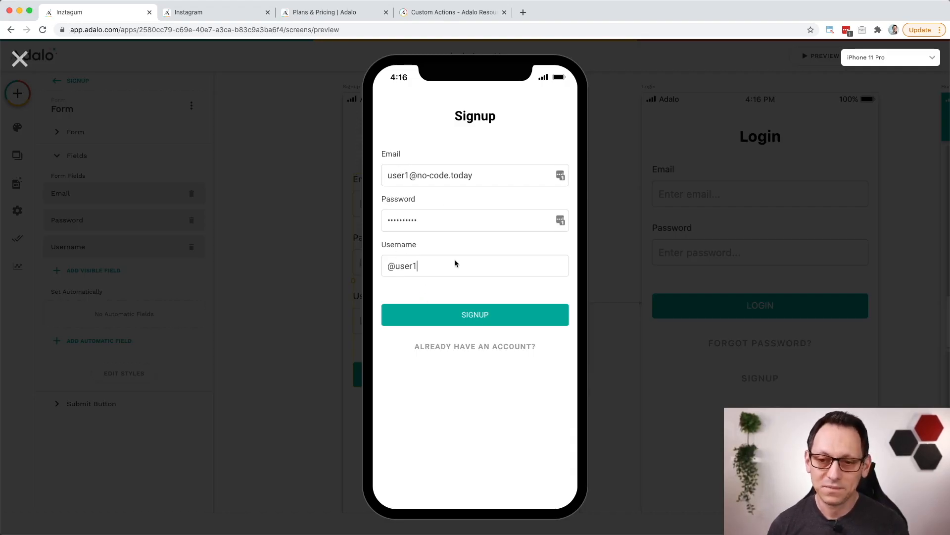
left_click(485, 315)
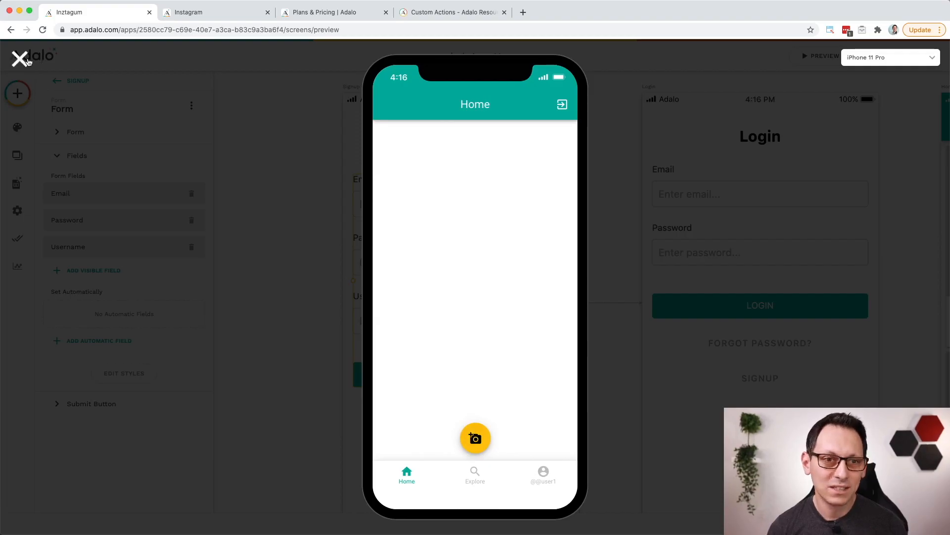
left_click(22, 60)
Step: Add a Link action to the Home screen's add-photo action button that opens the Post Photo screen
scroll(478, 376, "right", 15)
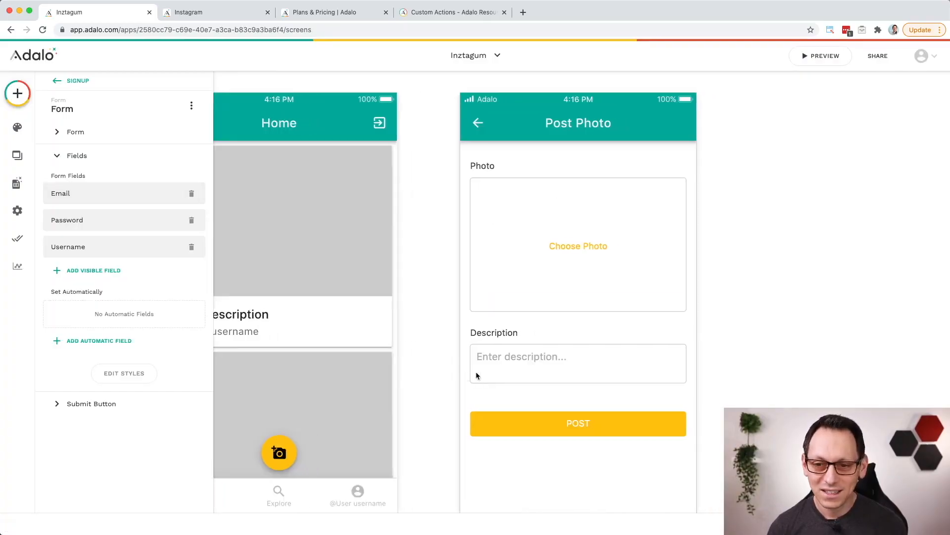
scroll(476, 375, "left", 2)
scroll(473, 377, "left", 2)
left_click(338, 449)
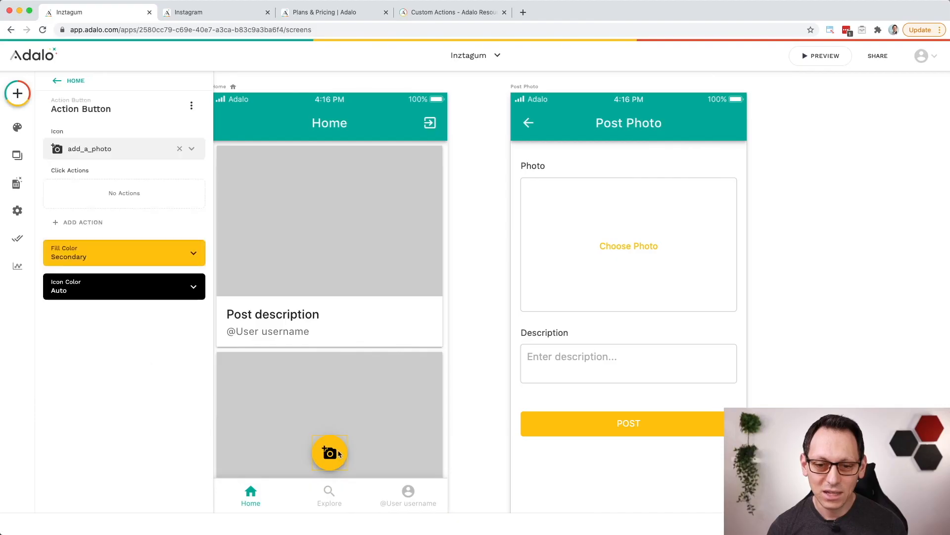
left_click(92, 227)
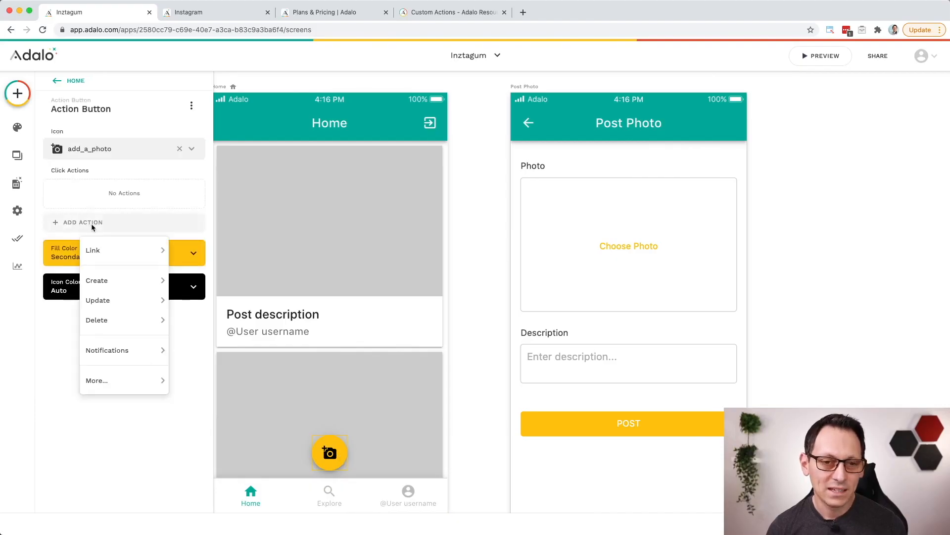
mouse_move(116, 253)
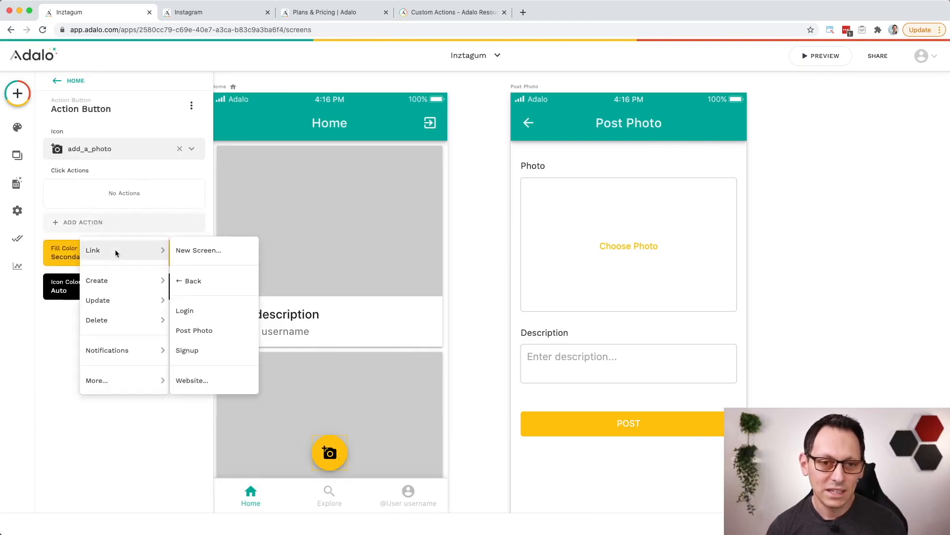
left_click(223, 331)
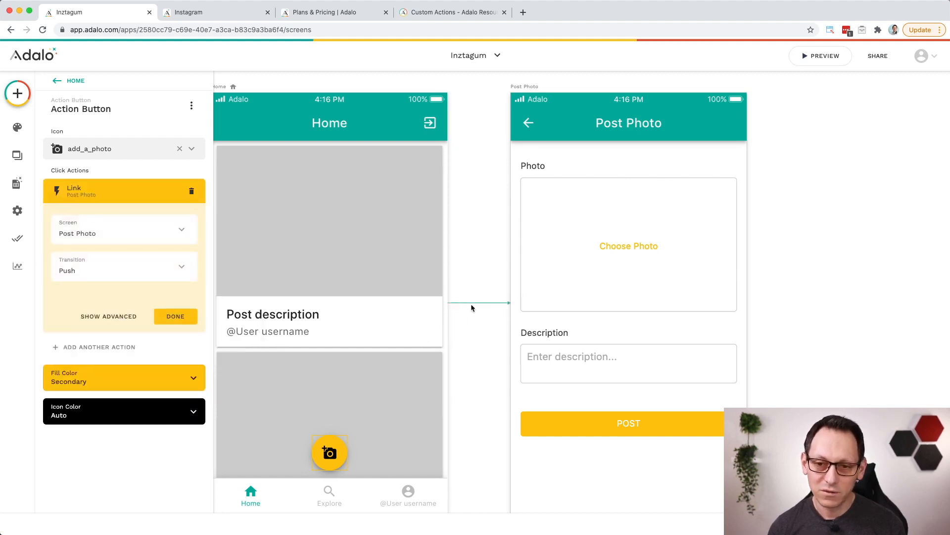
Step: Preview the app and publish a post from the Post Photo form with a chosen photo and the description "Eyes blue like the sky"
scroll(483, 368, "down", 2)
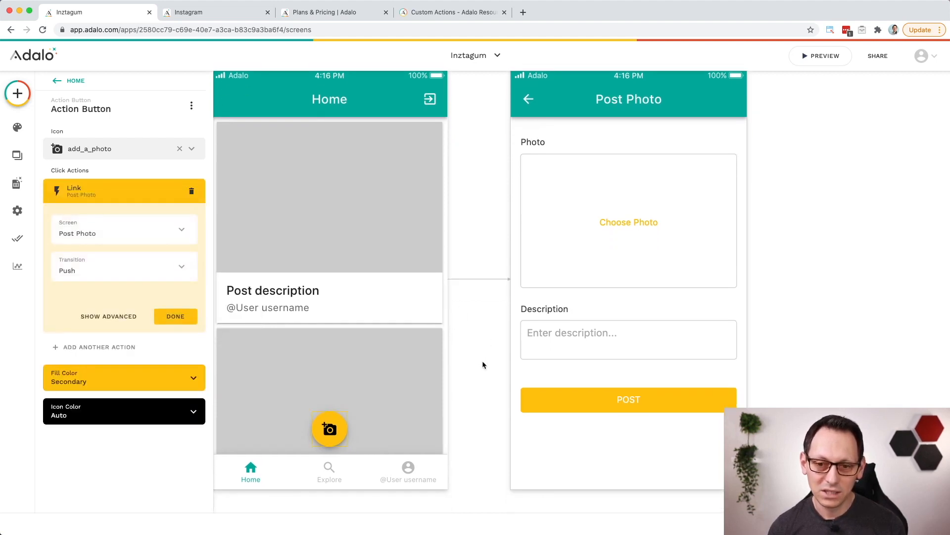
scroll(482, 364, "down", 5)
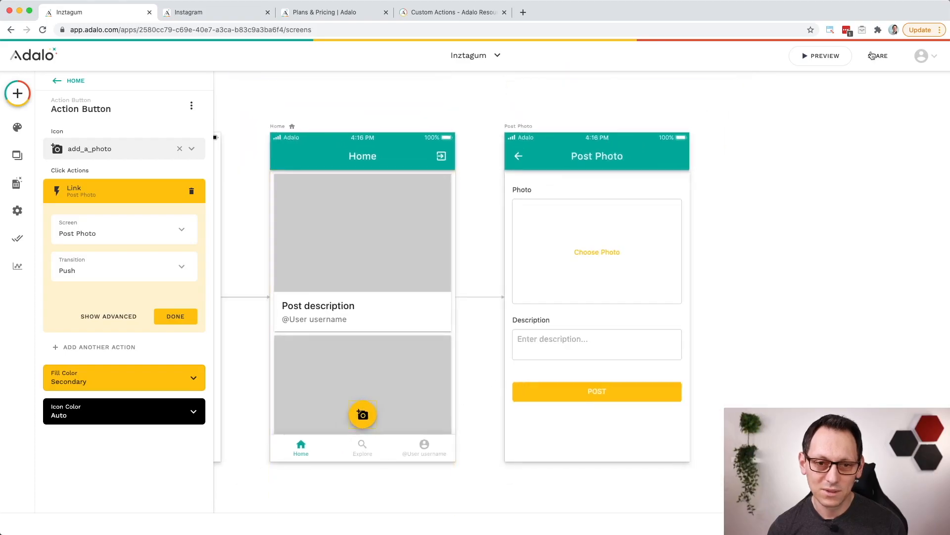
left_click(820, 56)
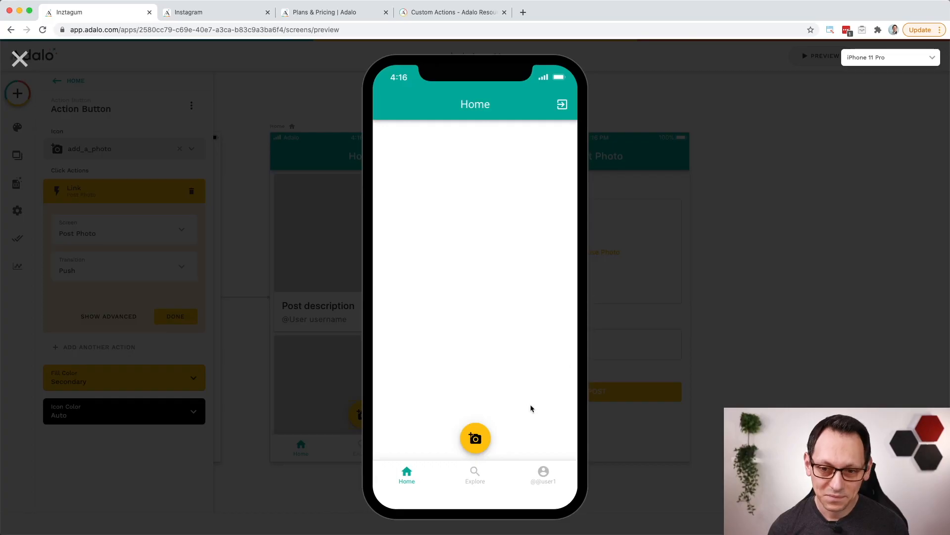
left_click(476, 439)
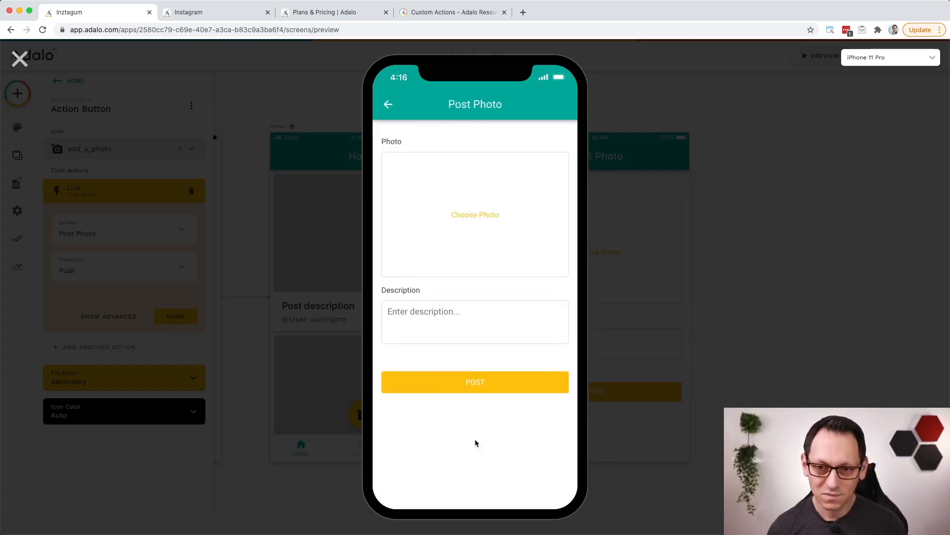
left_click(483, 212)
left_click_drag(949, 89, 613, 139)
left_click(677, 249)
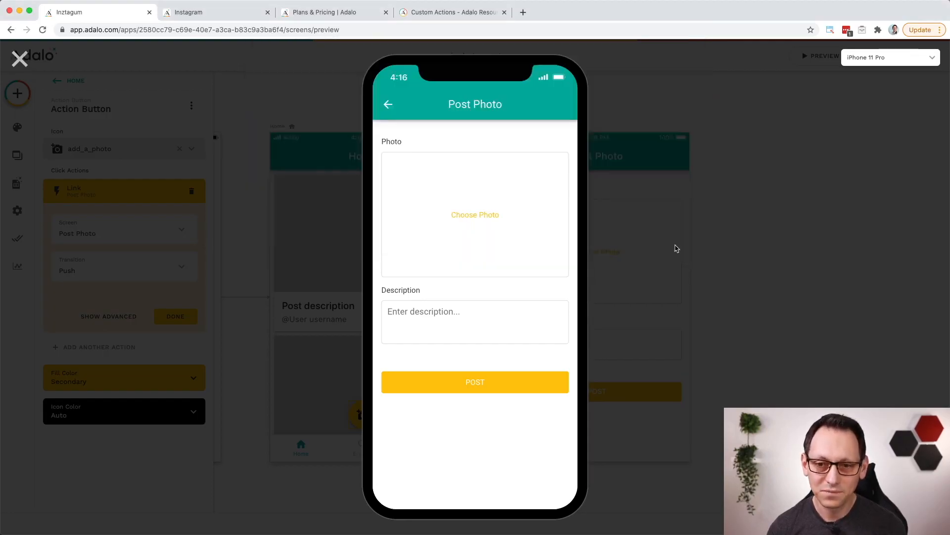
type("Eyes blue lk")
key("BackSpace")
type("ike the sky")
left_click(480, 396)
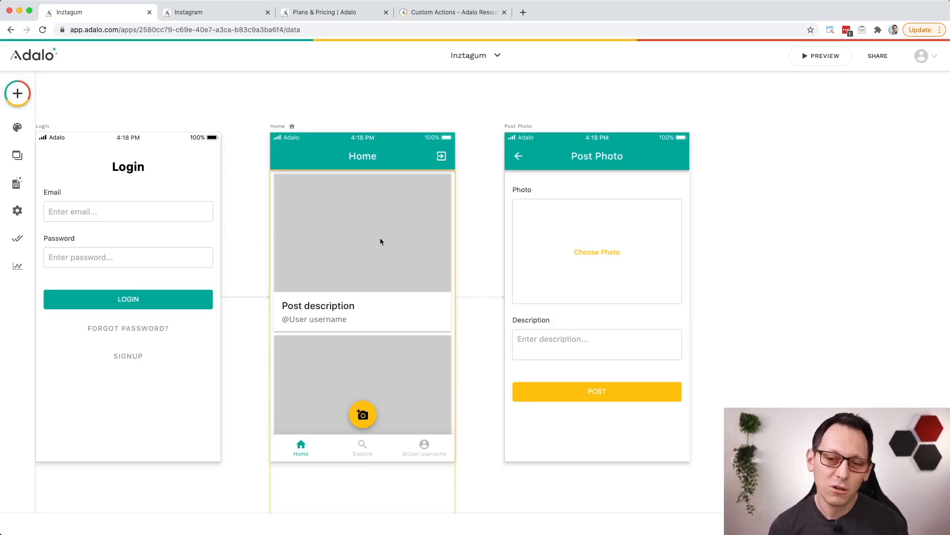
Step: Set the Home card list's filter to "All posts" and preview the app
left_click(380, 241)
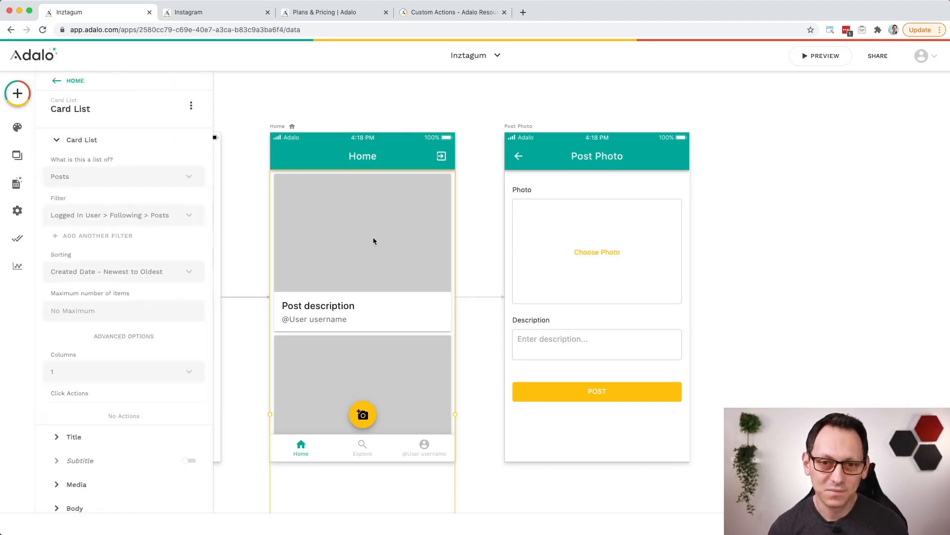
left_click(171, 218)
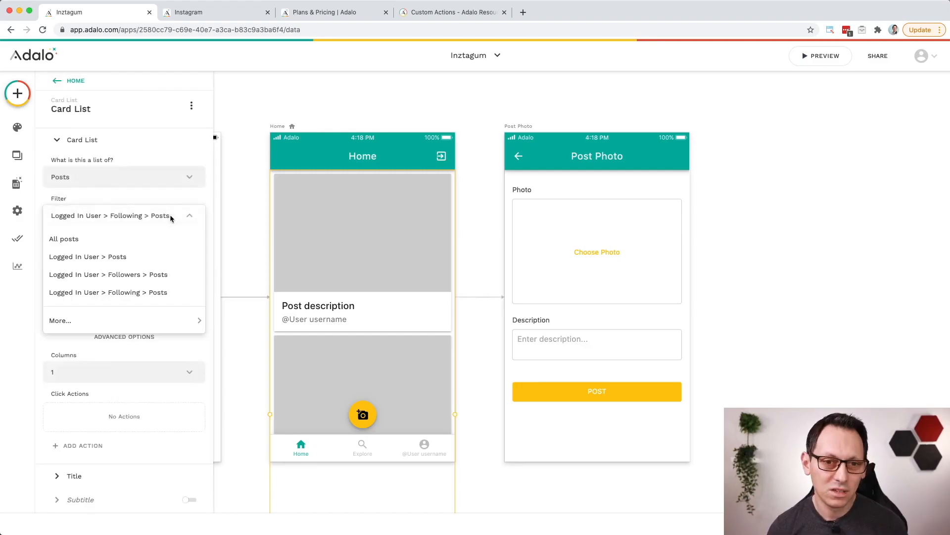
left_click(119, 241)
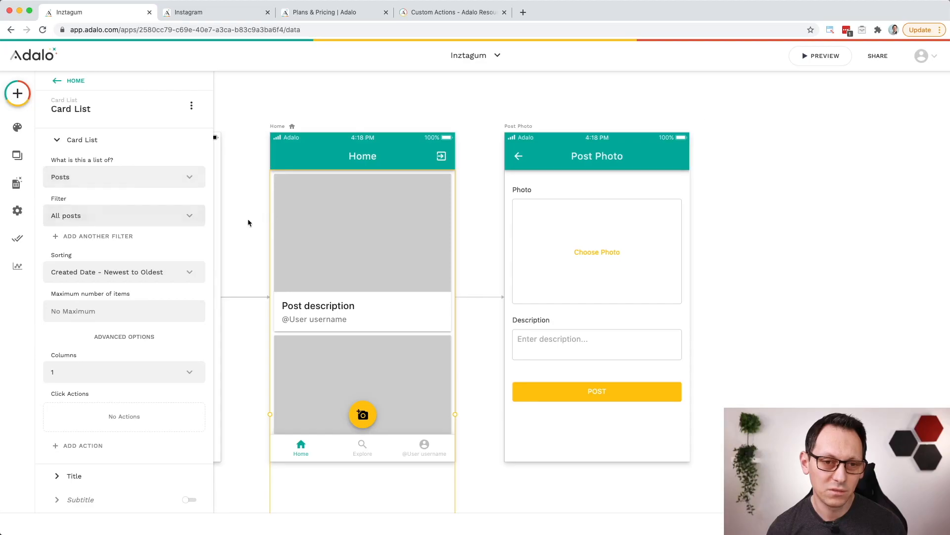
left_click(818, 56)
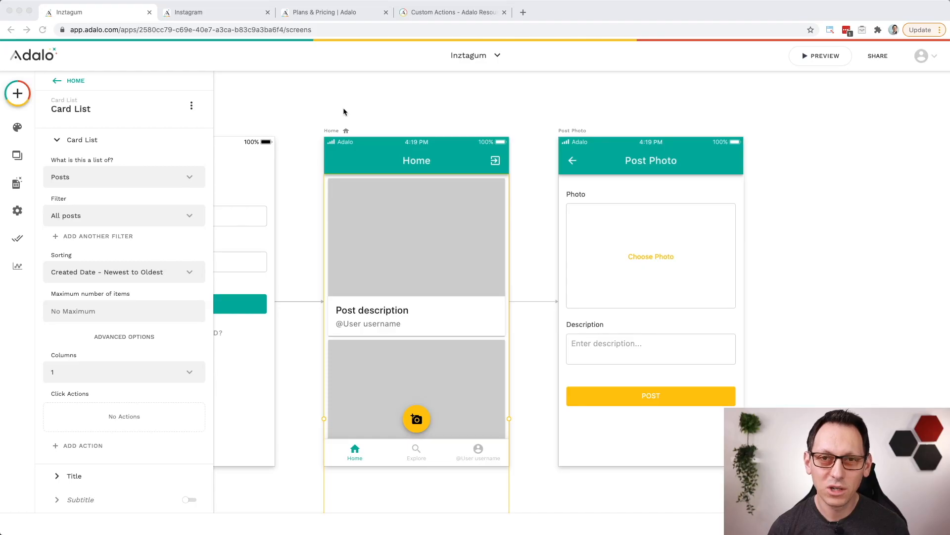
Step: Create a new screen from the Blank Screen template with the default name
scroll(344, 134, "up", 3)
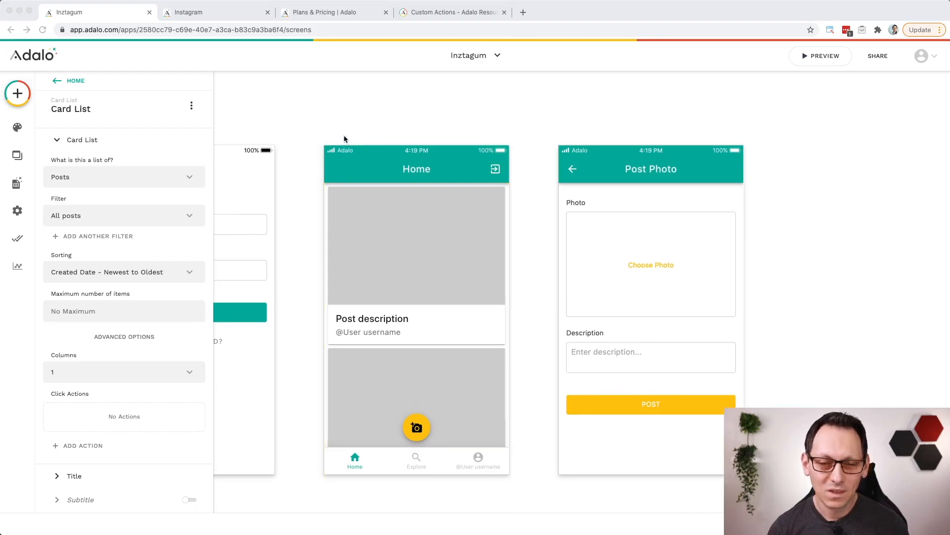
left_click(17, 158)
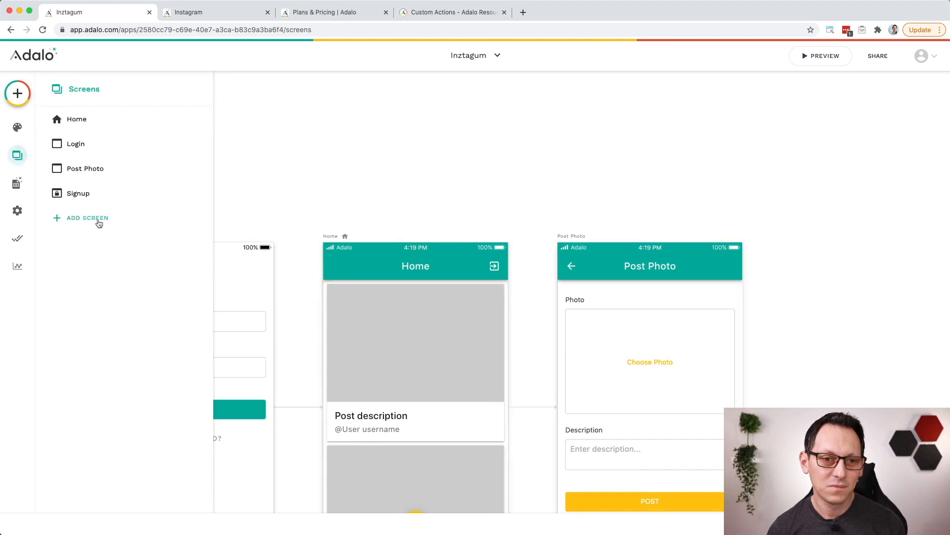
left_click(97, 222)
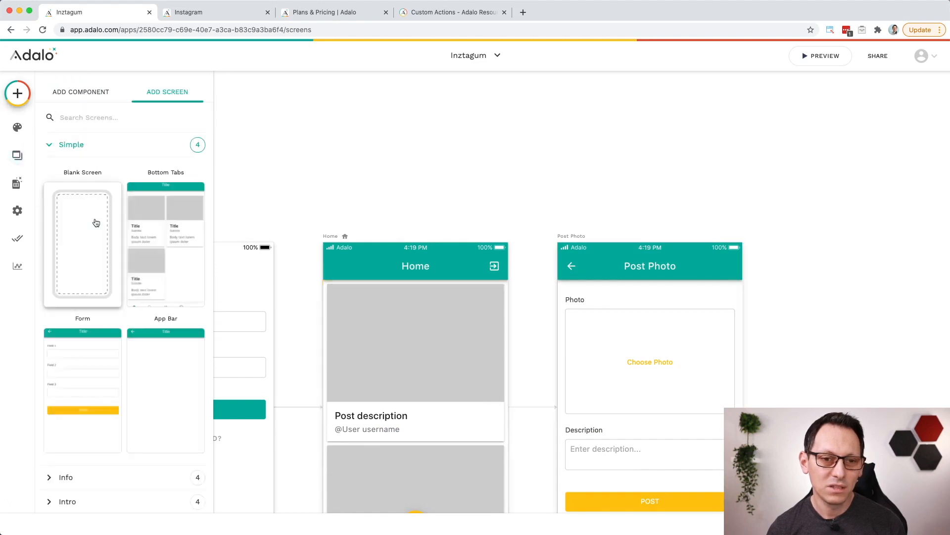
left_click(82, 246)
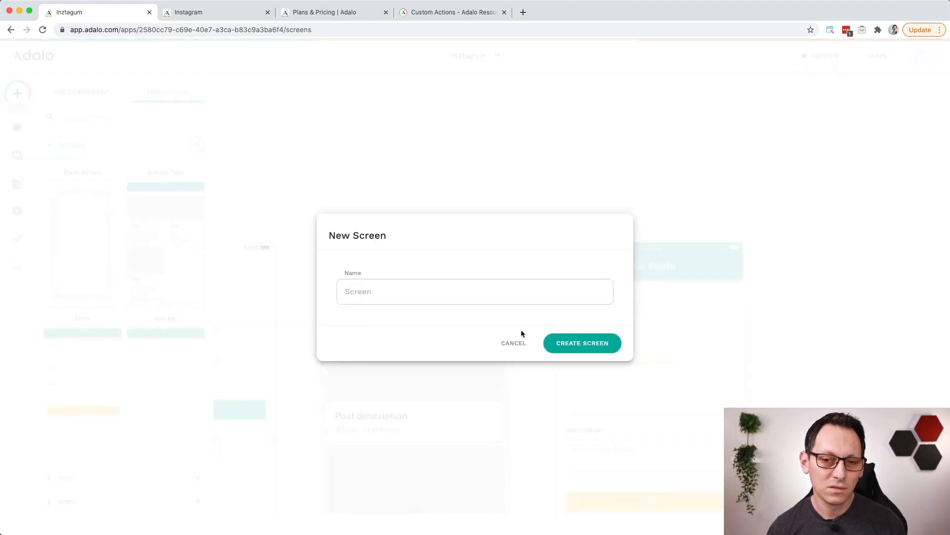
left_click(580, 342)
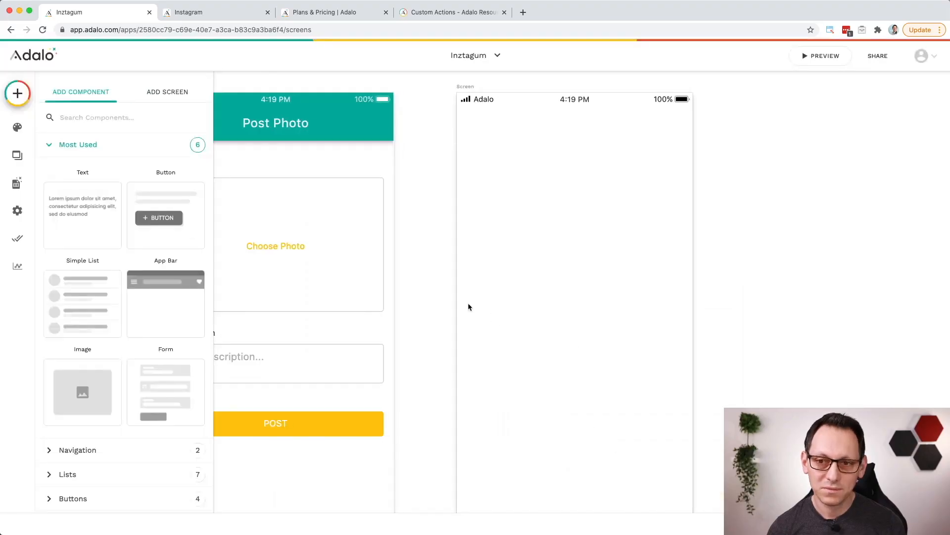
Step: Move the new blank screen on the canvas so it sits directly above the Home screen, and deselect it
scroll(431, 284, "down", 5)
scroll(423, 264, "left", 2)
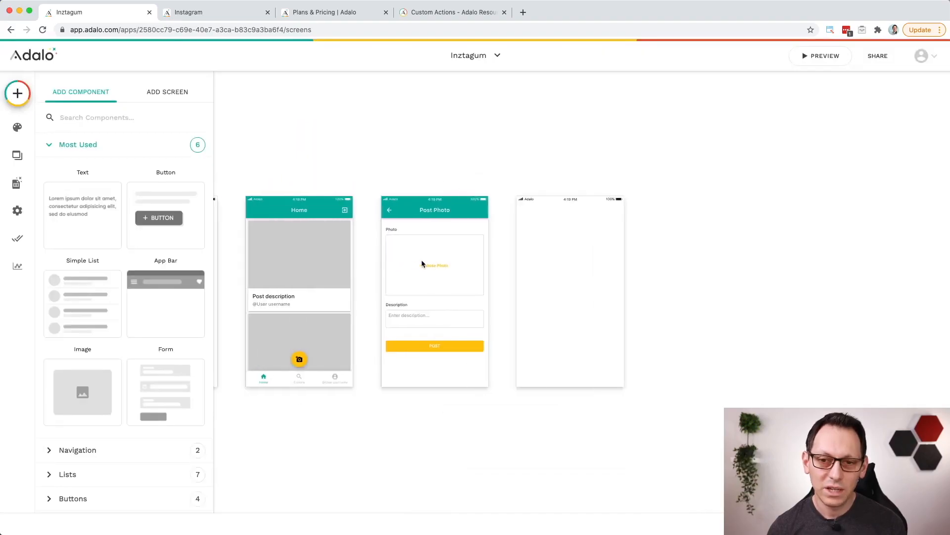
scroll(421, 260, "left", 4)
scroll(398, 249, "up", 2)
left_click(614, 239)
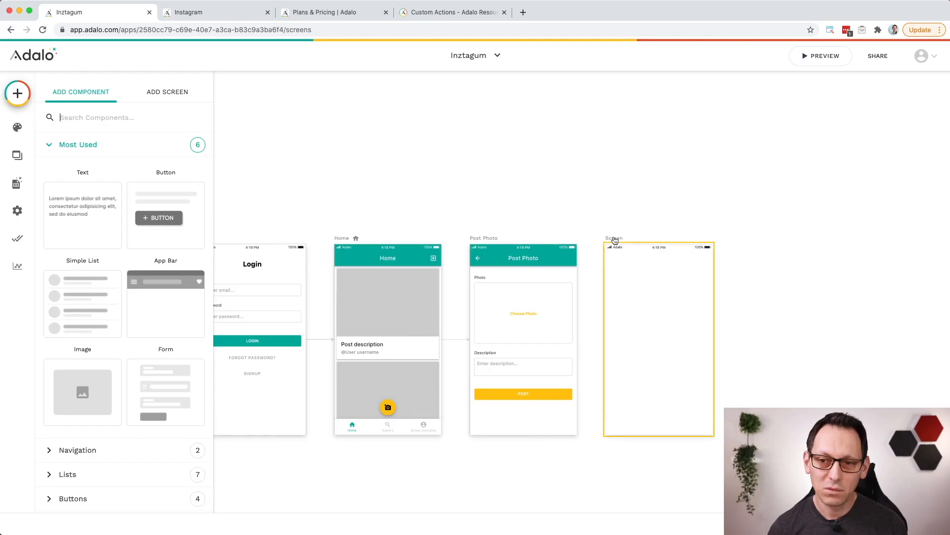
left_click_drag(614, 240, 365, 96)
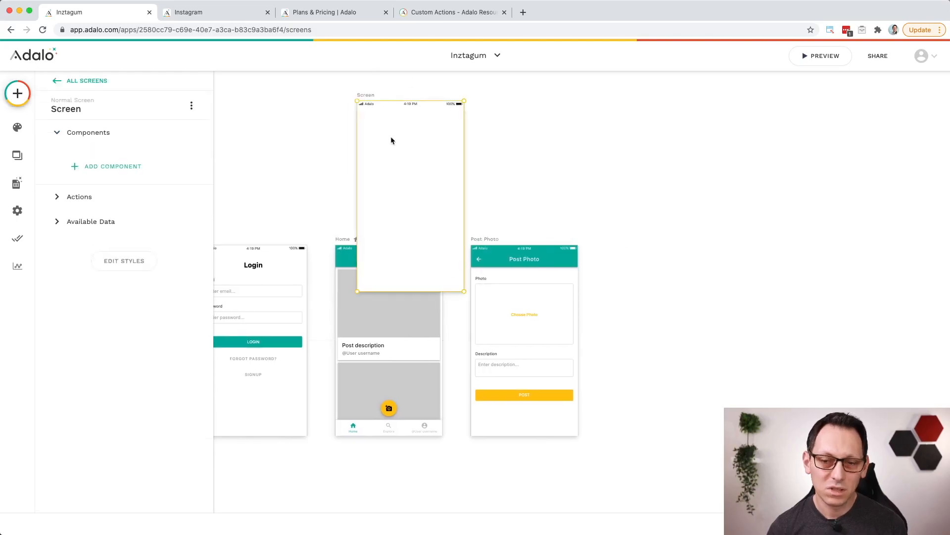
scroll(391, 141, "up", 2)
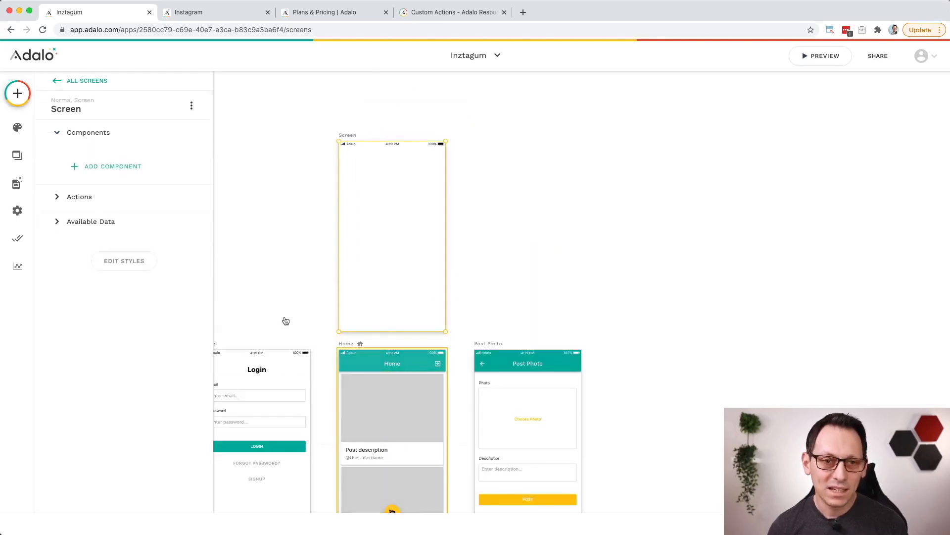
left_click(281, 150)
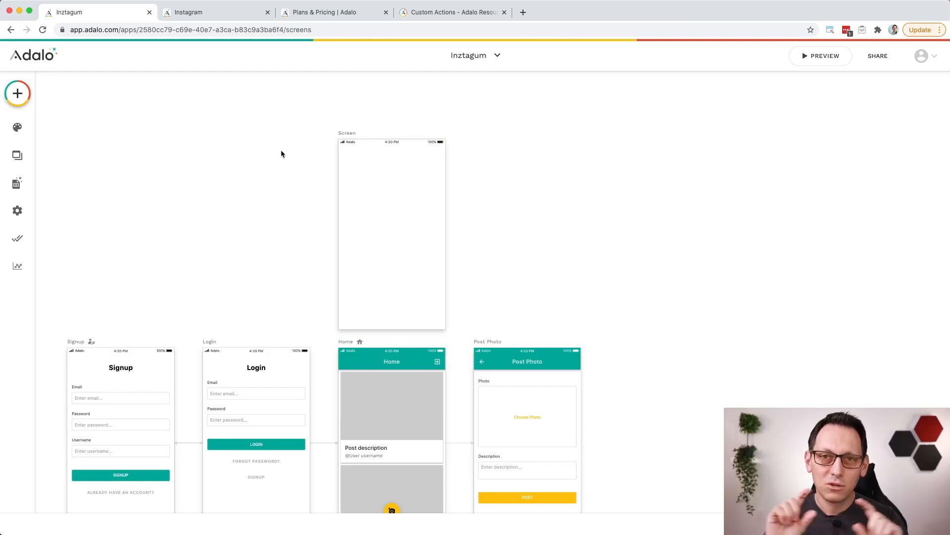
left_click(396, 363)
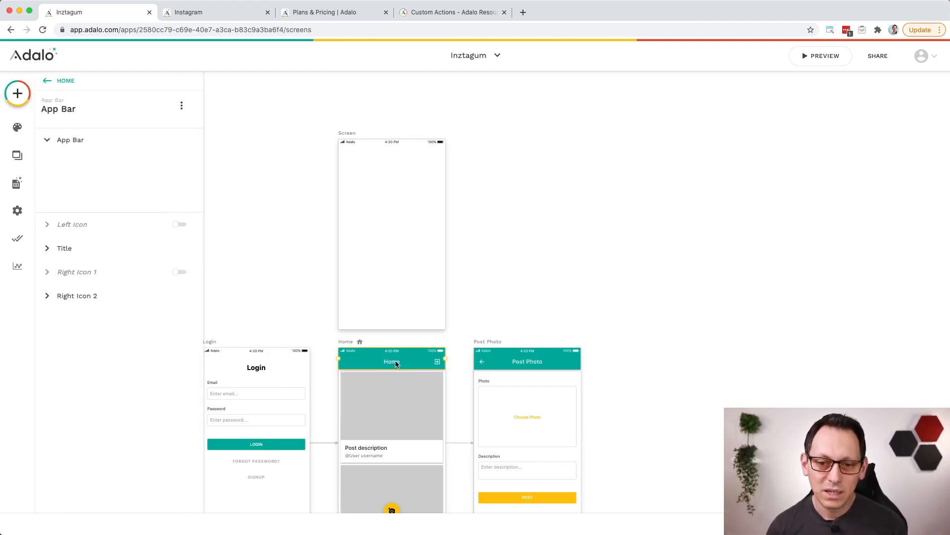
left_click(386, 224)
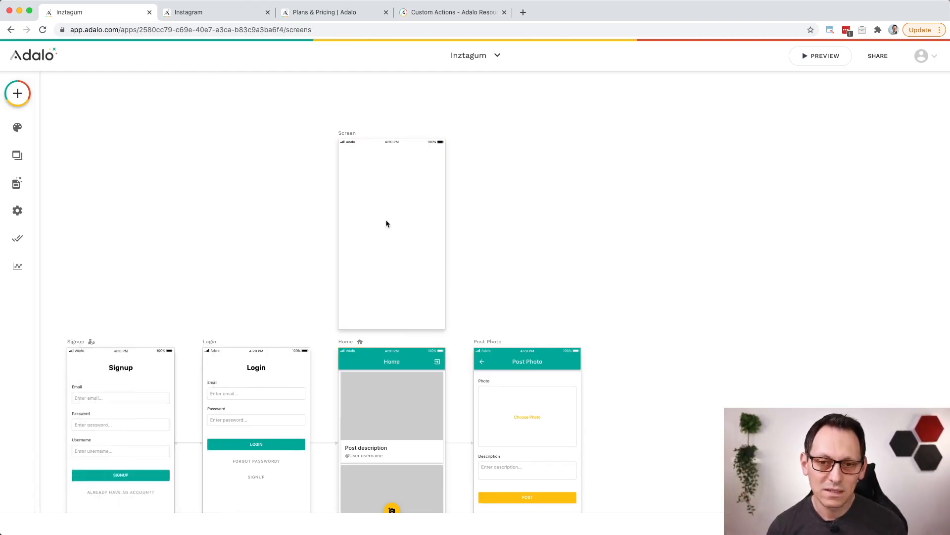
Step: Paste the copied Home app bar onto the new blank screen and change its title to "Explore"
left_click(345, 136)
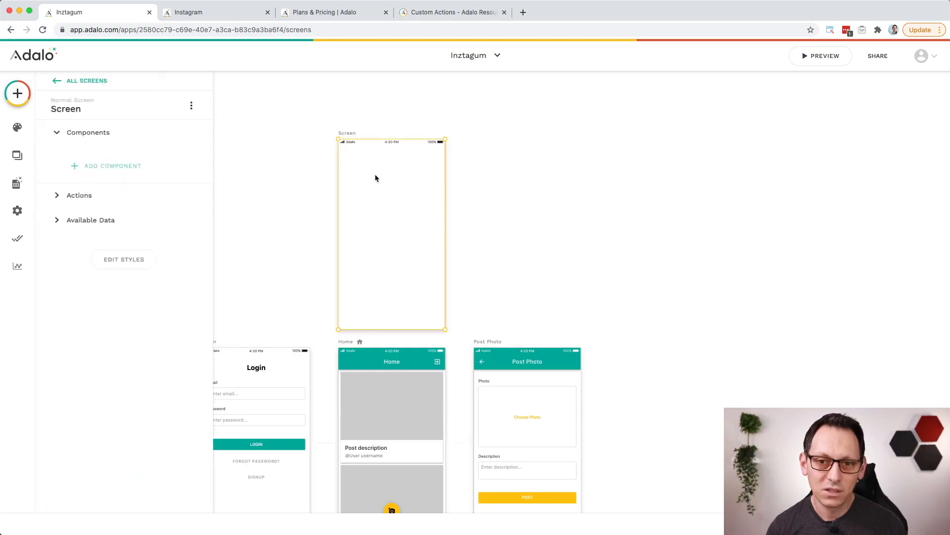
key("super+v")
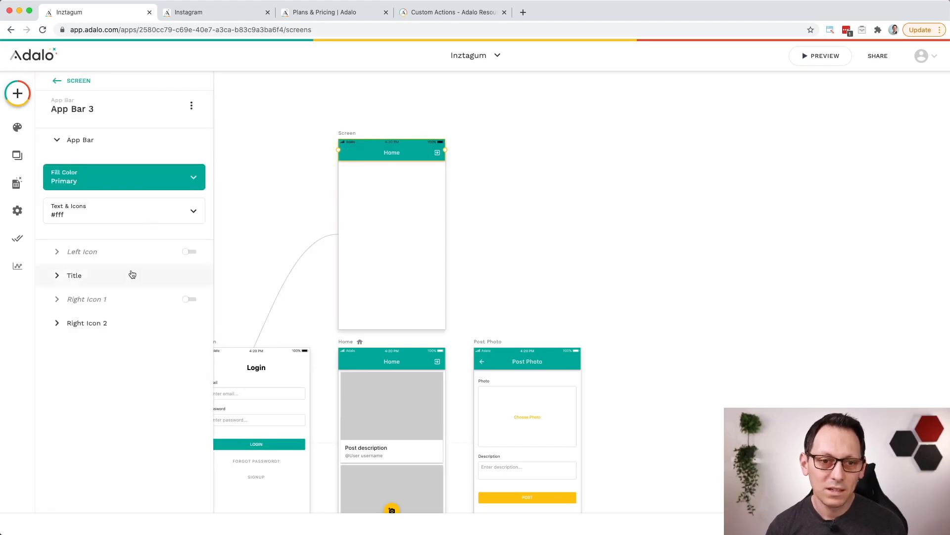
left_click(64, 277)
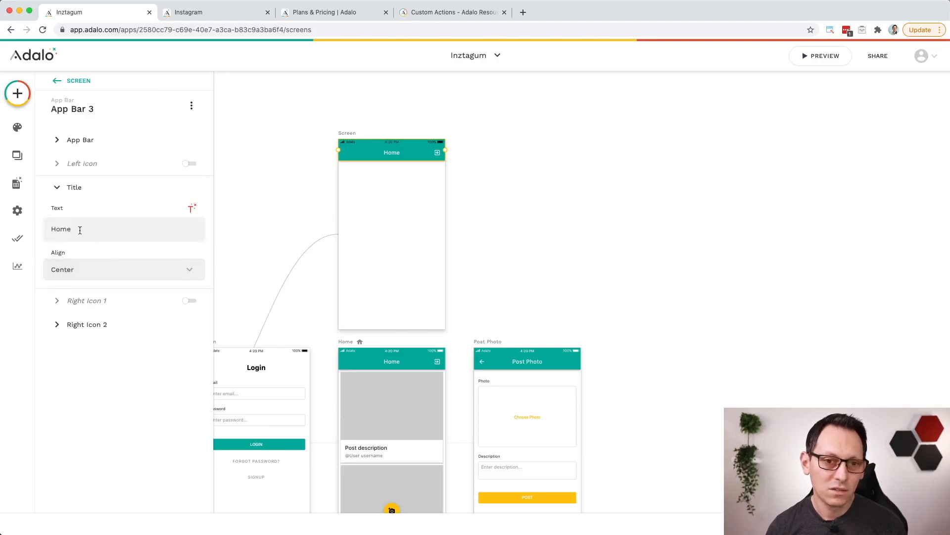
double_click(53, 230)
type("Explore")
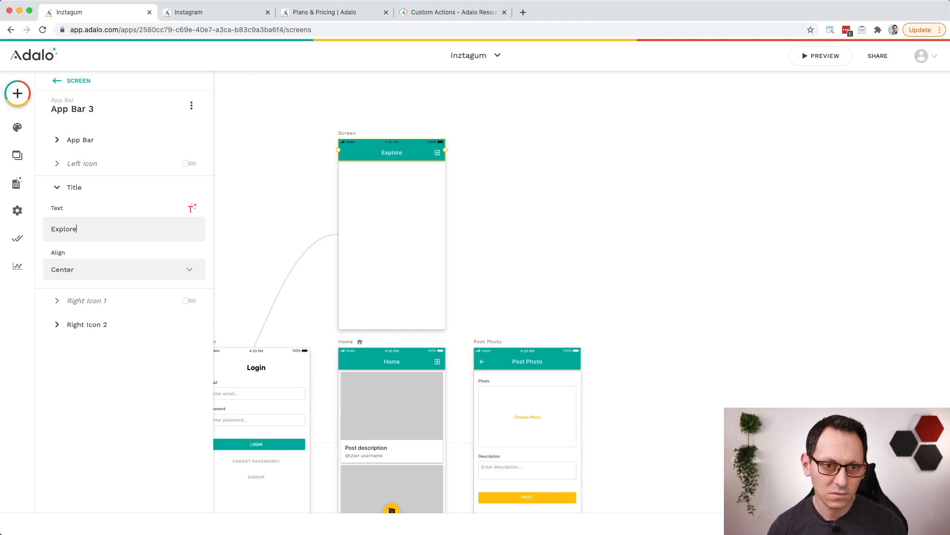
Step: Rename the pasted app bar component to "Explore", reusing its title text
key("super+a")
key("super+c")
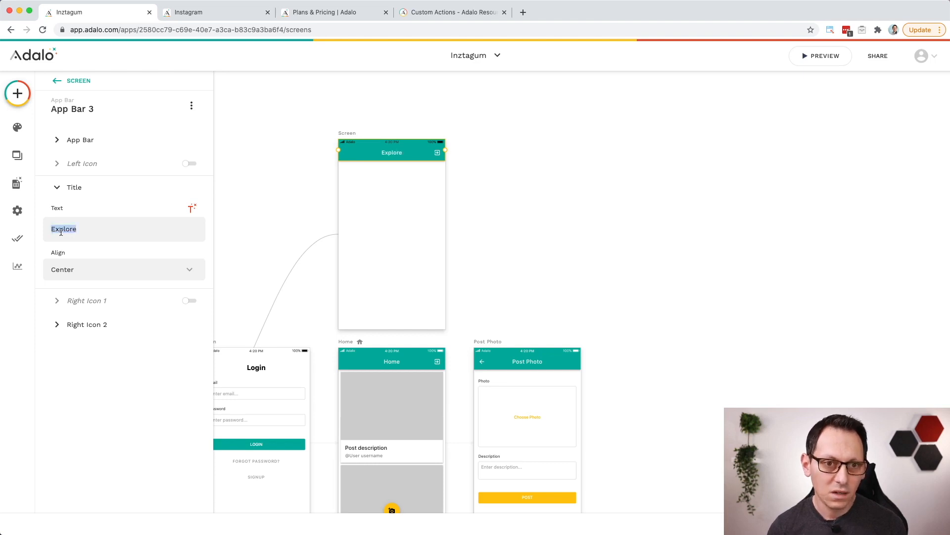
left_click(145, 111)
left_click_drag(90, 154, 43, 150)
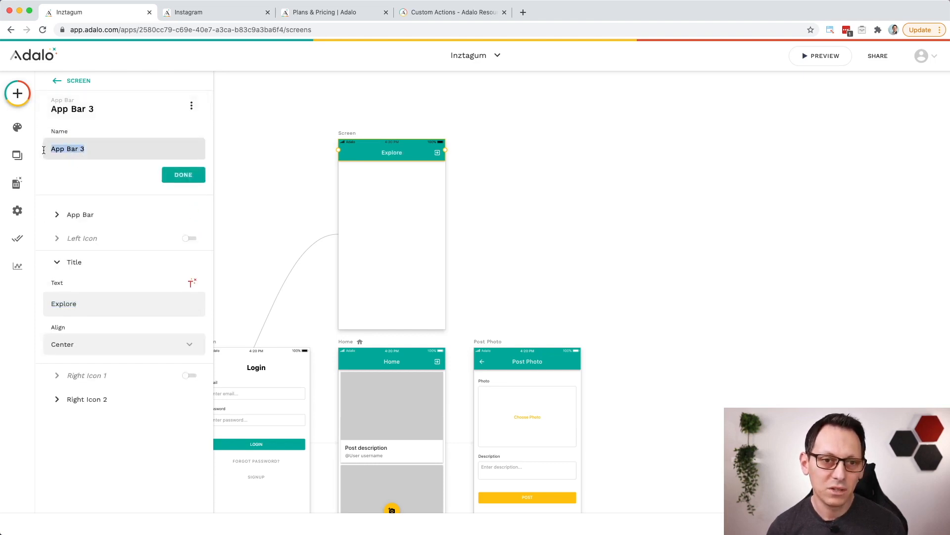
key("super+v")
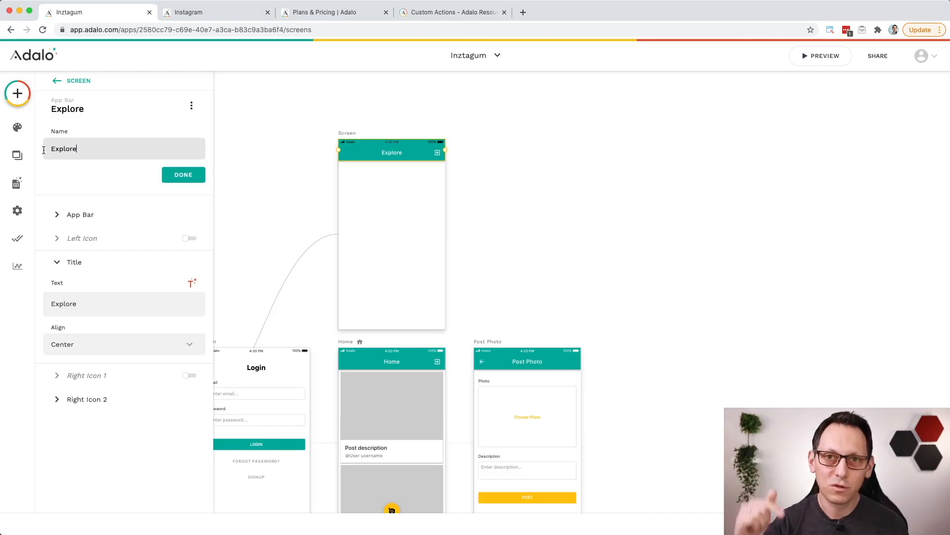
left_click(186, 176)
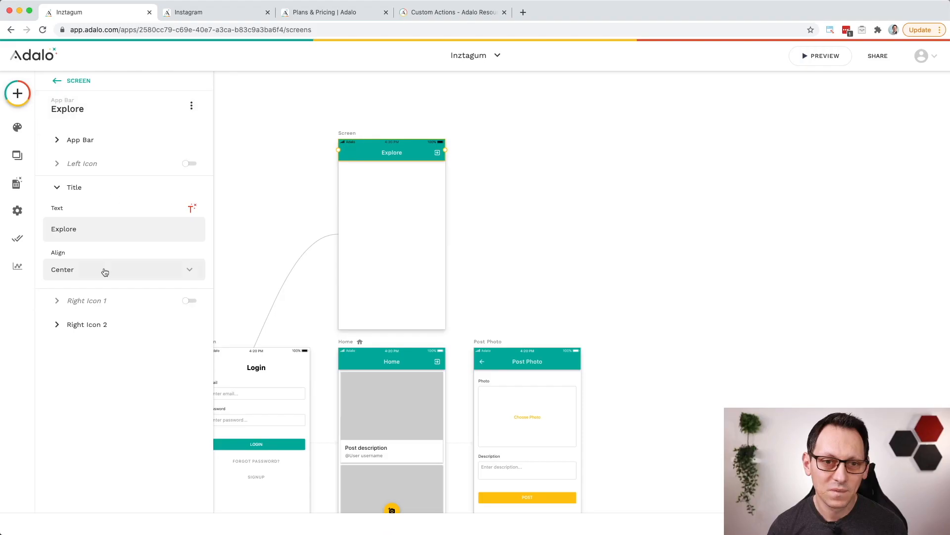
Step: Turn off Right Icon 2, the exit_to_app logout icon, on the Explore app bar and deselect the bar
left_click(59, 325)
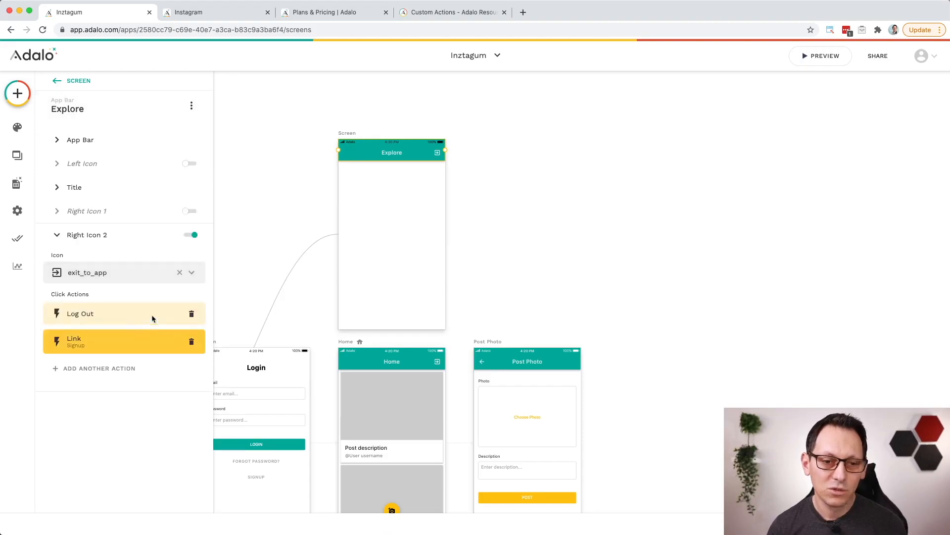
left_click(192, 236)
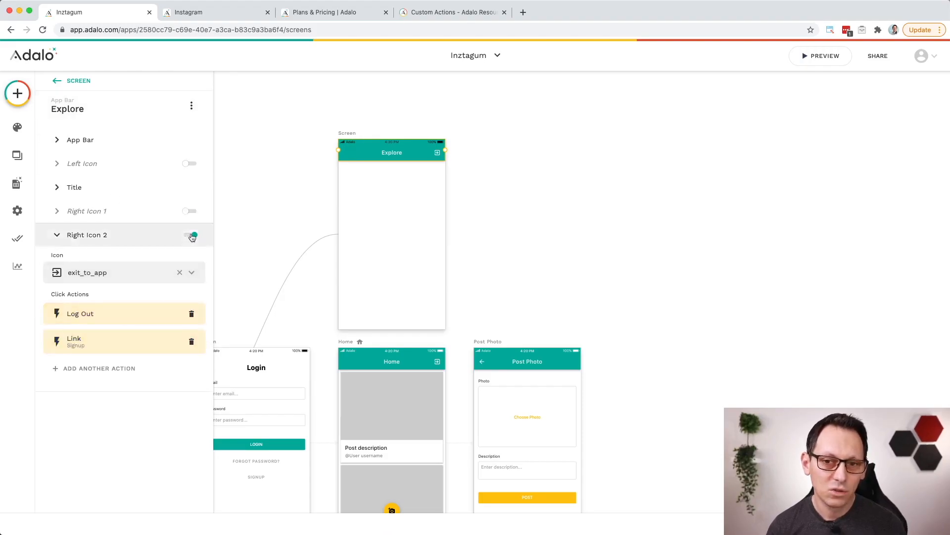
left_click(260, 186)
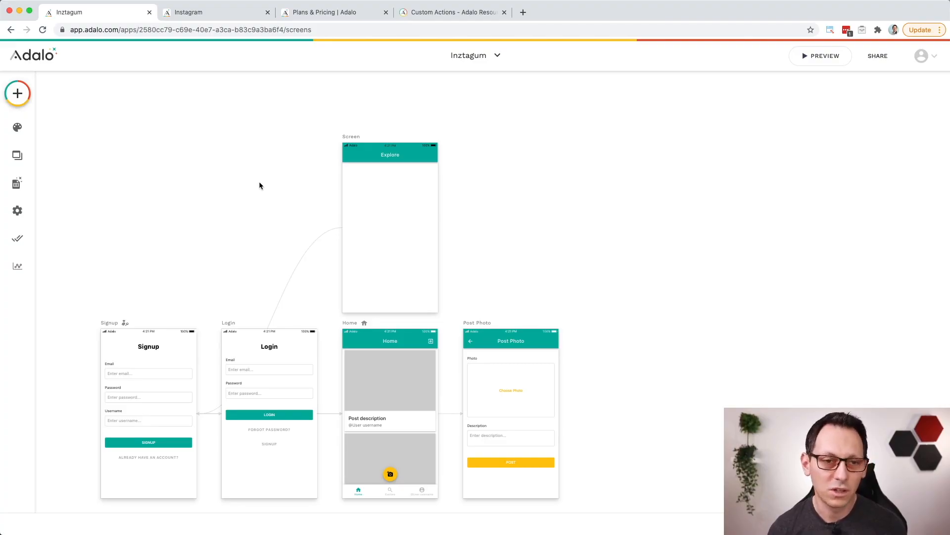
Step: Add a text component just below the Explore app bar, centre it on the screen and set its alignment to centre
left_click(17, 93)
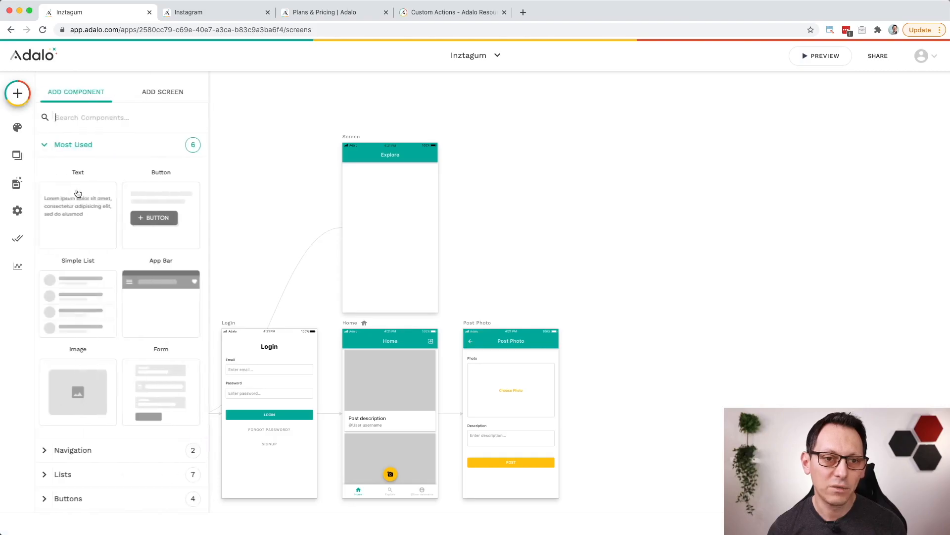
left_click_drag(78, 193, 364, 173)
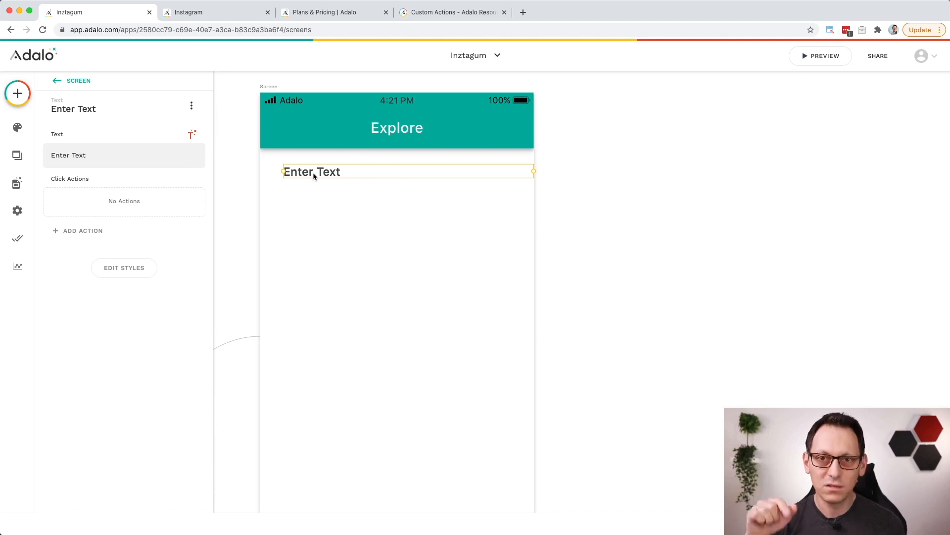
left_click_drag(334, 173, 322, 173)
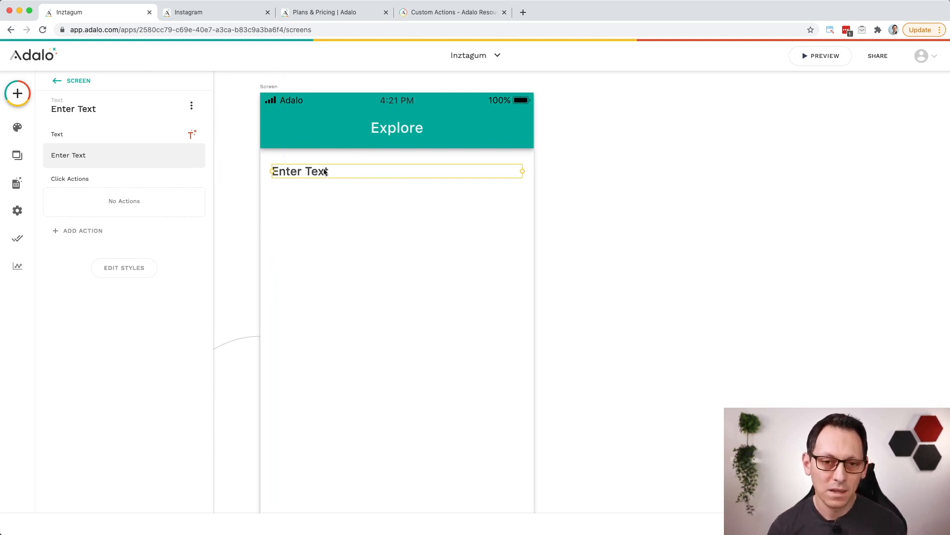
left_click(133, 268)
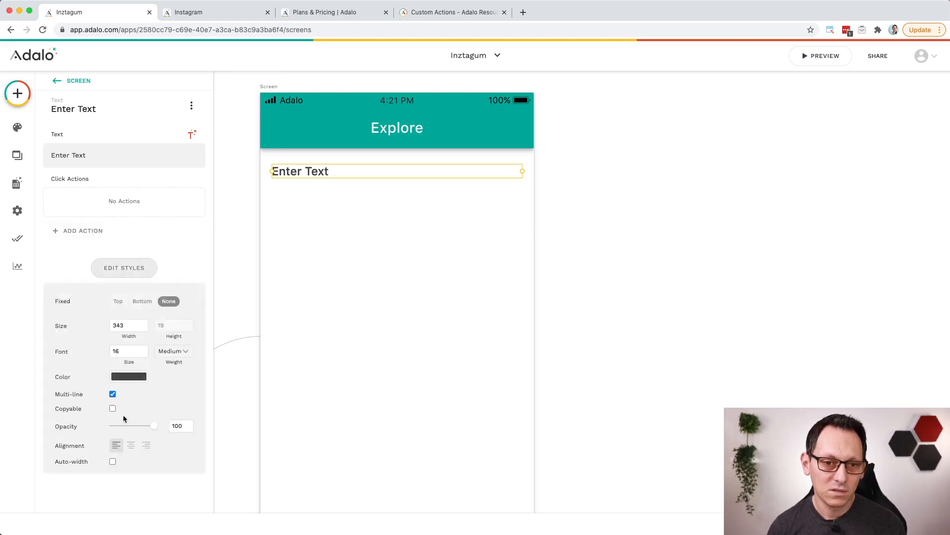
left_click(130, 445)
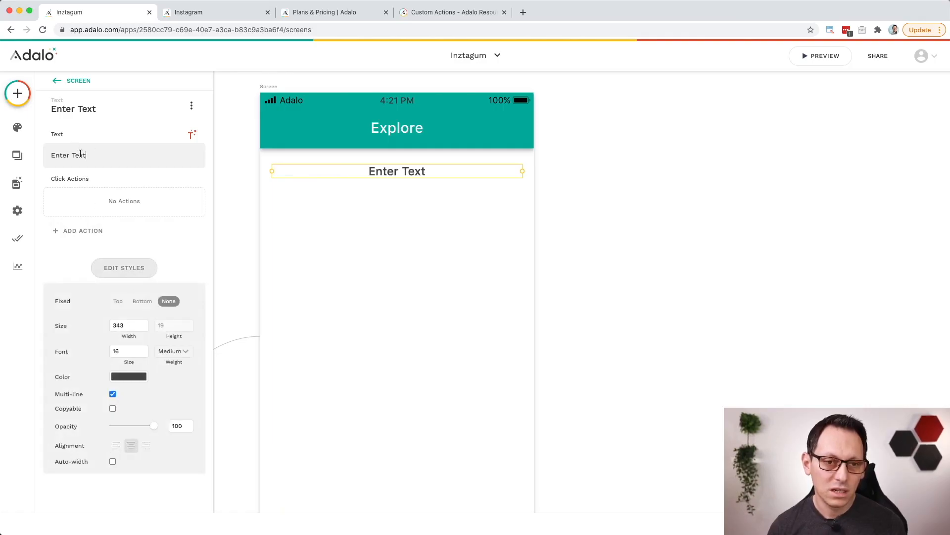
Step: Change the new text component's wording to "Explore new content & follow users" and deselect it
key("super+a")
type("Explore ")
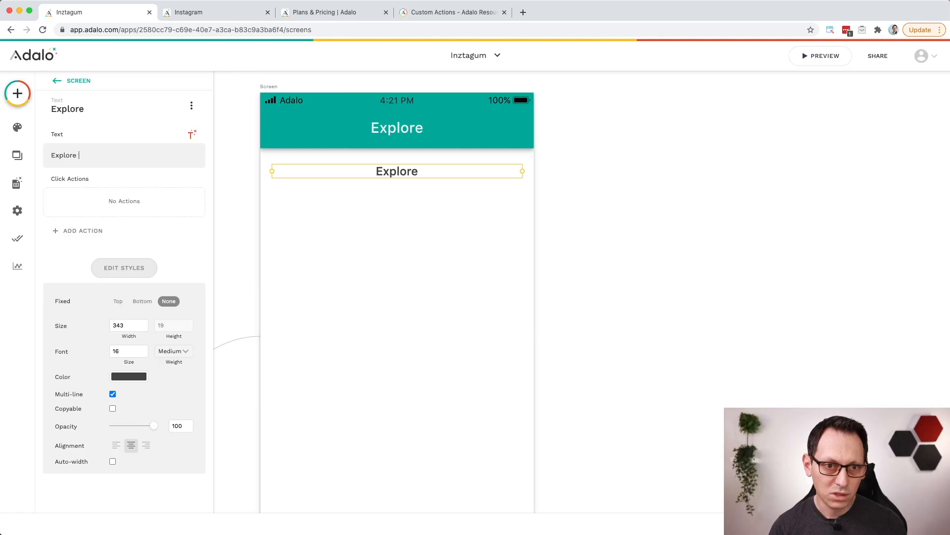
type("new content")
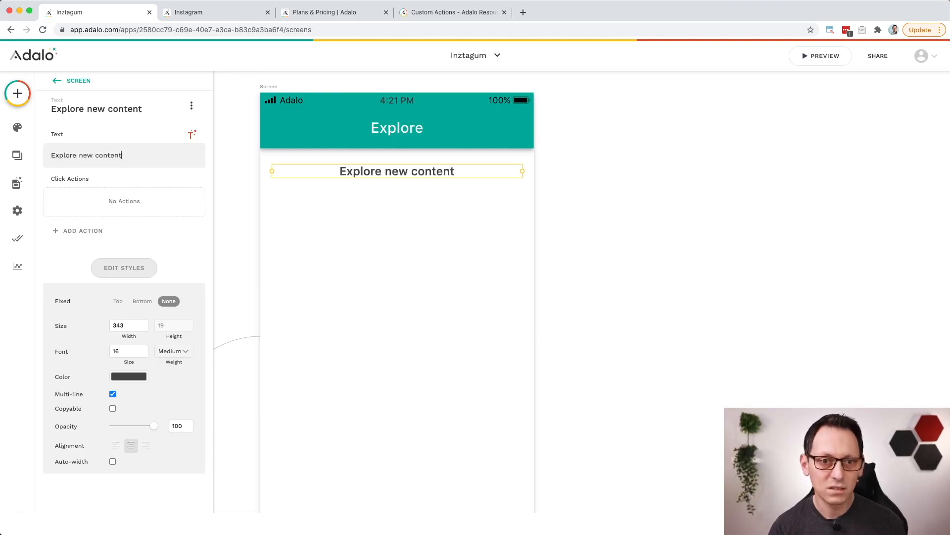
type(" & follow ")
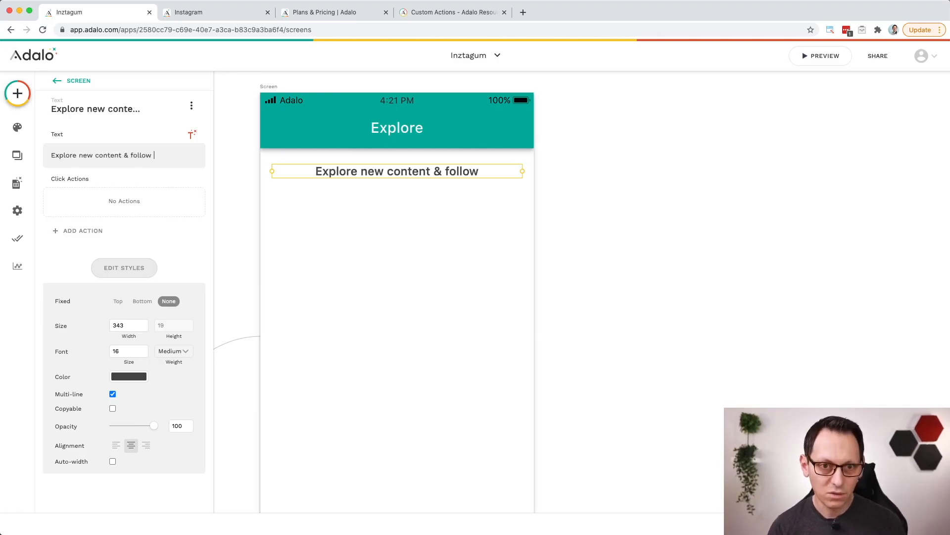
type("uses")
key("BackSpace")
type("rs")
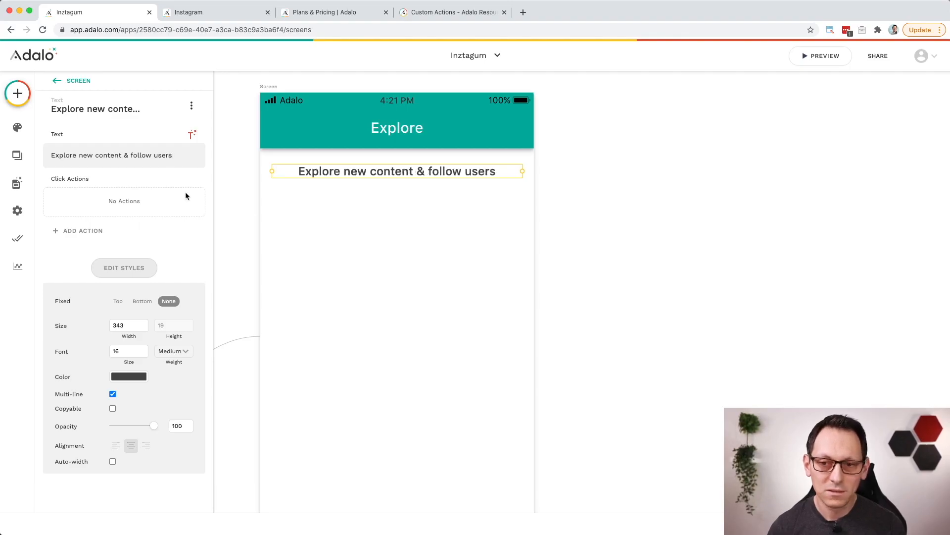
left_click(583, 226)
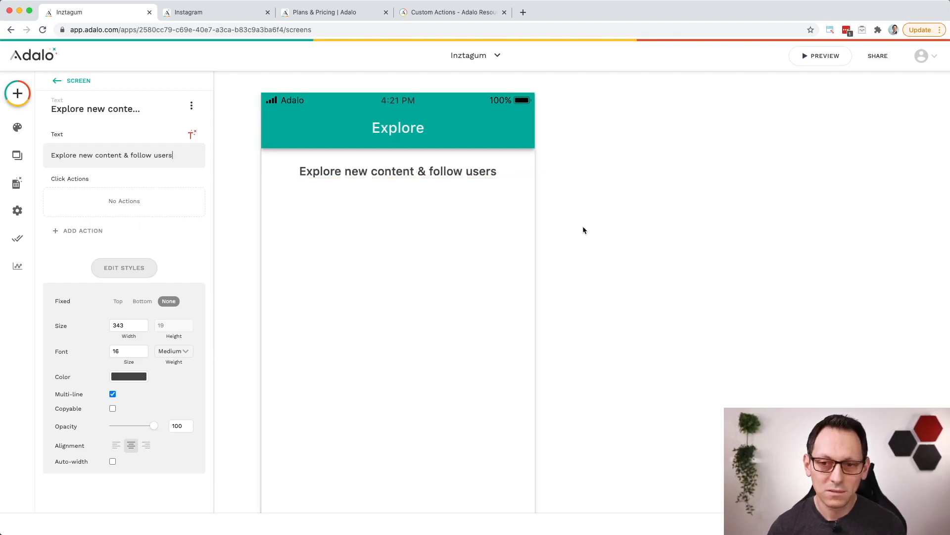
Step: Copy the card list from the Home screen and paste it below the text on the Explore screen
scroll(321, 236, "down", 5)
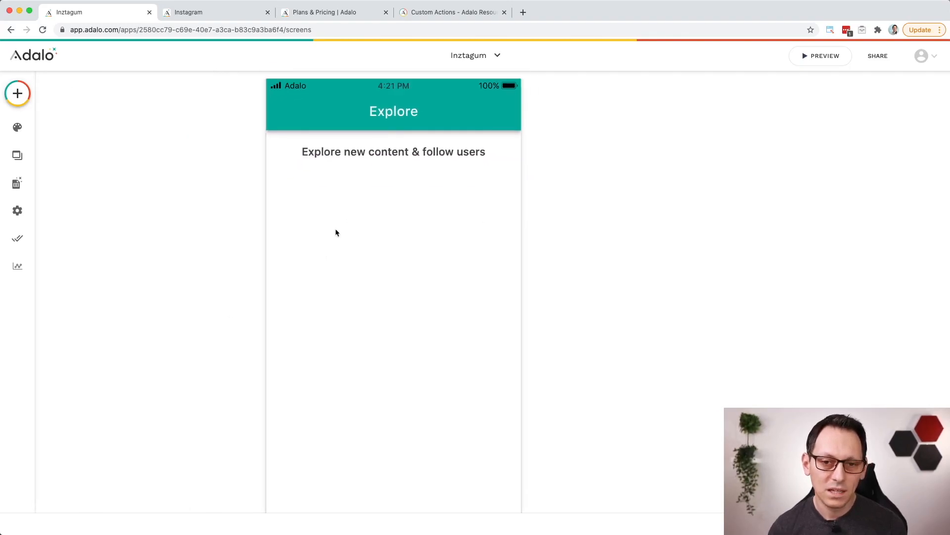
scroll(373, 236, "down", 2)
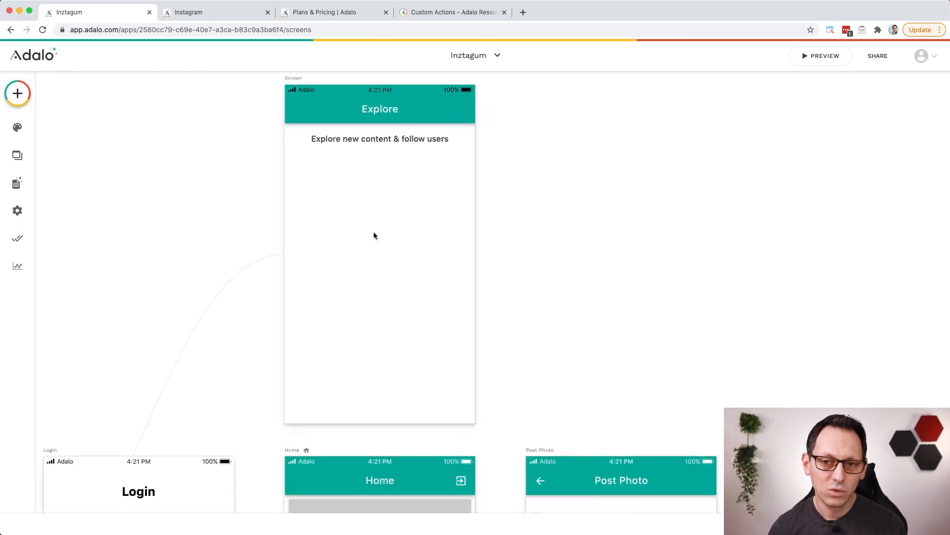
scroll(373, 236, "down", 3)
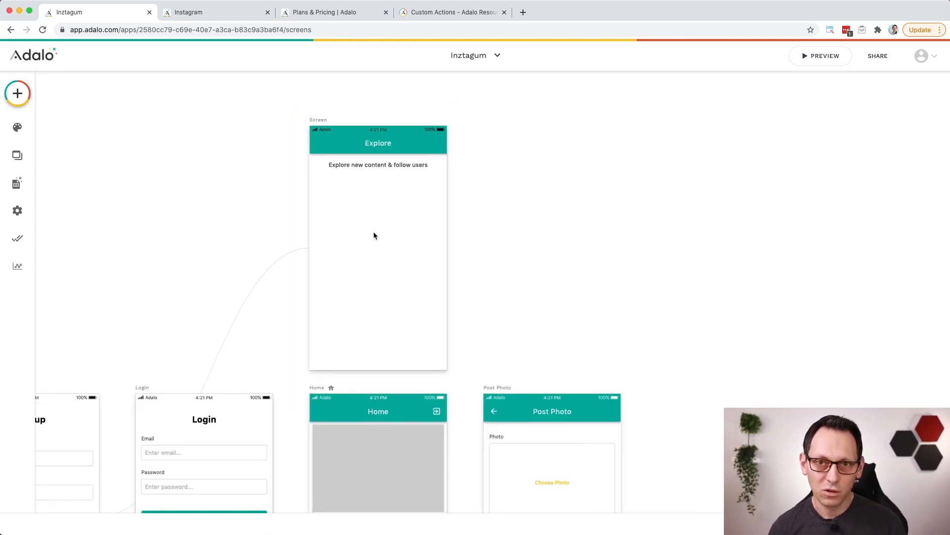
scroll(375, 234, "down", 3)
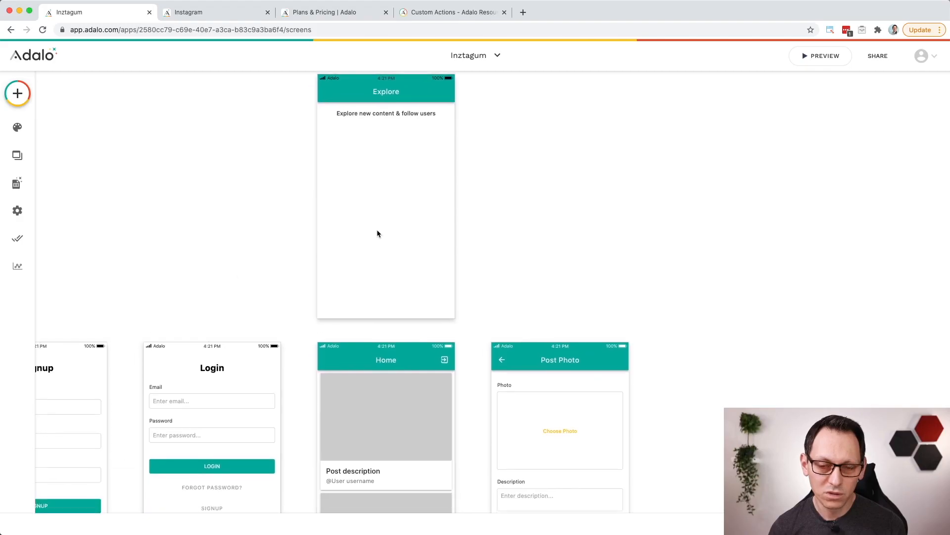
left_click(381, 421)
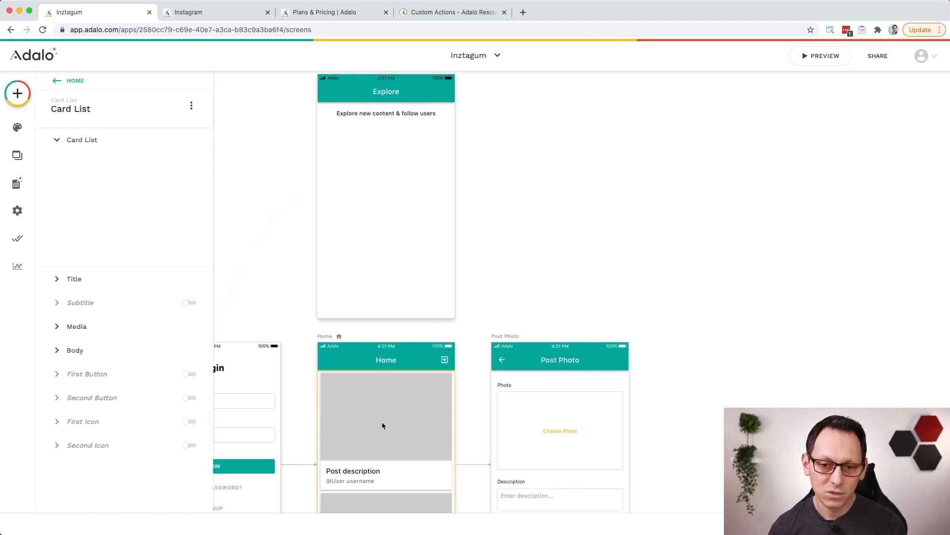
left_click(393, 182)
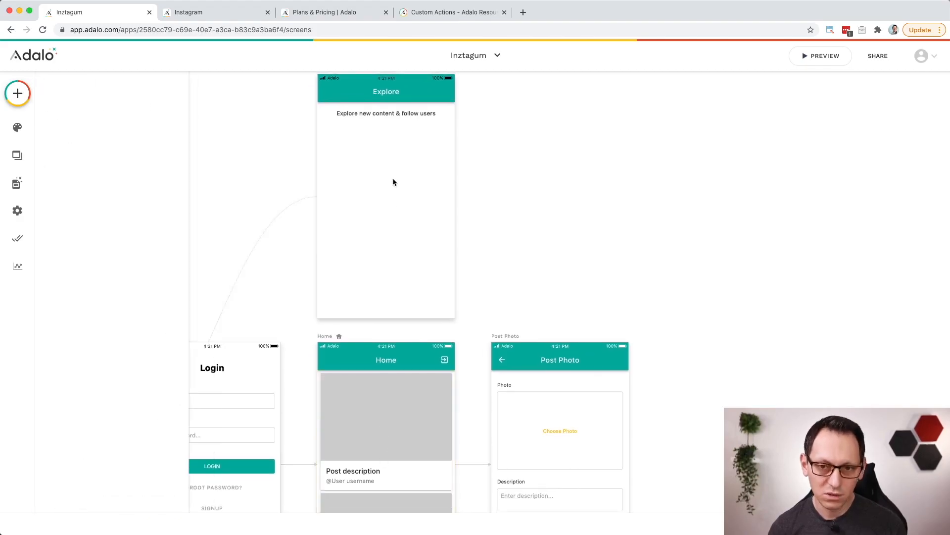
left_click(379, 114)
key("ctrl+v")
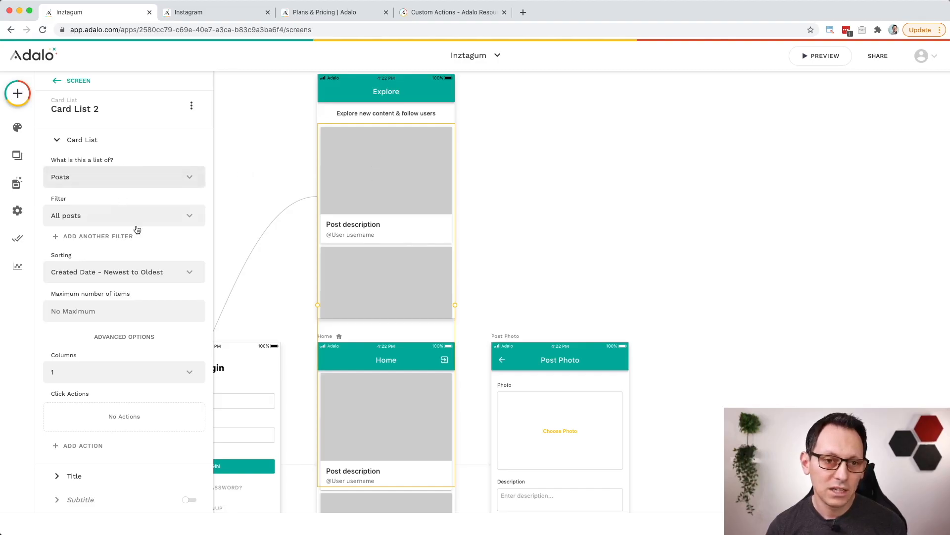
Step: Keep the pasted card list filtered to "All posts" and add a custom filter on Current Post > User > Email
left_click(123, 219)
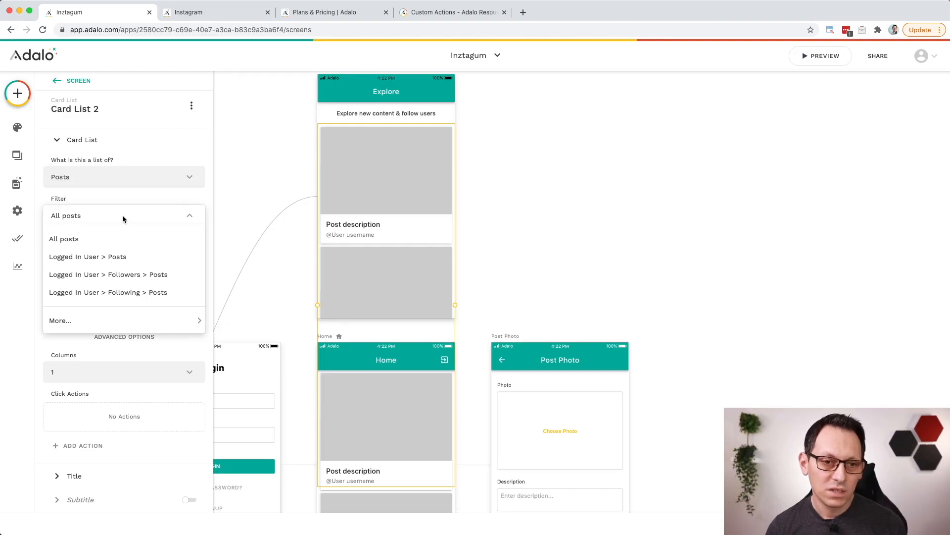
left_click(123, 217)
left_click(105, 239)
left_click(127, 262)
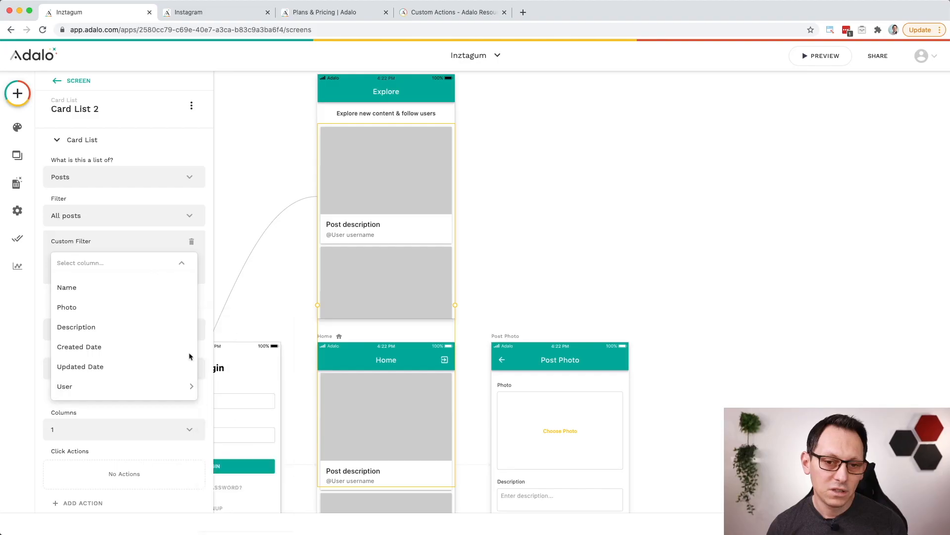
mouse_move(170, 384)
left_click(236, 327)
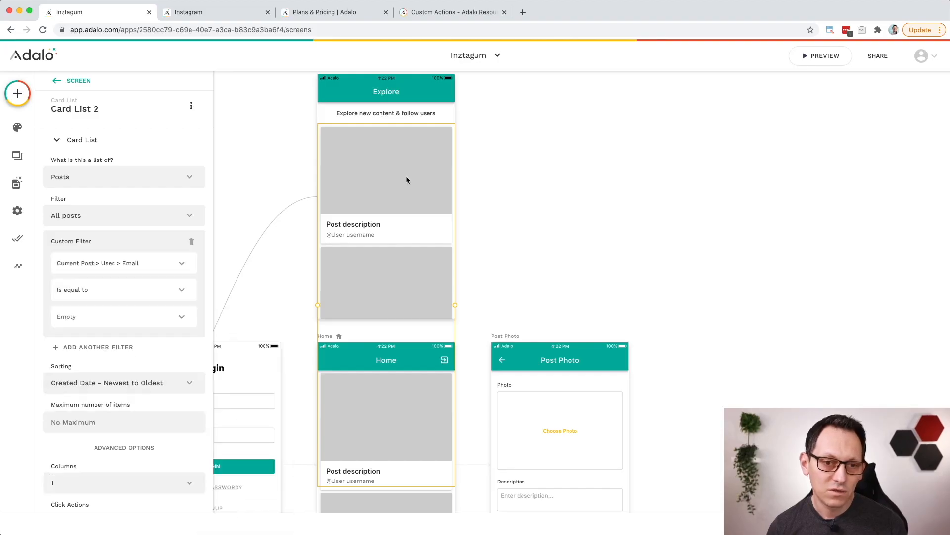
Step: Set the custom filter's condition to "Is not equal to" Logged In User > Email
left_click(122, 290)
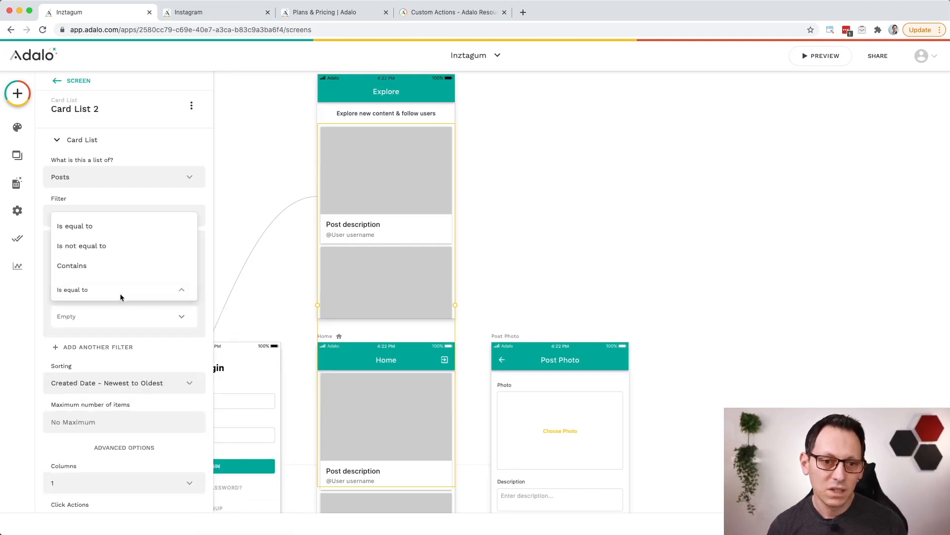
left_click(130, 249)
left_click(179, 317)
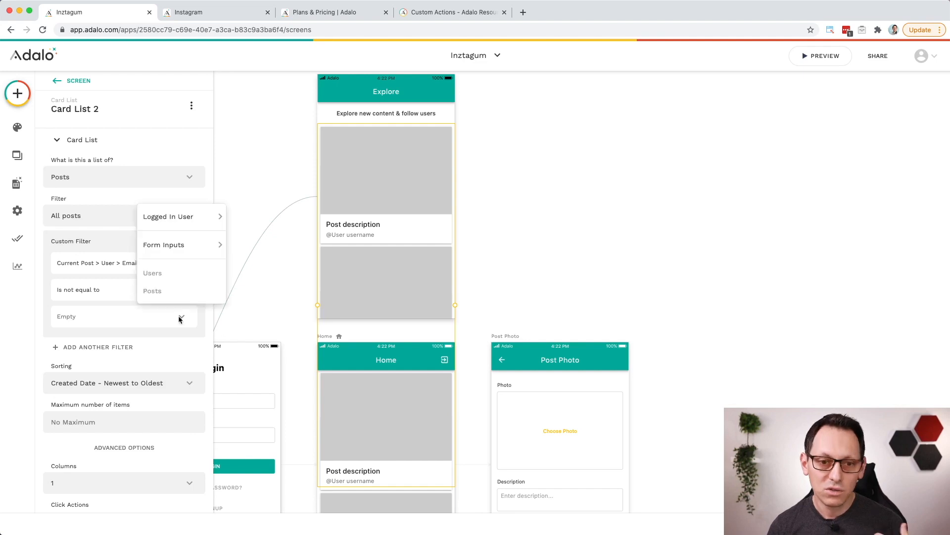
mouse_move(194, 218)
left_click(251, 217)
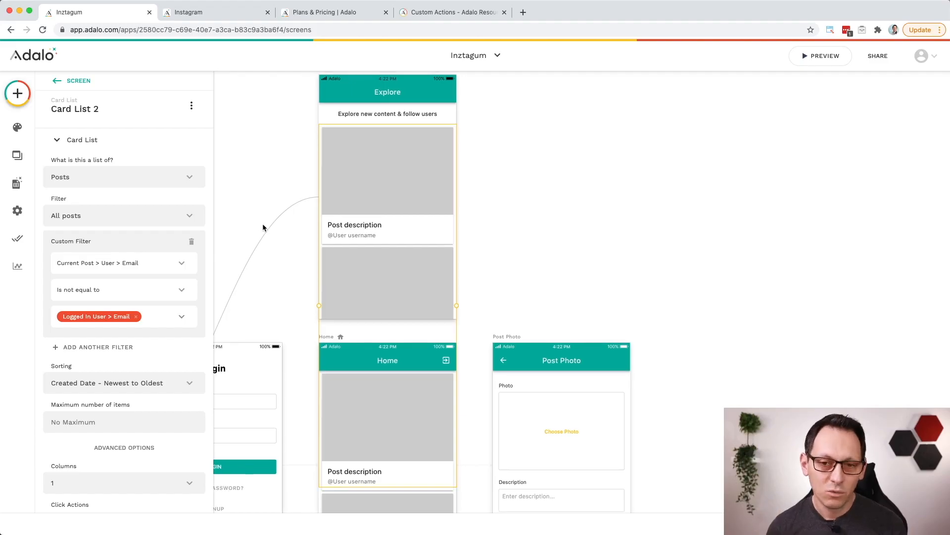
scroll(299, 279, "down", 5)
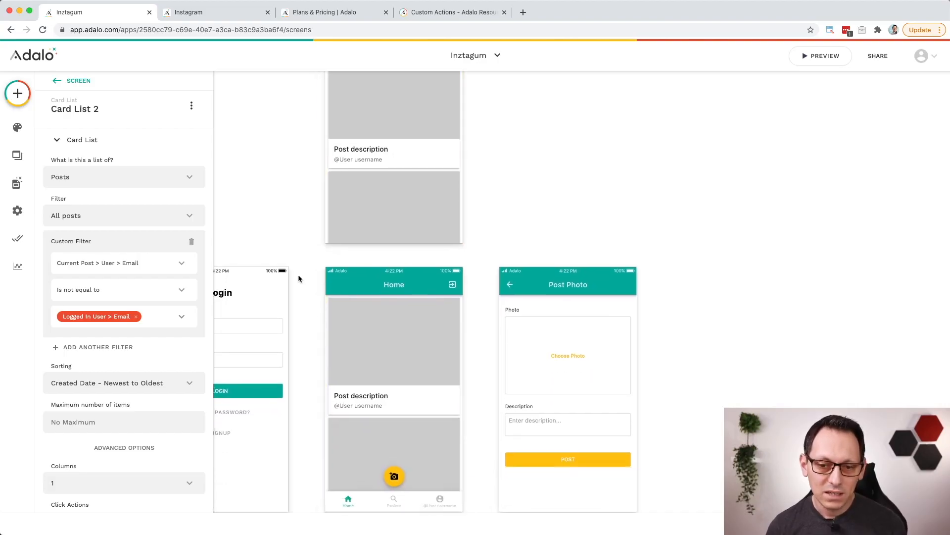
Step: Copy the Home screen's tab bar onto the Explore screen and set the copy's active tab to Second Tab
left_click(374, 466)
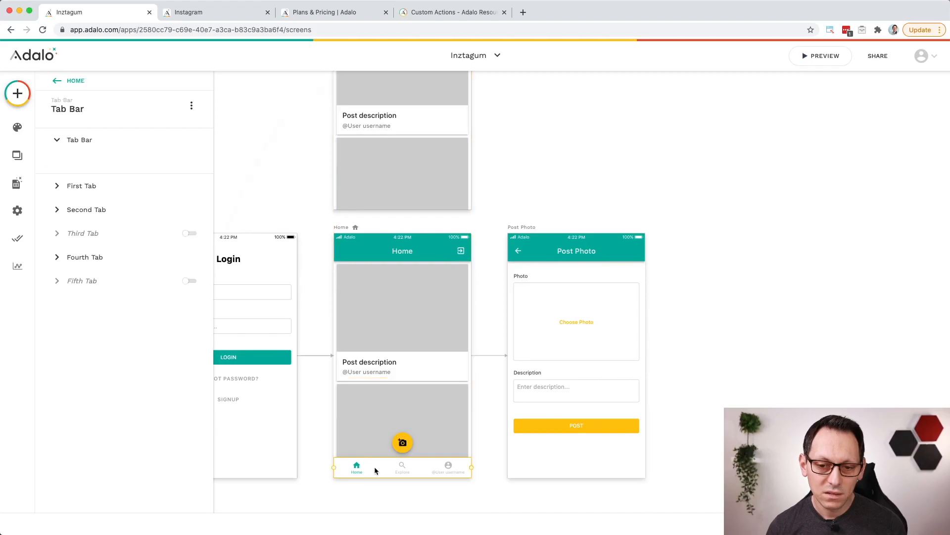
scroll(374, 454, "up", 4)
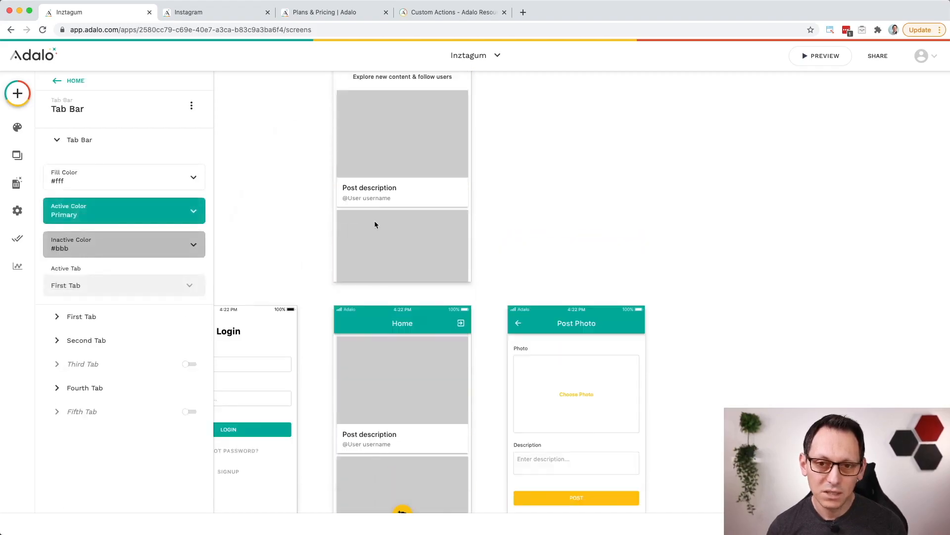
left_click(383, 251)
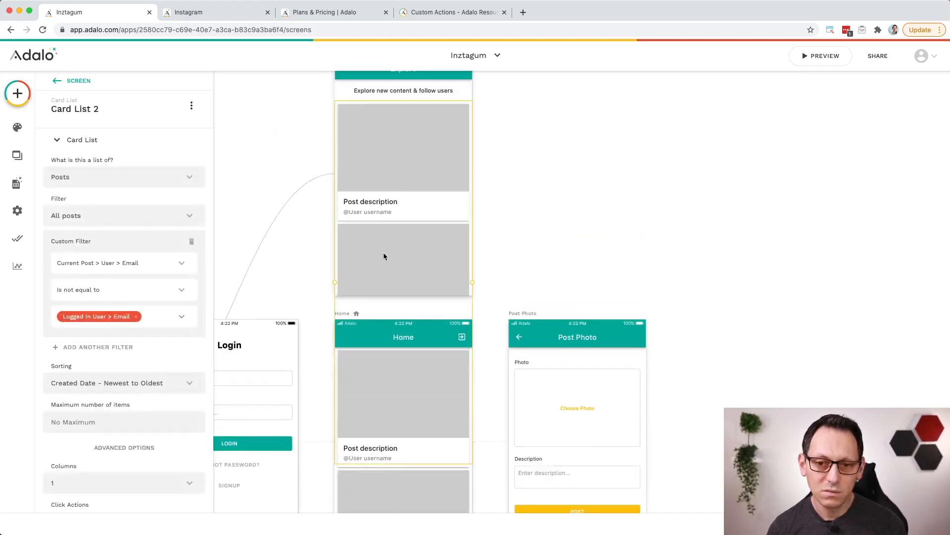
left_click(392, 286)
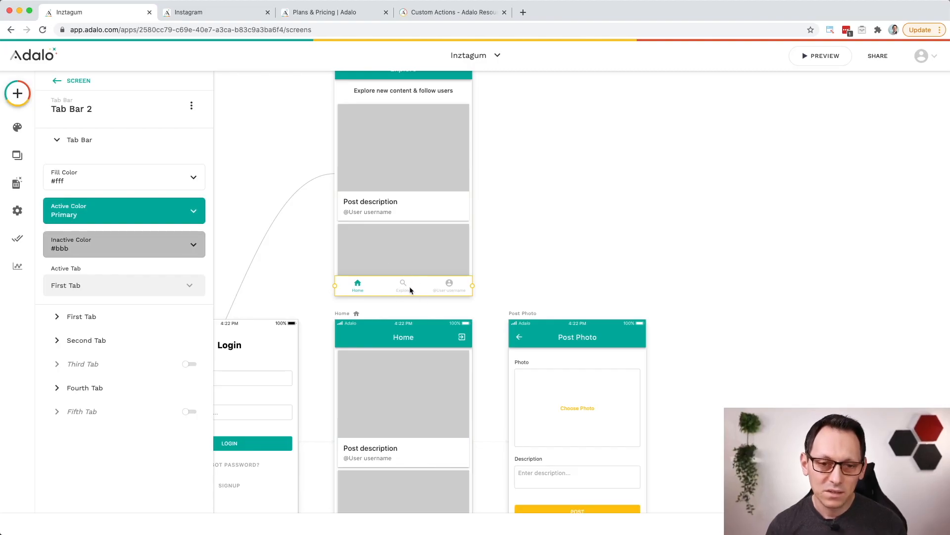
left_click(169, 286)
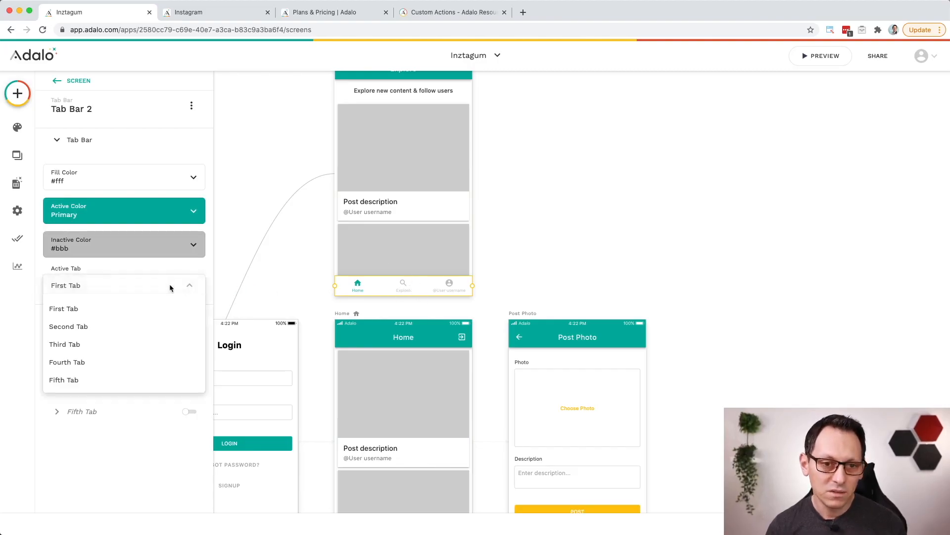
left_click(88, 326)
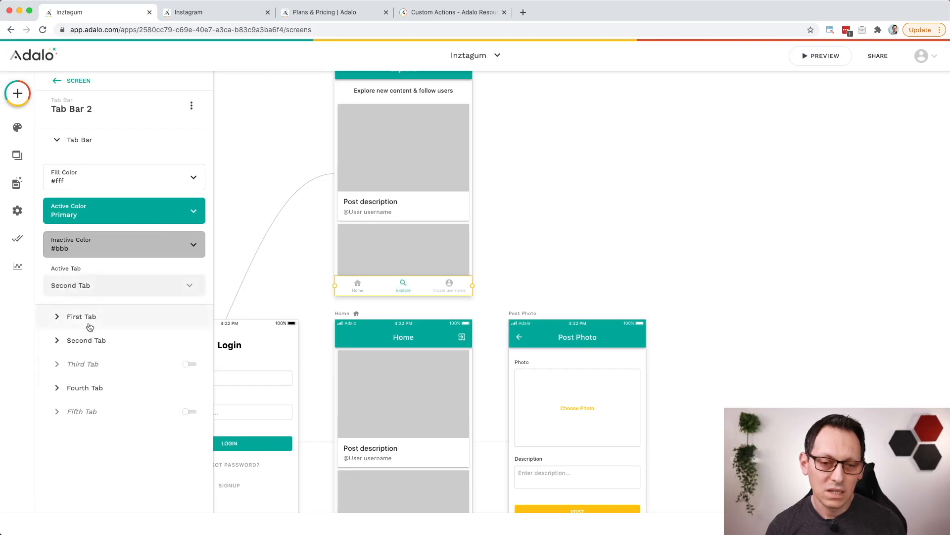
Step: Add a link action to the Home screen on the first tab of the Explore screen's tab bar
left_click(61, 320)
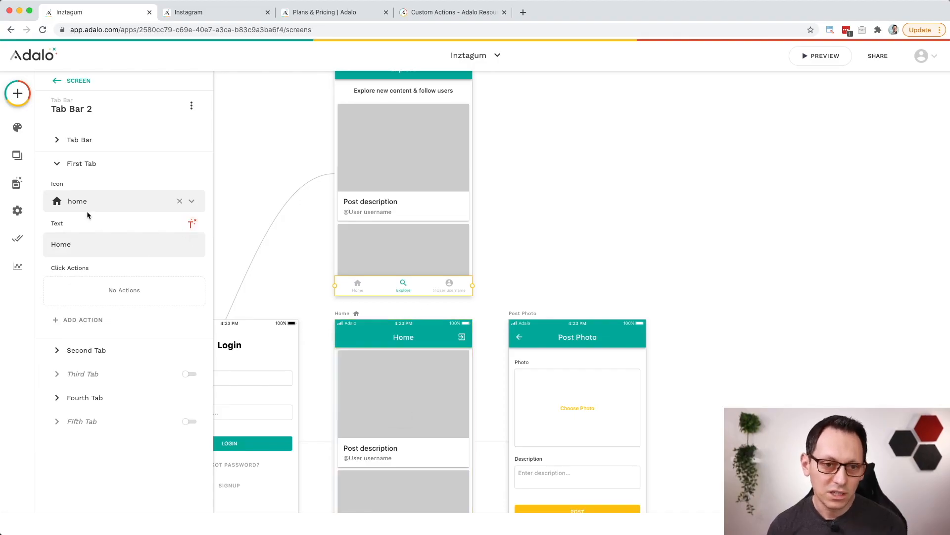
left_click(99, 320)
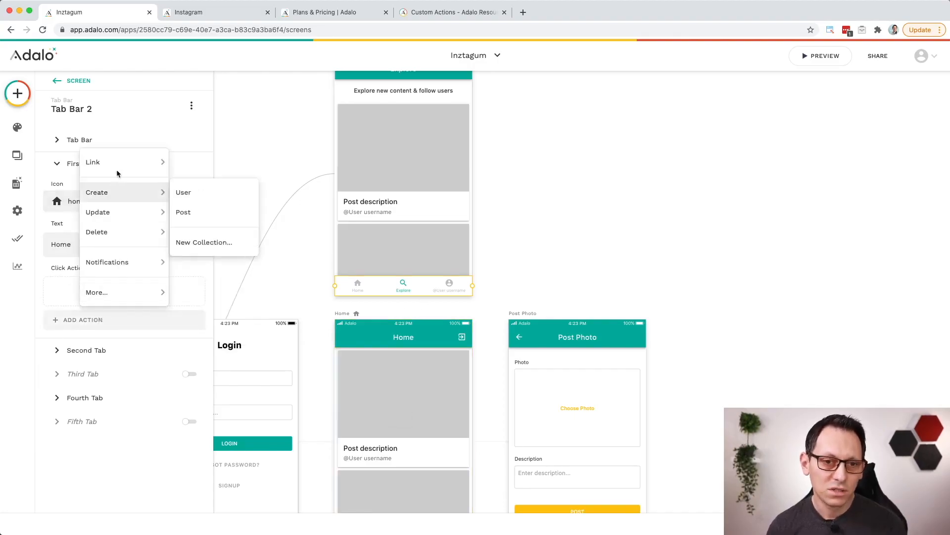
mouse_move(118, 165)
left_click(212, 221)
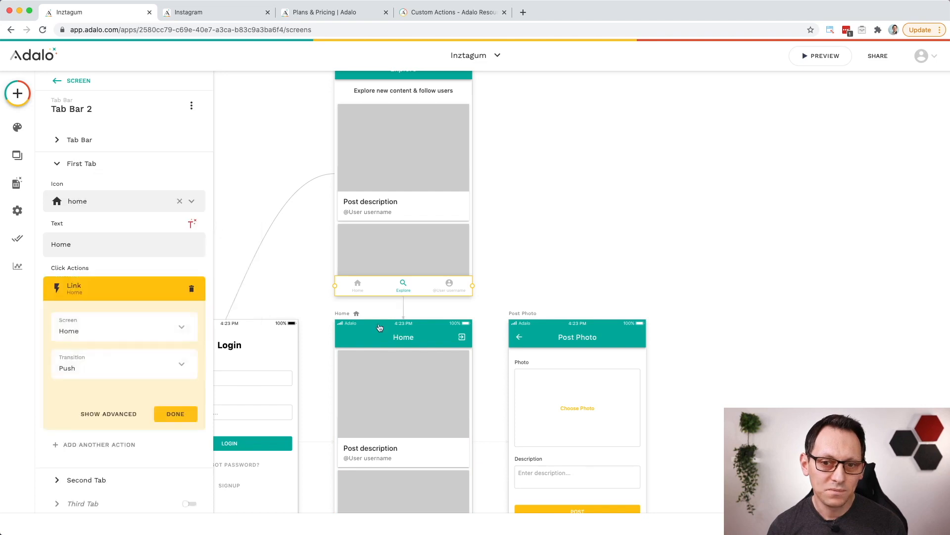
scroll(418, 341, "down", 1)
key("Escape")
Step: Add a link action to the Explore screen on the second tab of the Home screen's tab bar
scroll(416, 388, "down", 1)
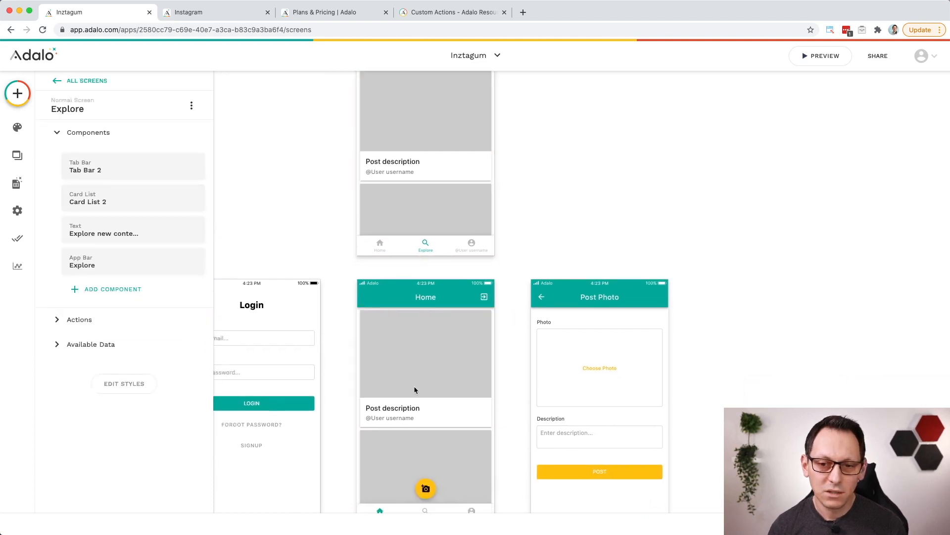
left_click(438, 470)
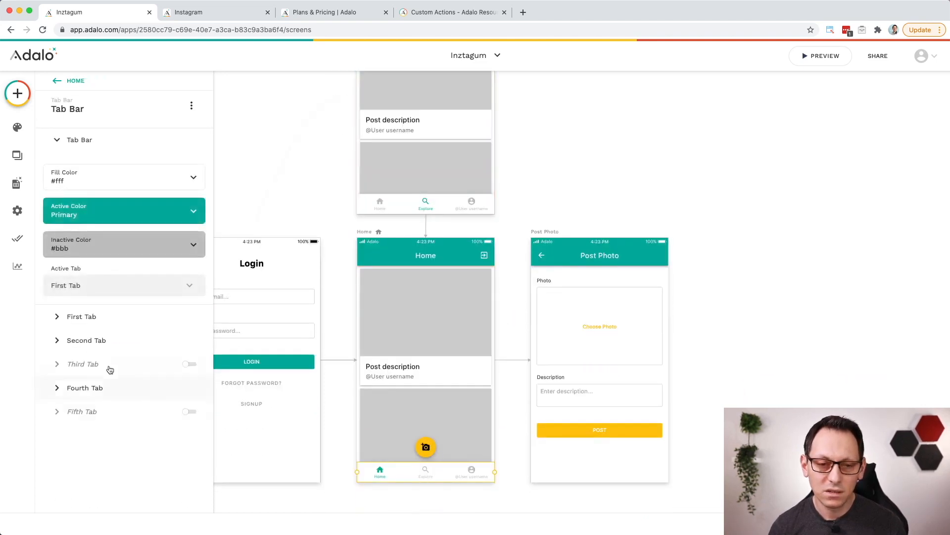
left_click(89, 340)
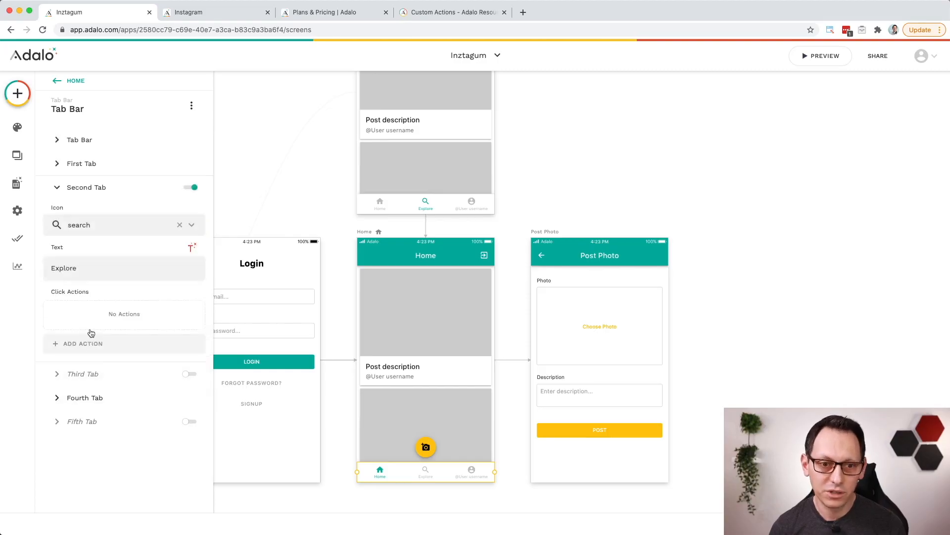
left_click(96, 345)
mouse_move(148, 186)
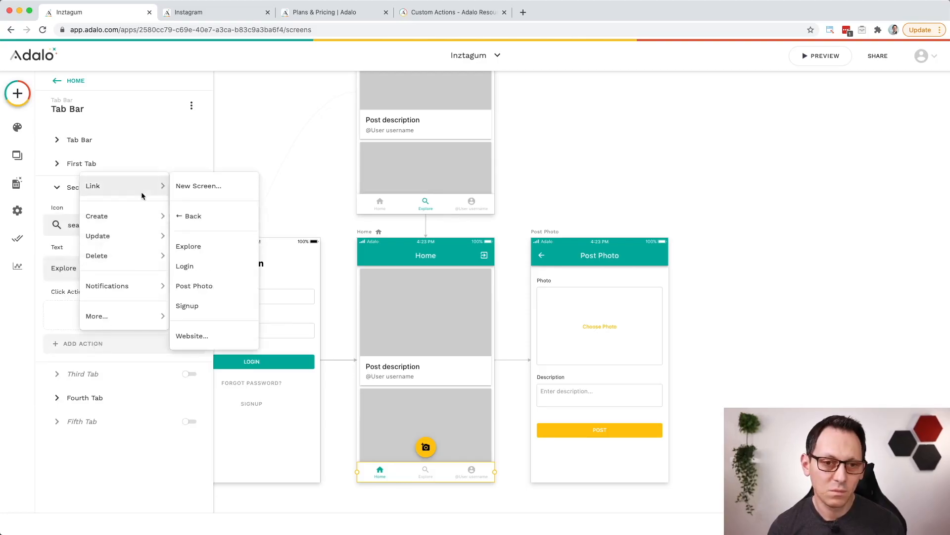
left_click(205, 254)
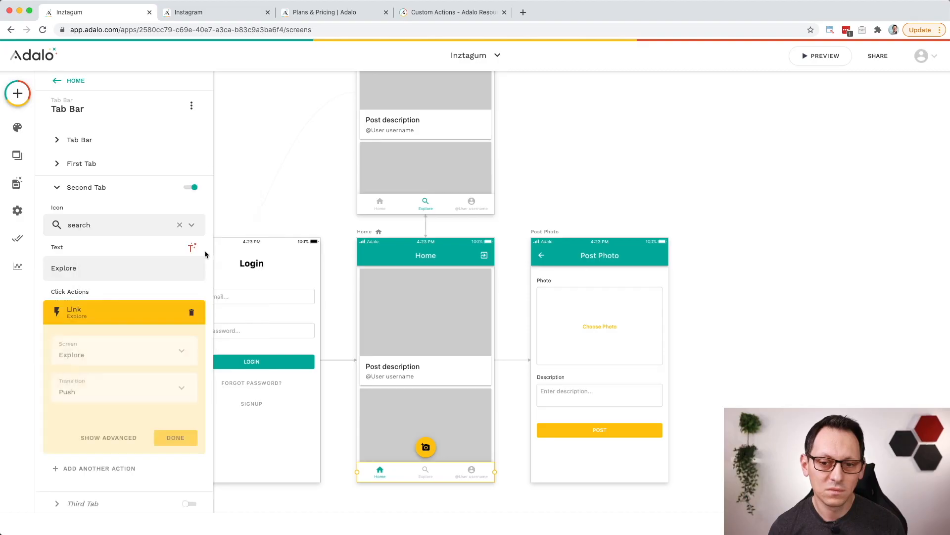
scroll(495, 356, "up", 2)
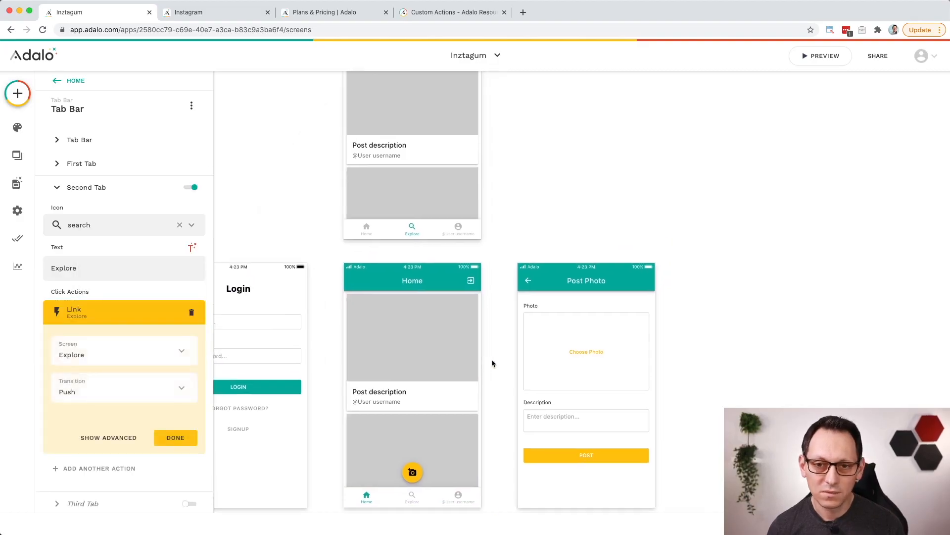
Step: Preview the app, switch between the Explore and Home tabs to check the links, and close the preview
left_click(822, 56)
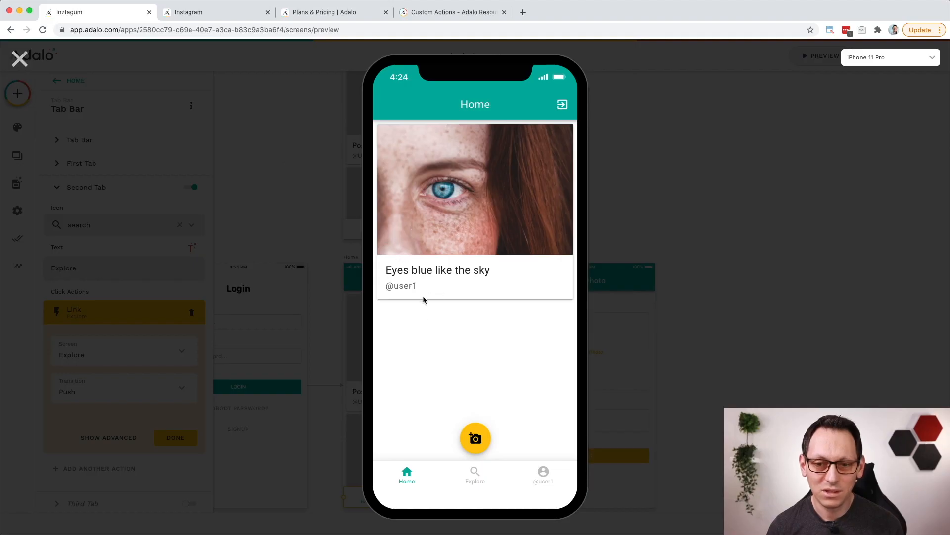
left_click(474, 479)
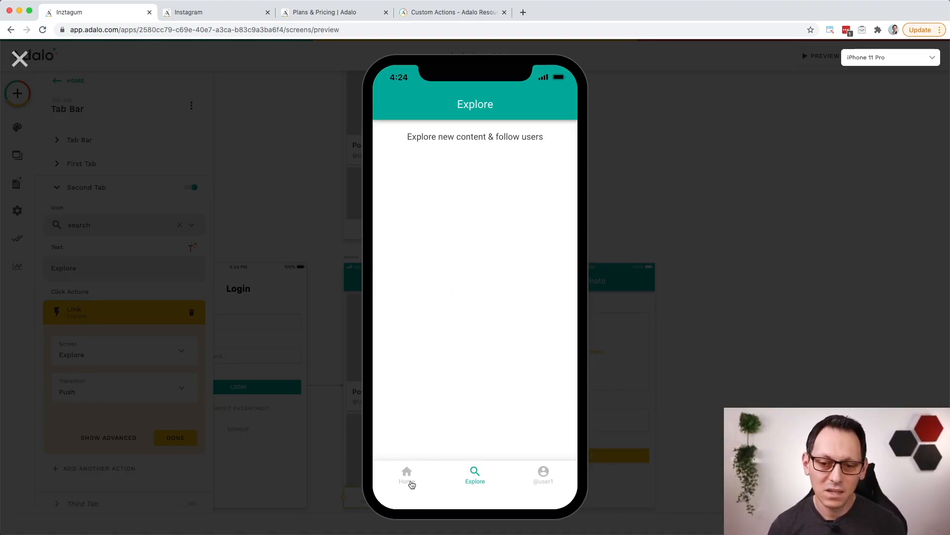
left_click(411, 483)
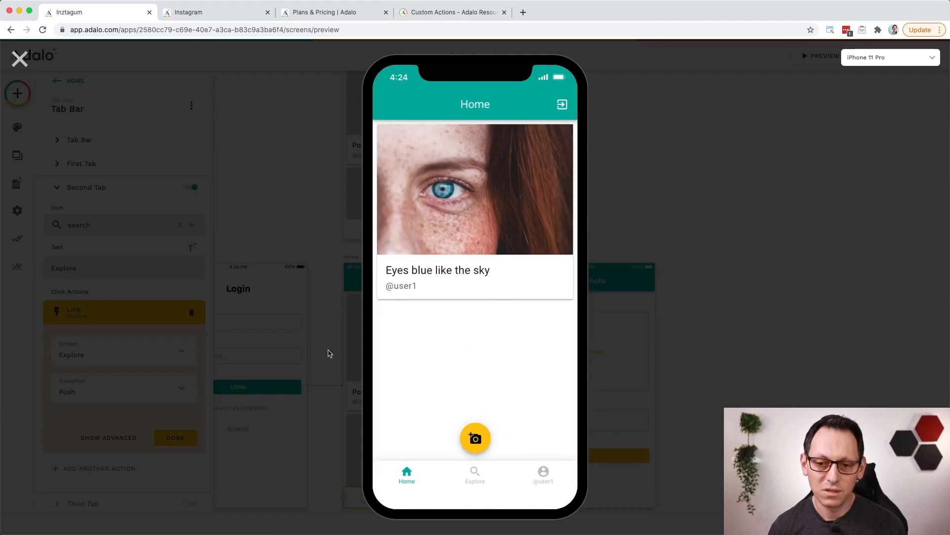
left_click(20, 59)
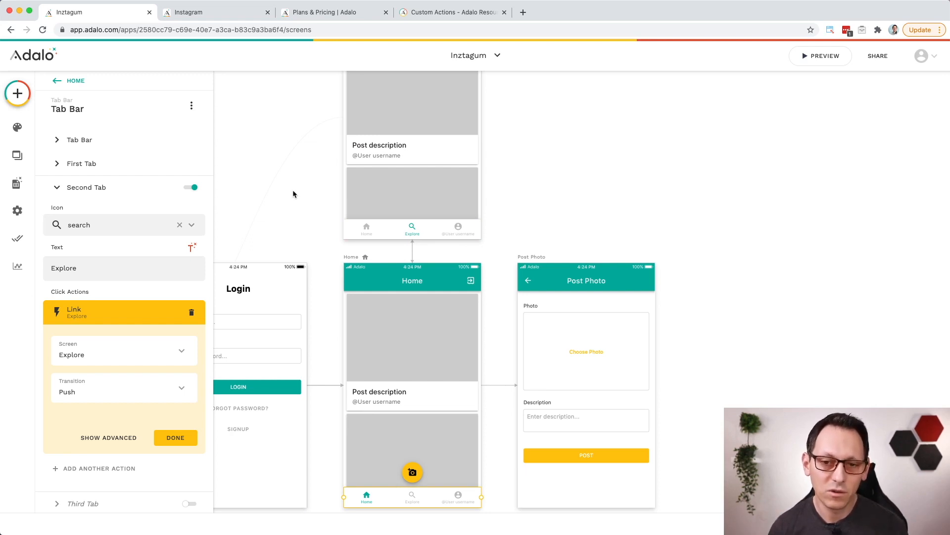
Step: Preview the app again, log out and sign up a second account with its email, password and the username user2
left_click(823, 56)
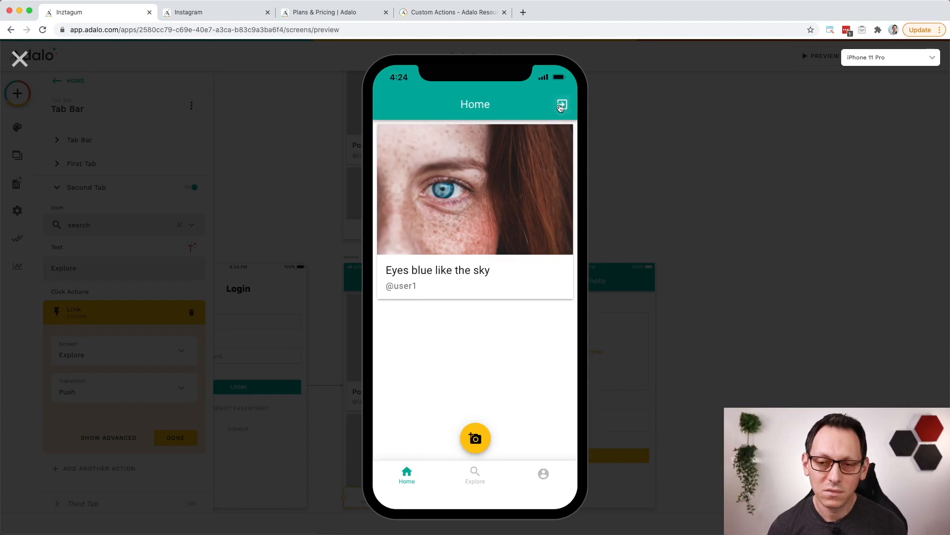
left_click(561, 108)
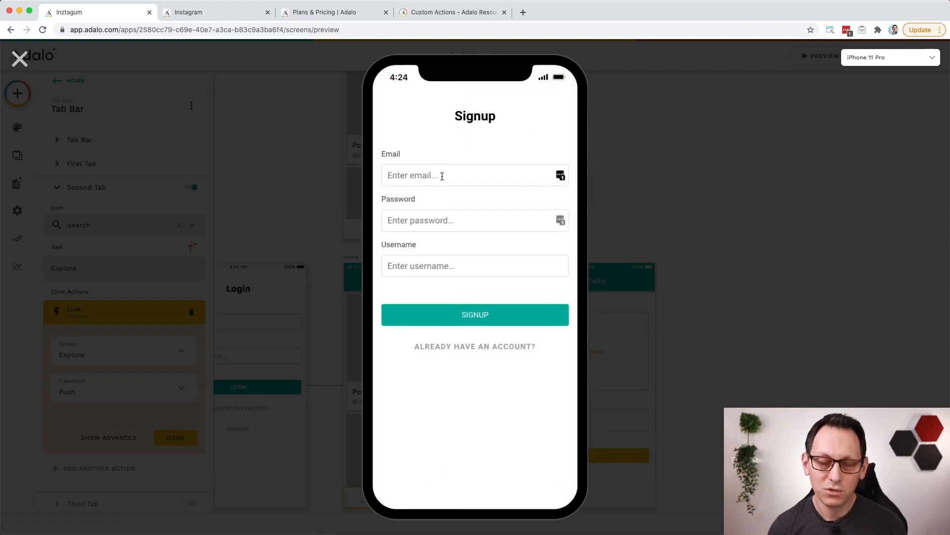
key("Tab")
type("••••••••")
key("Tab")
type("user")
left_click(476, 315)
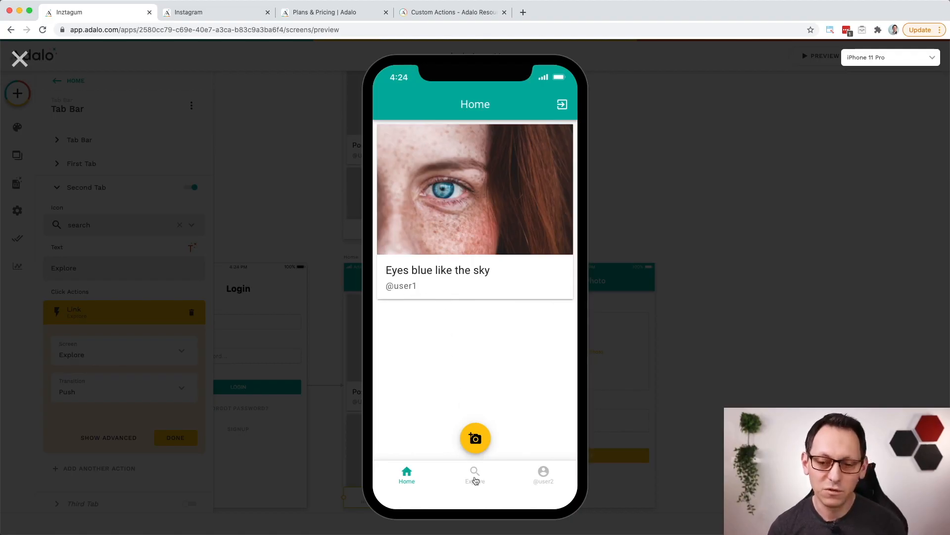
Step: Check the Explore feed as the second user, return to Home and close the preview
left_click(475, 478)
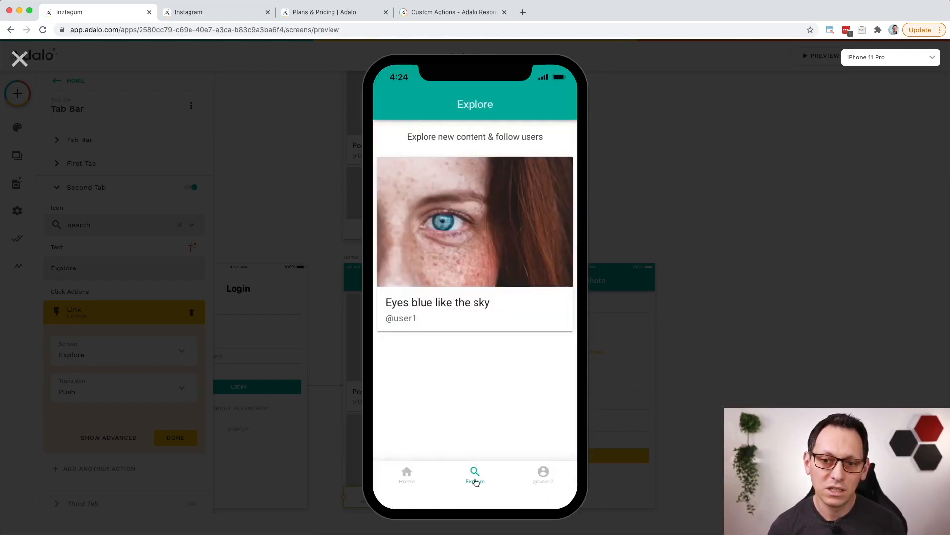
left_click(412, 484)
left_click(21, 60)
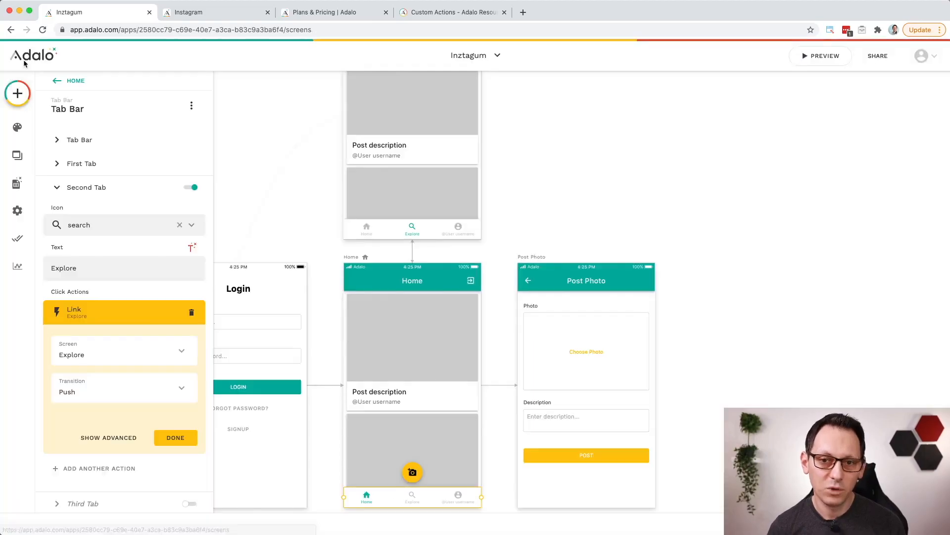
Step: Duplicate the whole Explore screen by copying and pasting it on the canvas
left_click(425, 208)
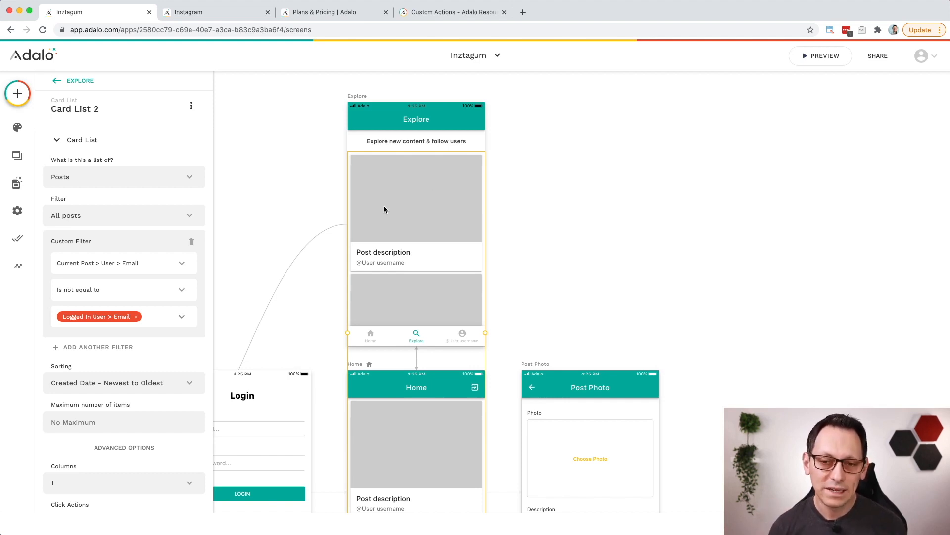
left_click(320, 124)
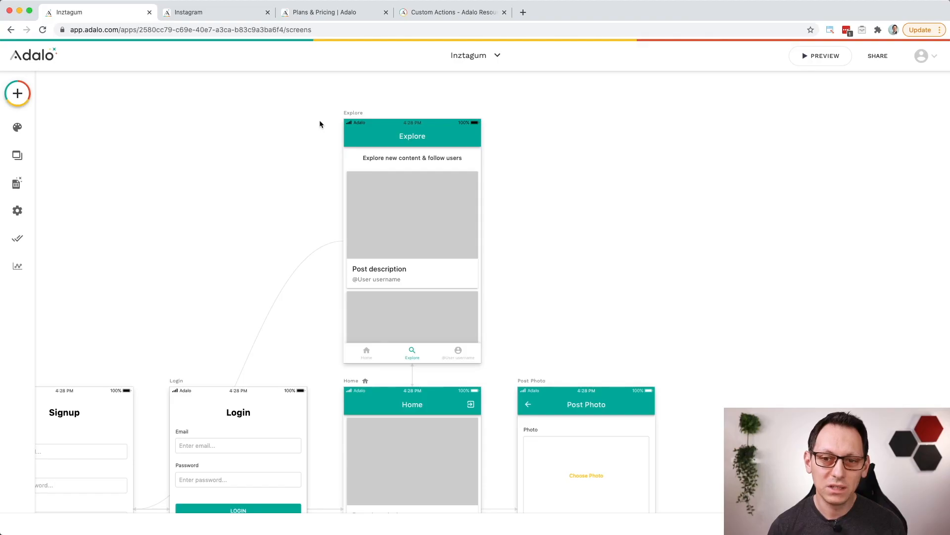
left_click(360, 117)
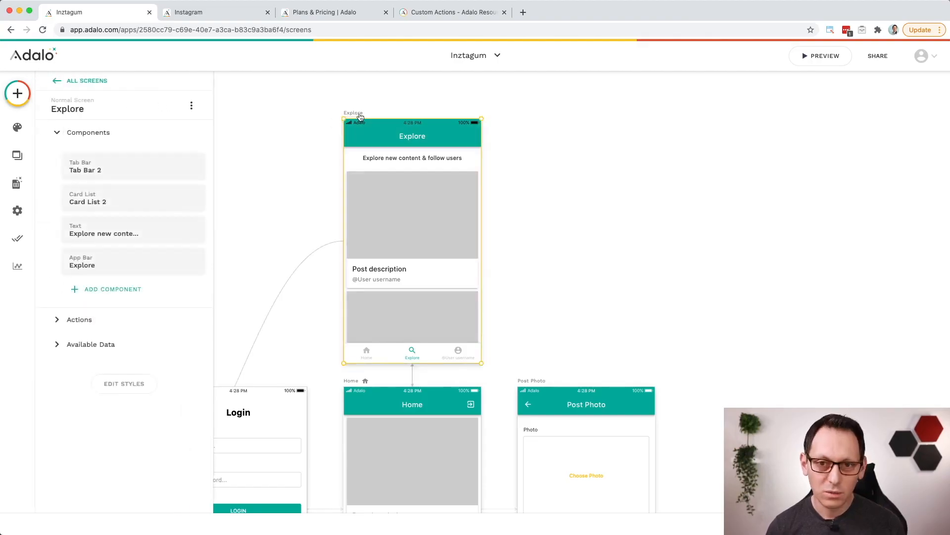
key("super+v")
scroll(710, 140, "right", 1)
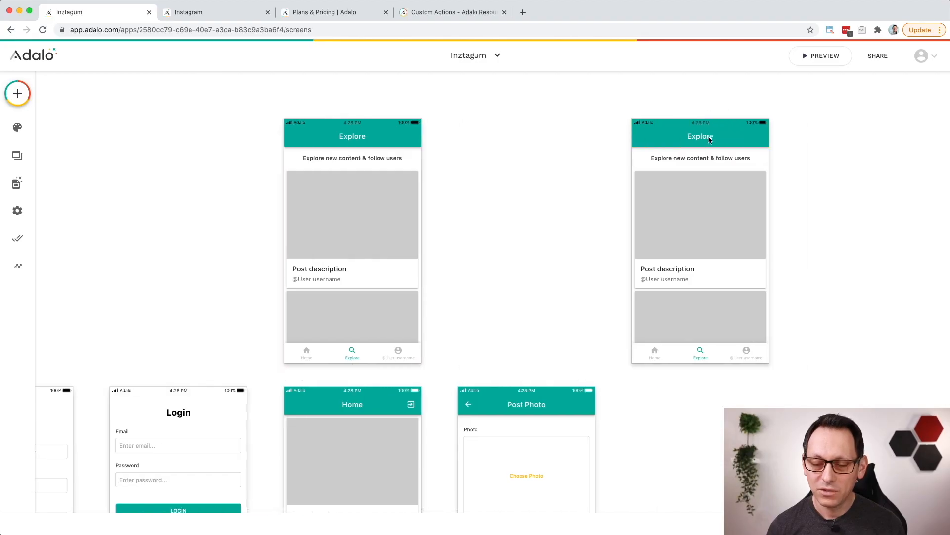
Step: Rename the duplicated Explore screen to "User Profile"
left_click(710, 140)
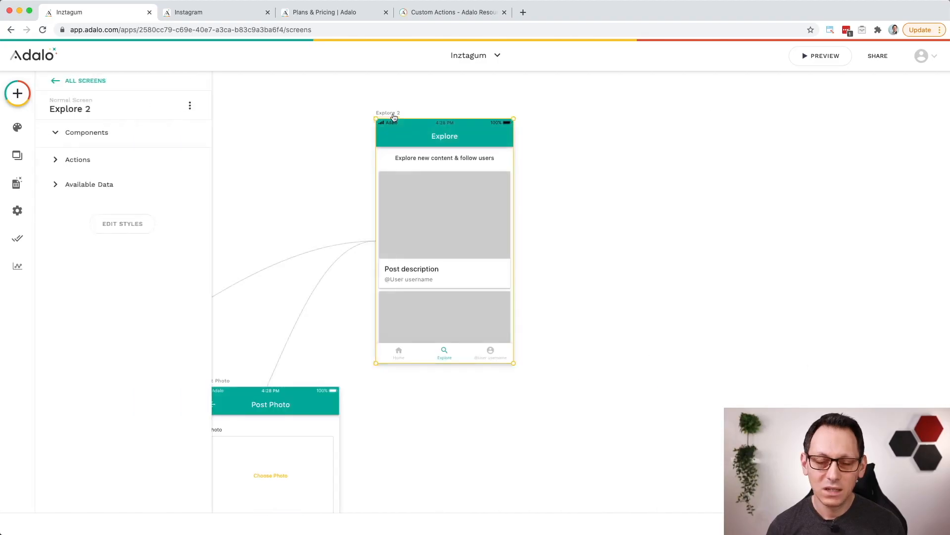
left_click(163, 111)
triple_click(91, 146)
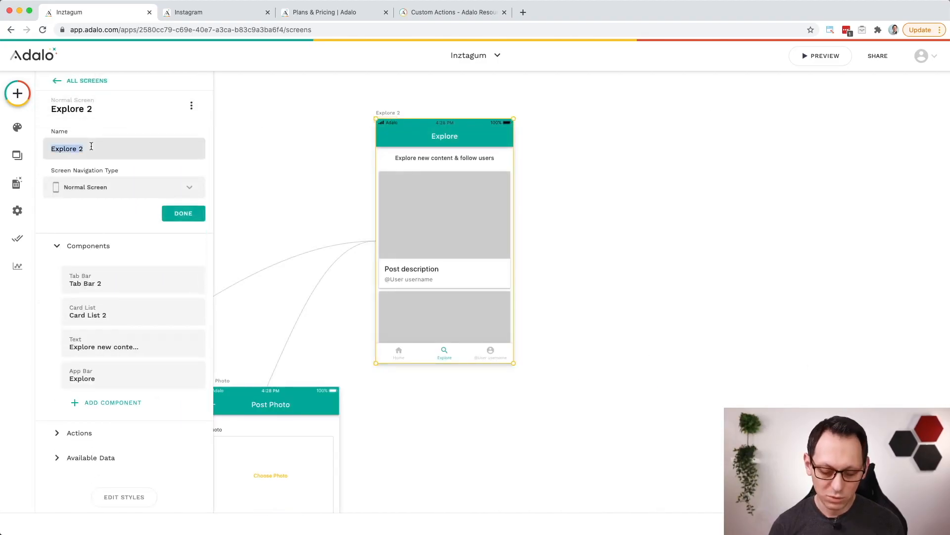
type("User Profile")
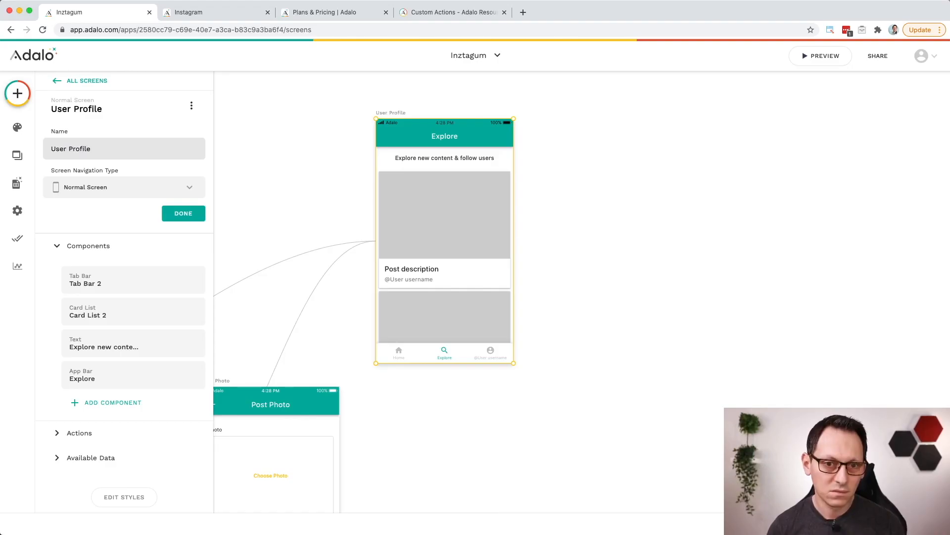
left_click(191, 244)
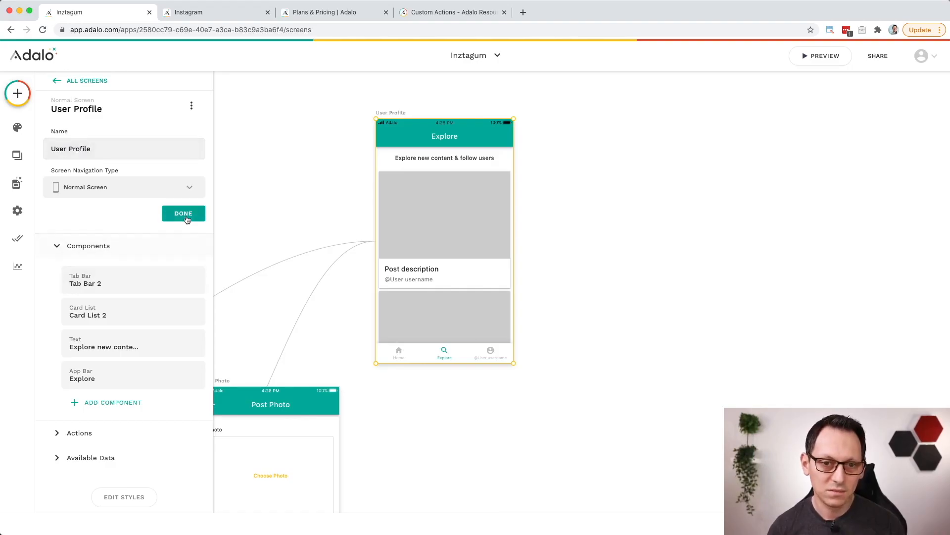
left_click(187, 218)
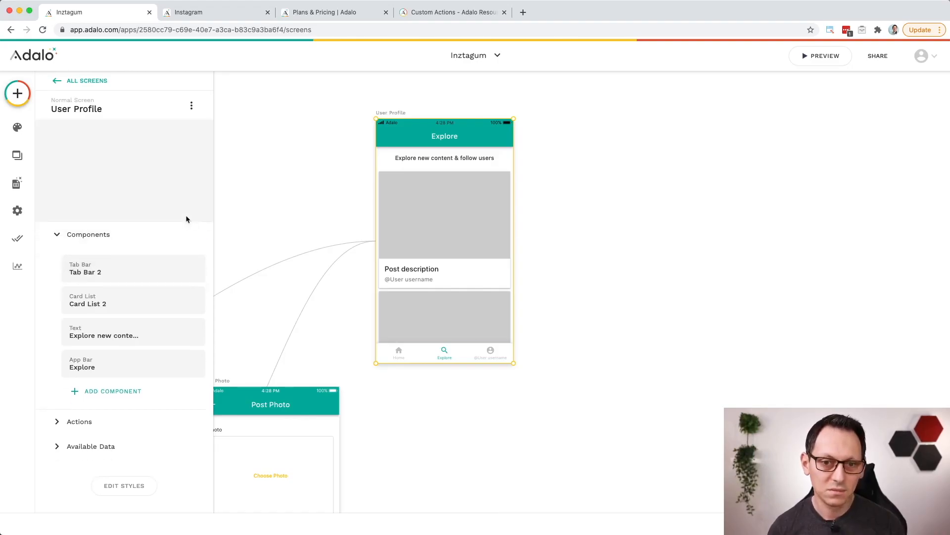
Step: Delete the "Explore new content & follow users" text from the User Profile screen and select its card list
left_click(438, 160)
key("Delete")
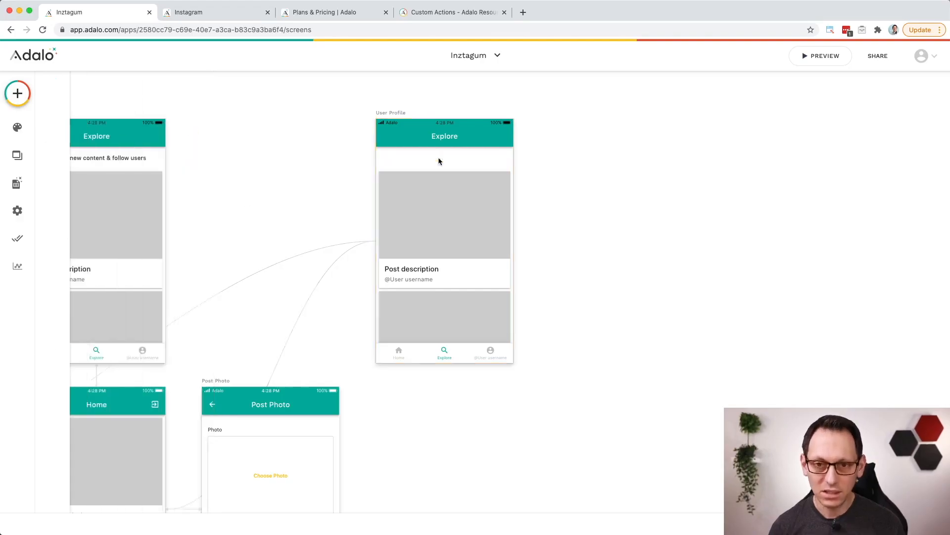
left_click(439, 207)
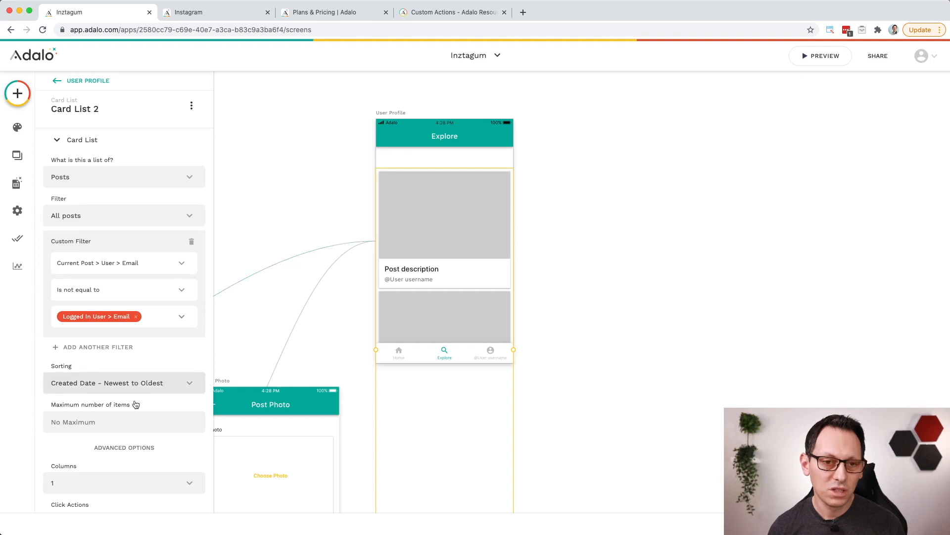
Step: Set the User Profile card list to 2 columns and move it down to leave space above it
left_click(123, 484)
left_click(102, 460)
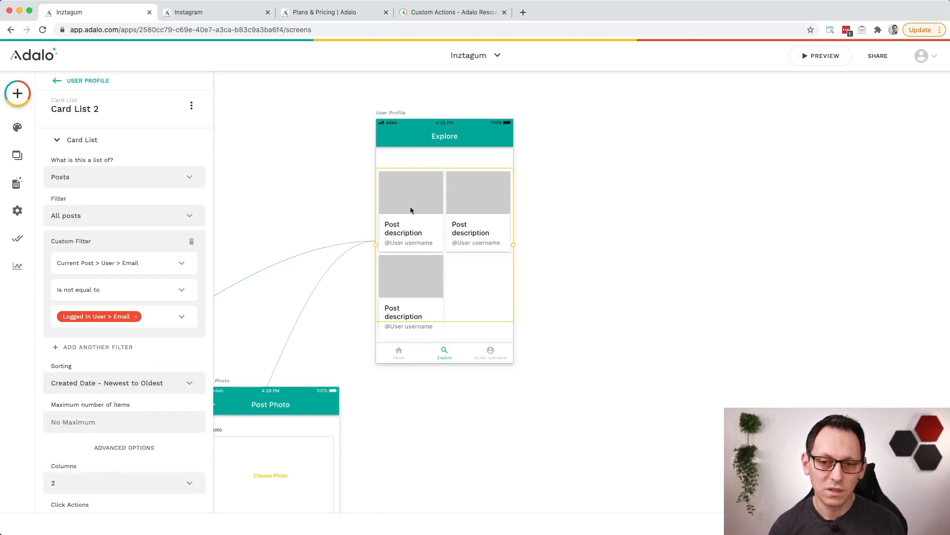
left_click_drag(411, 207, 416, 260)
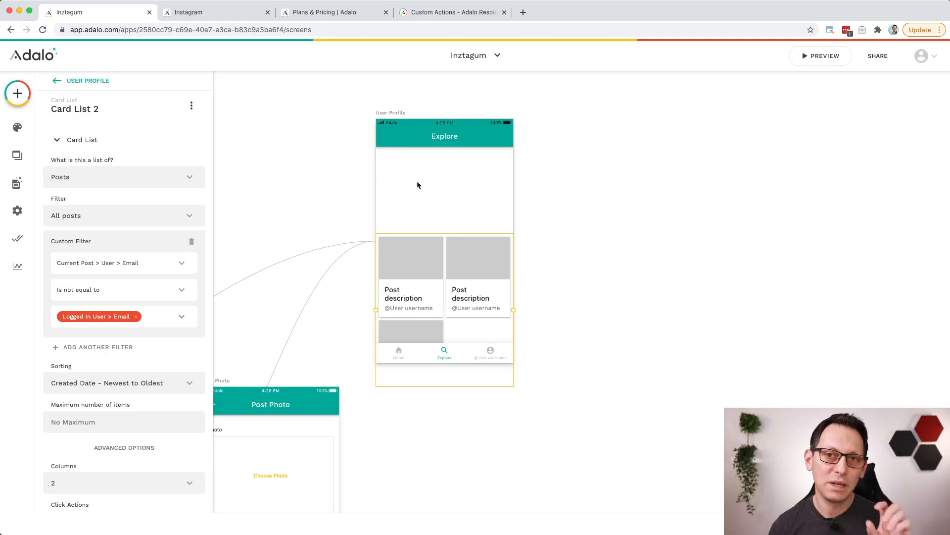
Step: Delete the tab bar from the User Profile screen and add an Image component in the empty space above the card list
left_click(464, 356)
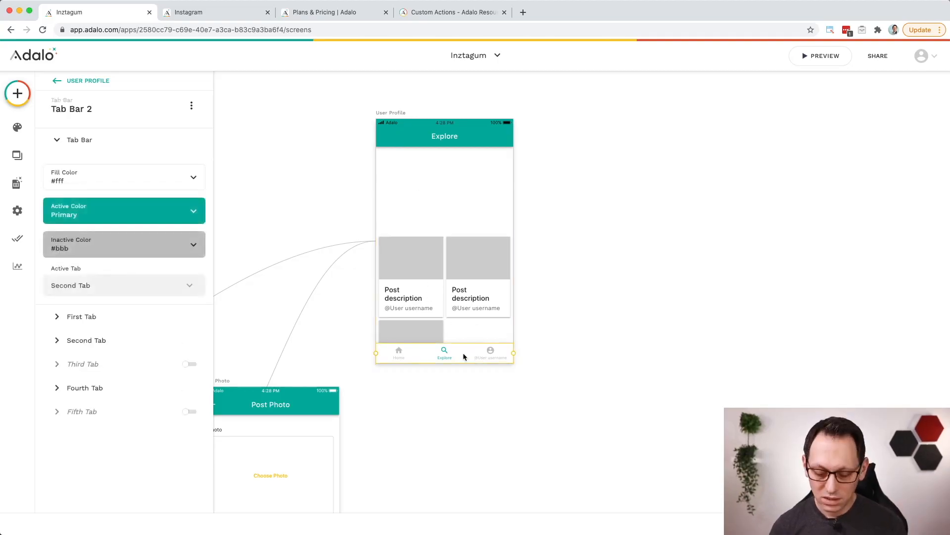
key("Delete")
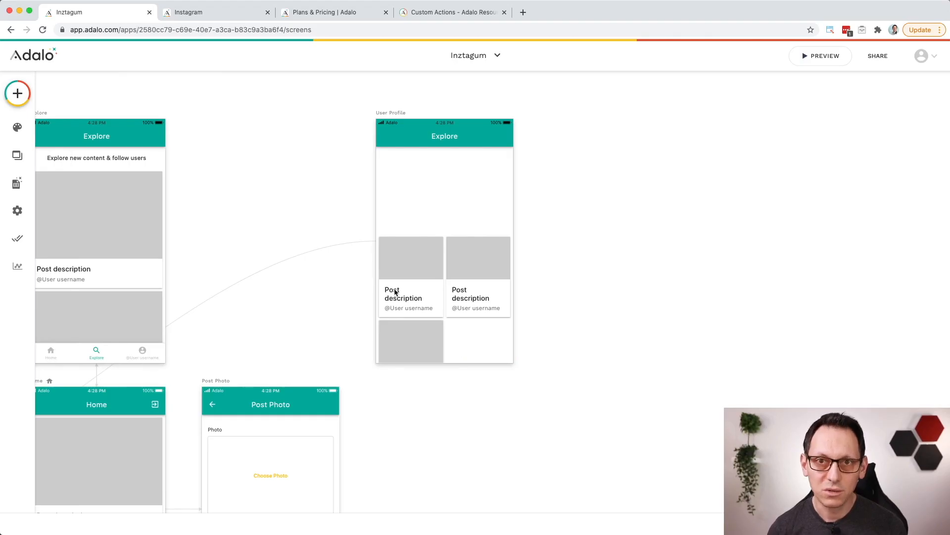
left_click(15, 94)
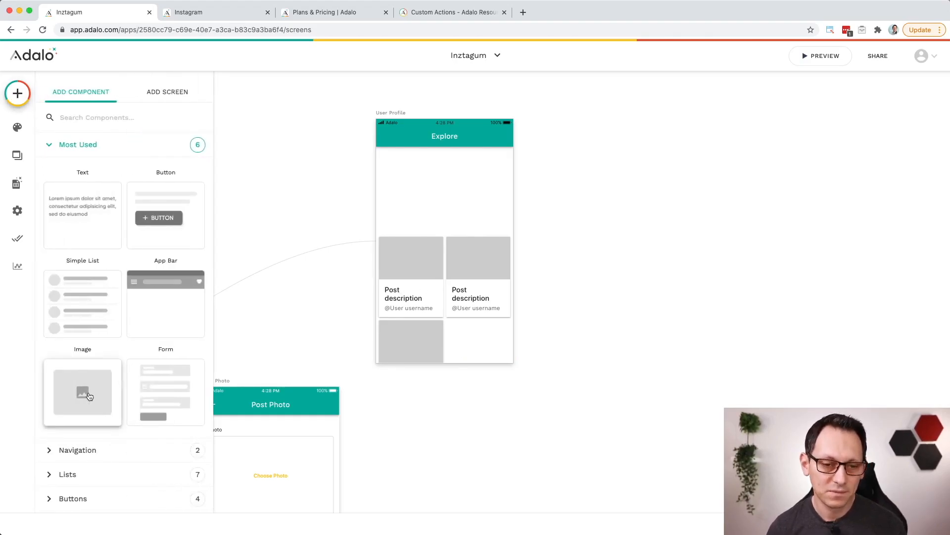
left_click_drag(89, 396, 436, 182)
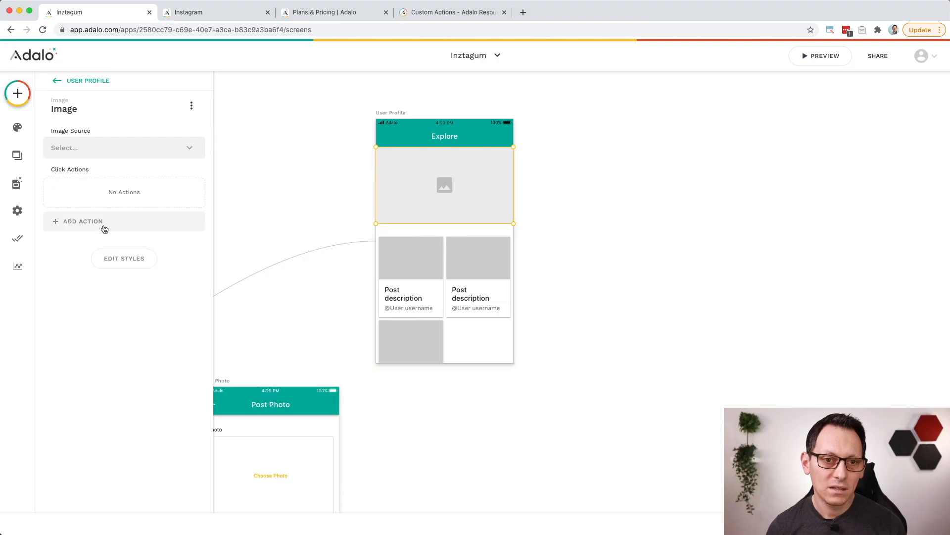
Step: Style the new image with a rounding of 105 and a size of 120 by 120
left_click(129, 263)
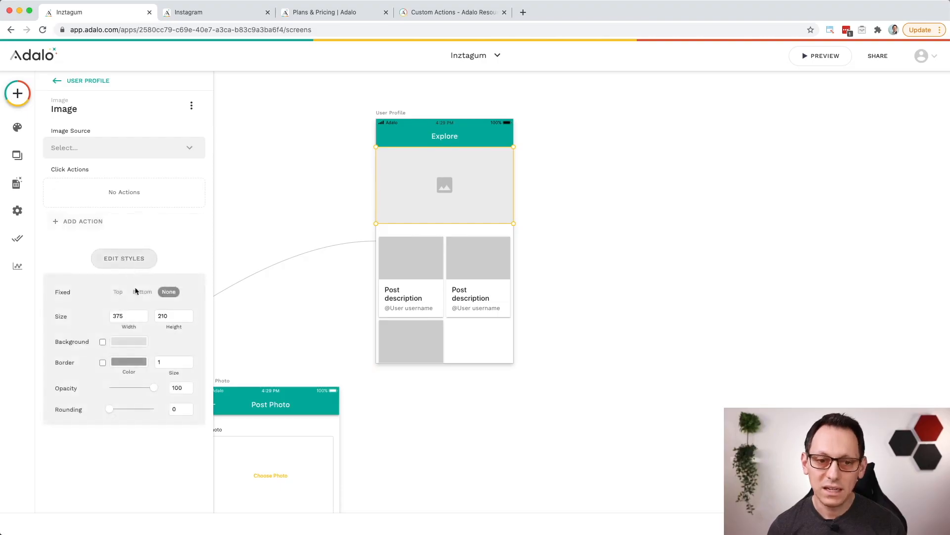
left_click_drag(109, 412, 171, 412)
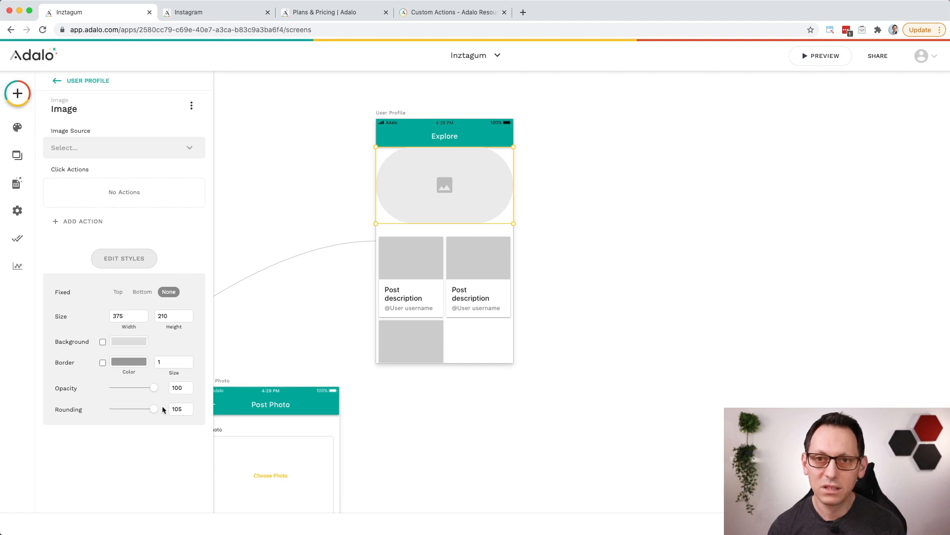
left_click_drag(138, 314, 110, 319)
type("120")
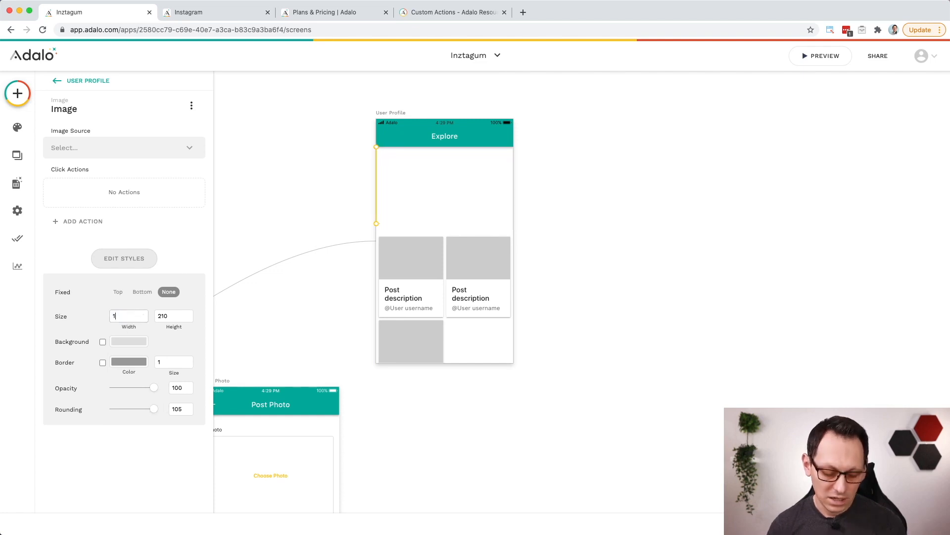
key("Tab")
type("120")
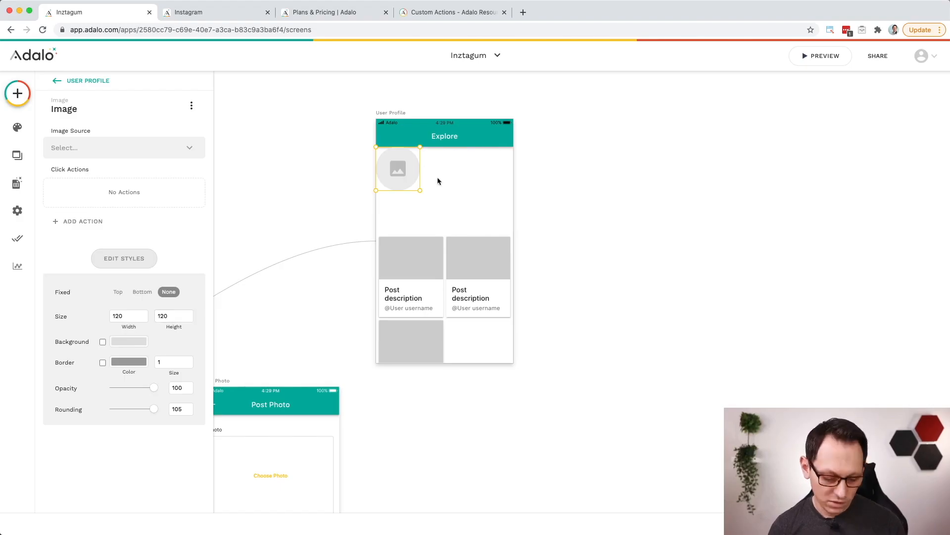
Step: Nudge the round image slightly down and right, away from the corner below the app bar, and deselect it
key("shift+Down")
key("shift+Right")
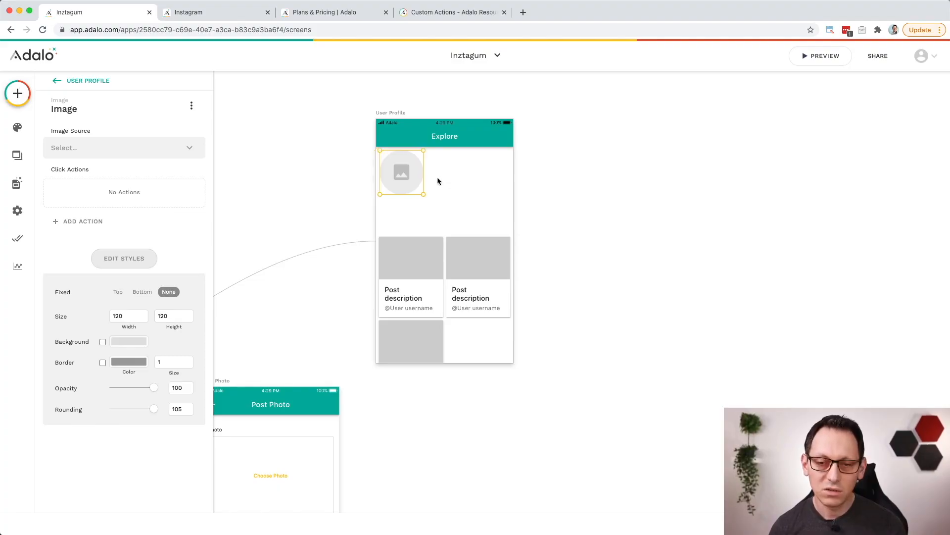
left_click(438, 181)
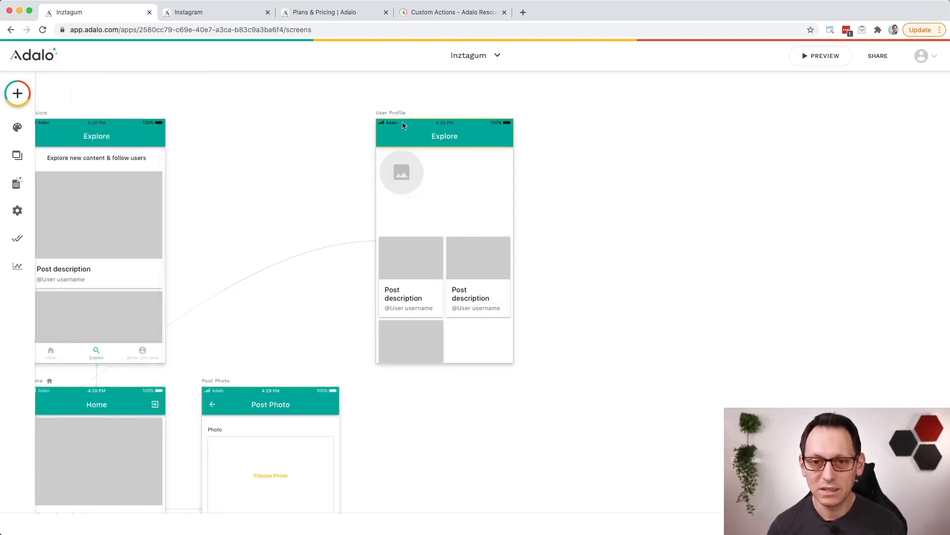
Step: Add a click action to the Explore screen's card list that links to the User Profile screen
scroll(495, 193, "right", 1)
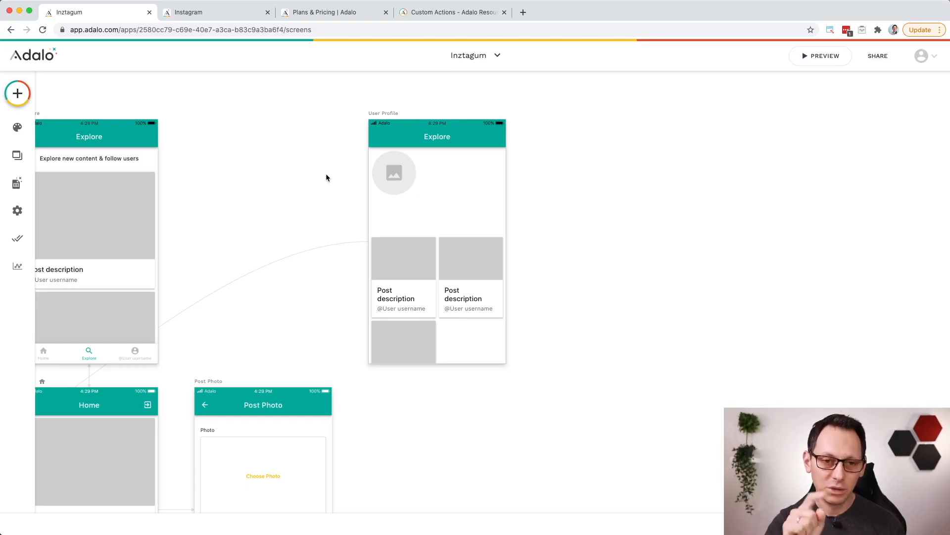
scroll(326, 177, "left", 5)
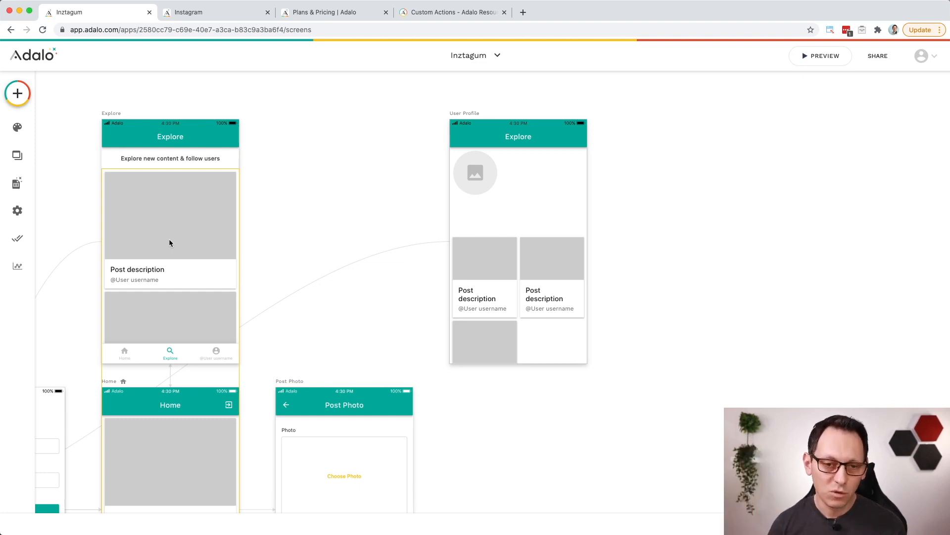
left_click(173, 230)
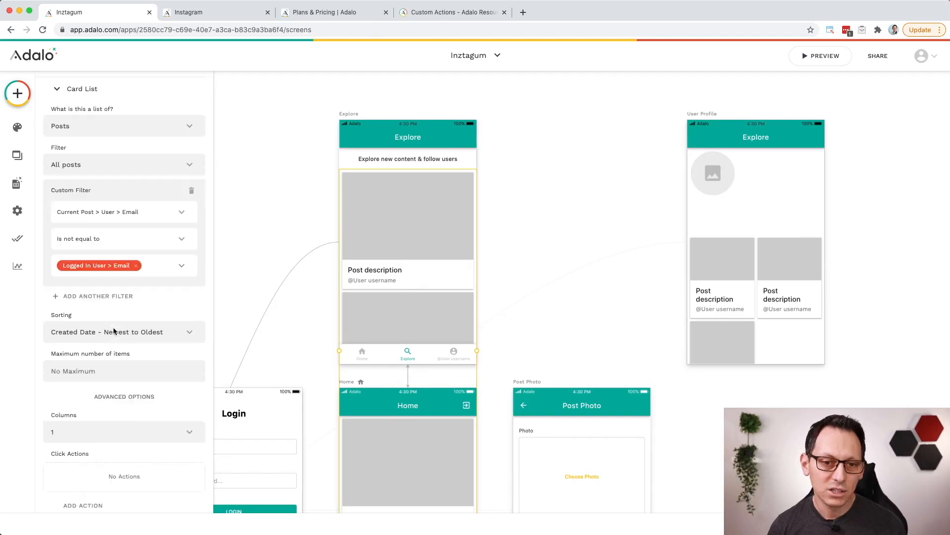
scroll(132, 342, "down", 5)
left_click(87, 434)
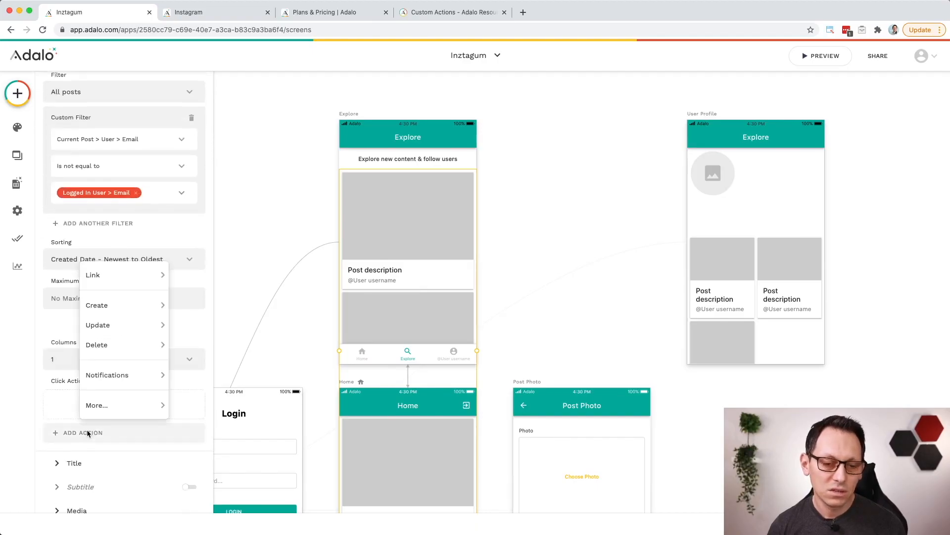
mouse_move(131, 276)
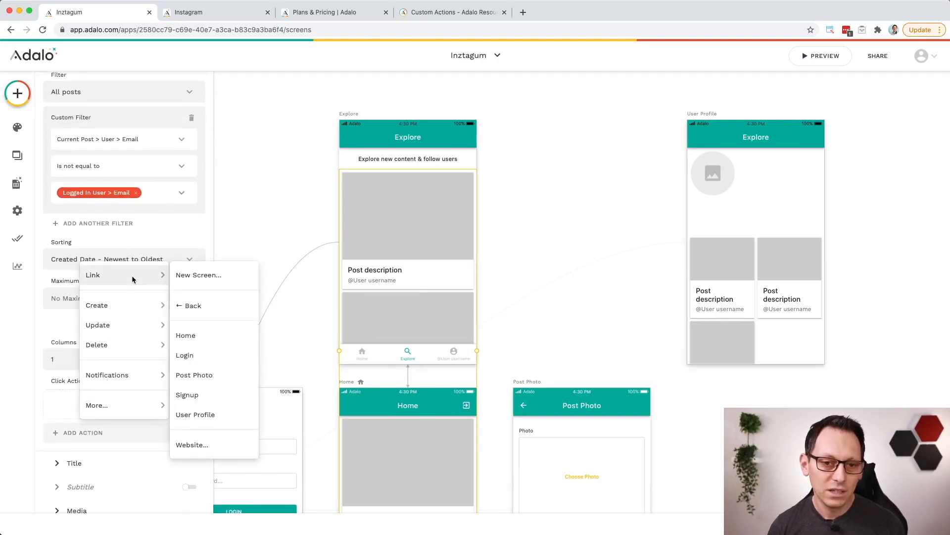
left_click(219, 416)
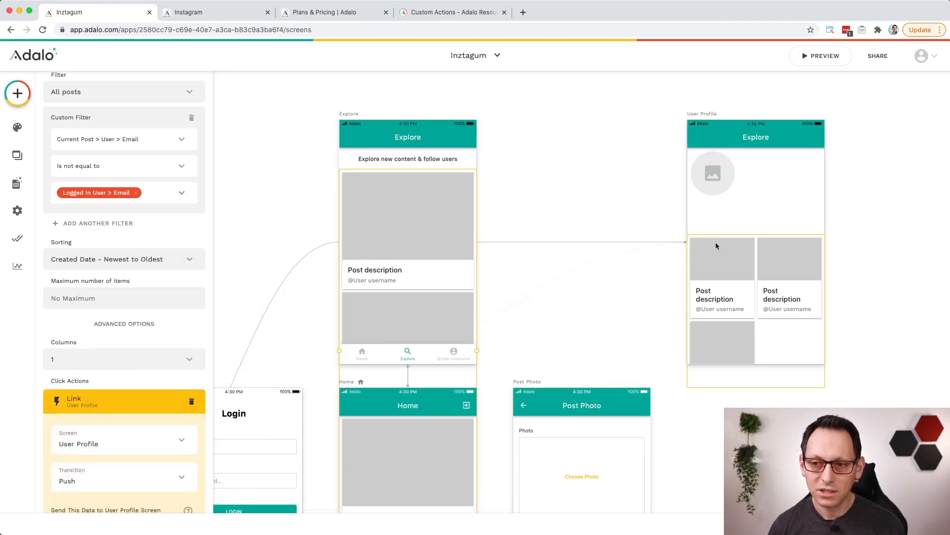
Step: Add a click action to the Home screen's card list that links to the User Profile screen
scroll(512, 272, "down", 2)
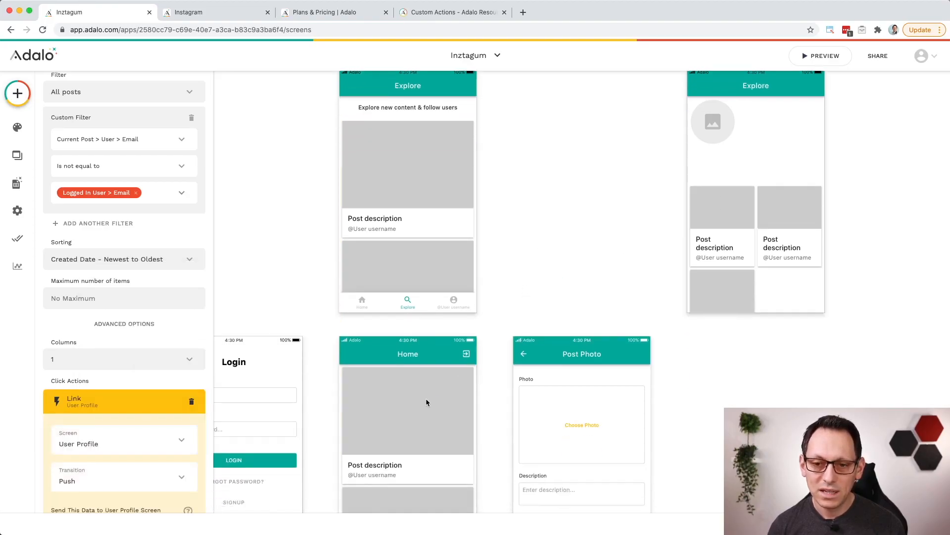
scroll(426, 386, "down", 2)
left_click(426, 359)
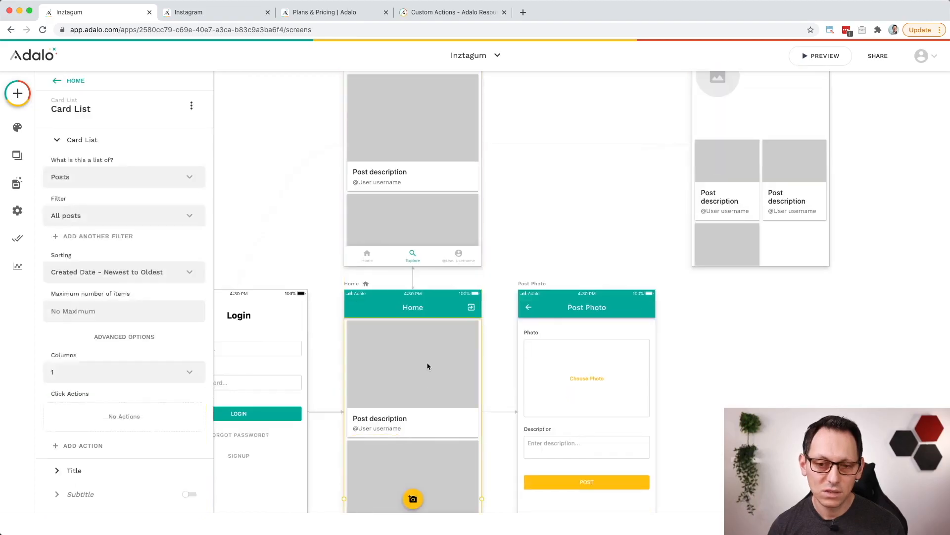
left_click(91, 446)
mouse_move(132, 285)
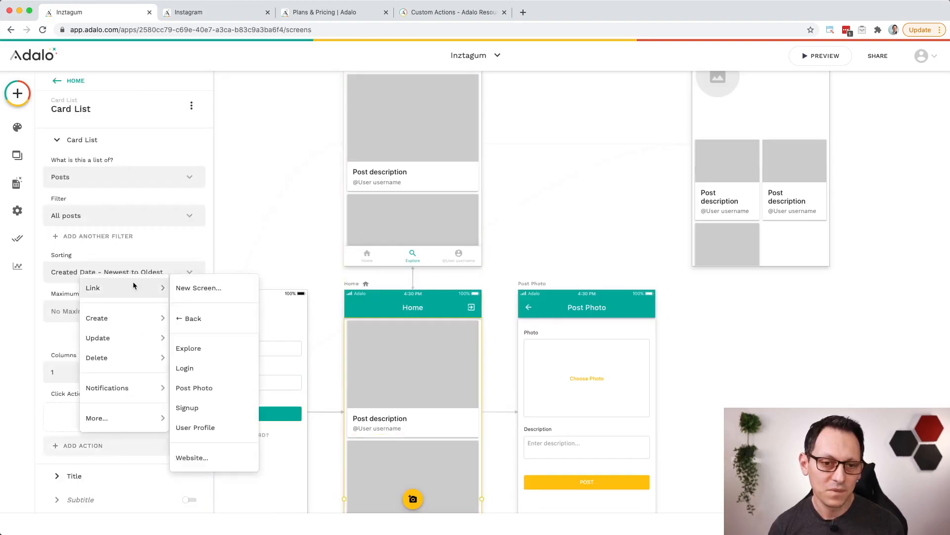
left_click(224, 427)
Step: Set the User Profile image's source to Current Post > User > Profile Picture from the database
scroll(582, 197, "right", 5)
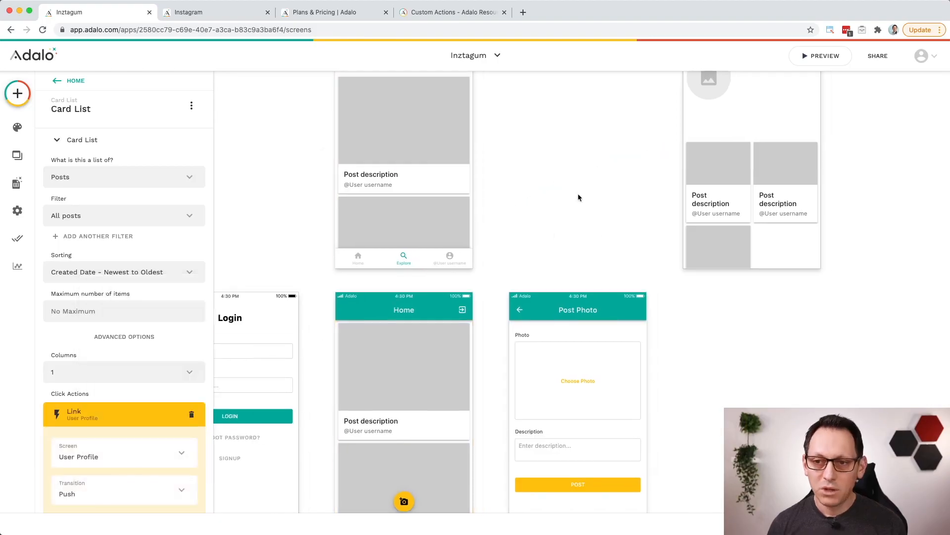
scroll(578, 195, "up", 2)
scroll(578, 194, "right", 2)
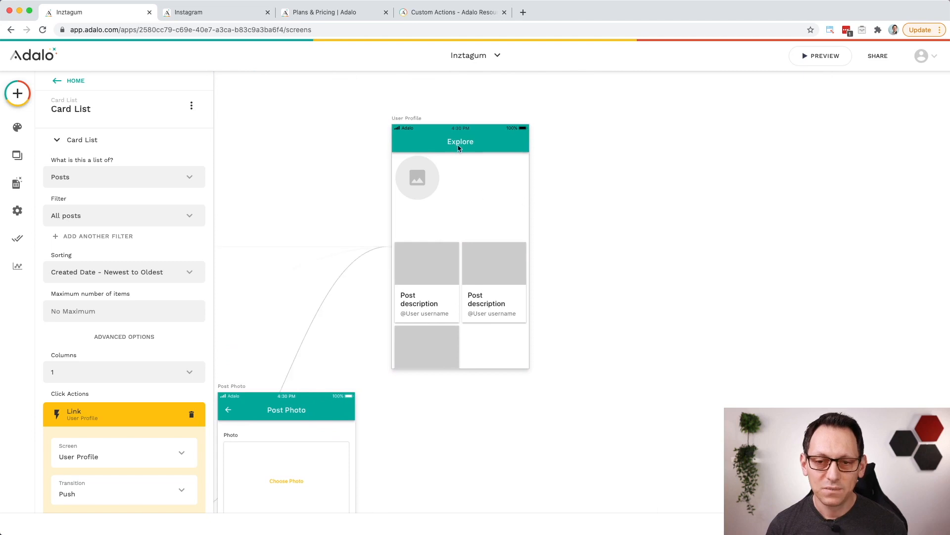
left_click(421, 178)
left_click(168, 157)
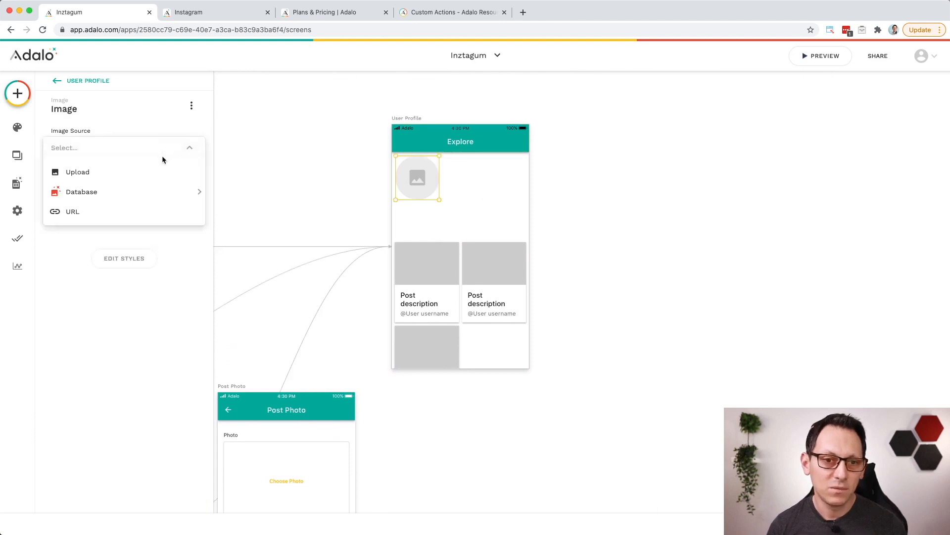
mouse_move(156, 192)
mouse_move(267, 192)
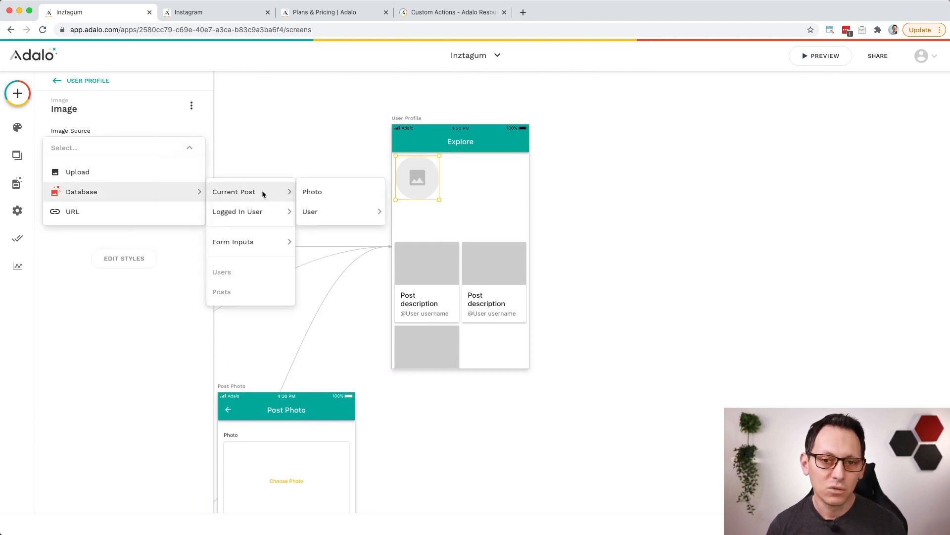
mouse_move(362, 217)
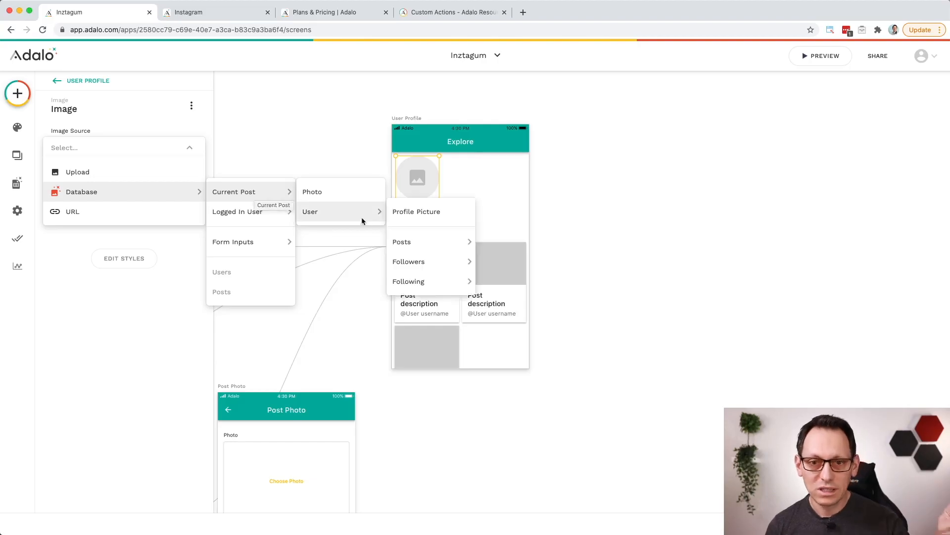
left_click(436, 213)
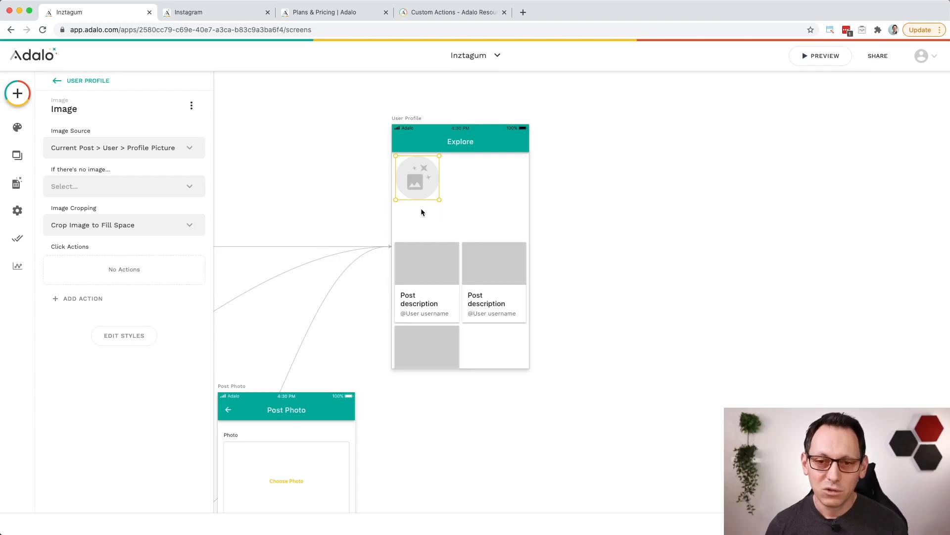
Step: Make the profile image show a placeholder when there's no image, using the file profile-placeholder.png
left_click(147, 186)
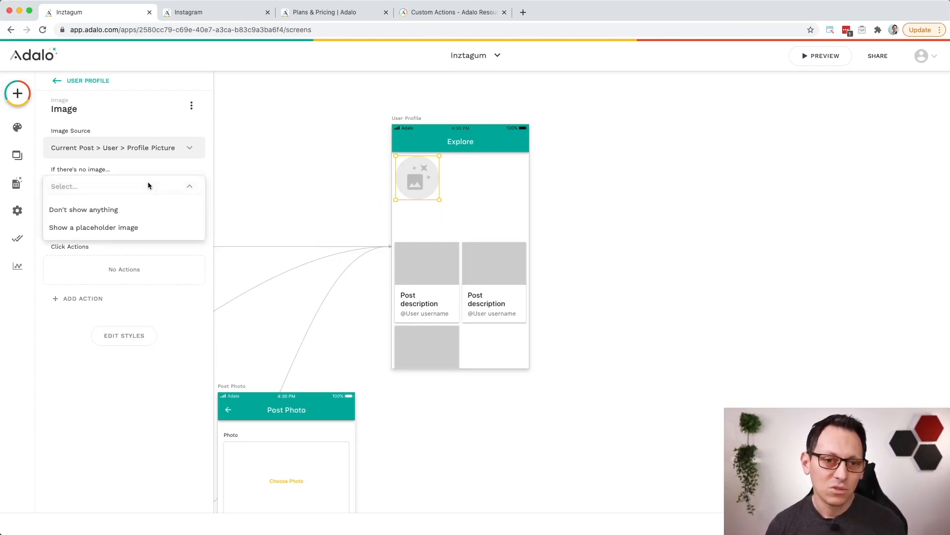
left_click(155, 231)
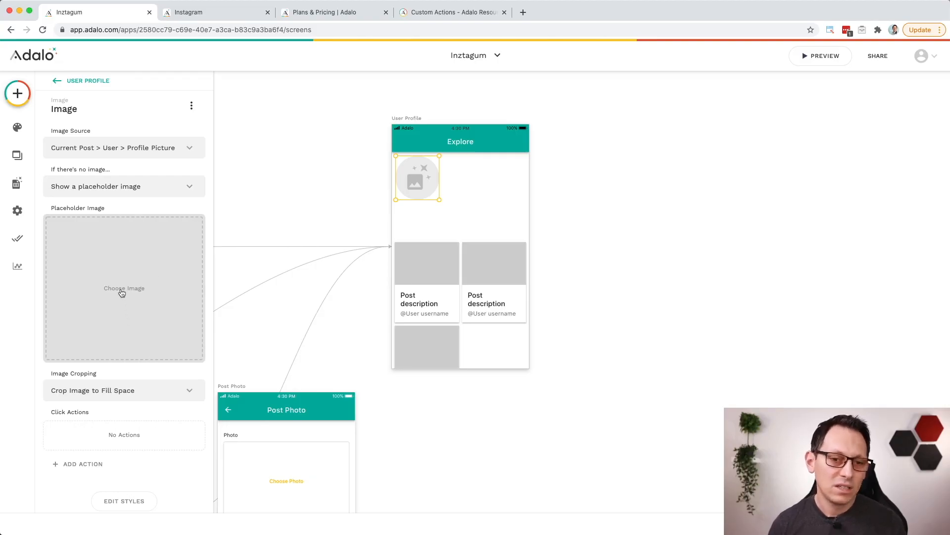
left_click(138, 287)
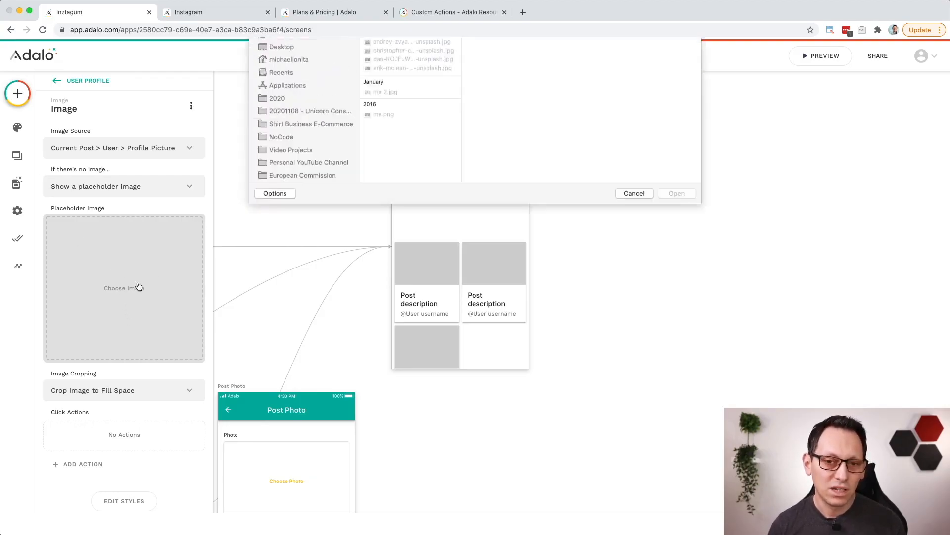
left_click_drag(949, 144, 597, 132)
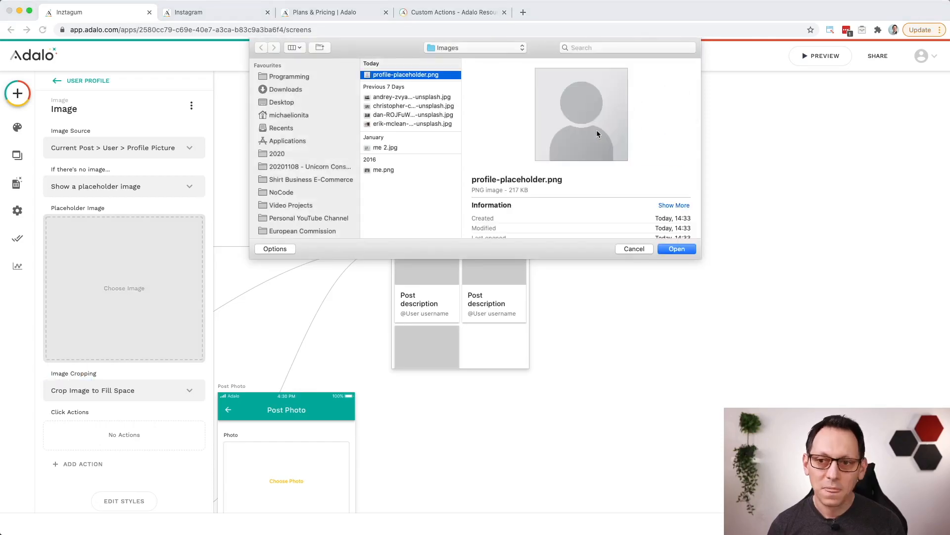
left_click(676, 249)
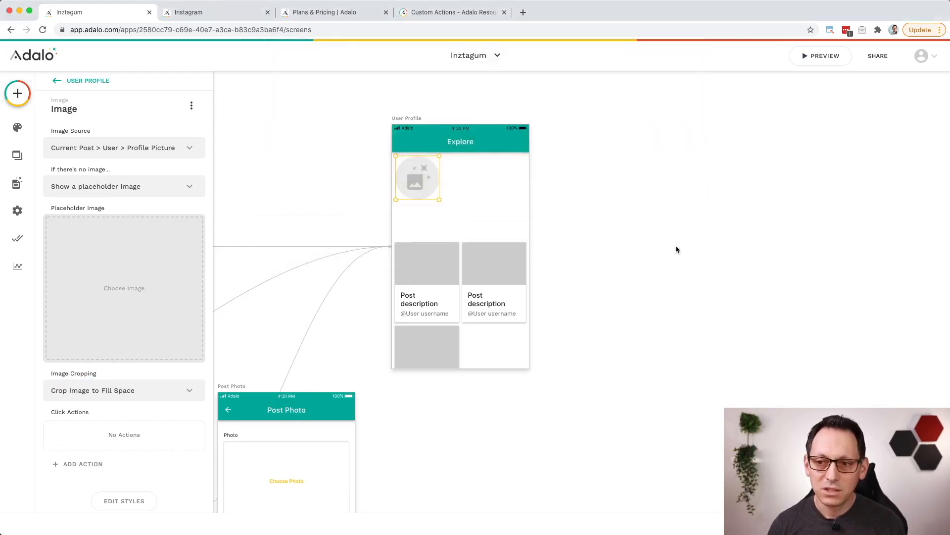
Step: Filter the User Profile screen's card list to show only Current Post > User > Posts
left_click(289, 176)
left_click(421, 266)
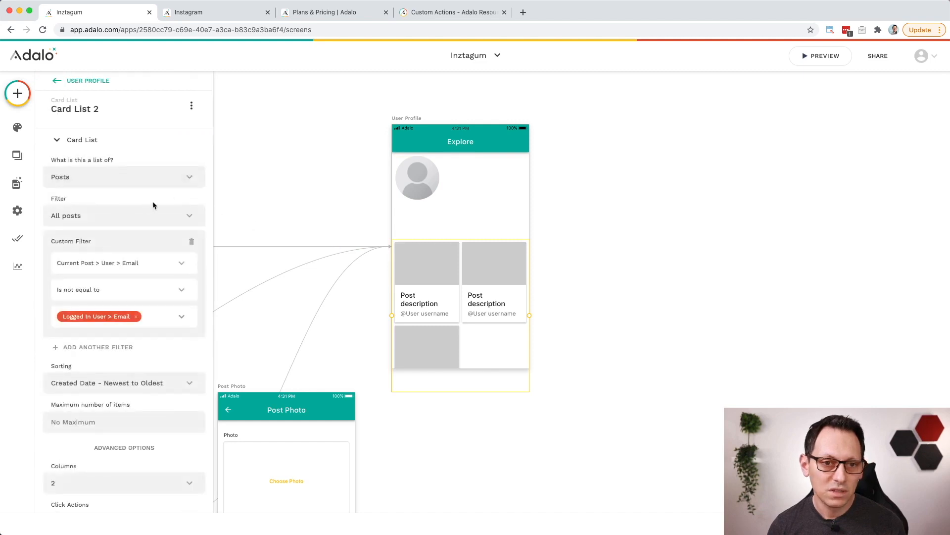
left_click(154, 184)
left_click(143, 218)
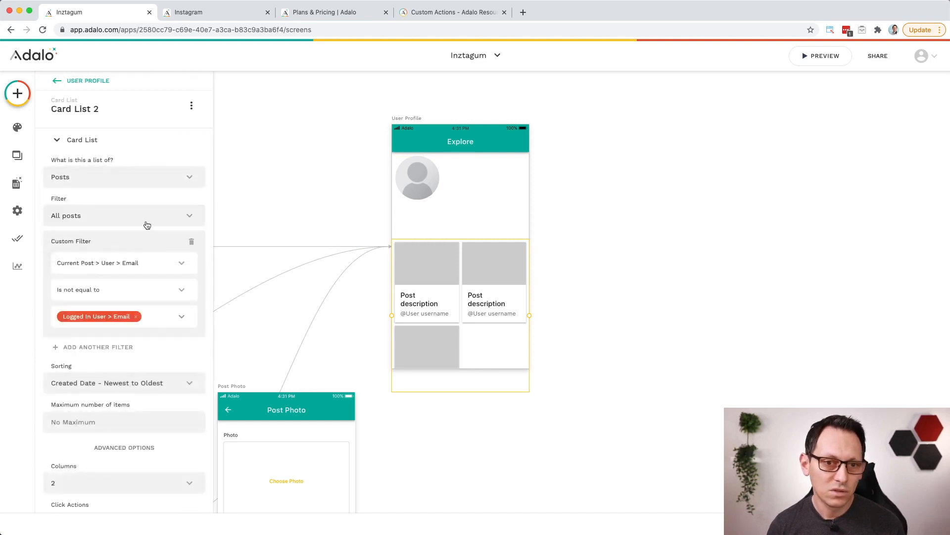
left_click(145, 220)
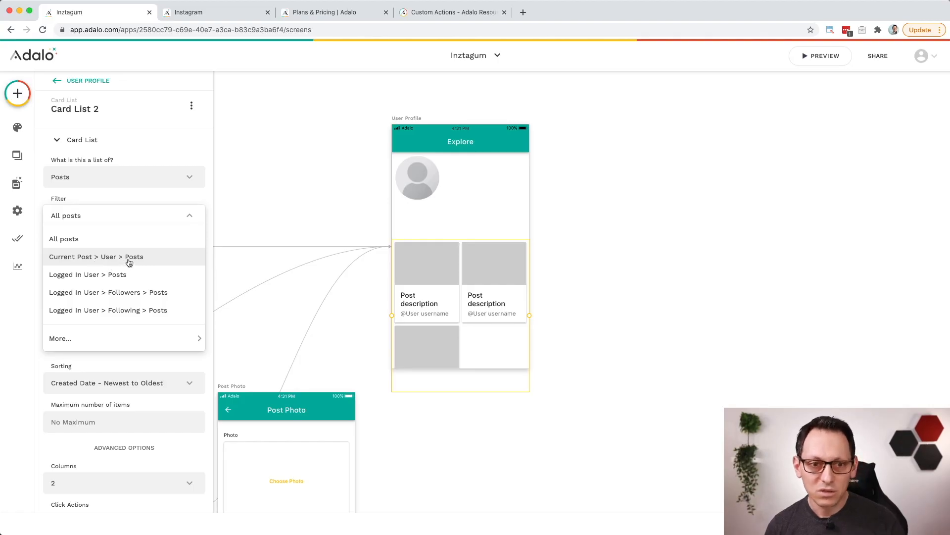
left_click(147, 257)
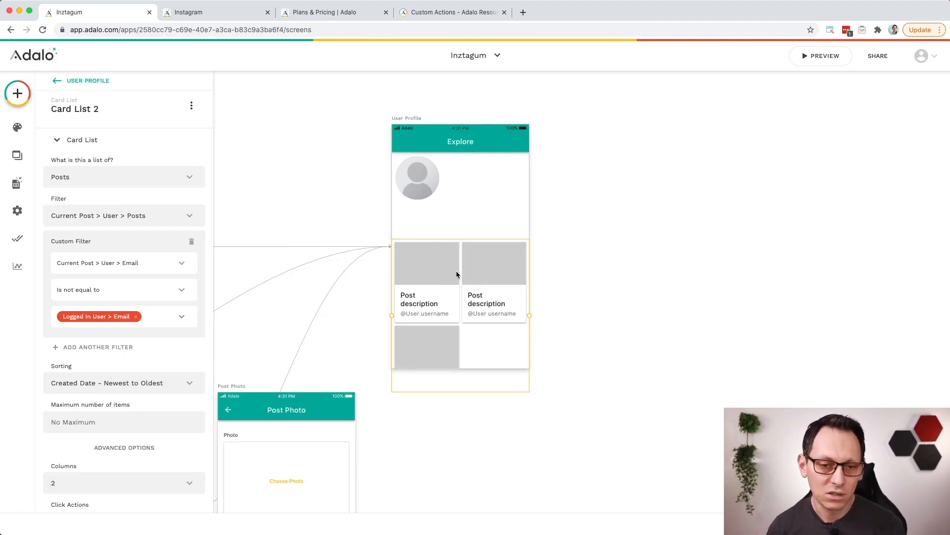
Step: Delete the card list's custom email filter and move the list up closer to the profile image
left_click(192, 243)
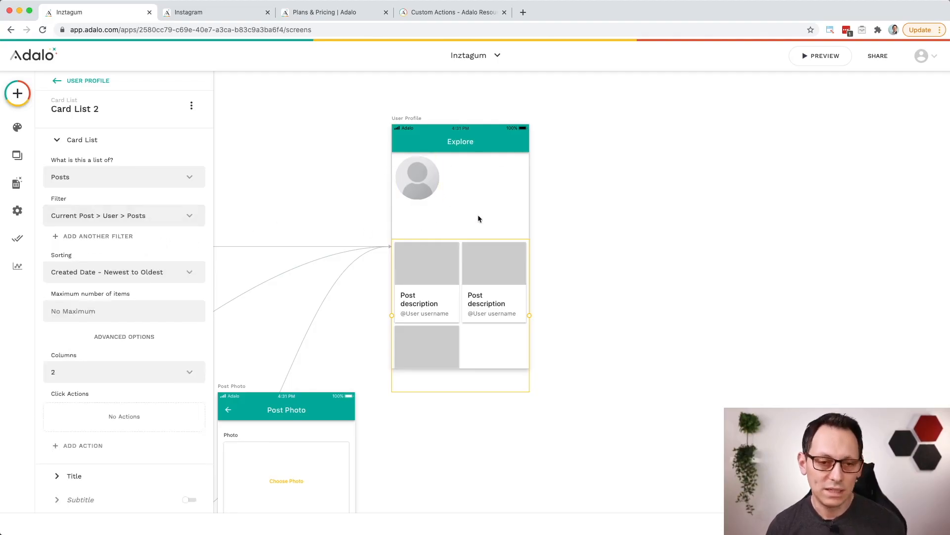
left_click_drag(471, 265, 473, 246)
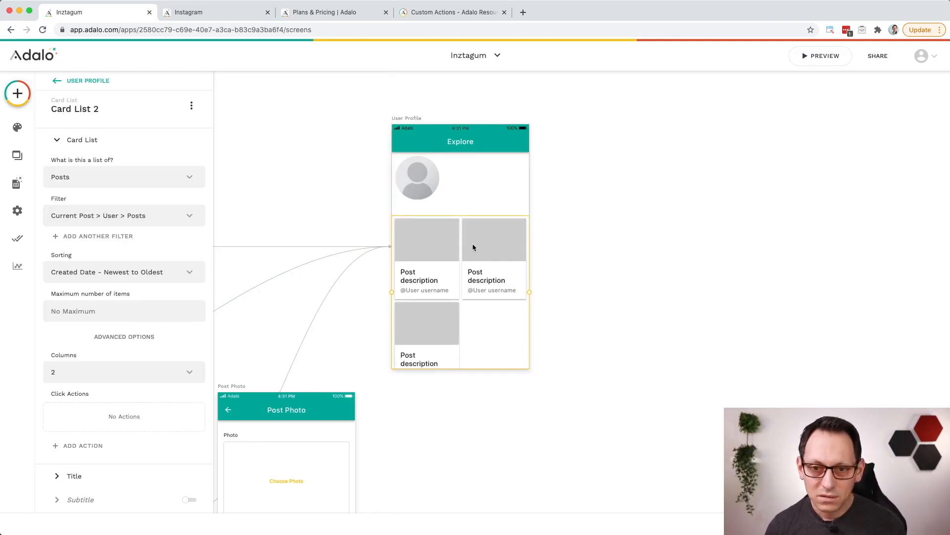
left_click(473, 197)
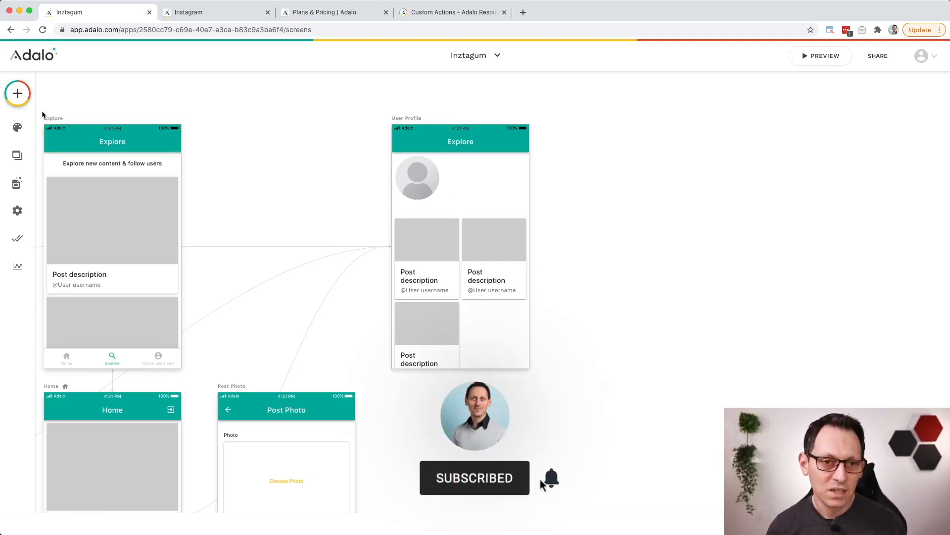
Step: Add a button beside the profile image on the User Profile screen and set its text to Follow
left_click(18, 97)
left_click_drag(163, 211, 474, 173)
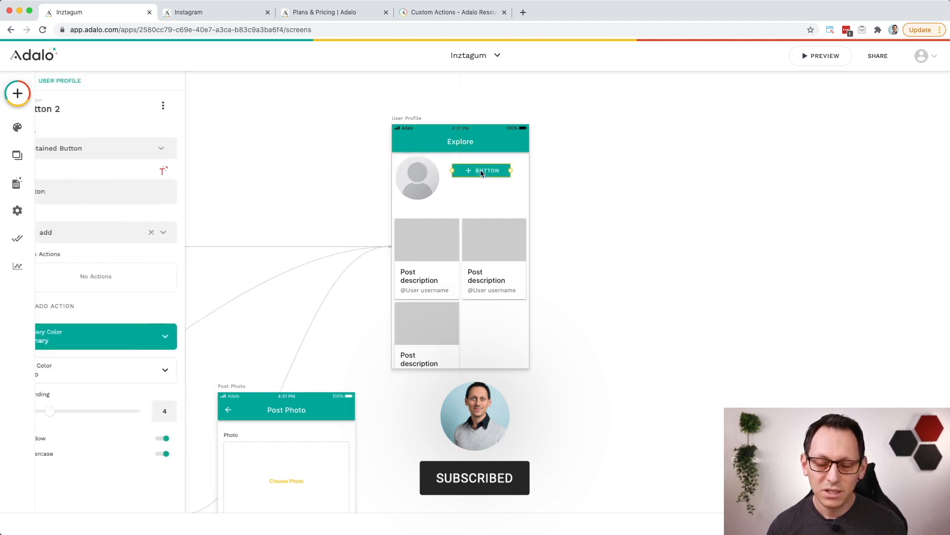
left_click(78, 191)
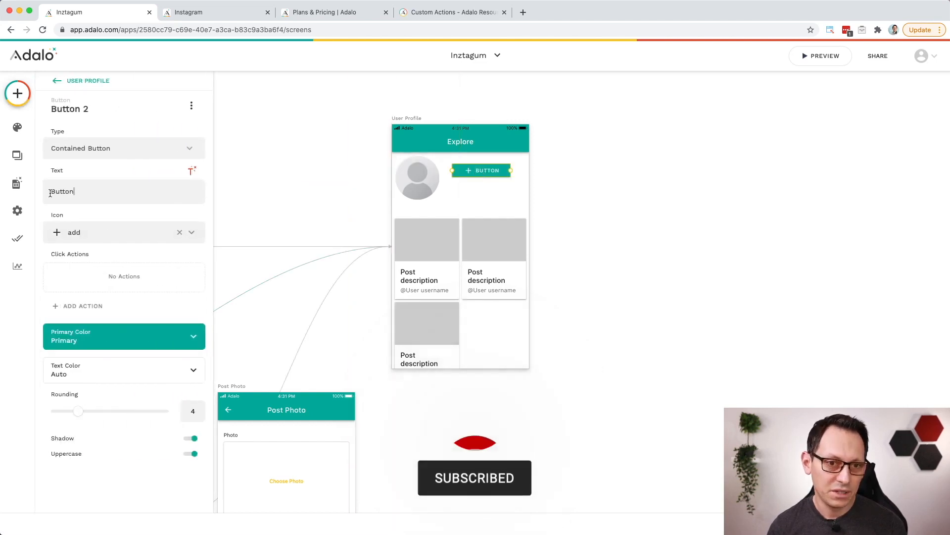
double_click(54, 192)
type("Follow")
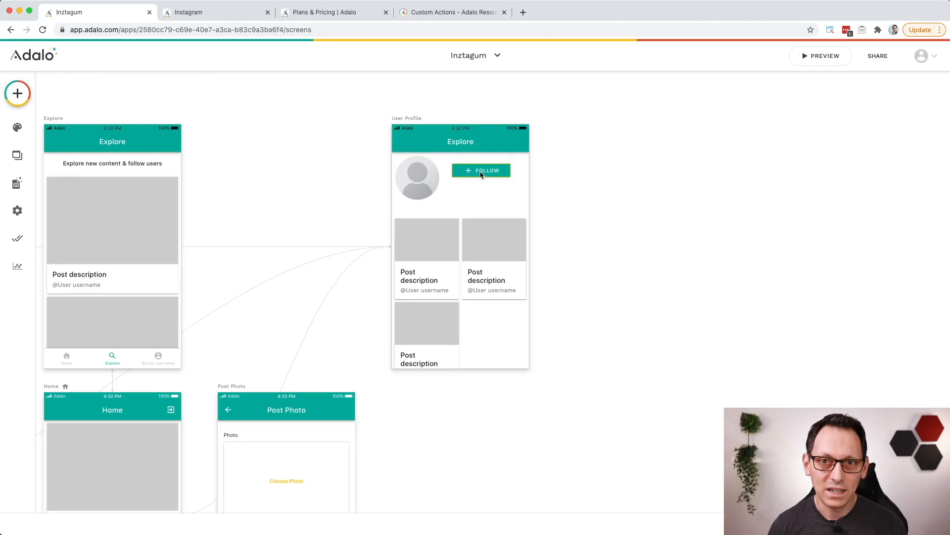
Step: Duplicate the Follow button and place the copy directly beneath the original
left_click(481, 175)
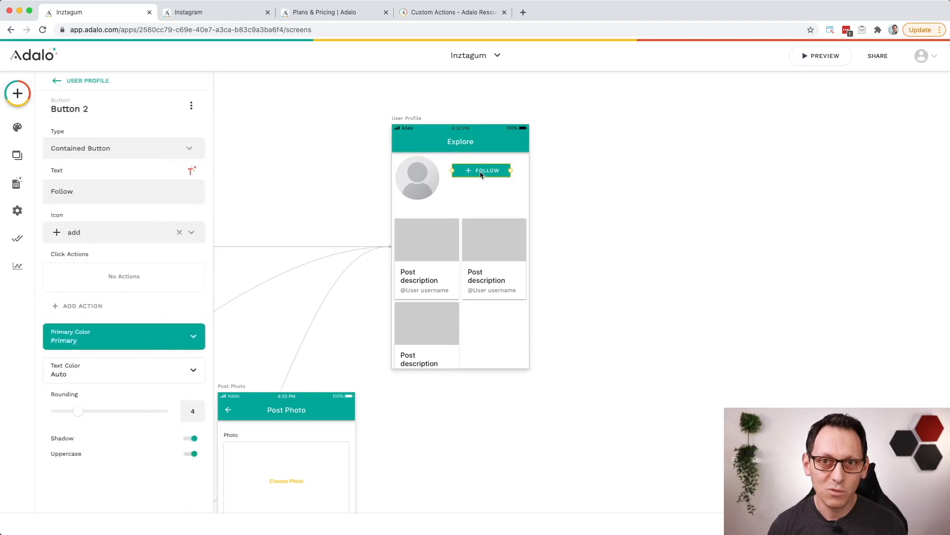
key("super+v")
left_click_drag(477, 176, 475, 187)
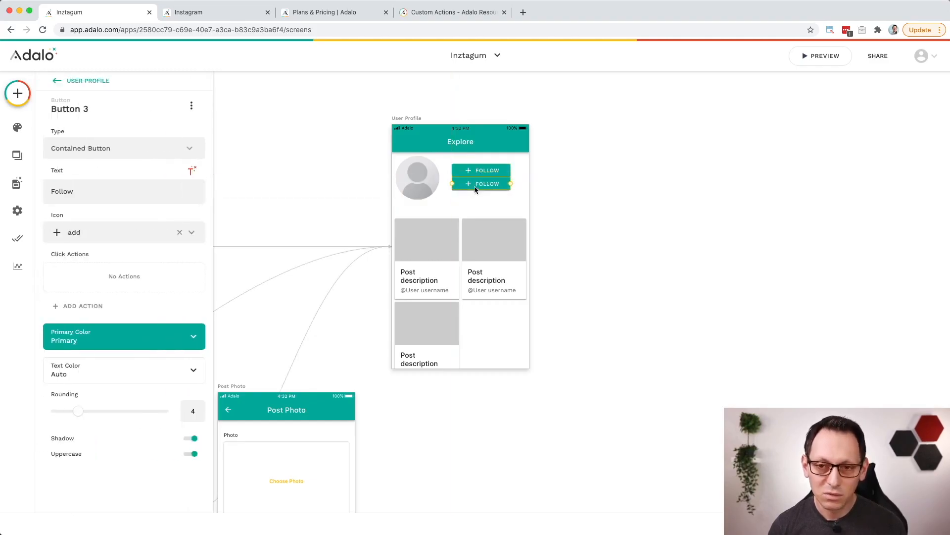
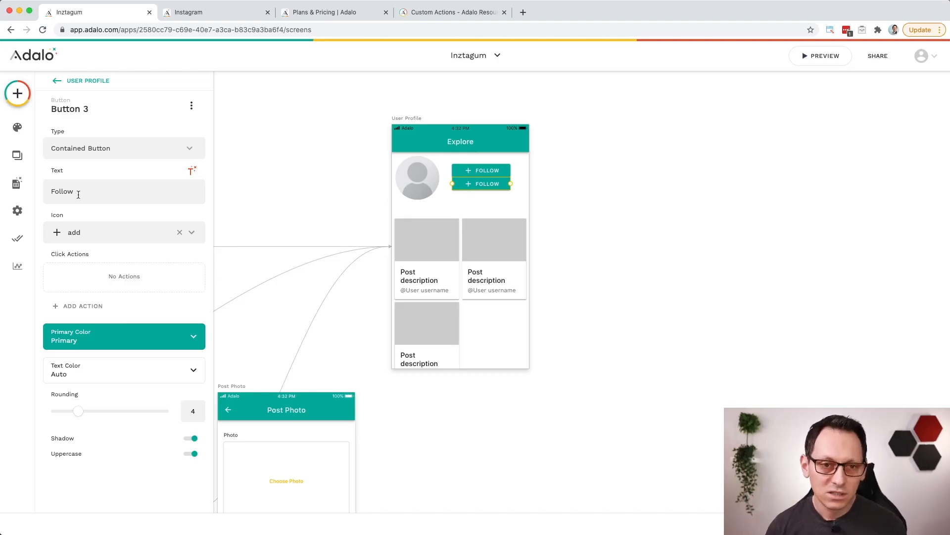
Step: Change the lower duplicated button's text to Unfollow and widen the button slightly so the label fits
left_click(52, 191)
type("Un")
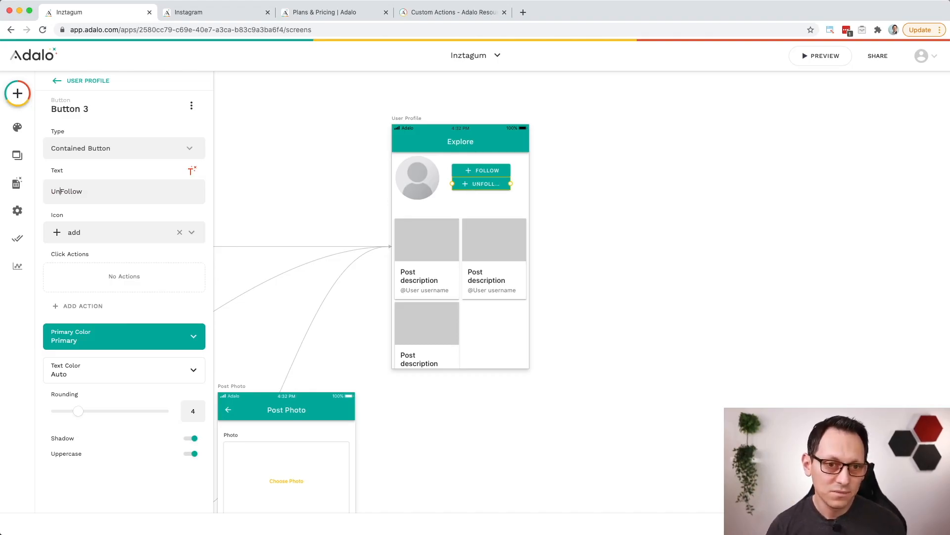
key("Delete")
type("f")
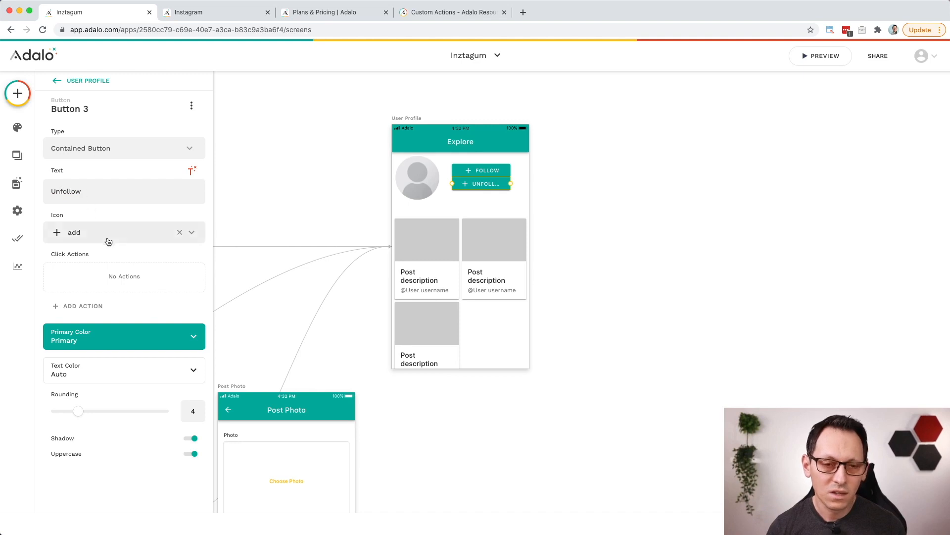
left_click_drag(511, 184, 515, 184)
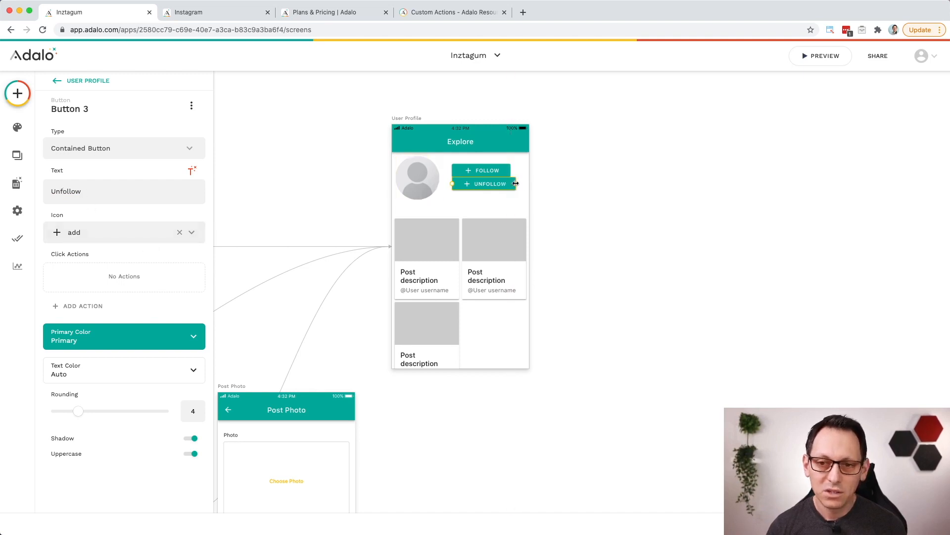
Step: Set the Unfollow button's primary color to dark red #a80600
left_click(148, 339)
left_click(103, 441)
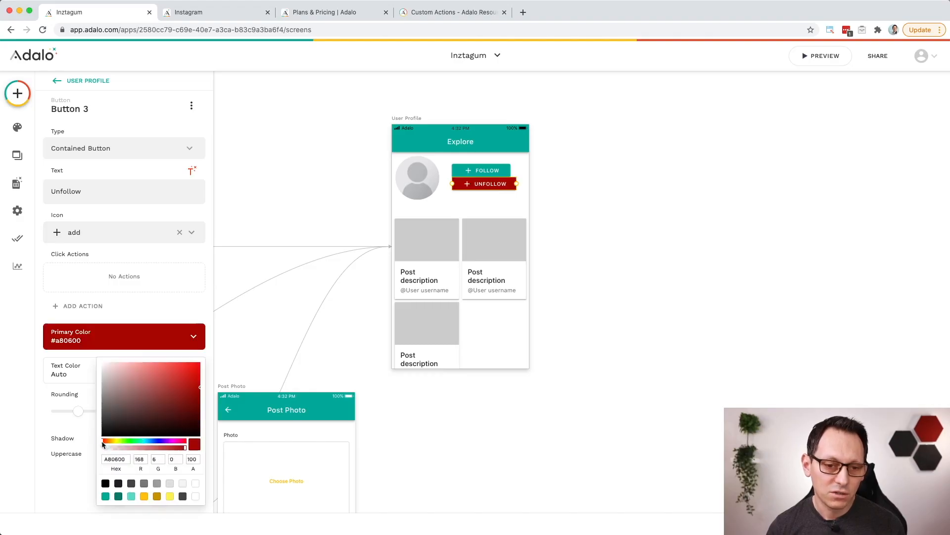
left_click(110, 228)
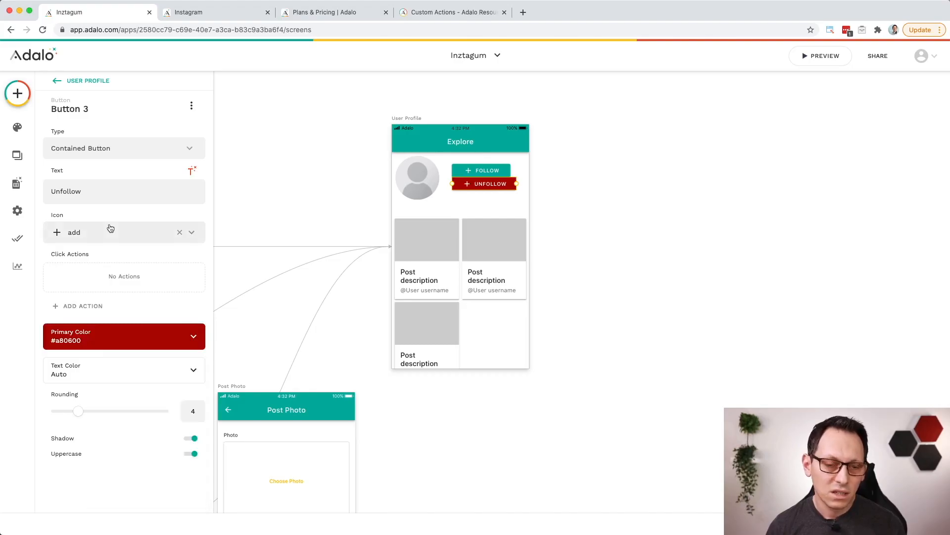
Step: Replace the Unfollow button's icon with the delete trash-can icon
left_click(110, 231)
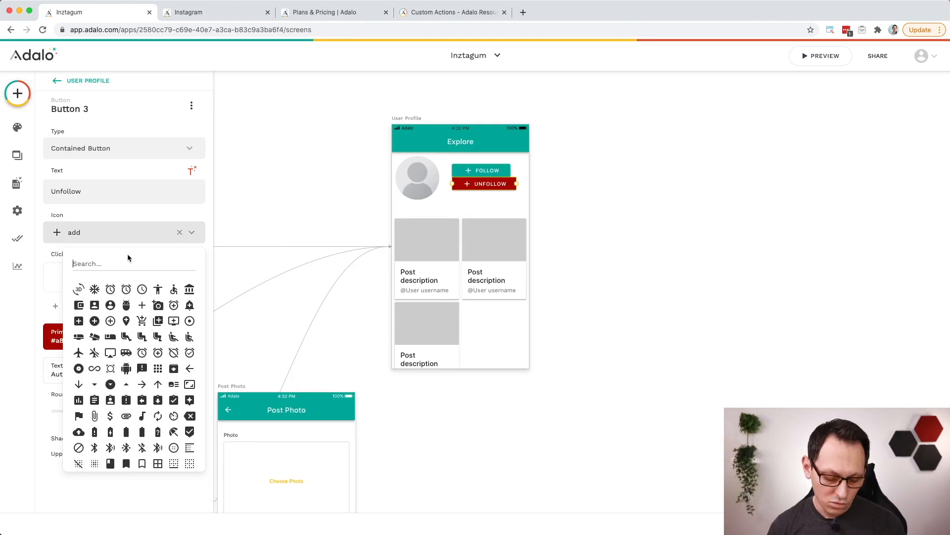
type("delte")
key("super+a")
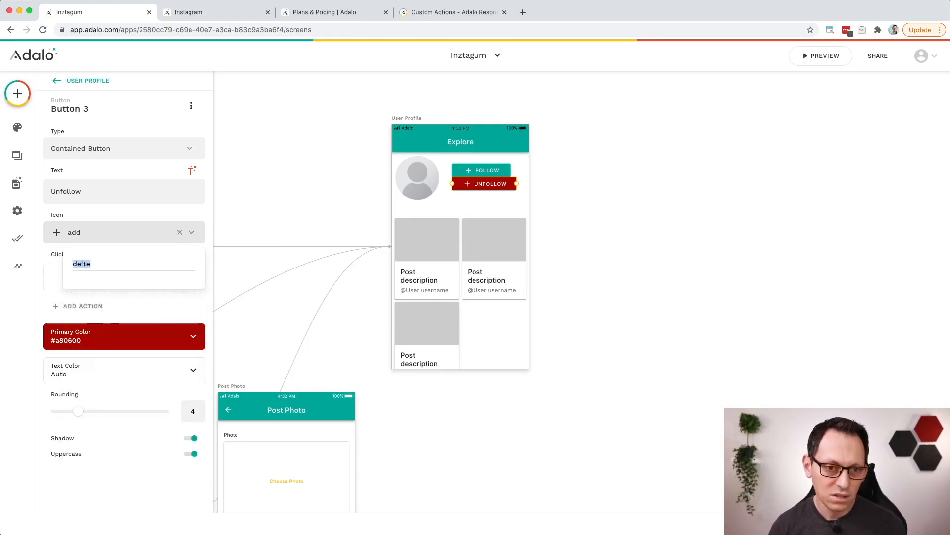
type("del")
left_click(78, 289)
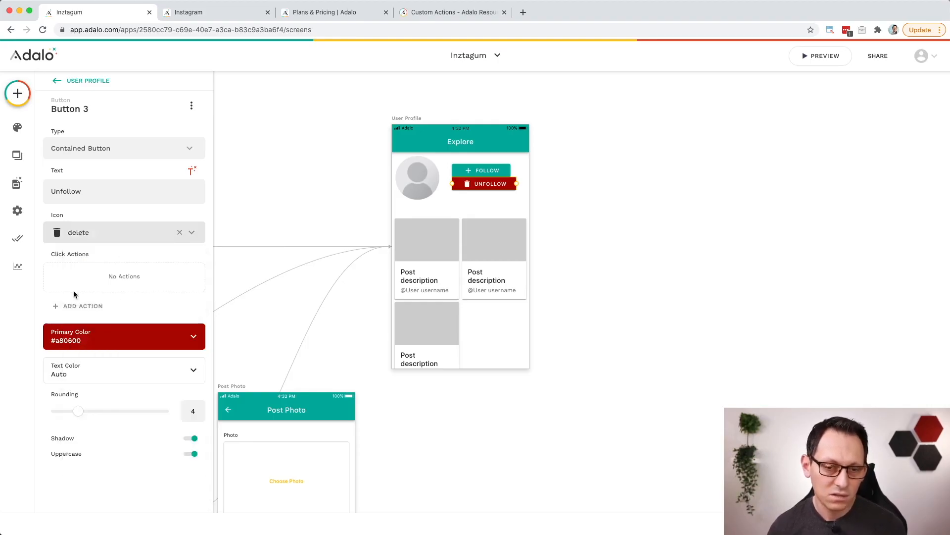
left_click(490, 172)
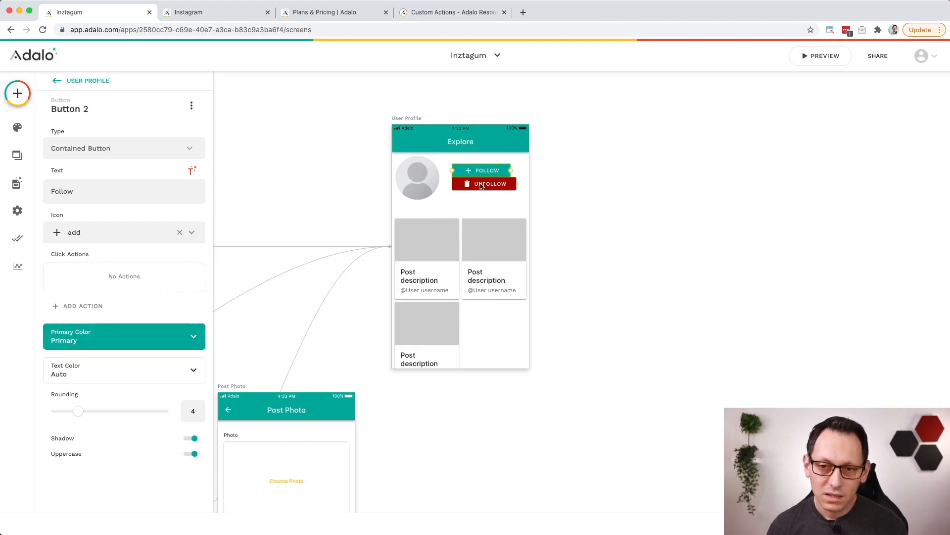
left_click(481, 187, "shift")
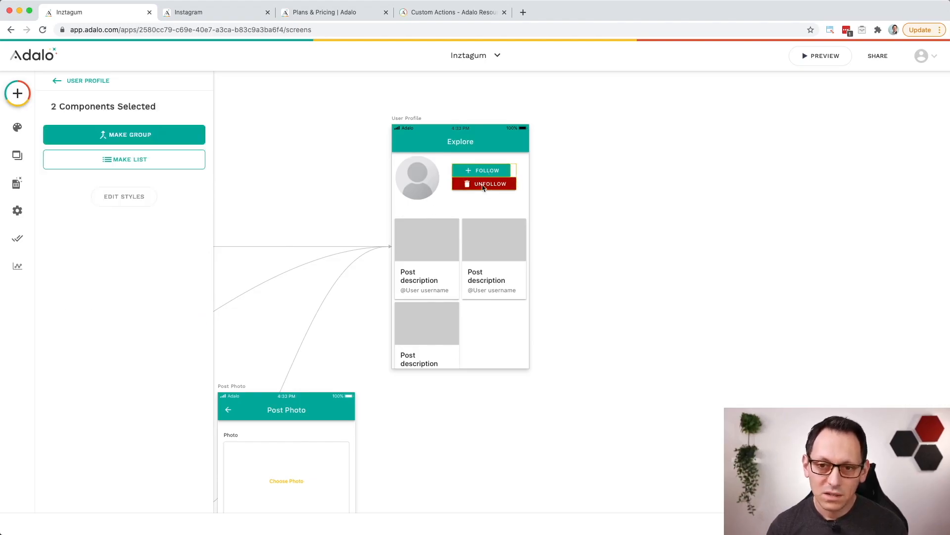
left_click(530, 177)
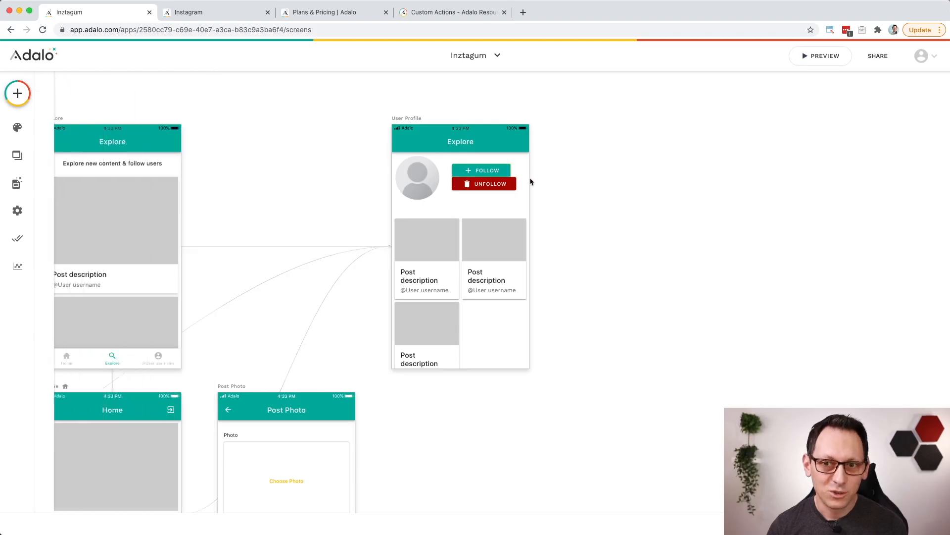
left_click(473, 172)
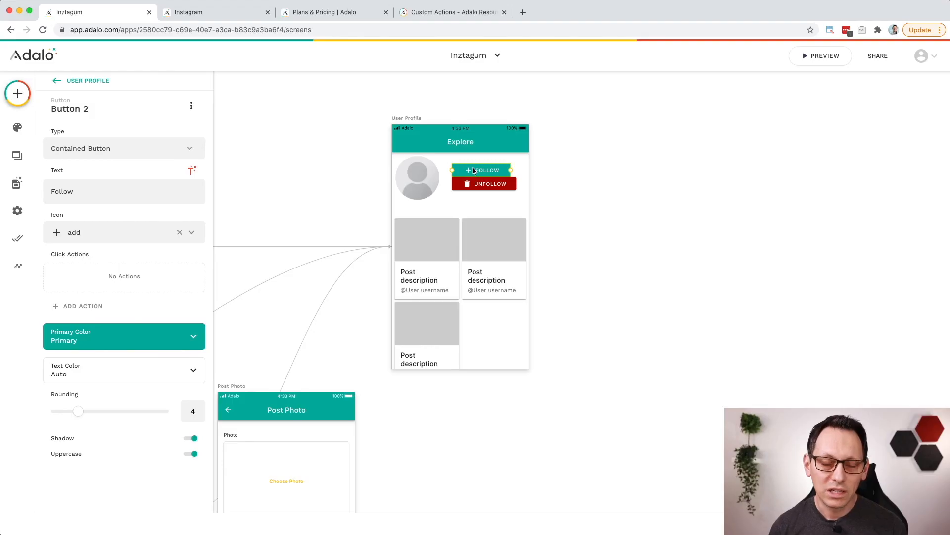
Step: Set the User Profile app bar title to @ followed by the dynamic value Current Post > User > Username
left_click(475, 144)
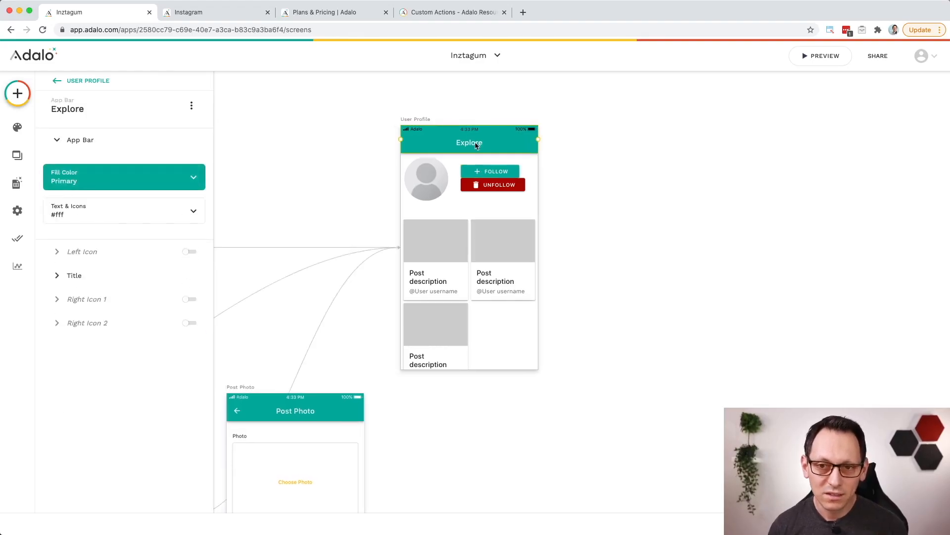
left_click(75, 275)
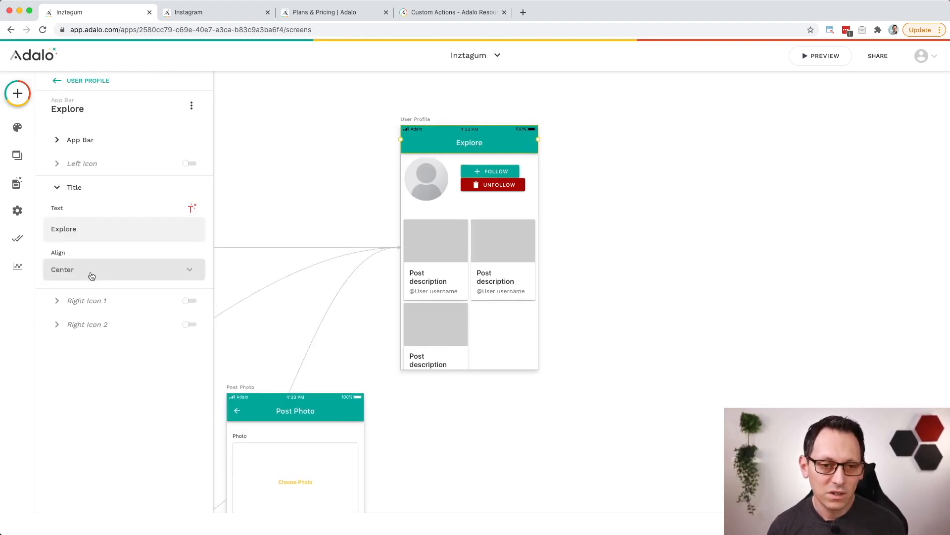
left_click(63, 228)
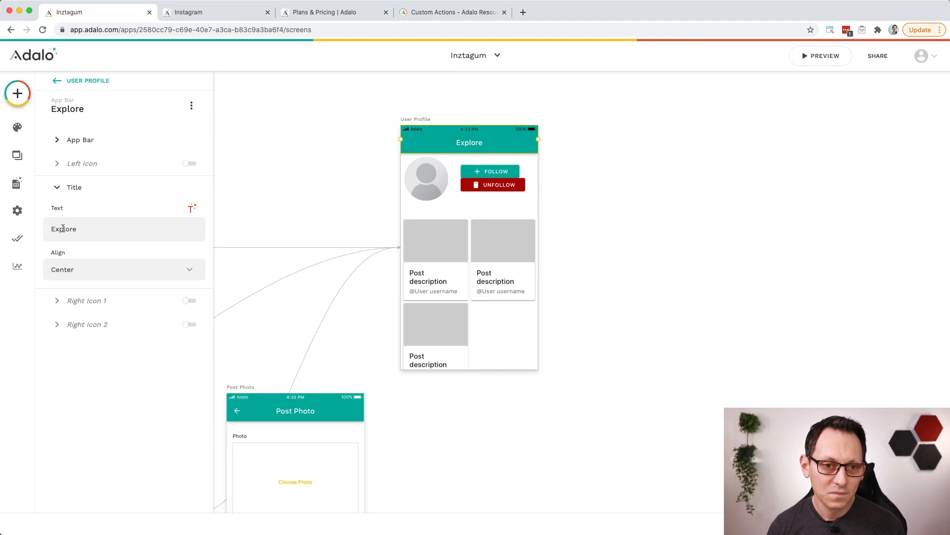
double_click(60, 229)
type("@")
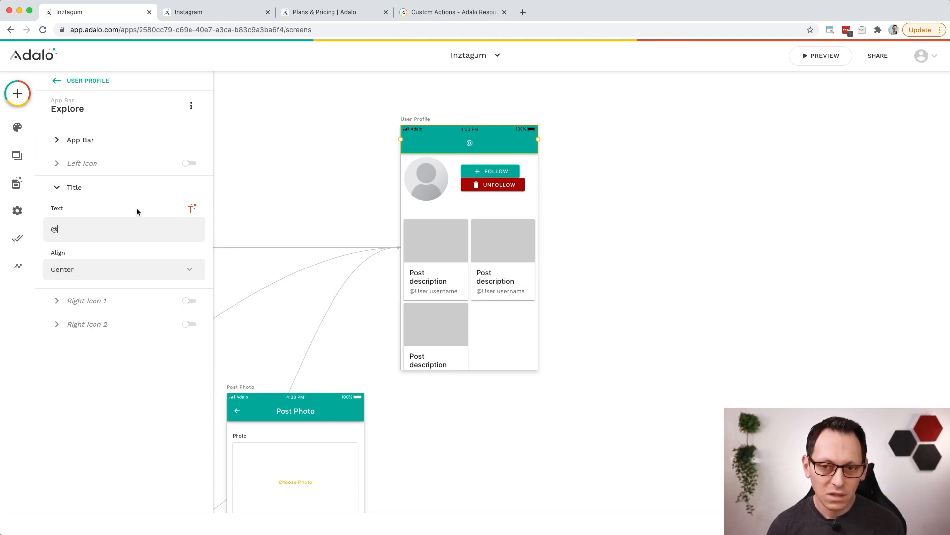
left_click(192, 207)
mouse_move(216, 237)
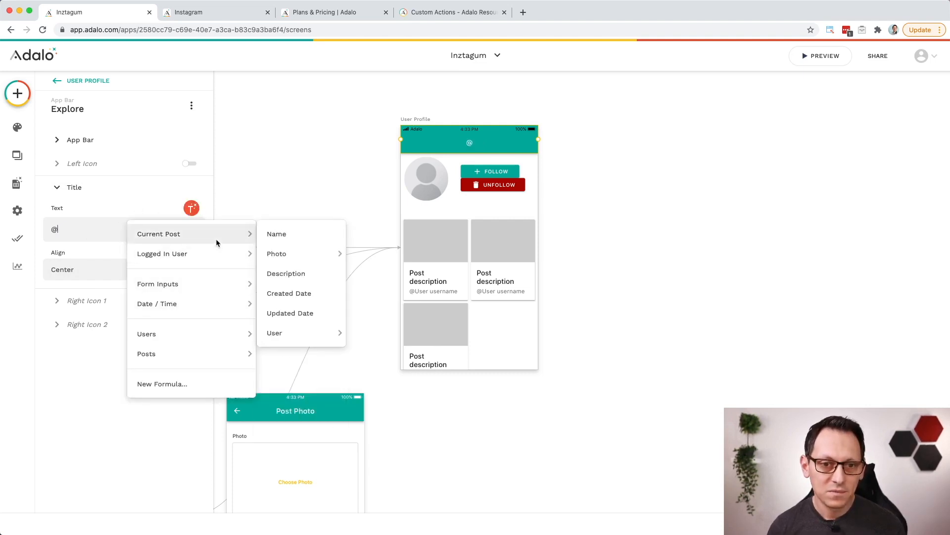
mouse_move(310, 330)
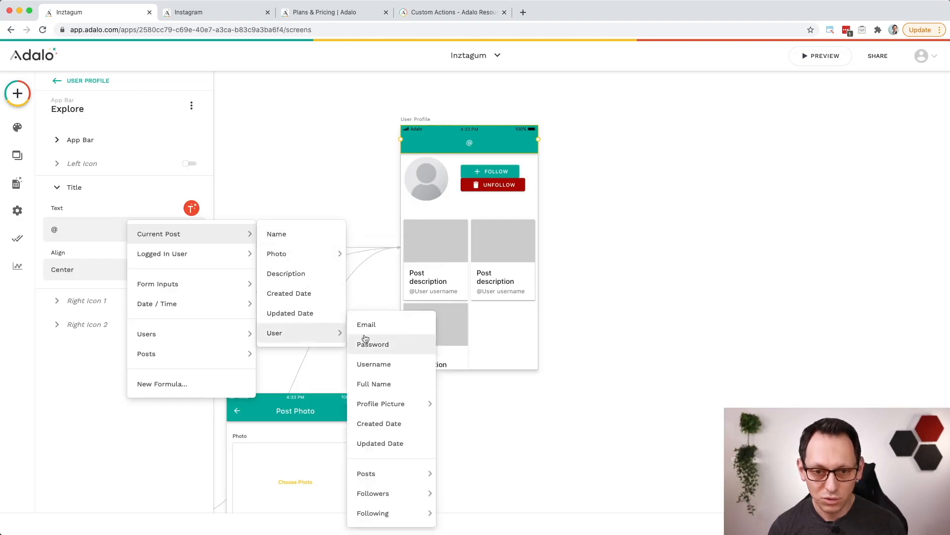
left_click(395, 365)
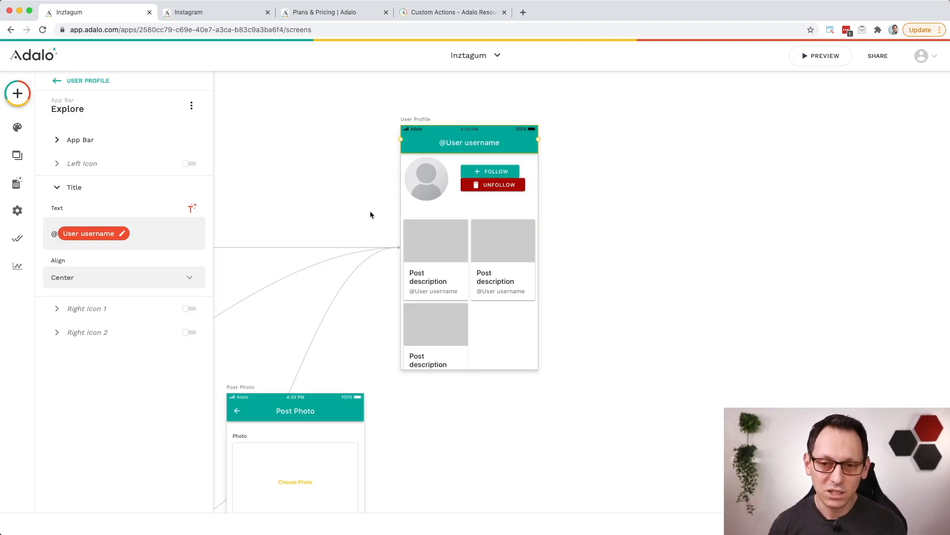
Step: Add an action to the Follow button that updates the Logged In User, with Following set to Add Current Post > User
left_click(498, 172)
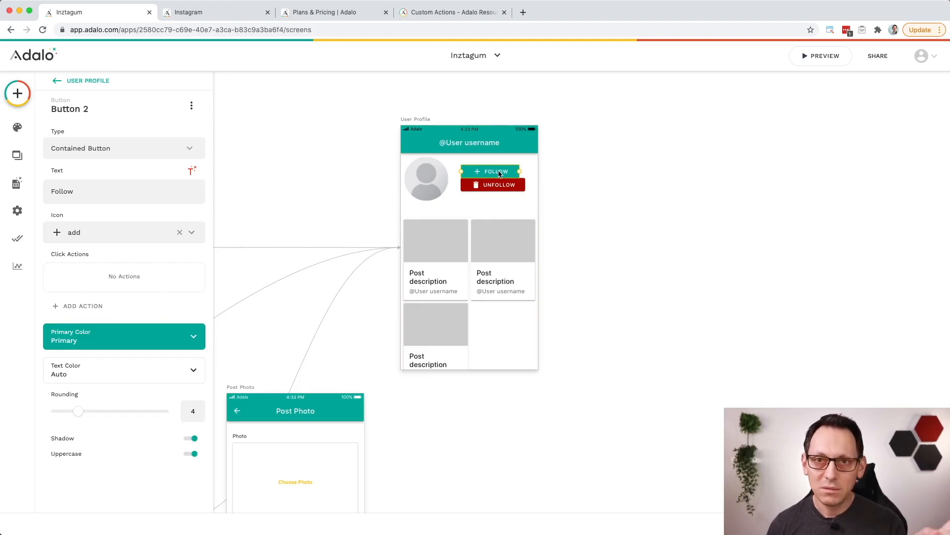
left_click(22, 181)
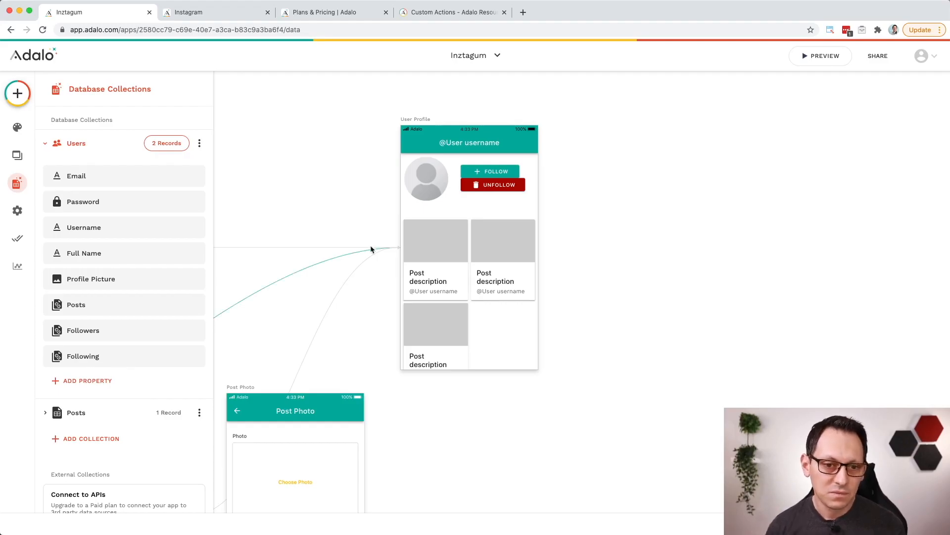
left_click(497, 172)
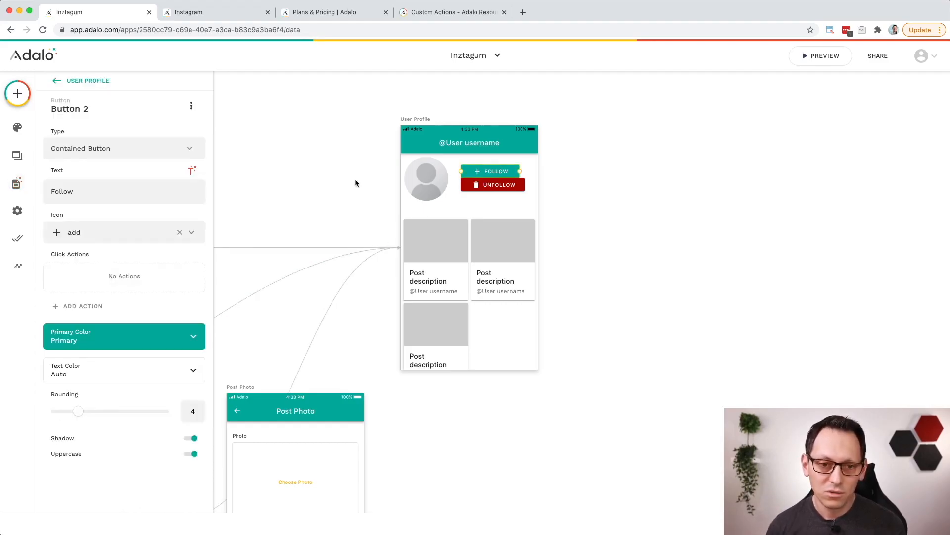
left_click(94, 306)
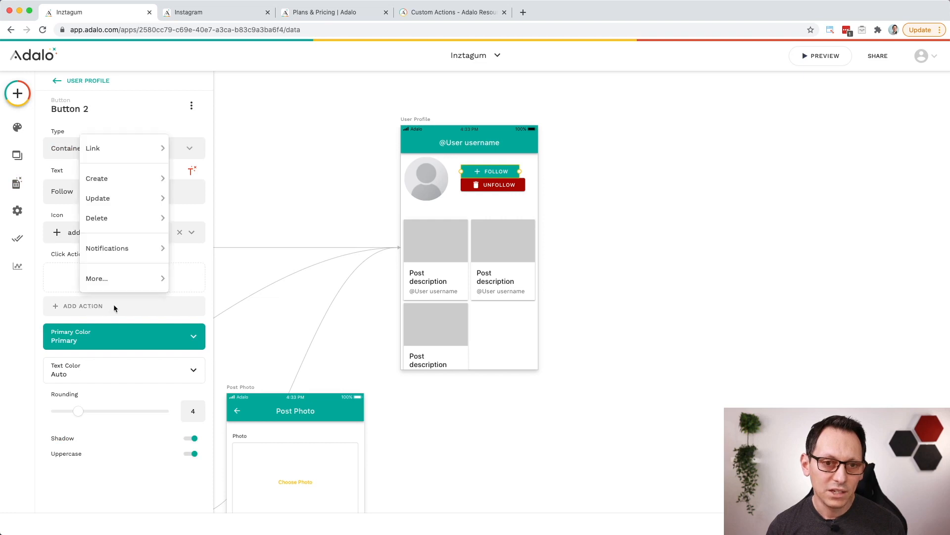
mouse_move(138, 200)
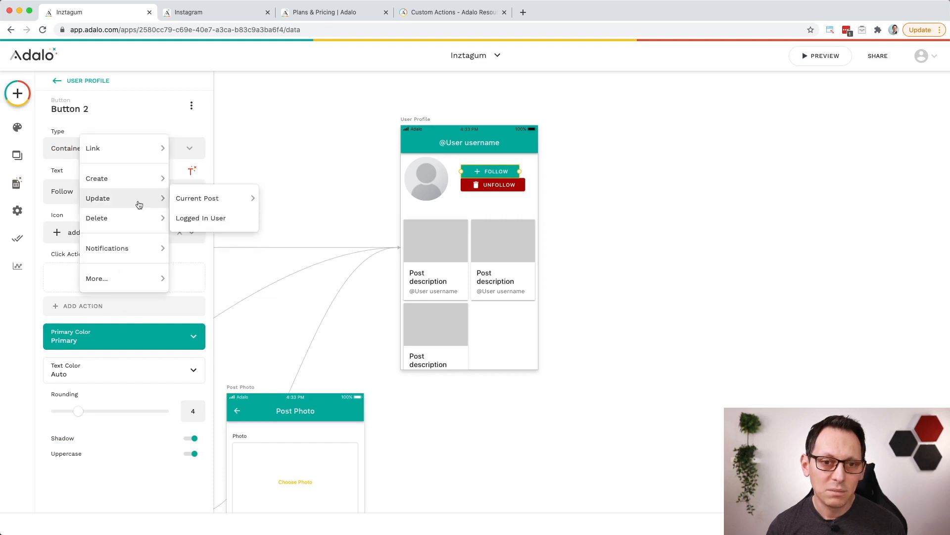
left_click(227, 219)
scroll(130, 310, "down", 10)
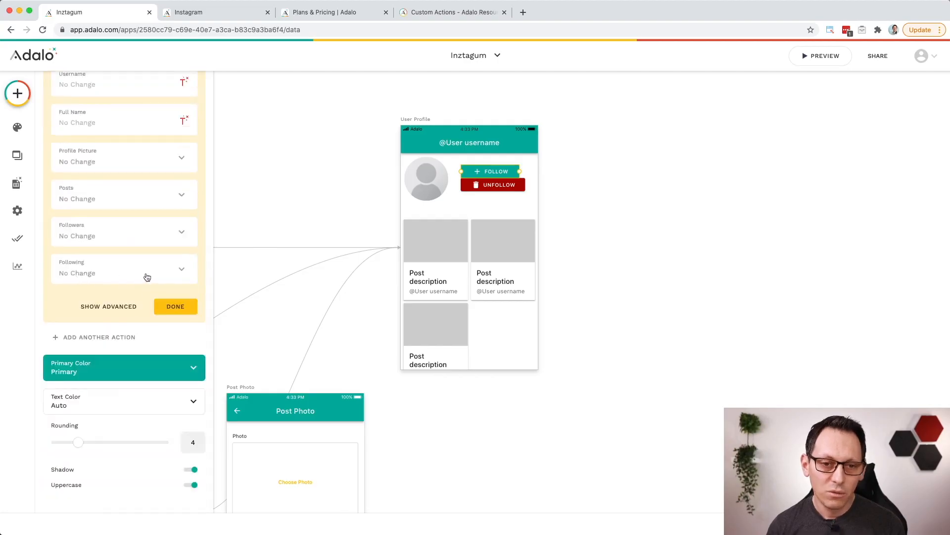
left_click(146, 276)
mouse_move(163, 298)
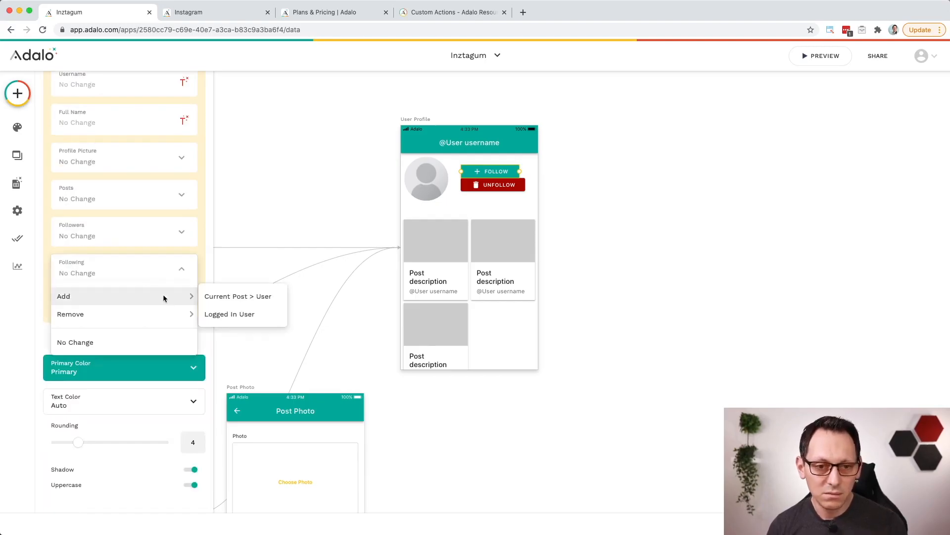
left_click(276, 297)
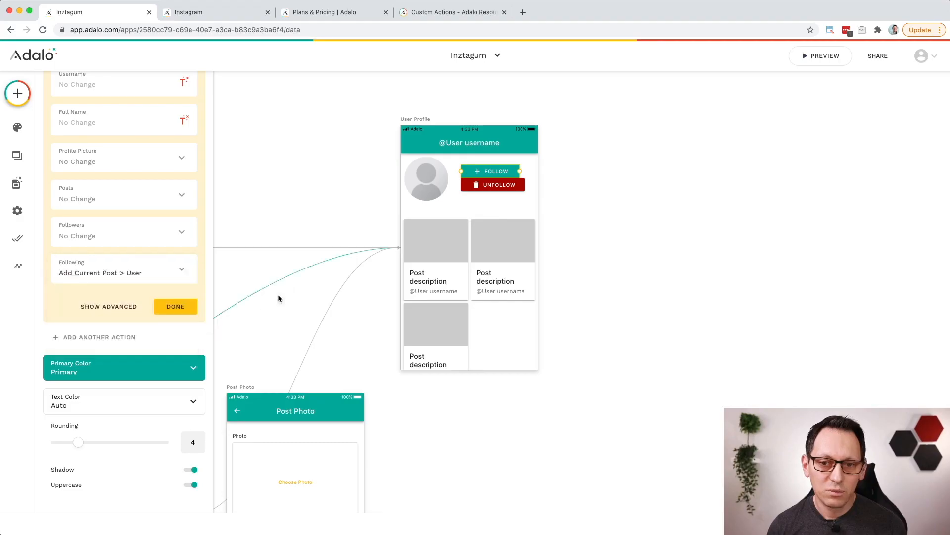
scroll(330, 181, "up", 2)
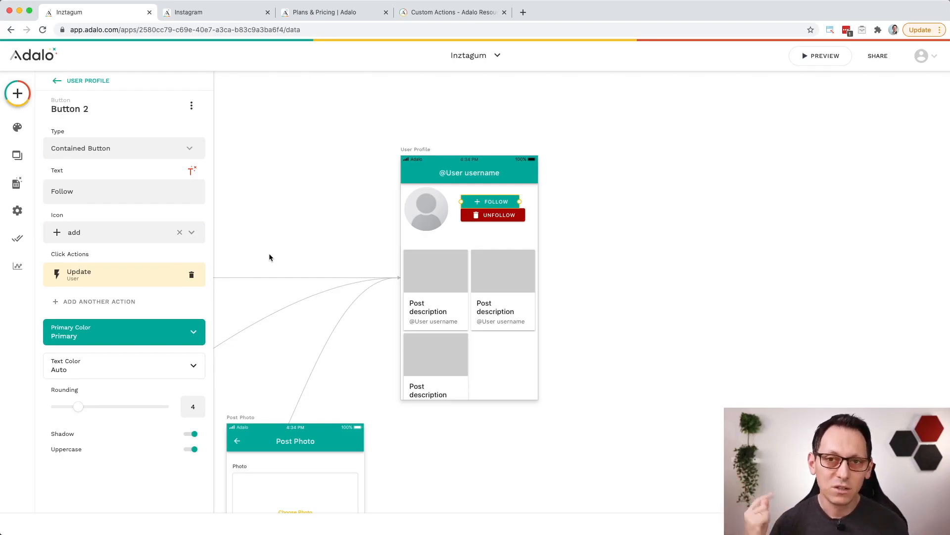
Step: Add a second Follow button action that updates Current Post > User, with Followers set to Add Logged In User
left_click(121, 302)
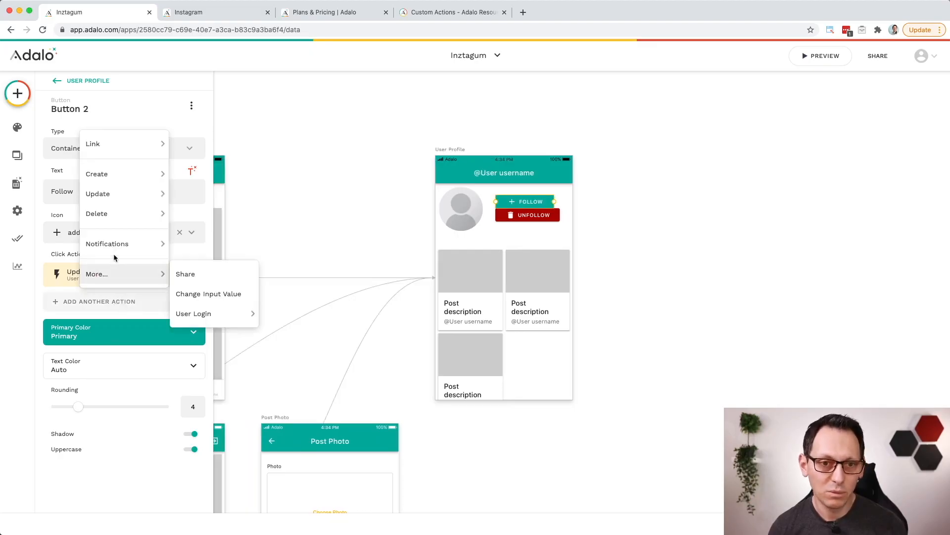
mouse_move(122, 196)
mouse_move(218, 195)
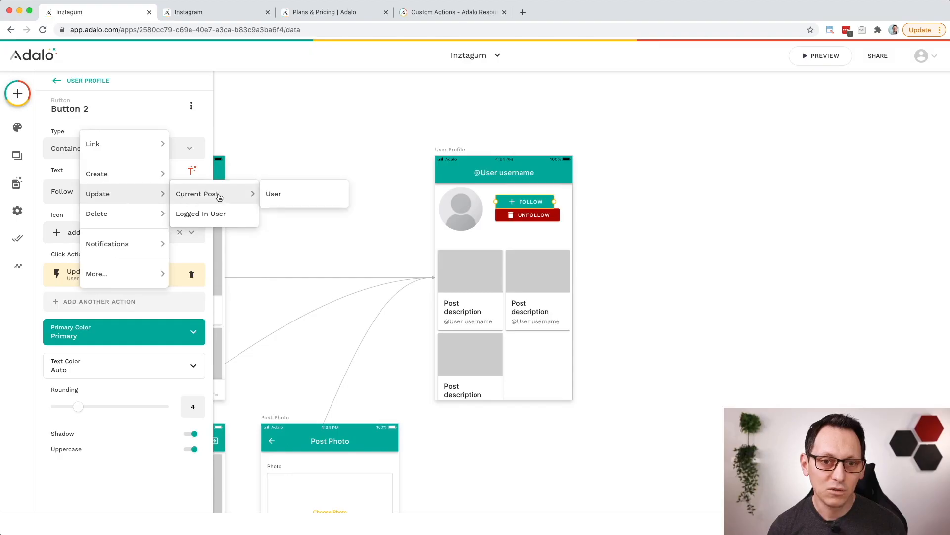
left_click(328, 194)
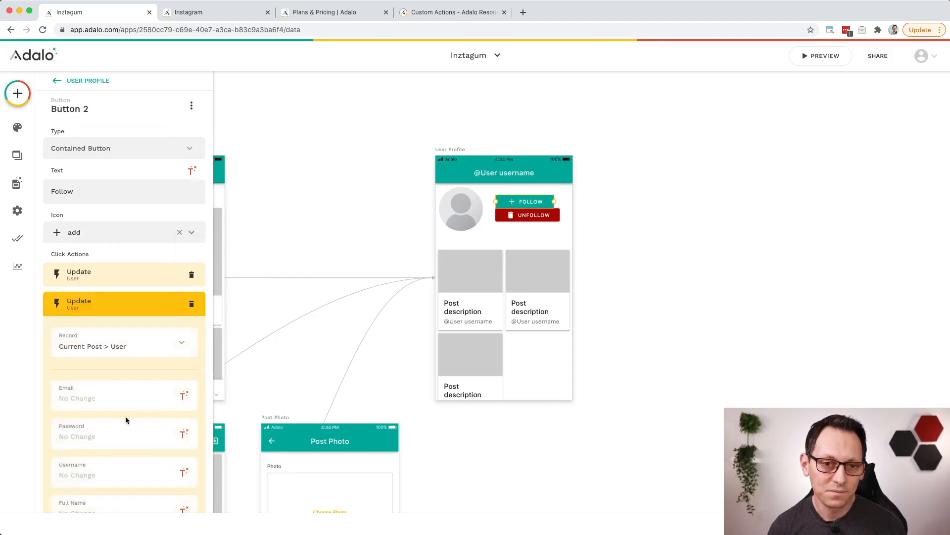
scroll(126, 420, "down", 5)
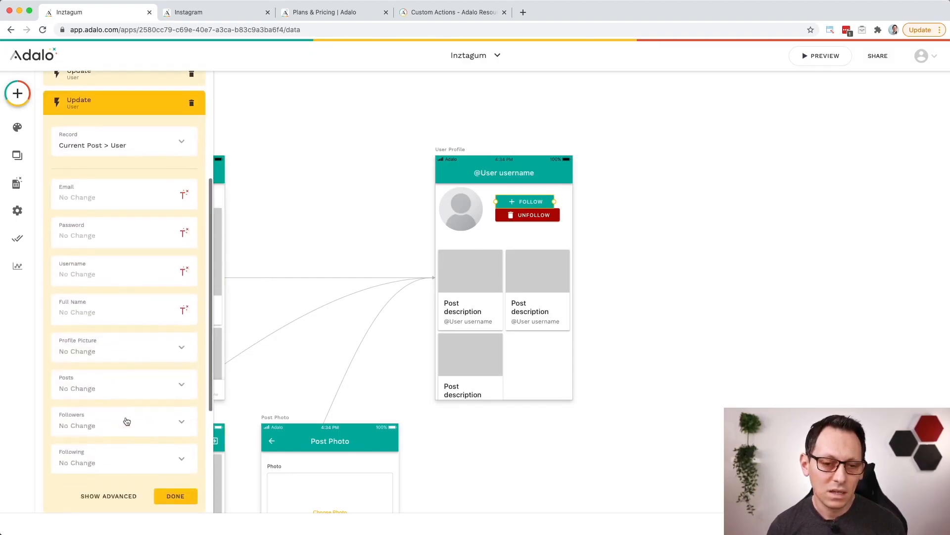
left_click(96, 427)
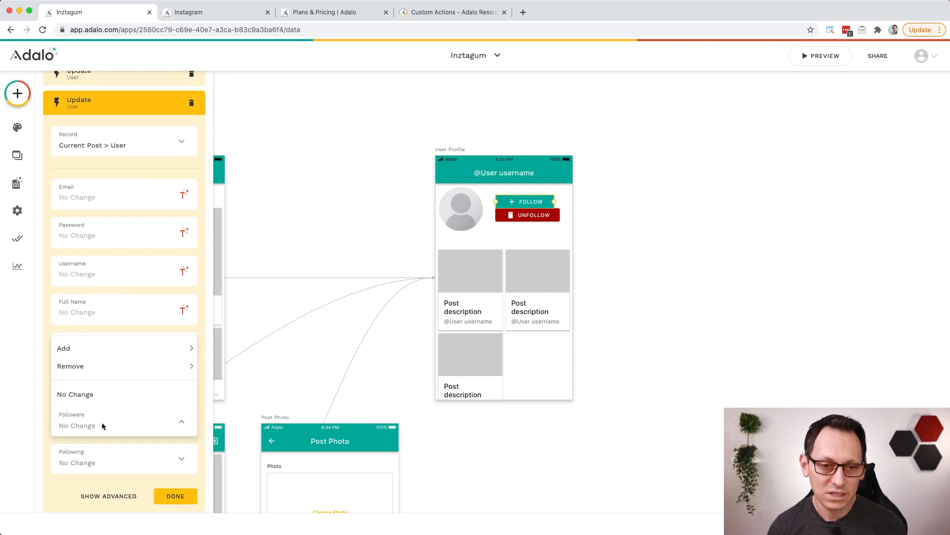
mouse_move(128, 352)
left_click(242, 370)
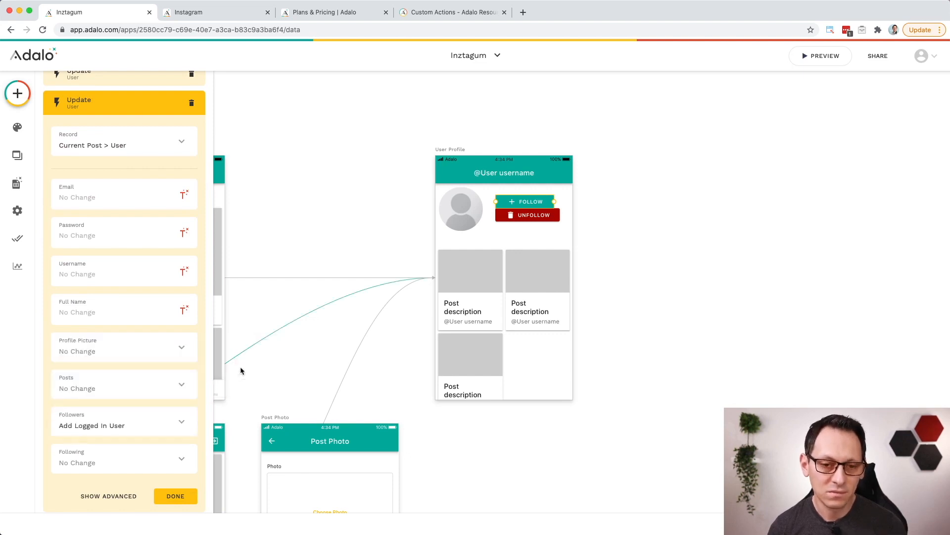
left_click(194, 490)
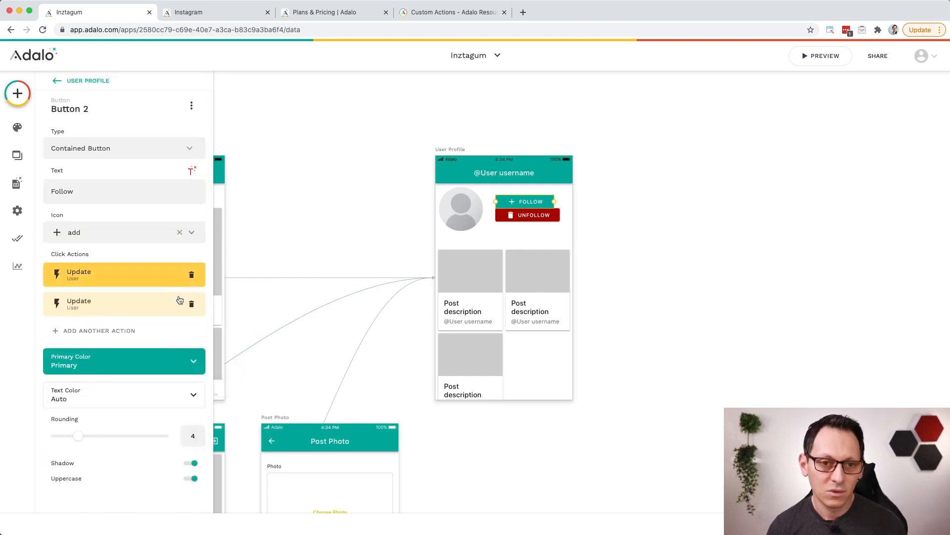
Step: Add an action to the Unfollow button that updates the Logged In User, with Following set to Remove Current Post > User
scroll(403, 239, "right", 5)
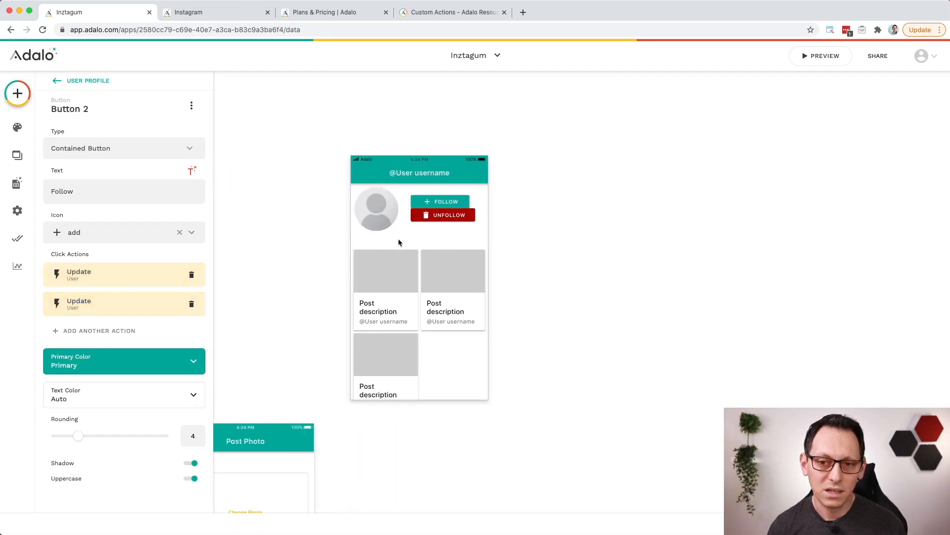
left_click(438, 219)
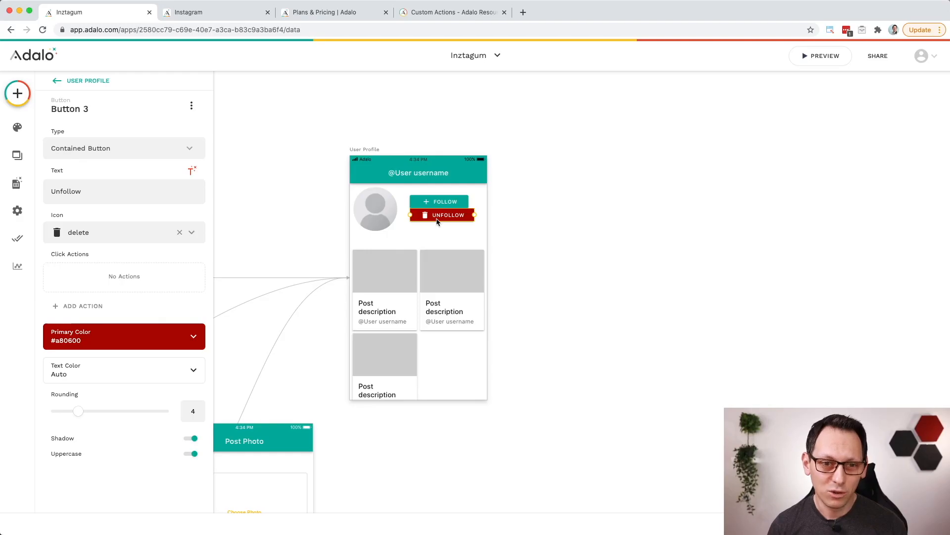
left_click(85, 307)
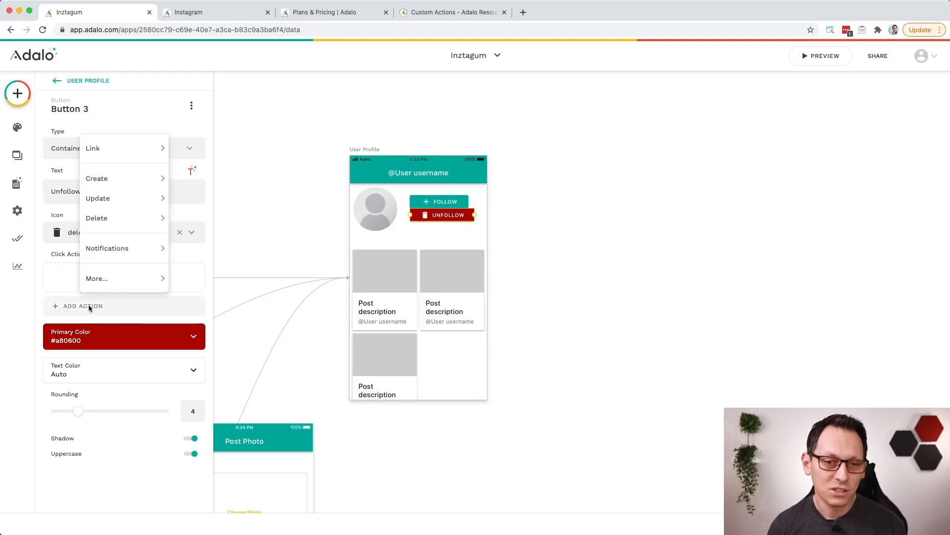
mouse_move(139, 196)
left_click(216, 218)
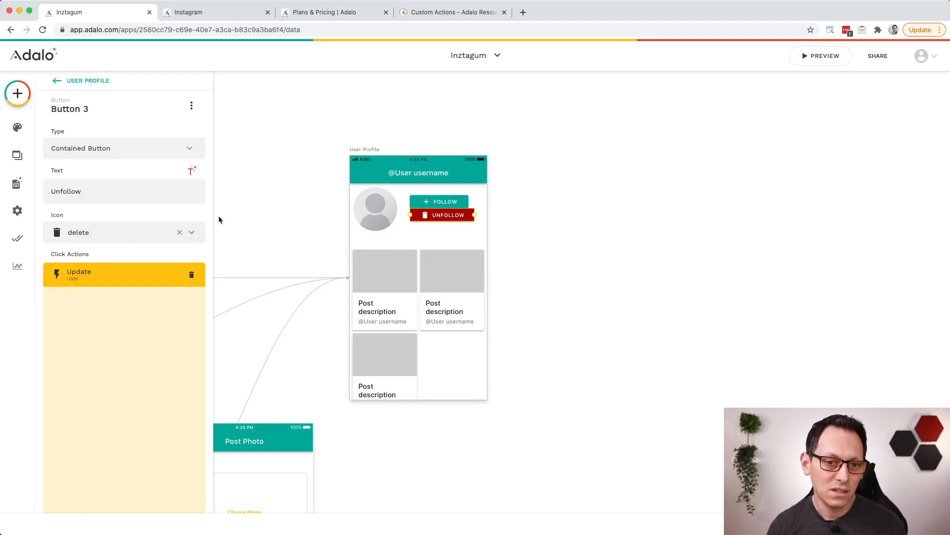
scroll(121, 410, "down", 3)
left_click(134, 462)
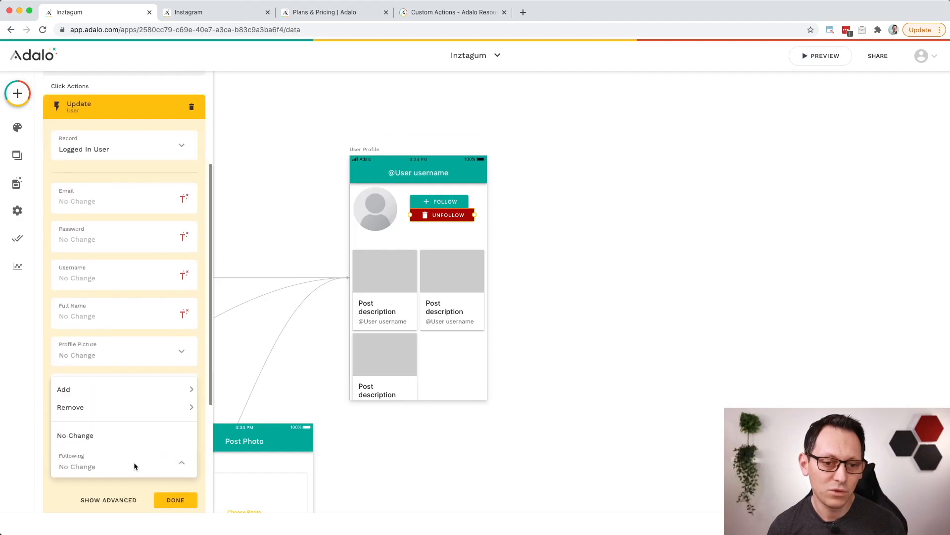
mouse_move(128, 406)
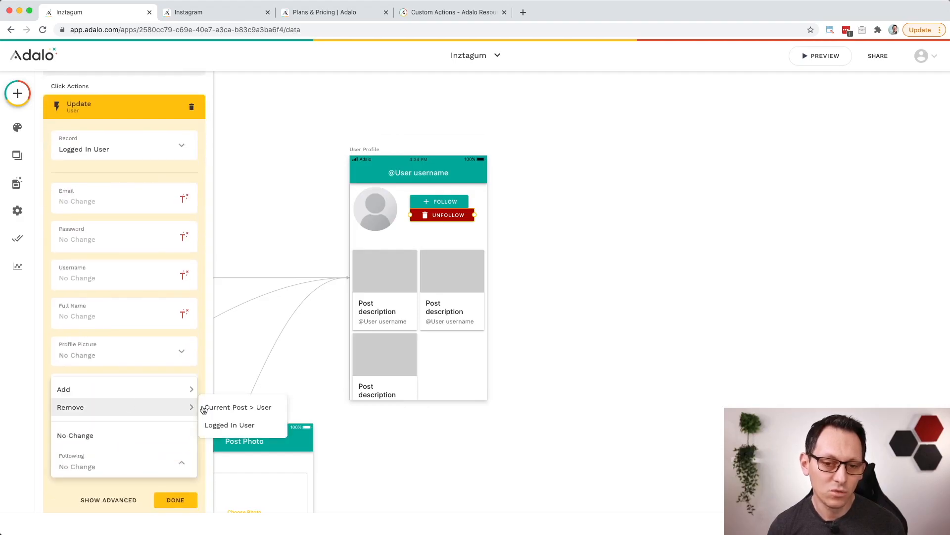
left_click(247, 407)
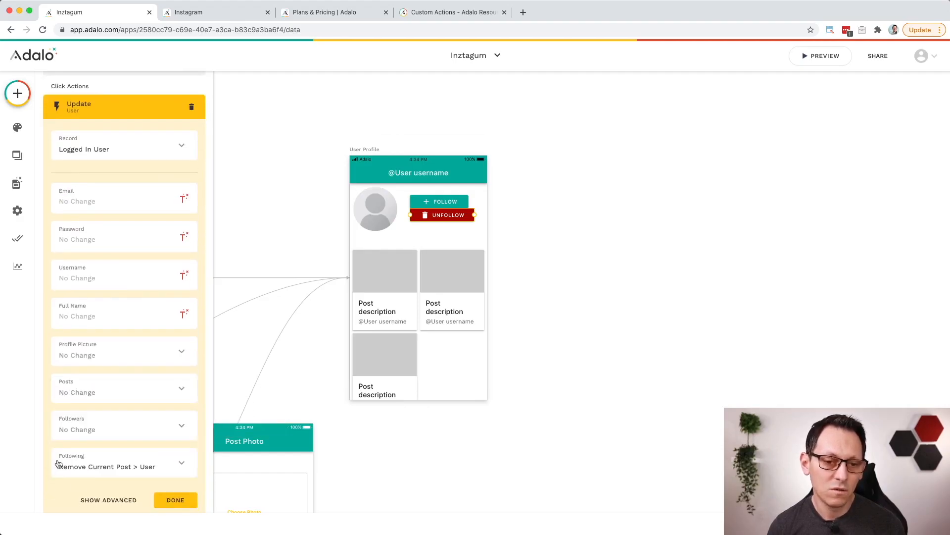
left_click(171, 501)
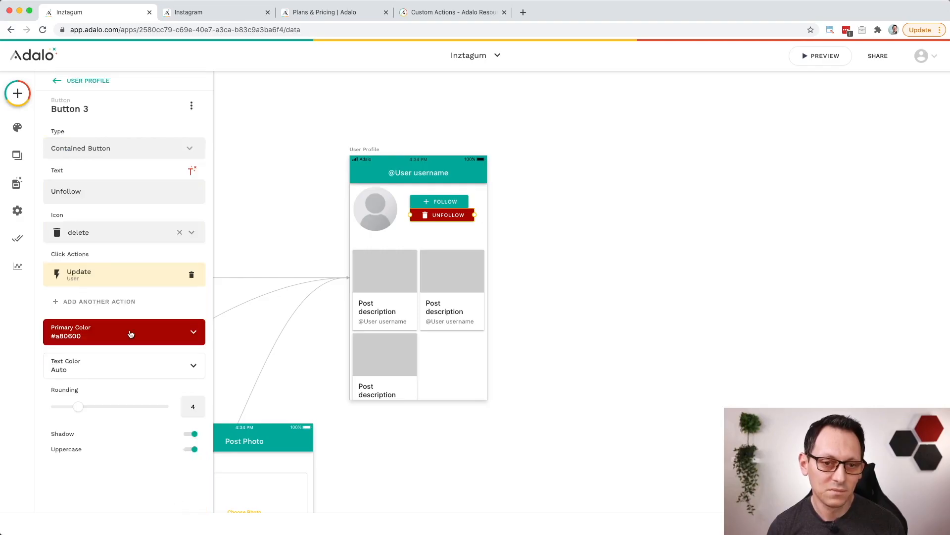
Step: Add a second Unfollow button action that updates Current Post > User, with Followers set to Remove Logged In User
left_click(129, 301)
mouse_move(133, 196)
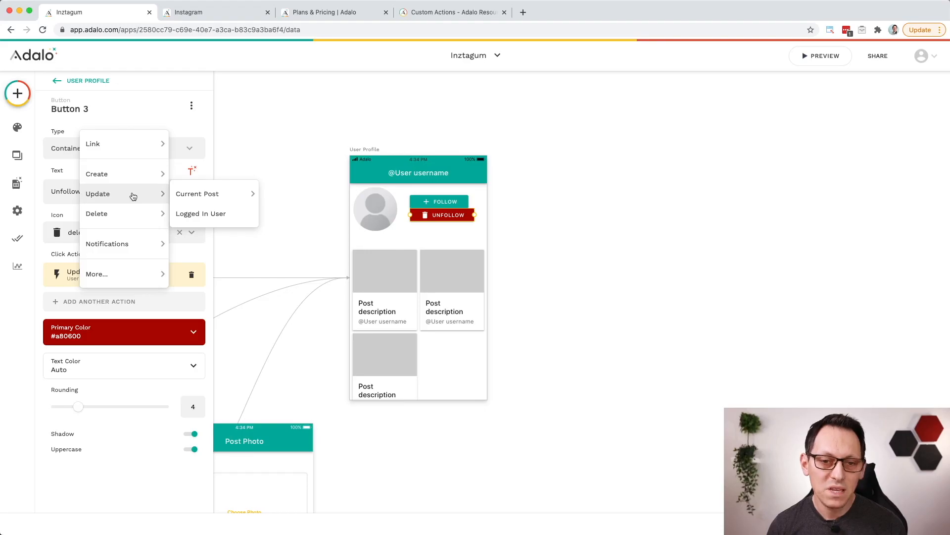
mouse_move(239, 193)
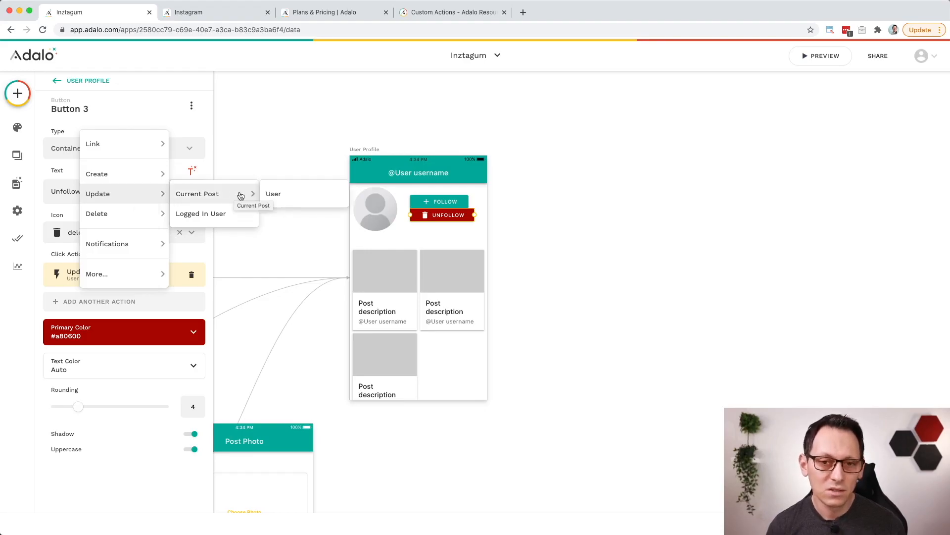
left_click(299, 197)
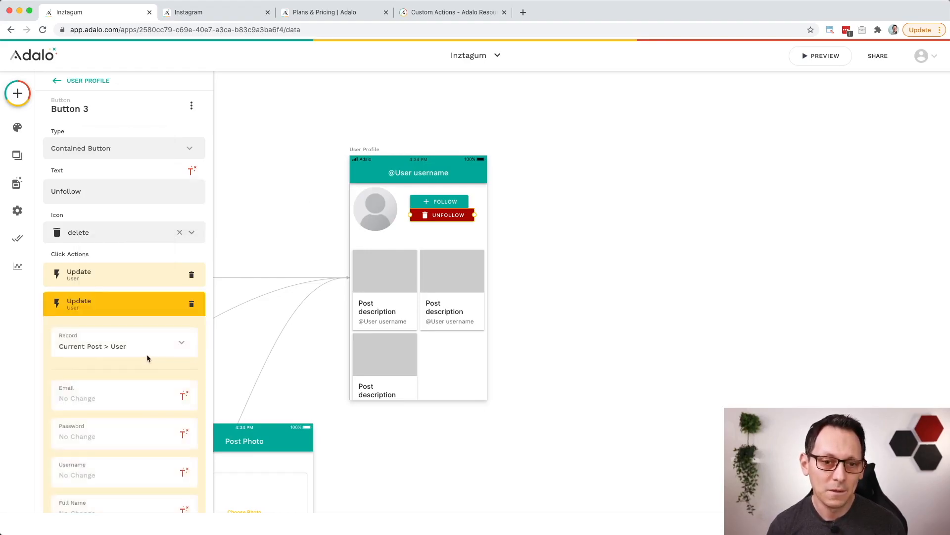
scroll(147, 352, "down", 5)
scroll(147, 359, "down", 2)
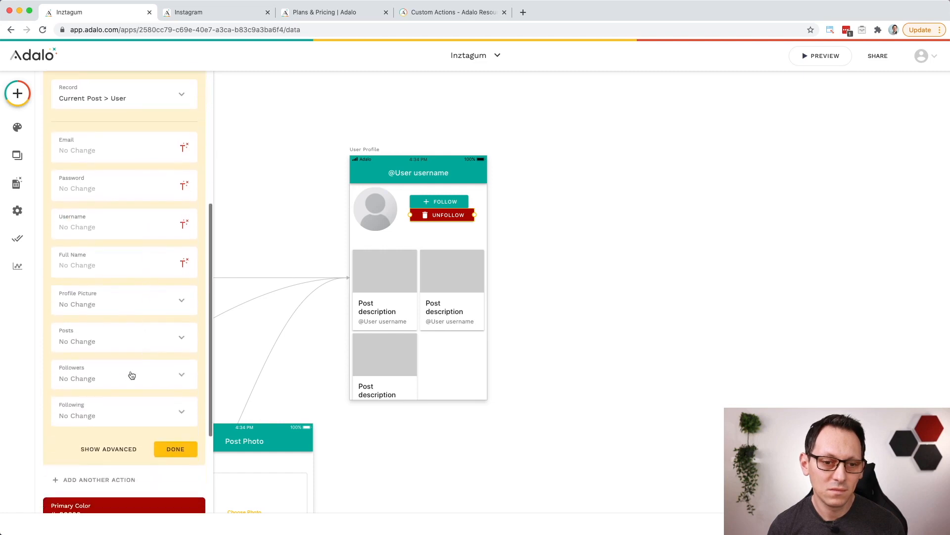
left_click(103, 378)
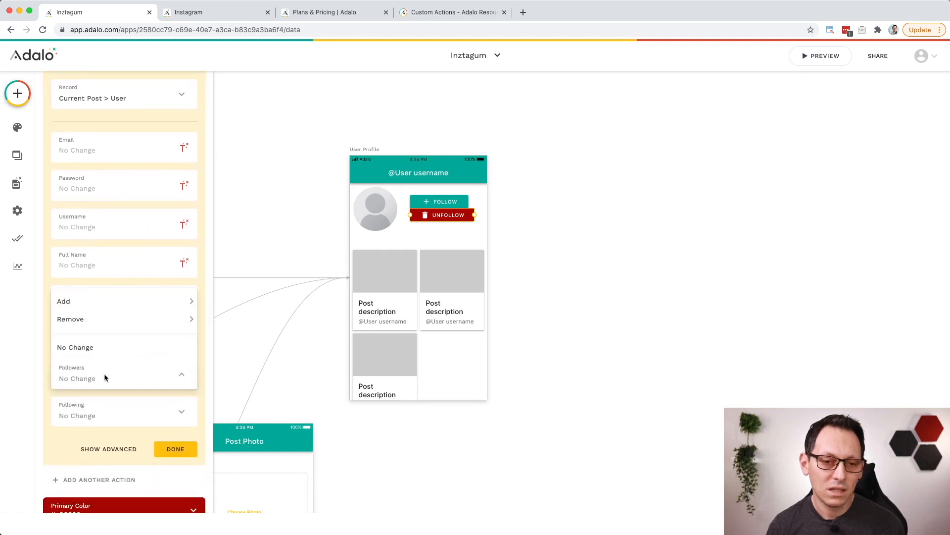
mouse_move(121, 321)
left_click(230, 336)
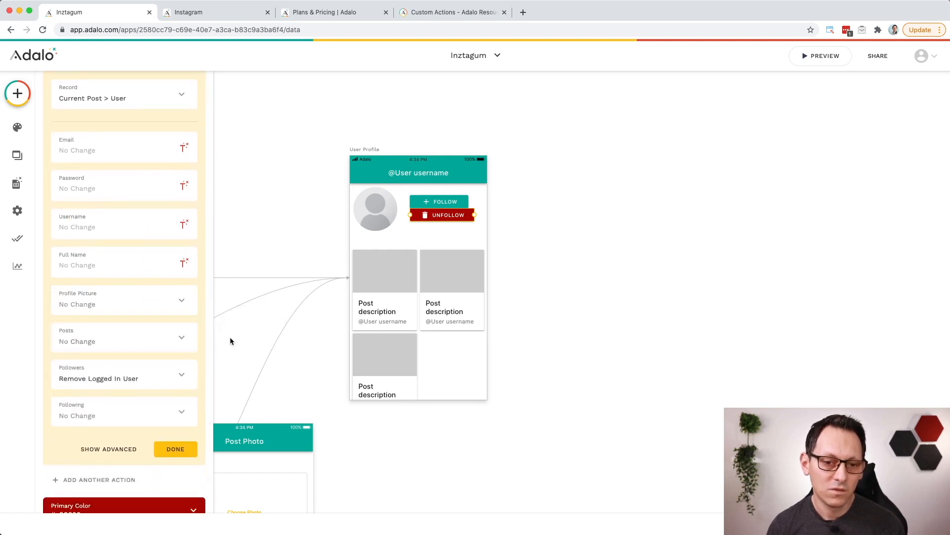
left_click(186, 448)
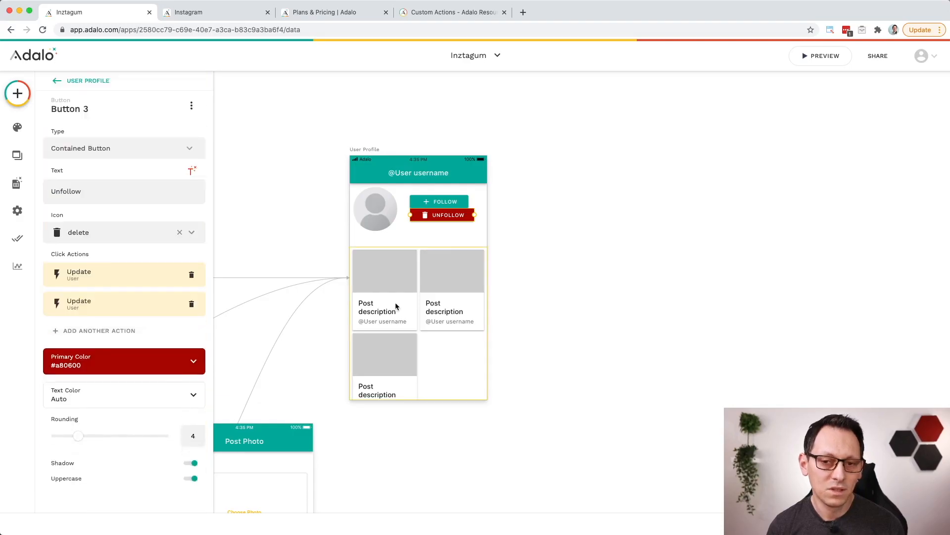
Step: Filter the Home screen's card list of posts to Logged In User > Following > Posts
left_click(312, 223)
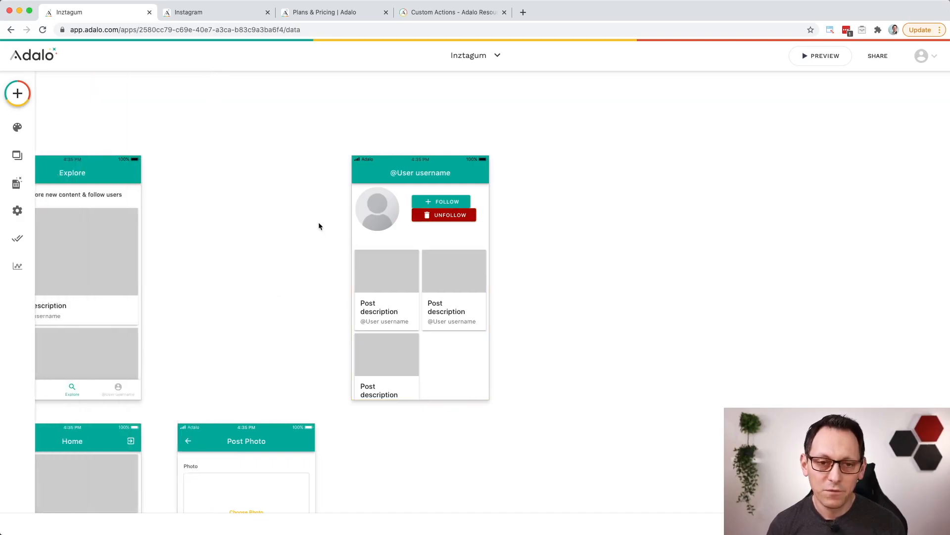
scroll(320, 222, "left", 4)
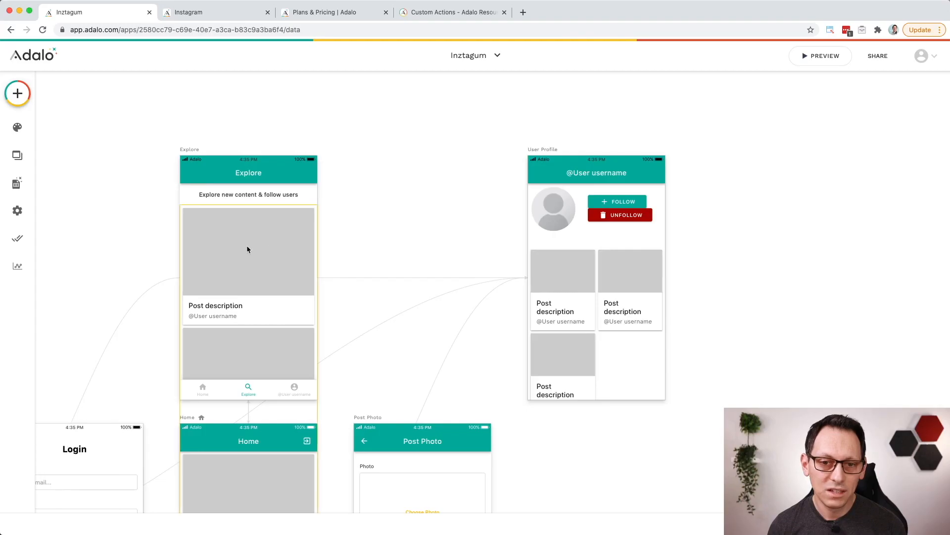
scroll(252, 256, "down", 6)
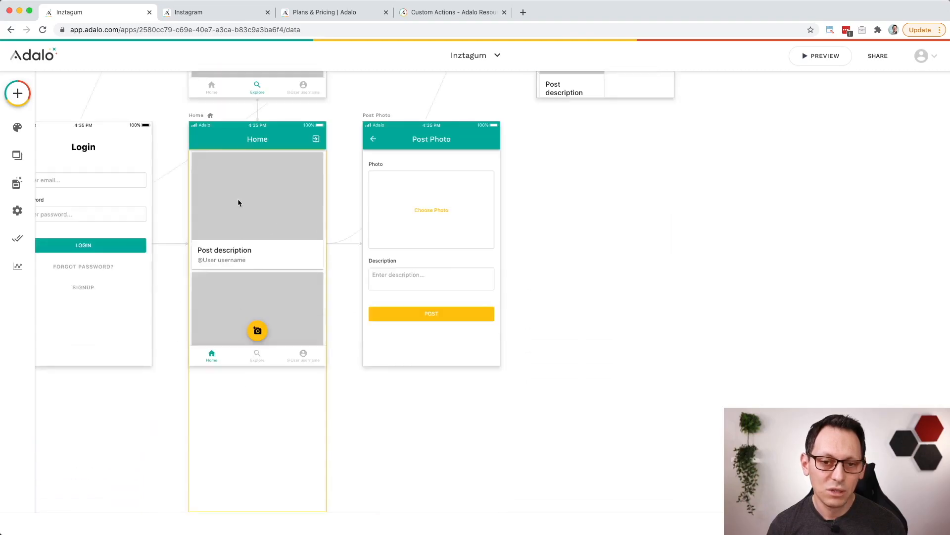
left_click(238, 202)
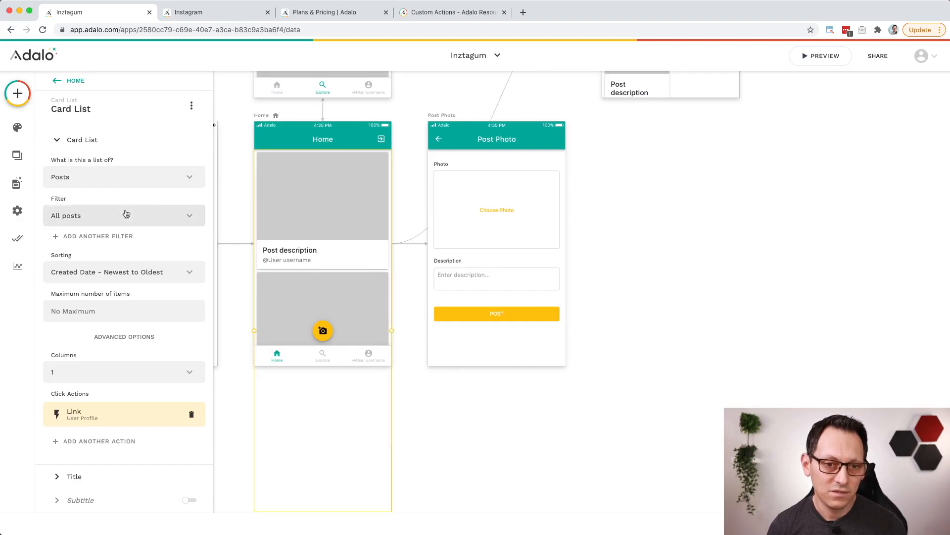
left_click(149, 216)
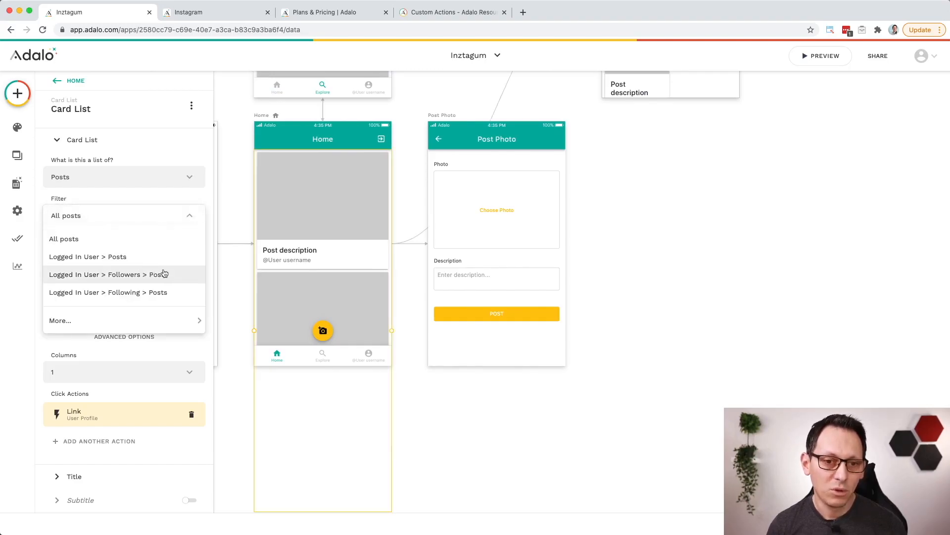
left_click(119, 293)
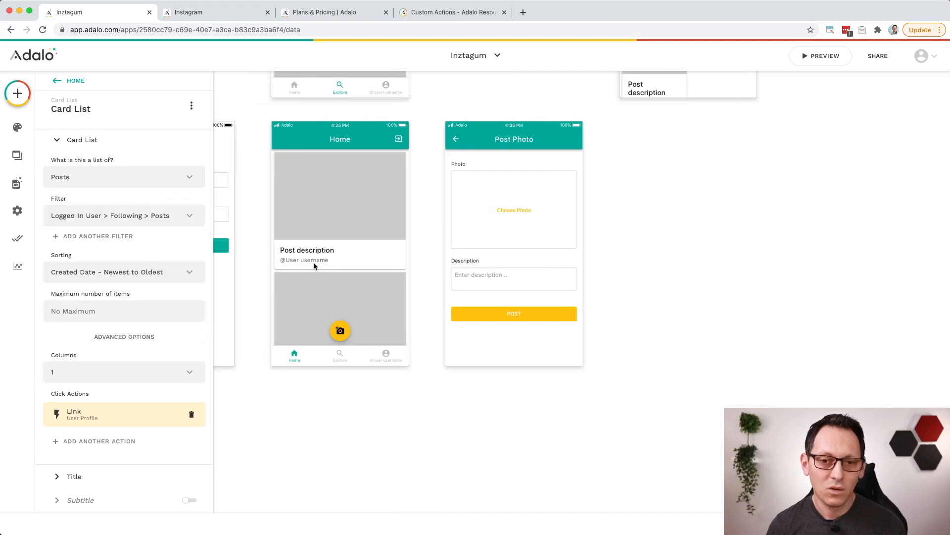
scroll(260, 253, "up", 5)
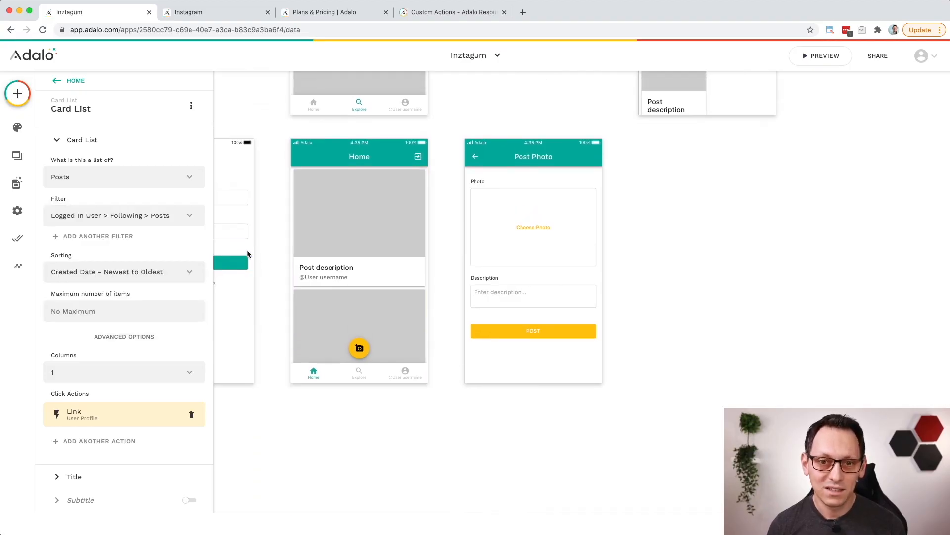
scroll(252, 246, "up", 5)
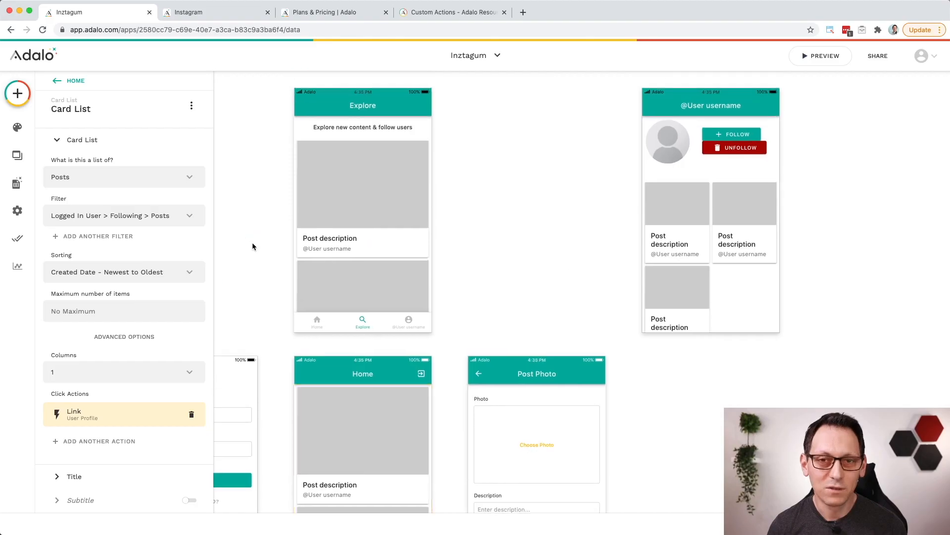
left_click(821, 56)
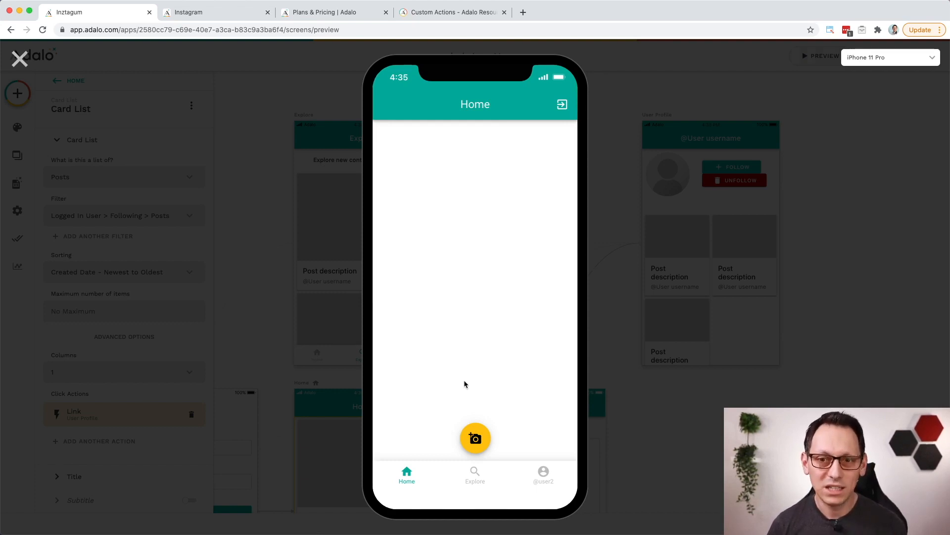
left_click(475, 478)
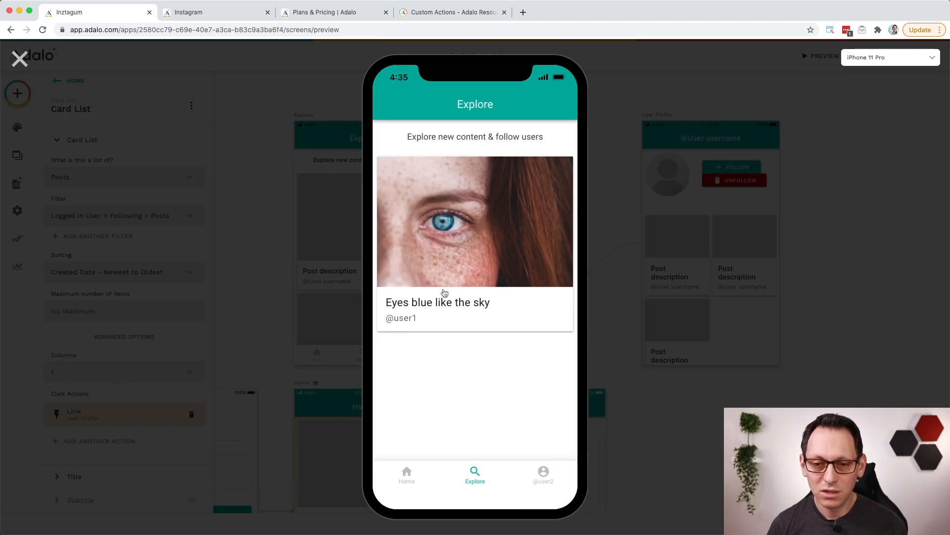
left_click(479, 254)
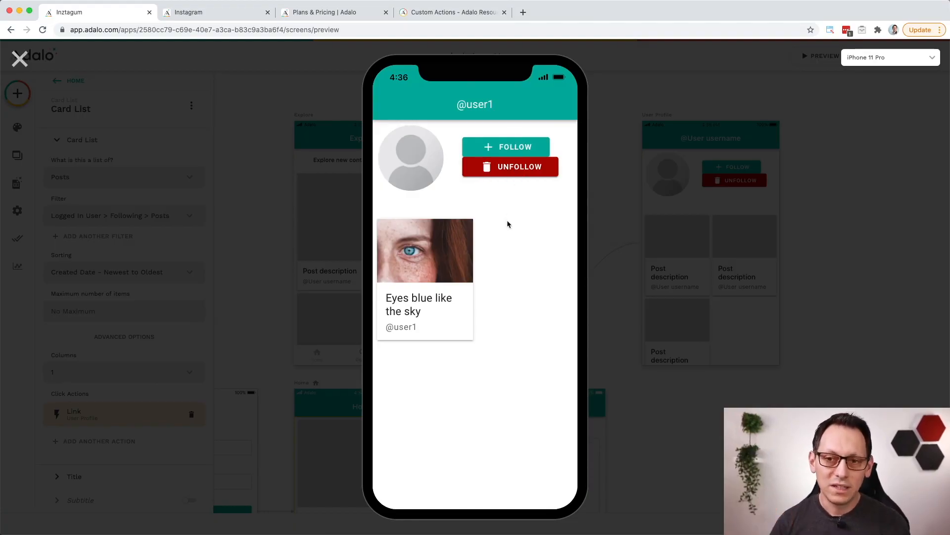
left_click(512, 149)
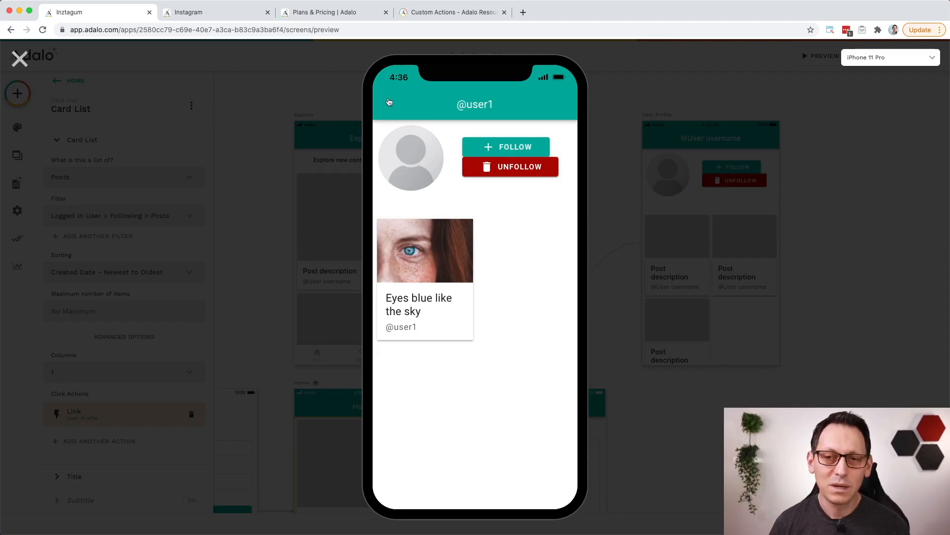
left_click(19, 59)
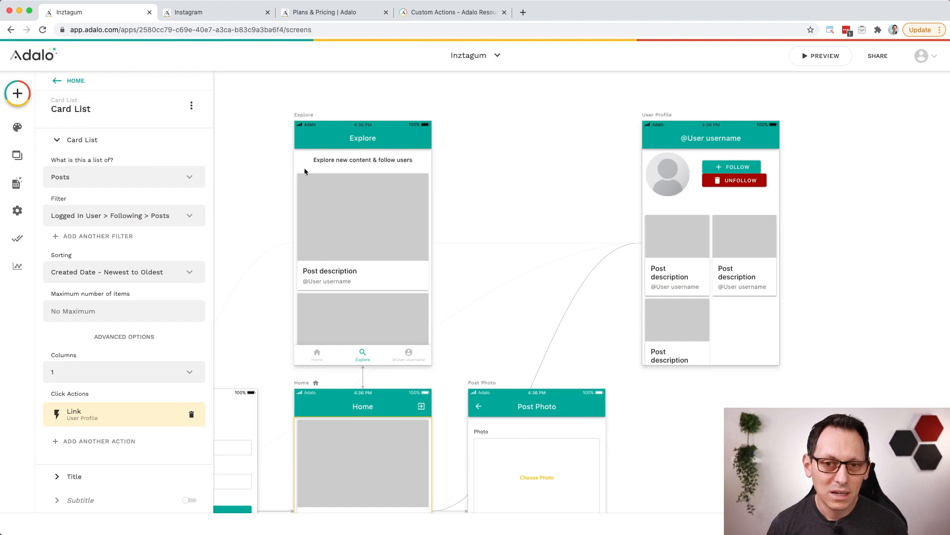
Step: Enable the left icon of the User Profile app bar and set it to arrow_back
left_click(729, 144)
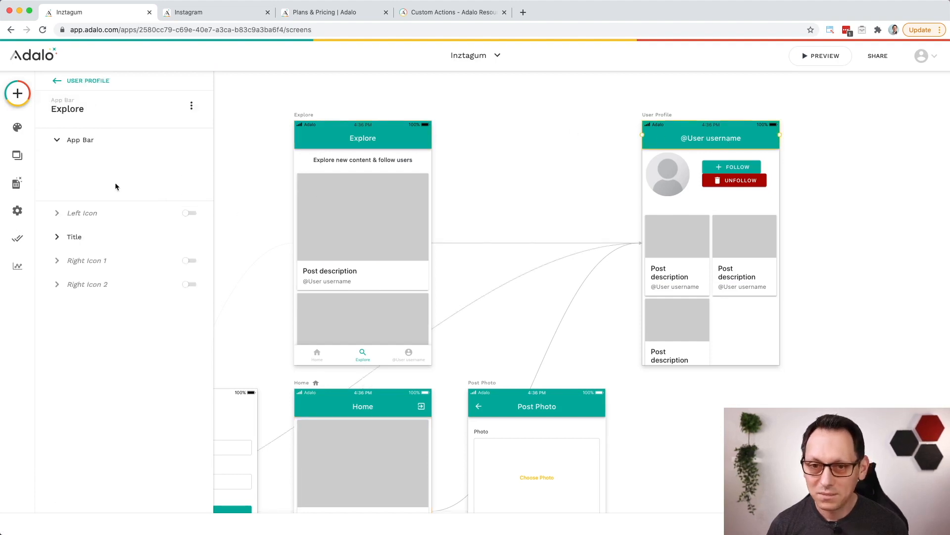
left_click(190, 252)
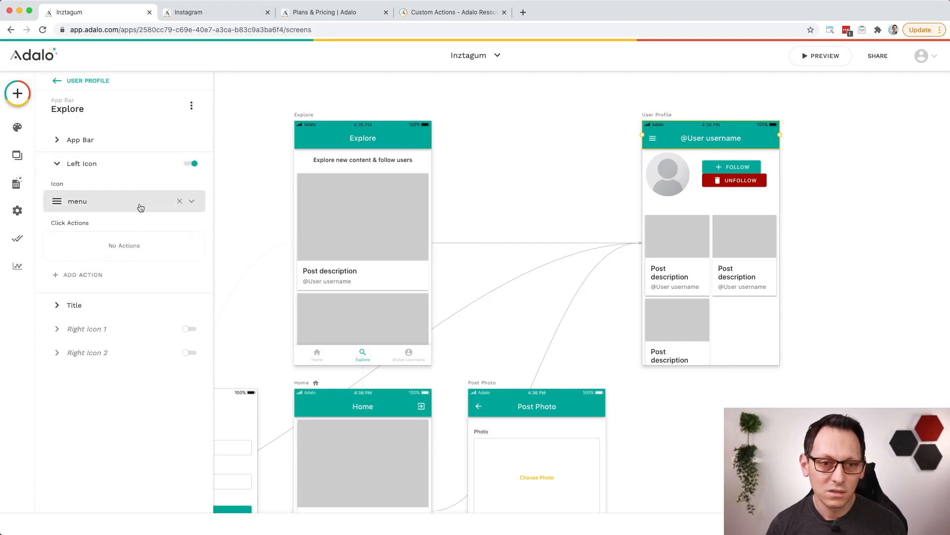
left_click(145, 203)
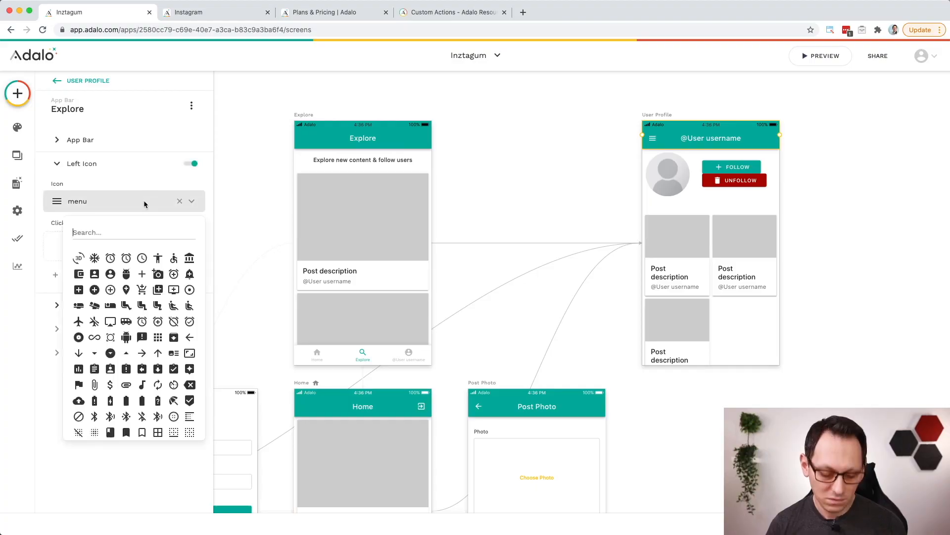
type("back")
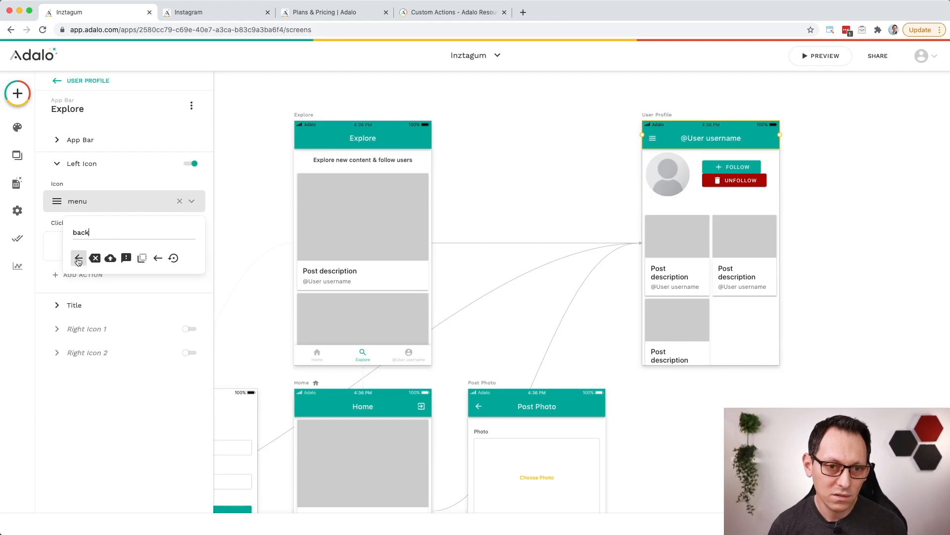
left_click(78, 257)
Step: Add a Link action to the User Profile app bar's left icon that goes Back
left_click(104, 273)
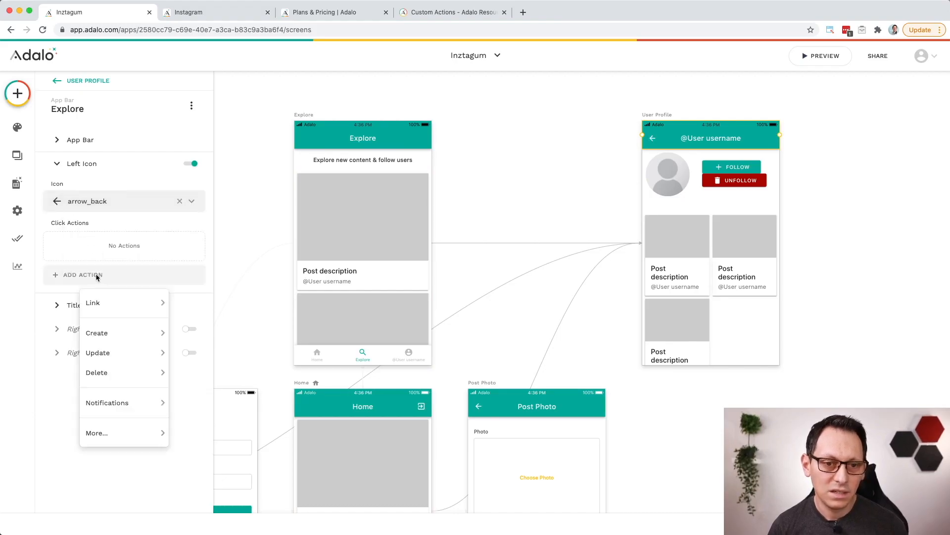
mouse_move(147, 308)
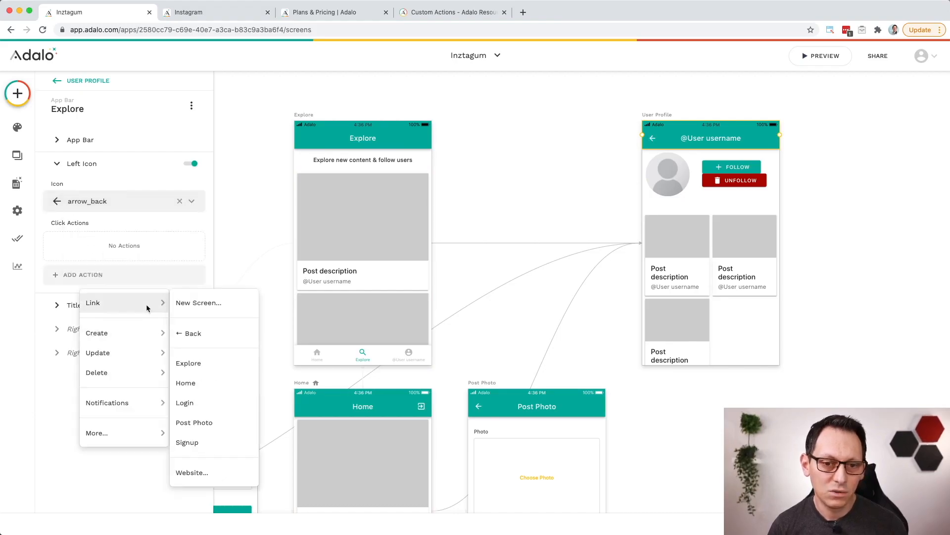
left_click(200, 334)
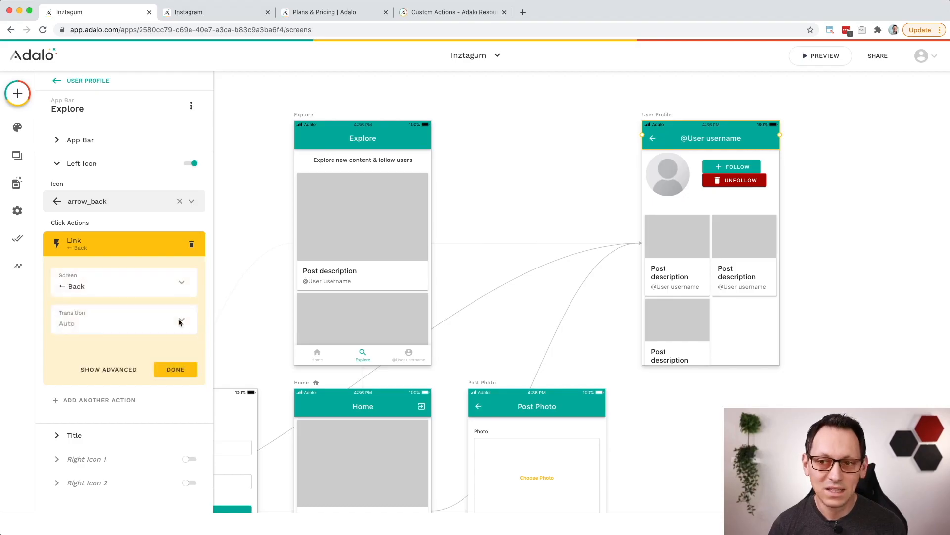
Step: Open the Users collection records and review each user's Posts, Followers and Following relationships
left_click(16, 184)
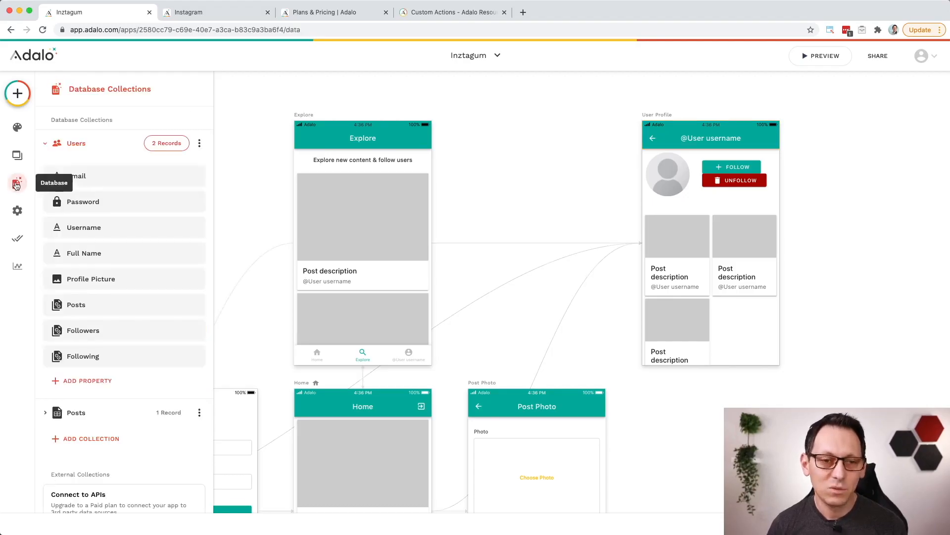
left_click(165, 144)
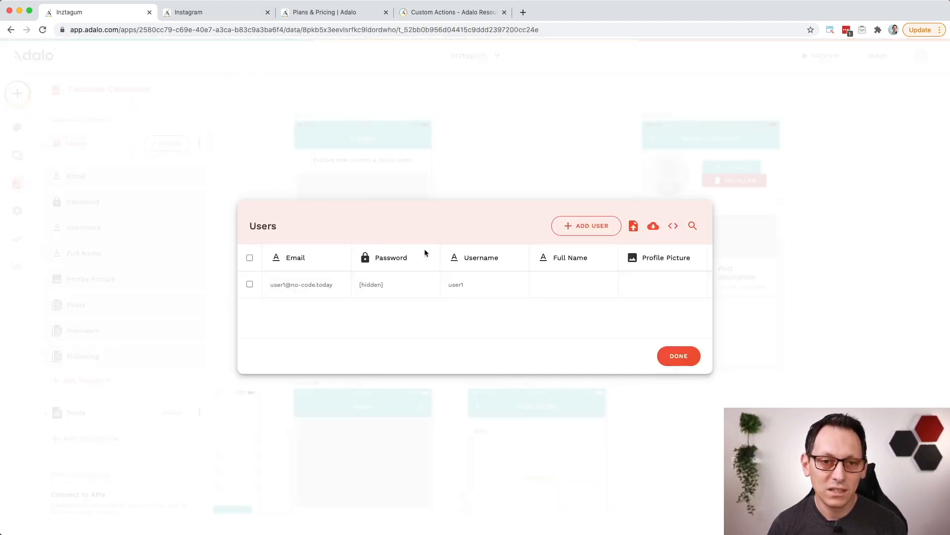
scroll(446, 301, "right", 5)
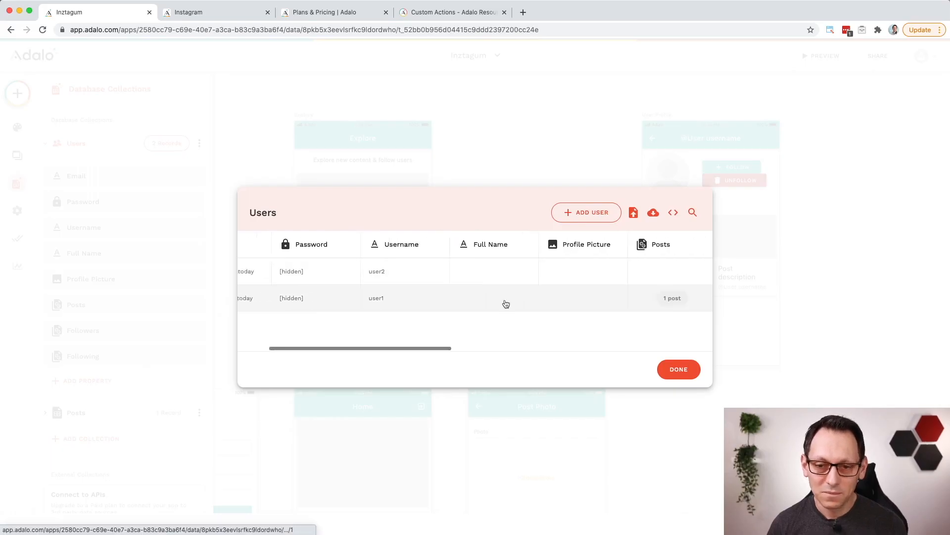
scroll(505, 302, "right", 3)
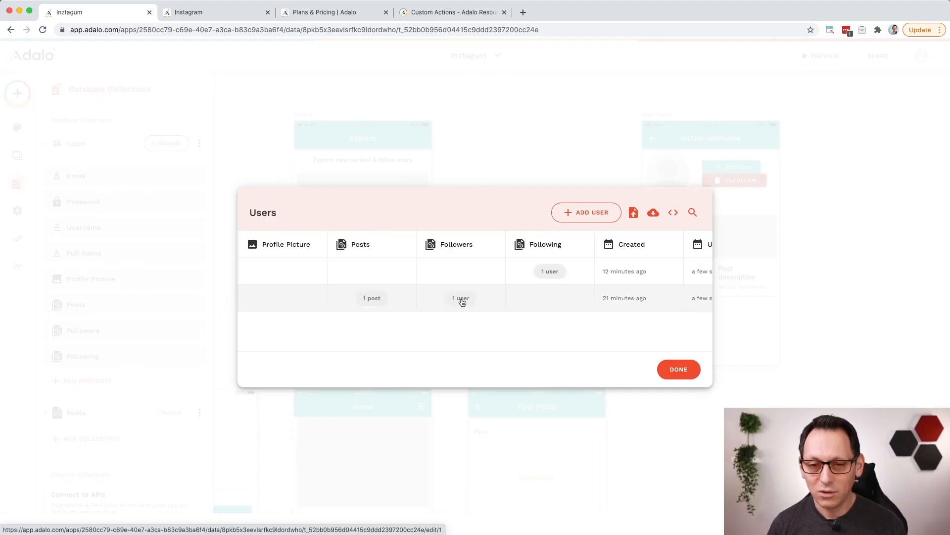
scroll(550, 275, "left", 10)
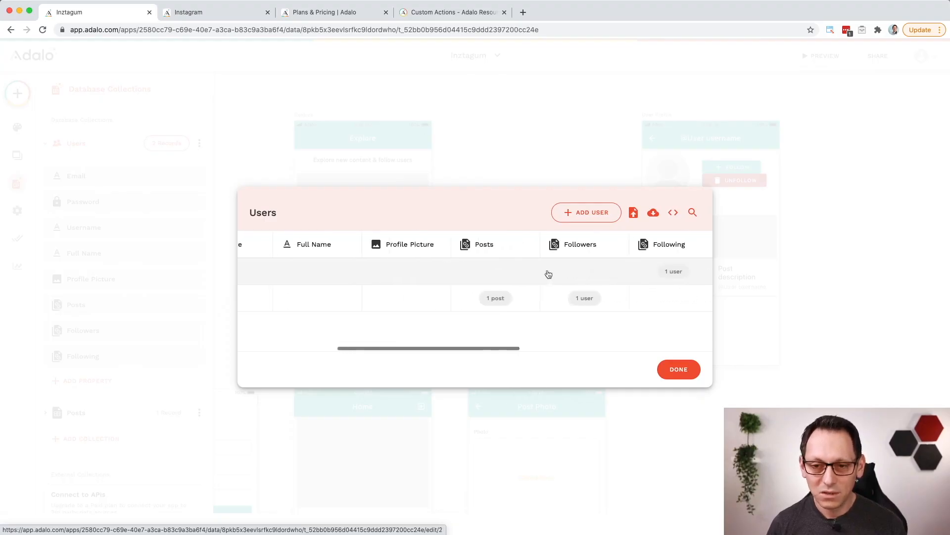
scroll(548, 275, "right", 10)
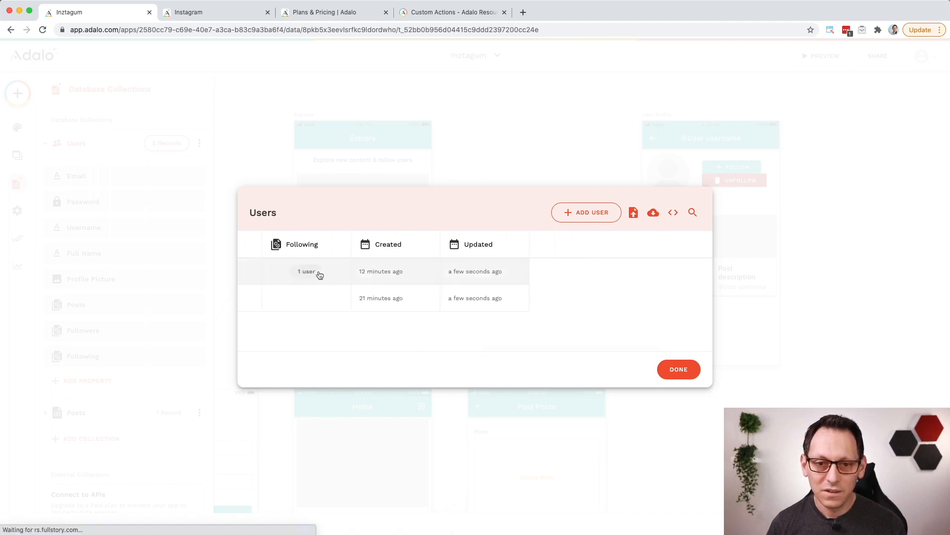
Step: Inspect the Followers and Following fields in the user2 and user1 records, and close the Users collection
left_click(362, 277)
scroll(368, 280, "down", 3)
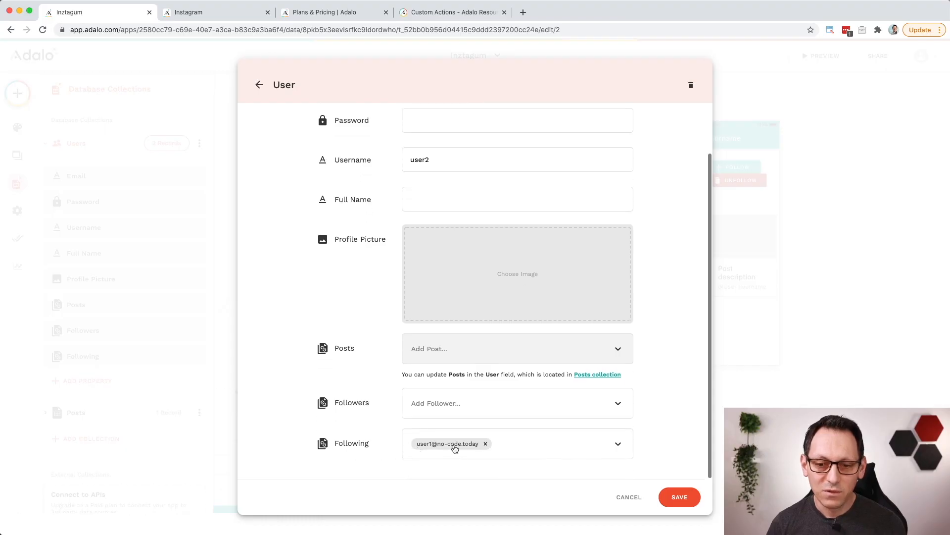
left_click(259, 84)
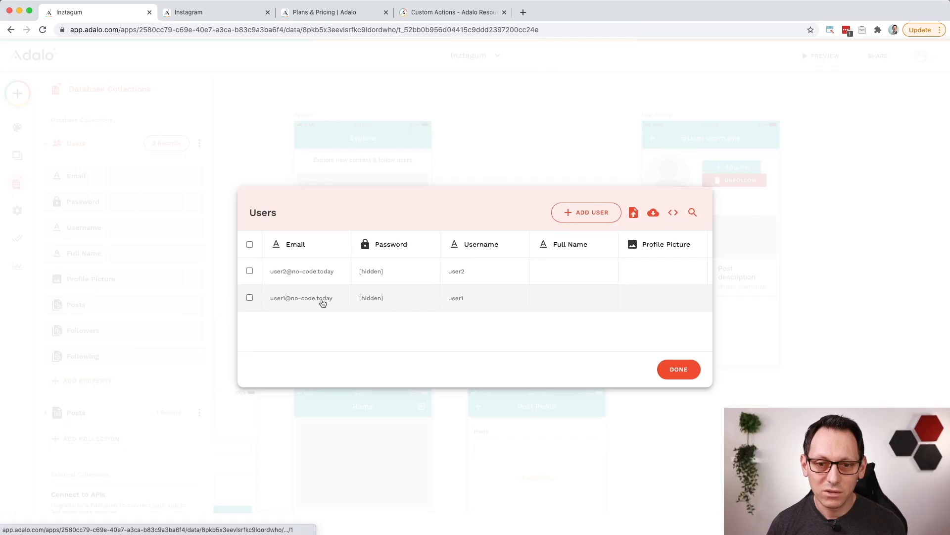
left_click(504, 303)
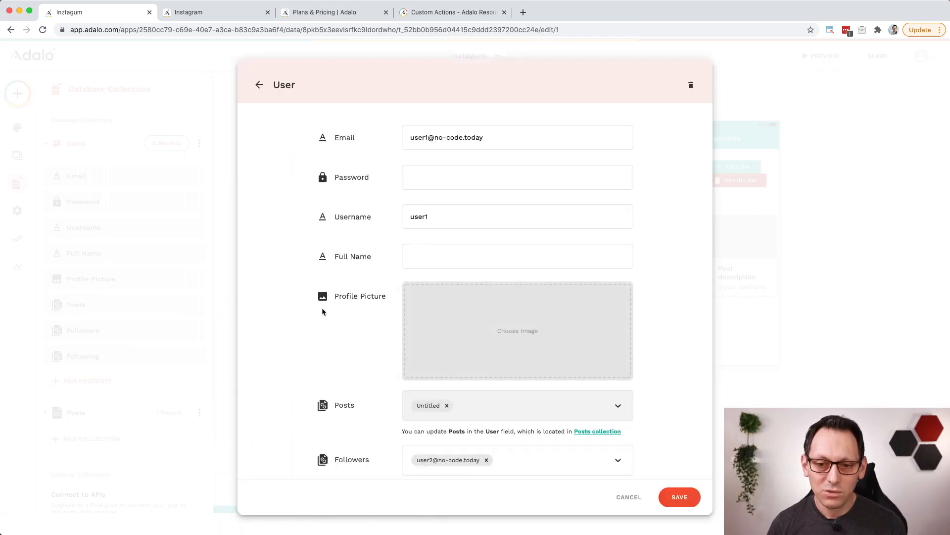
scroll(322, 309, "down", 2)
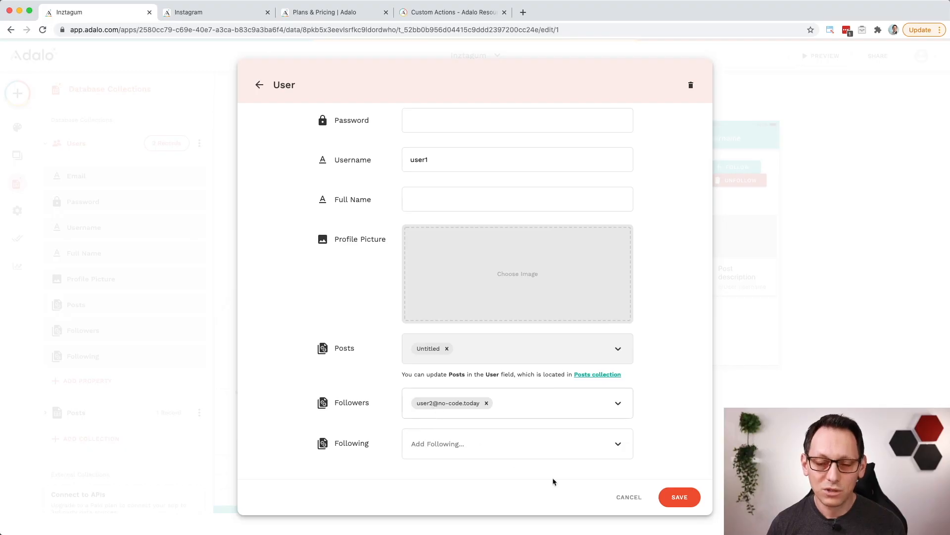
left_click(685, 501)
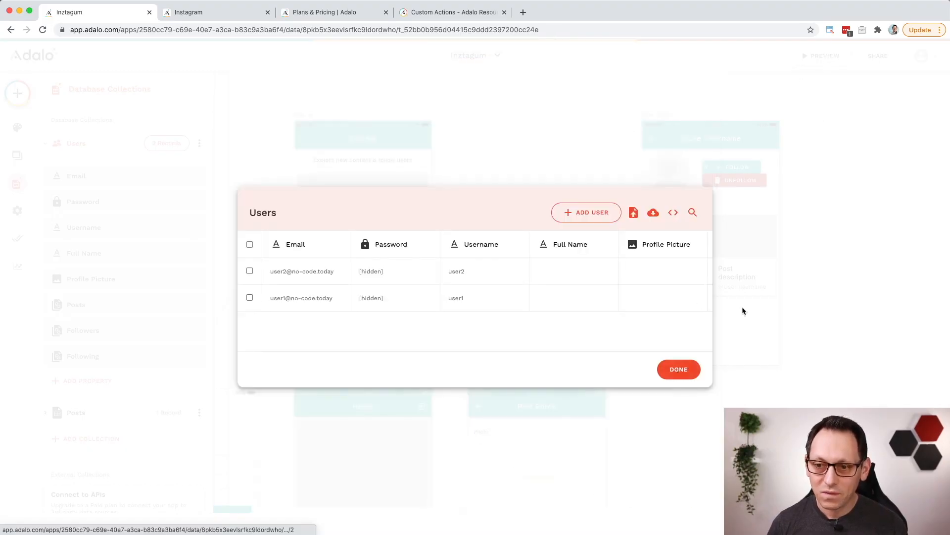
left_click(743, 310)
left_click(821, 56)
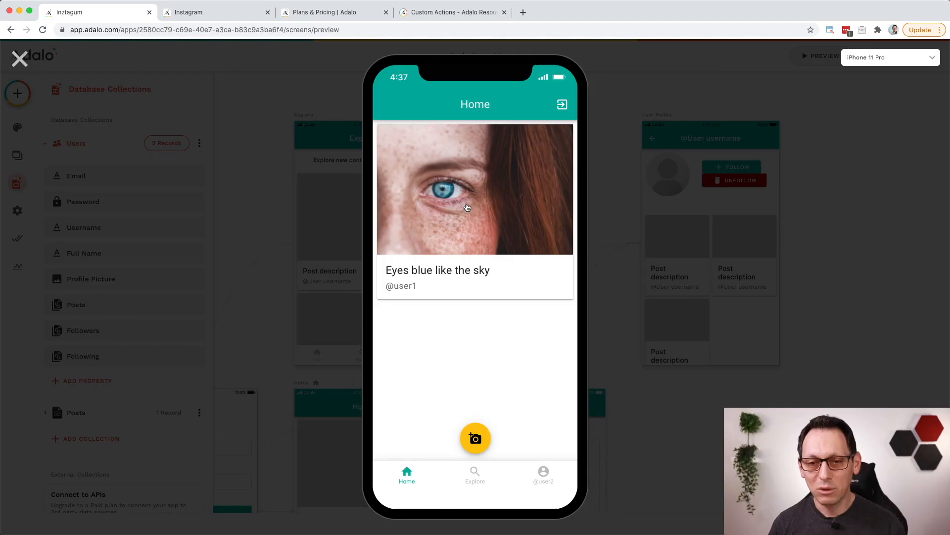
left_click(467, 207)
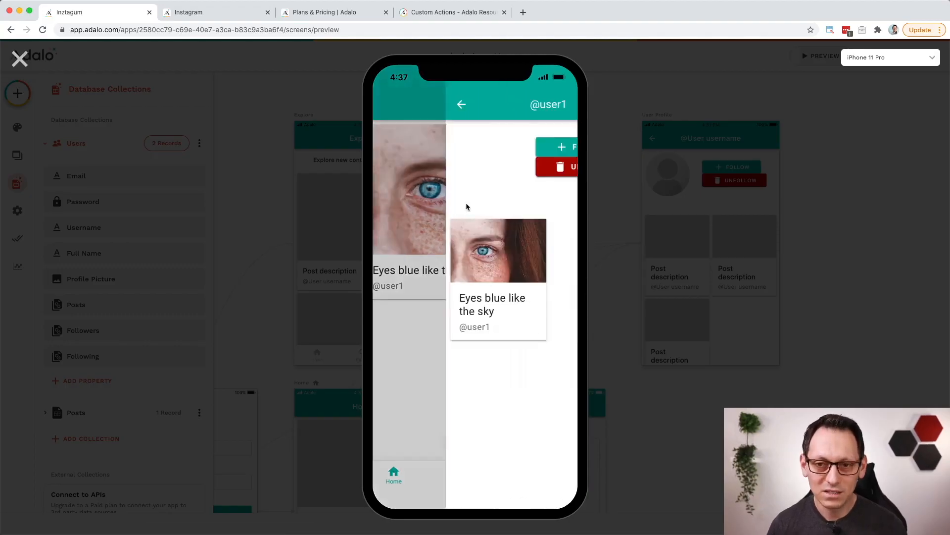
left_click(508, 174)
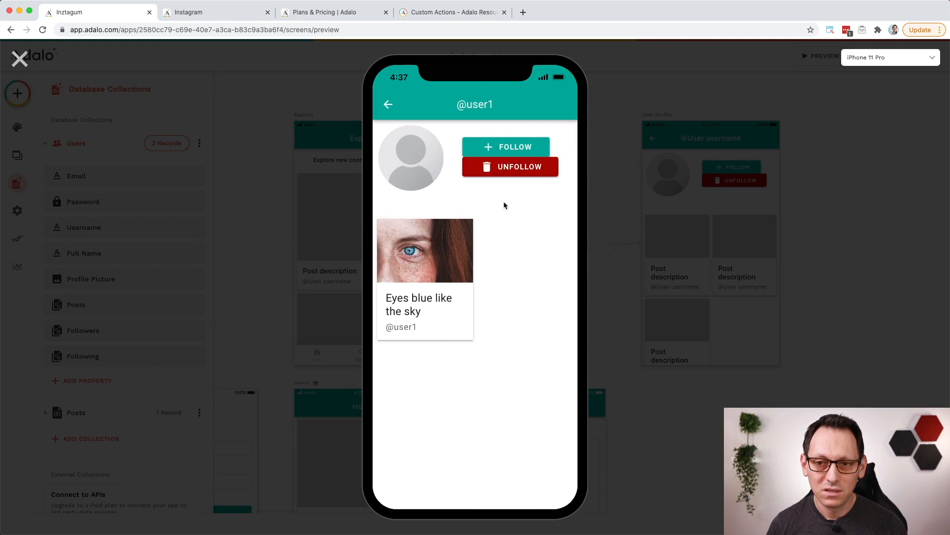
left_click(388, 105)
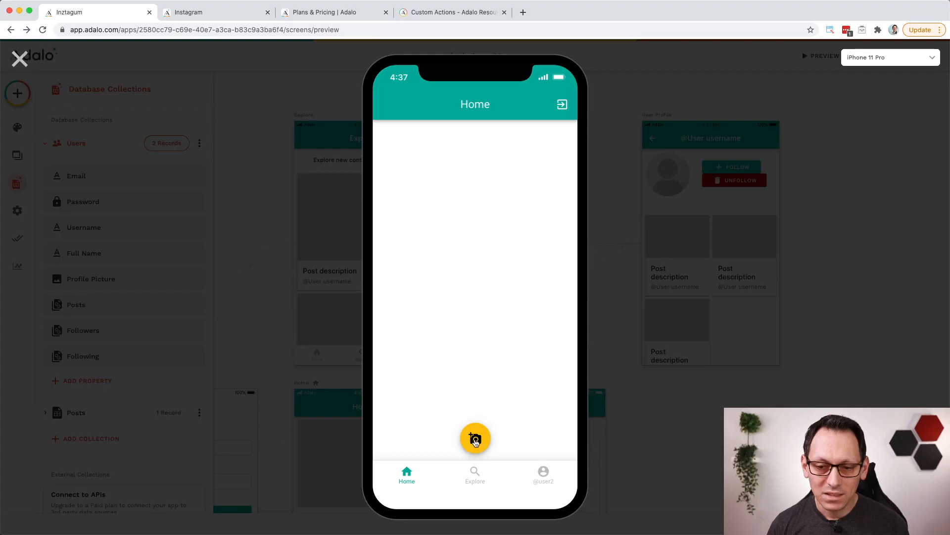
left_click(476, 440)
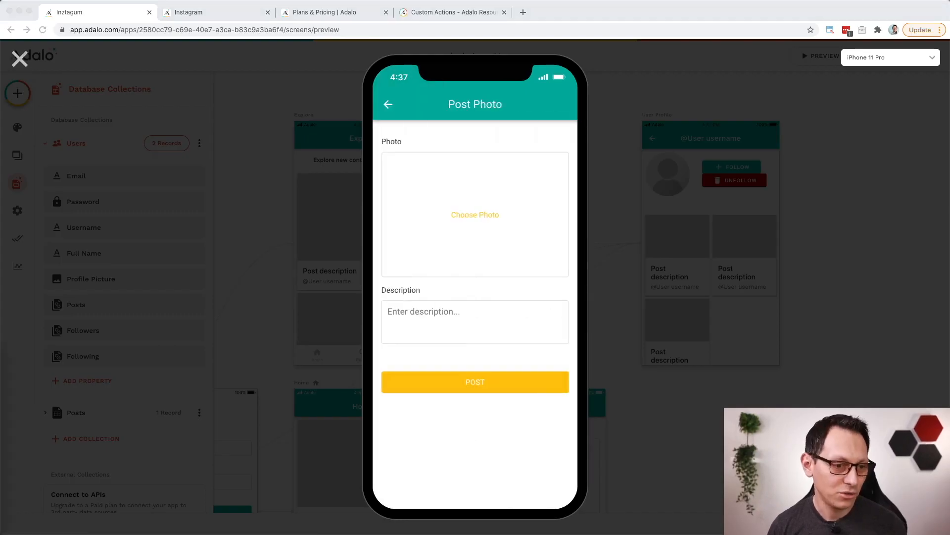
double_click(414, 107)
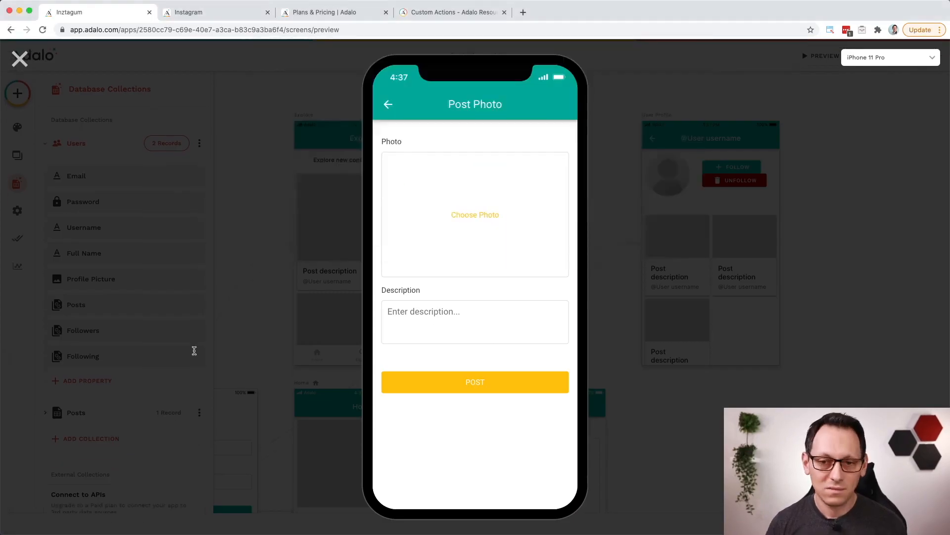
left_click(420, 312)
type("Portrait")
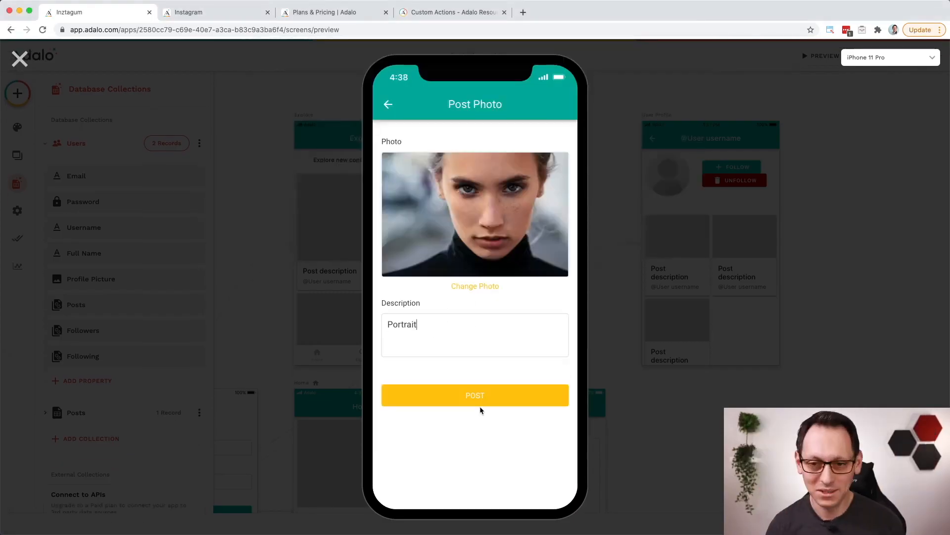
left_click(480, 403)
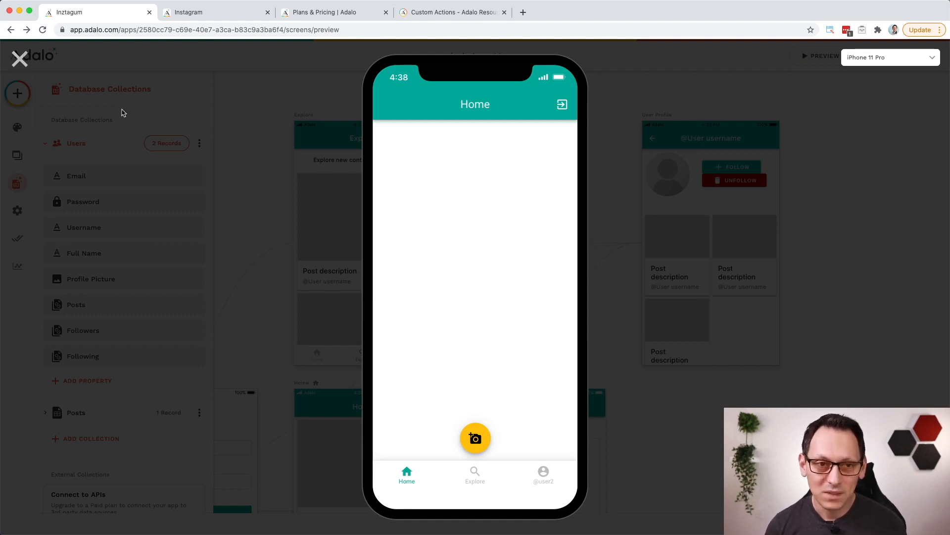
left_click(21, 60)
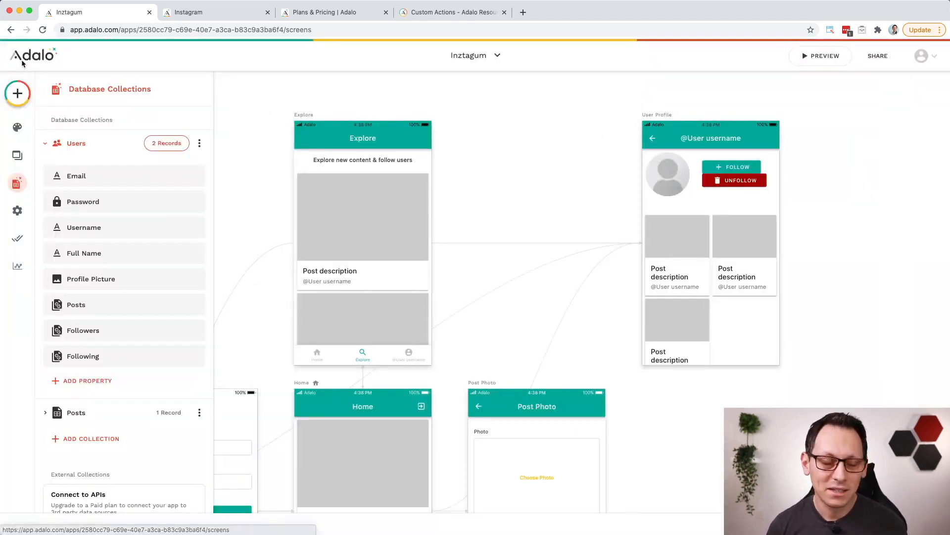
Step: Add an Update Logged In User action that runs when a user visits the Home screen
scroll(363, 332, "down", 5)
left_click(360, 136)
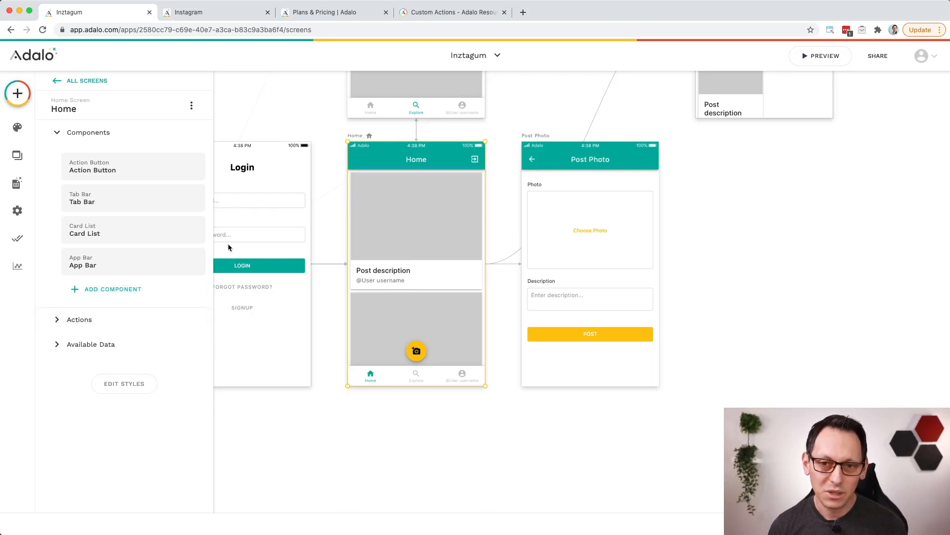
left_click(55, 320)
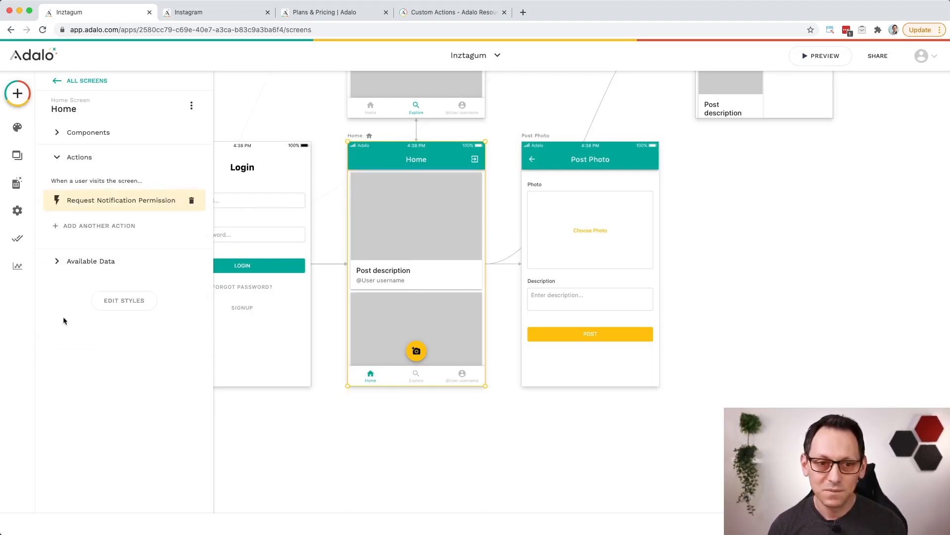
left_click(104, 228)
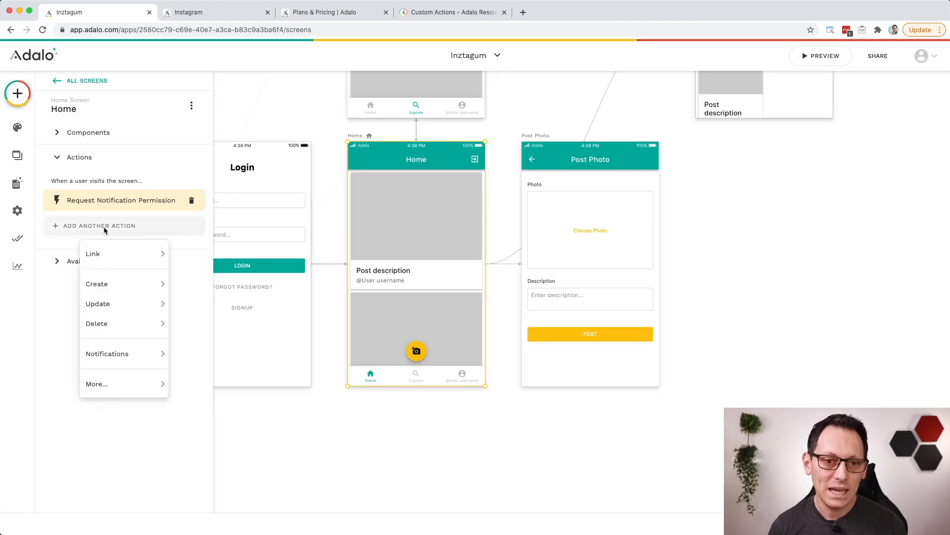
mouse_move(126, 303)
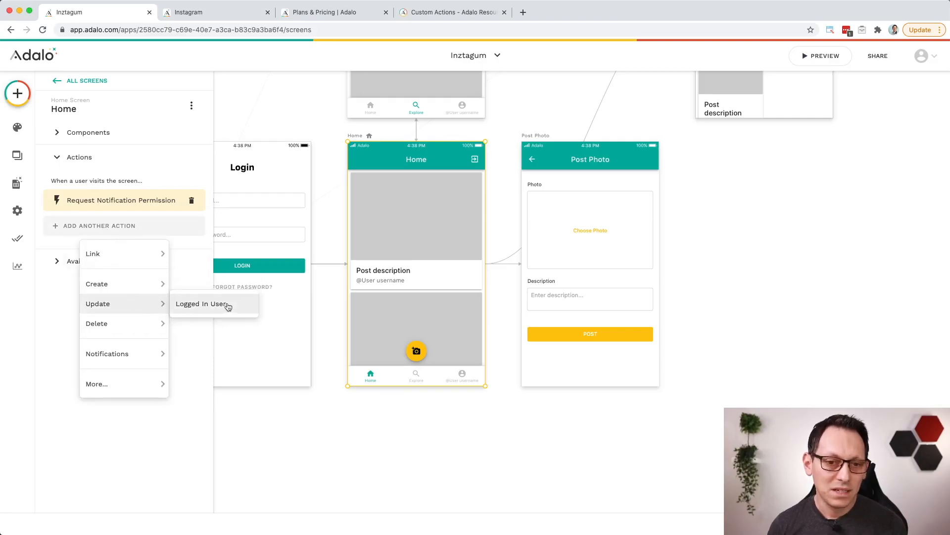
left_click(198, 305)
Step: Set the Following field in the Home screen's Update action to Add > Logged In User and finish the action
scroll(102, 349, "down", 5)
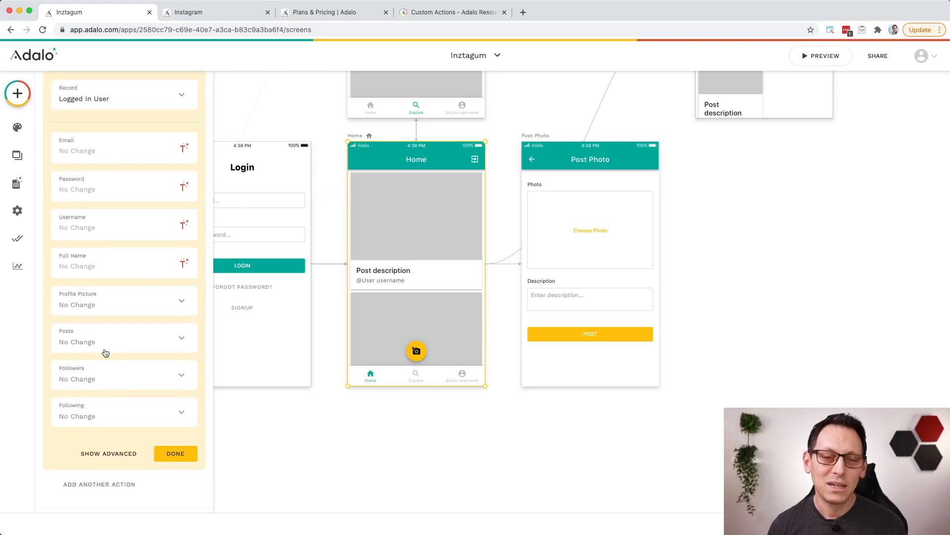
left_click(132, 415)
mouse_move(193, 339)
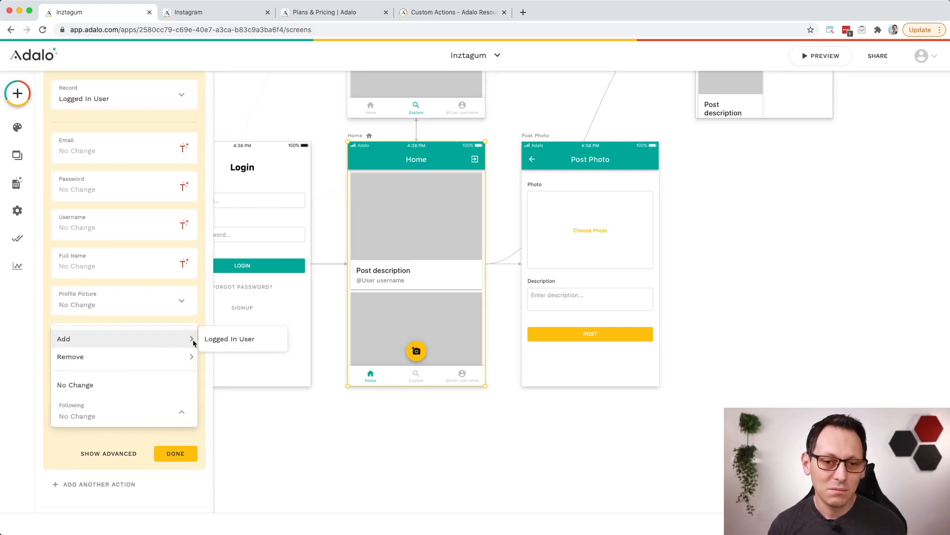
left_click(230, 340)
left_click(163, 456)
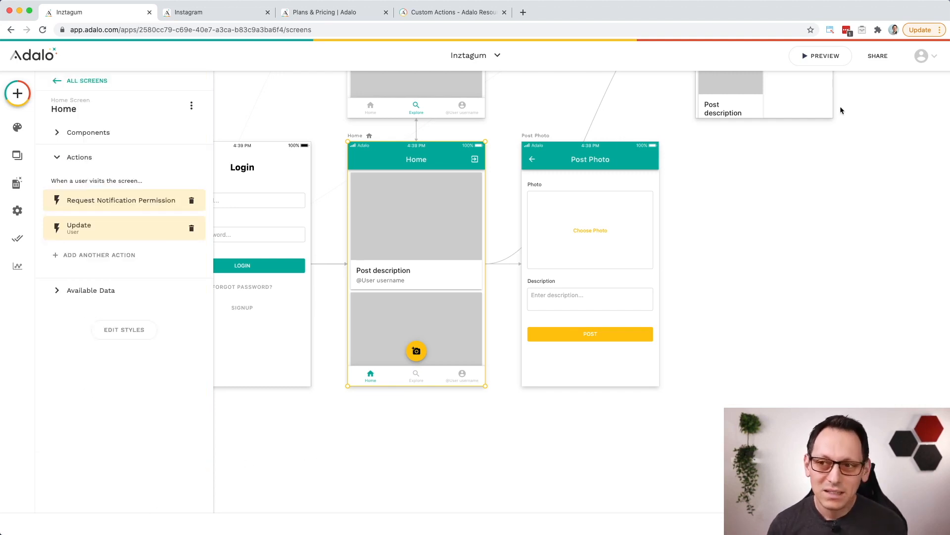
left_click(840, 57)
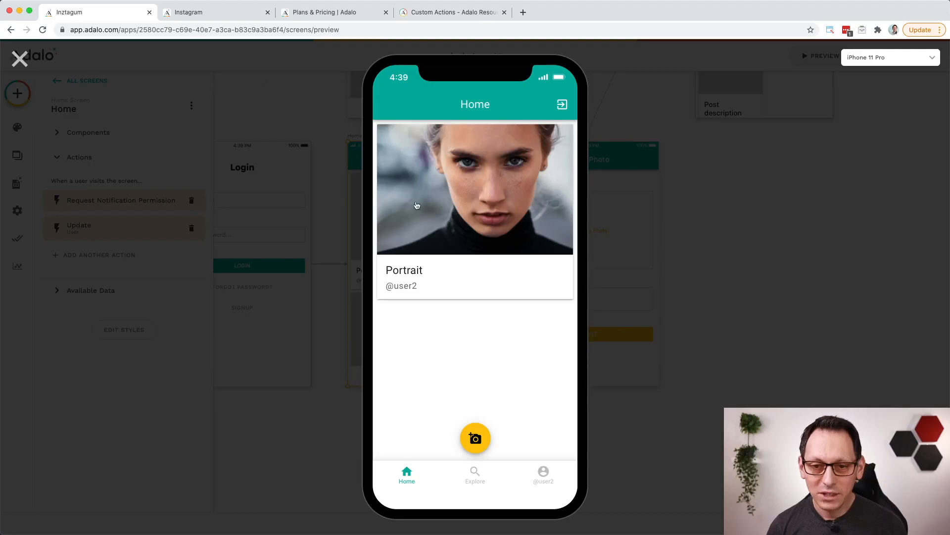
left_click(471, 480)
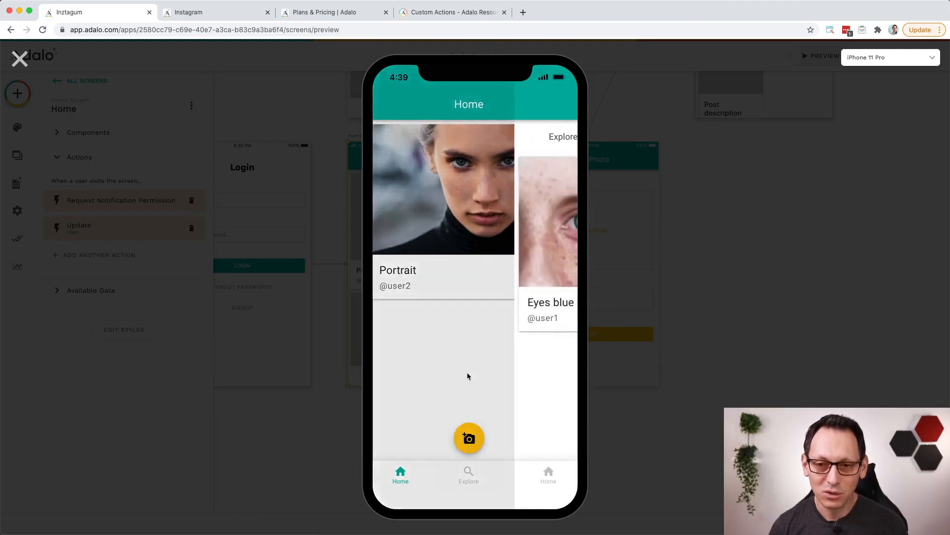
left_click(458, 248)
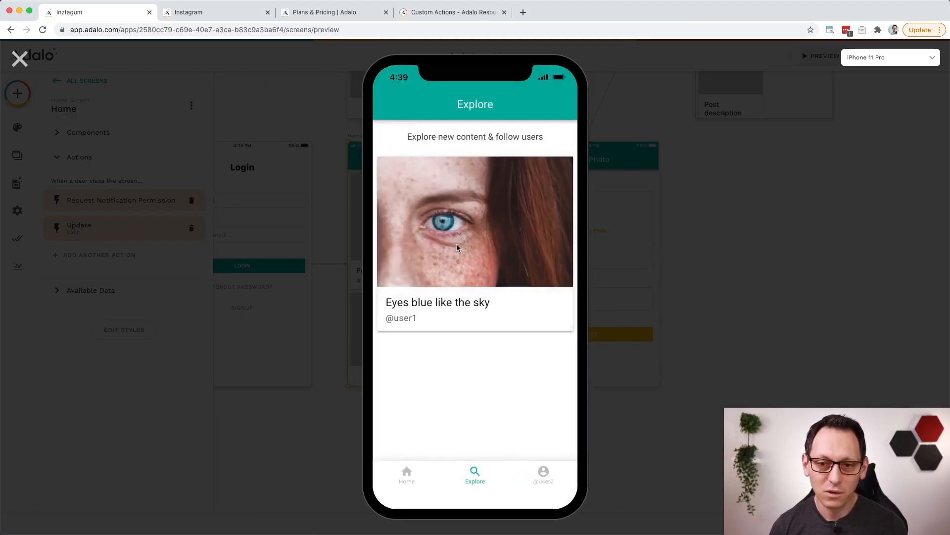
left_click(515, 148)
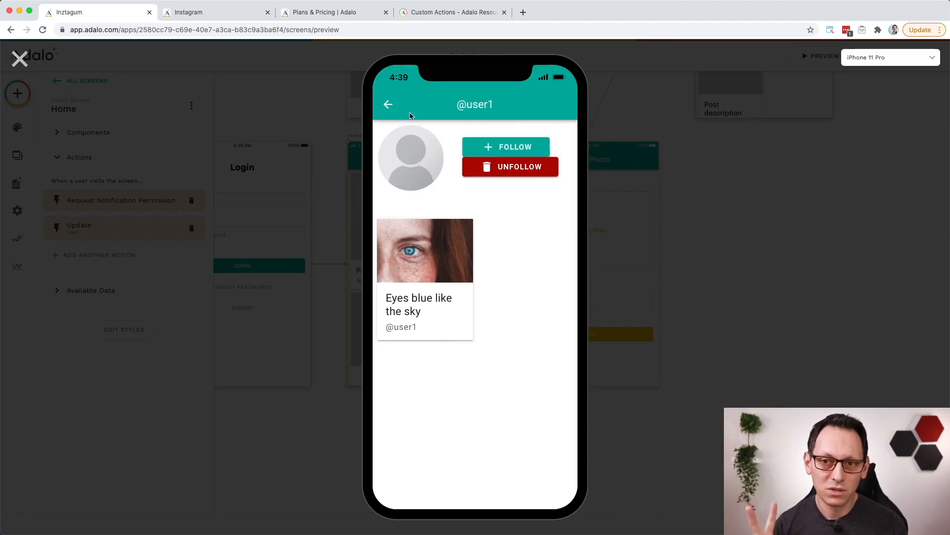
left_click(388, 104)
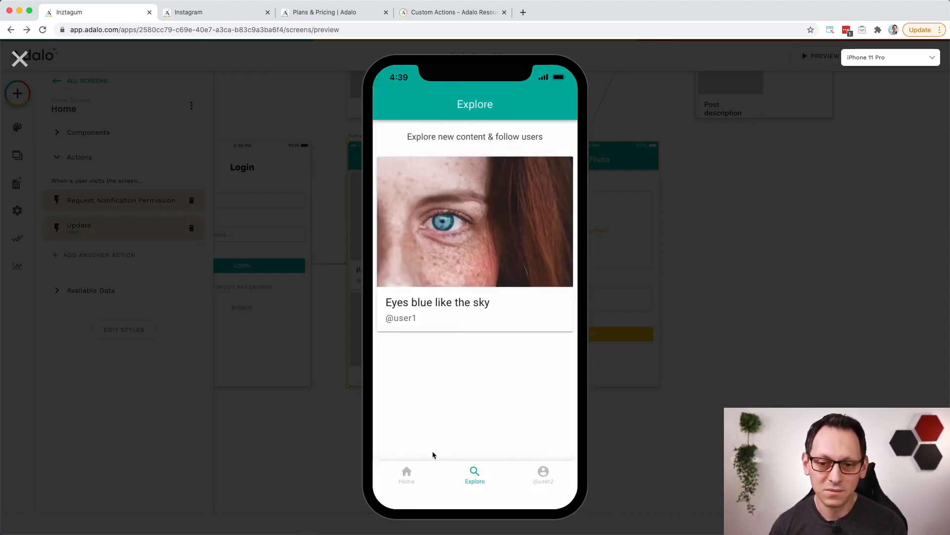
left_click(408, 474)
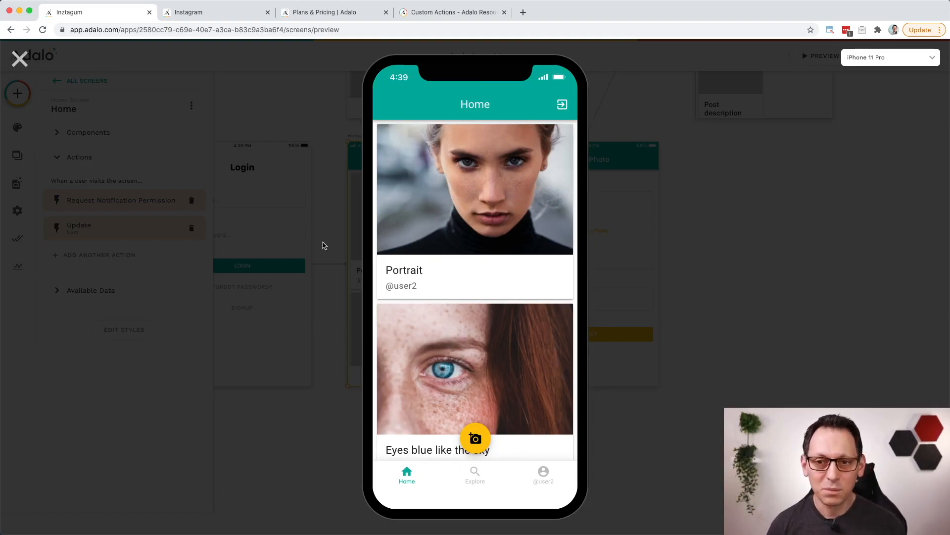
left_click(19, 62)
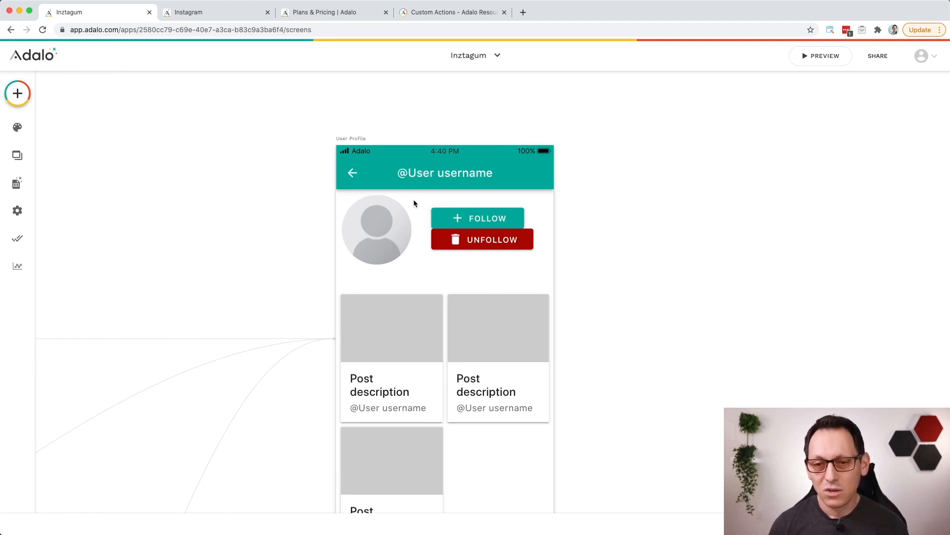
Step: Set the Follow button's visibility on the User Profile screen to Sometimes Visible
left_click(511, 227)
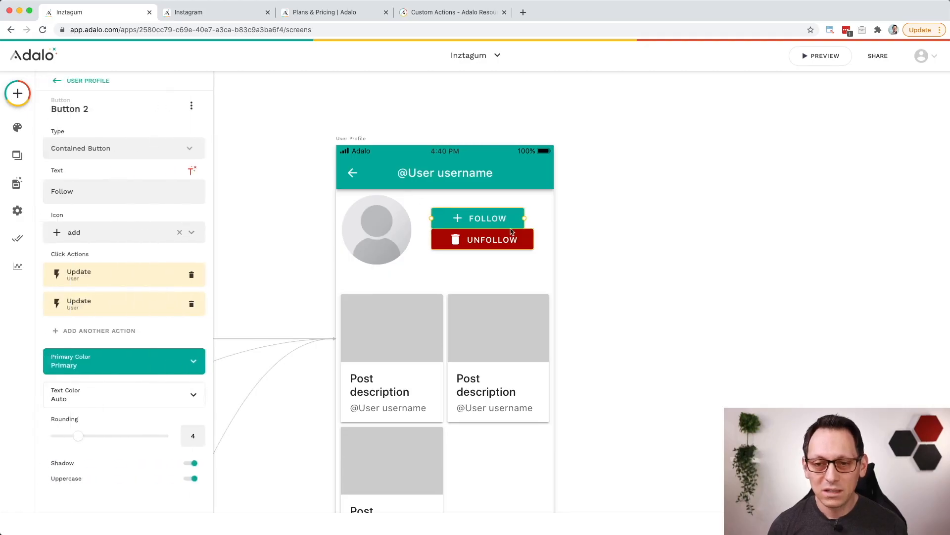
left_click(192, 107)
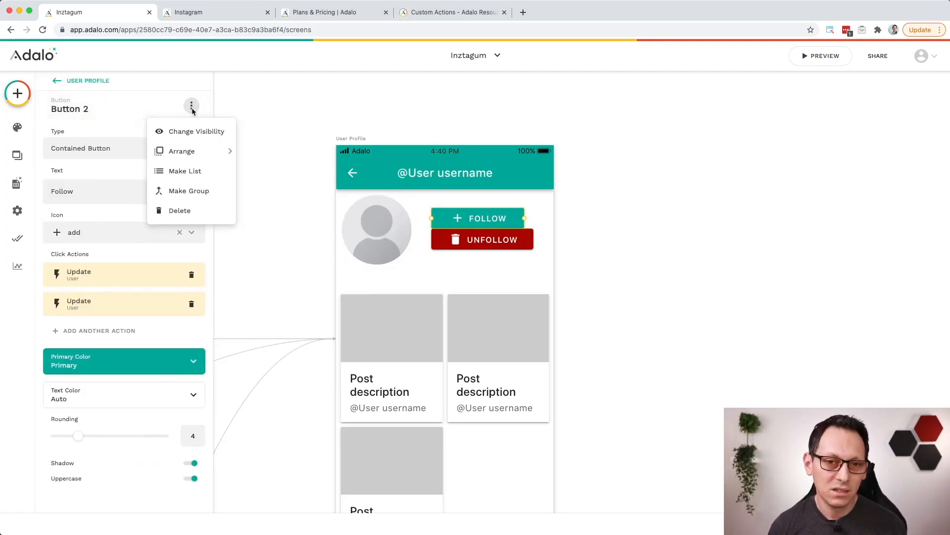
left_click(203, 131)
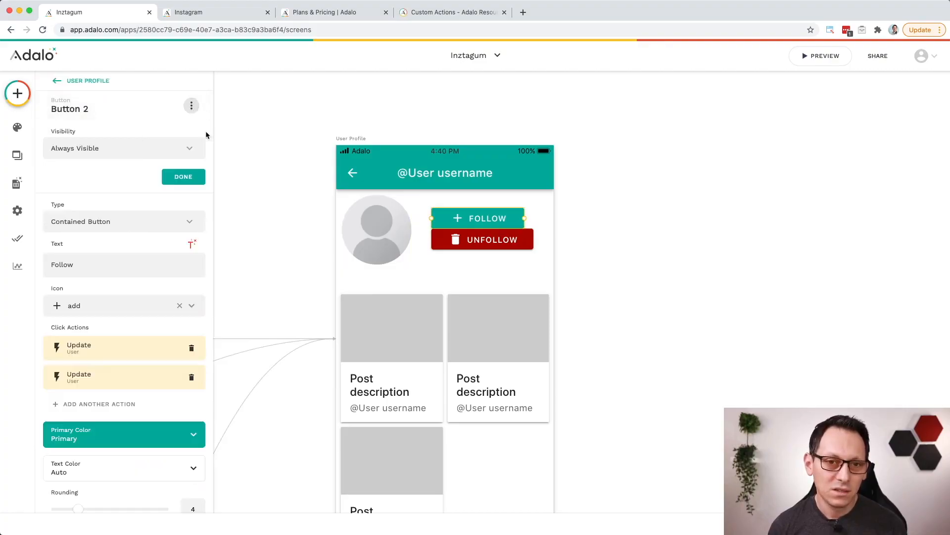
left_click(77, 160)
left_click(125, 194)
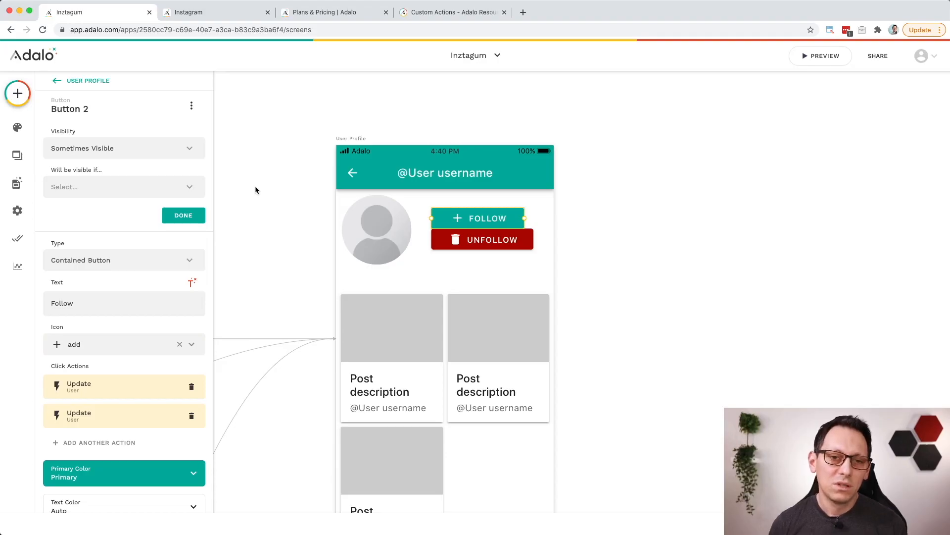
Step: Make the Follow button visible only if Logged In User > Following does not contain Current Post > User
left_click(189, 187)
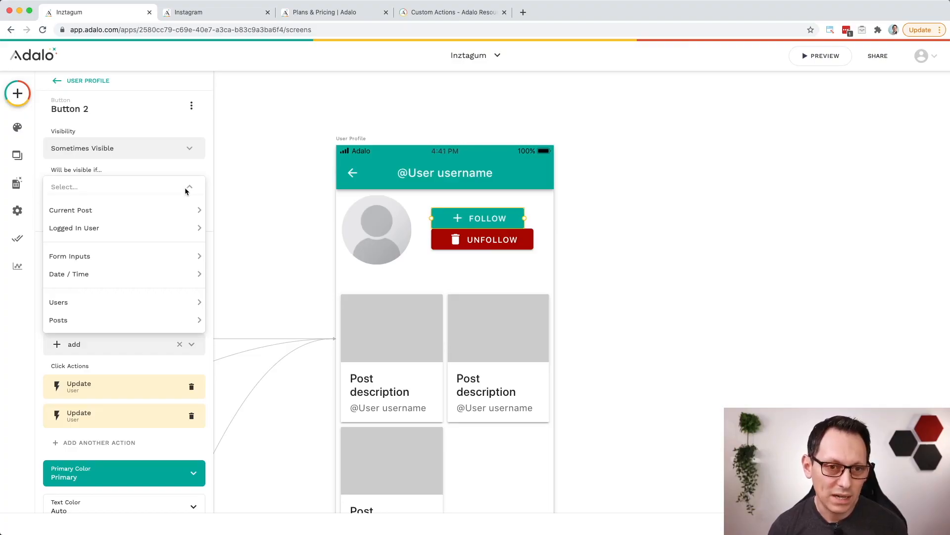
mouse_move(149, 231)
mouse_move(267, 400)
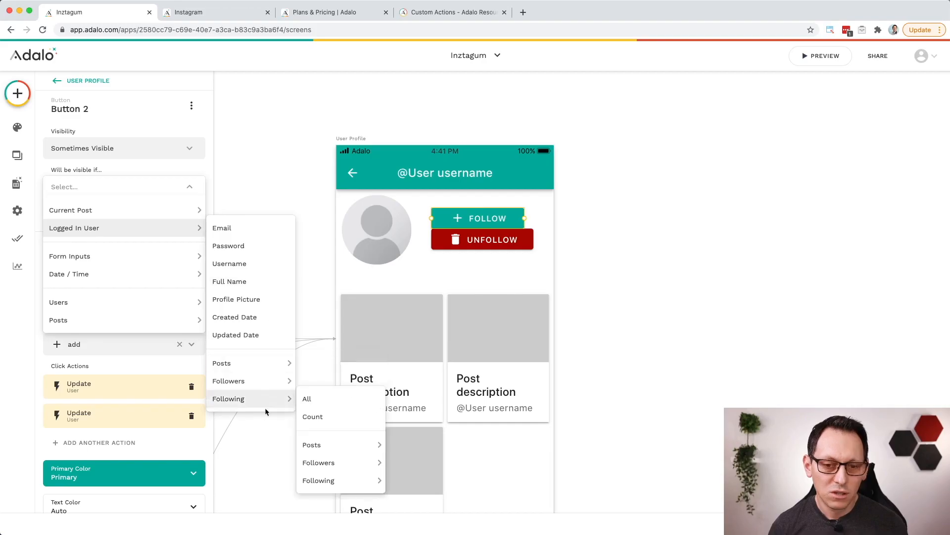
left_click(316, 399)
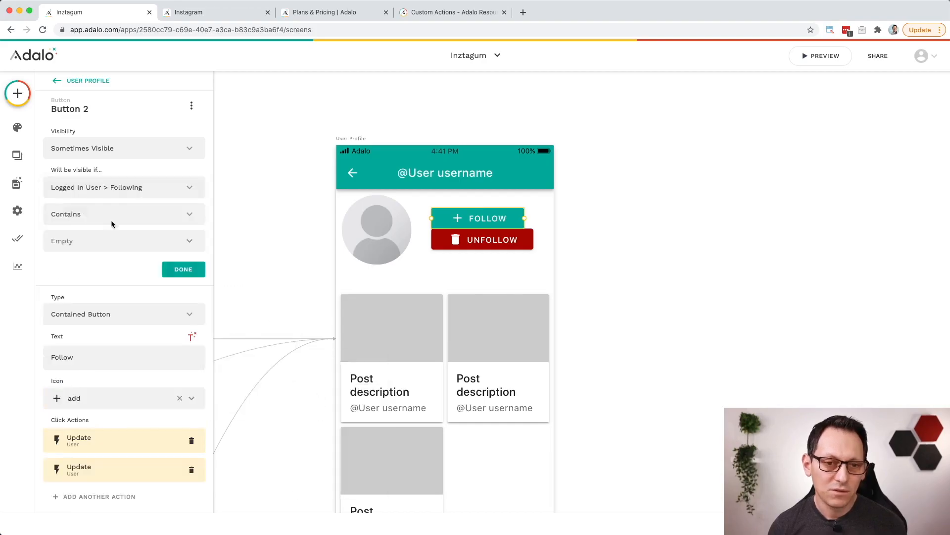
left_click(175, 214)
left_click(156, 255)
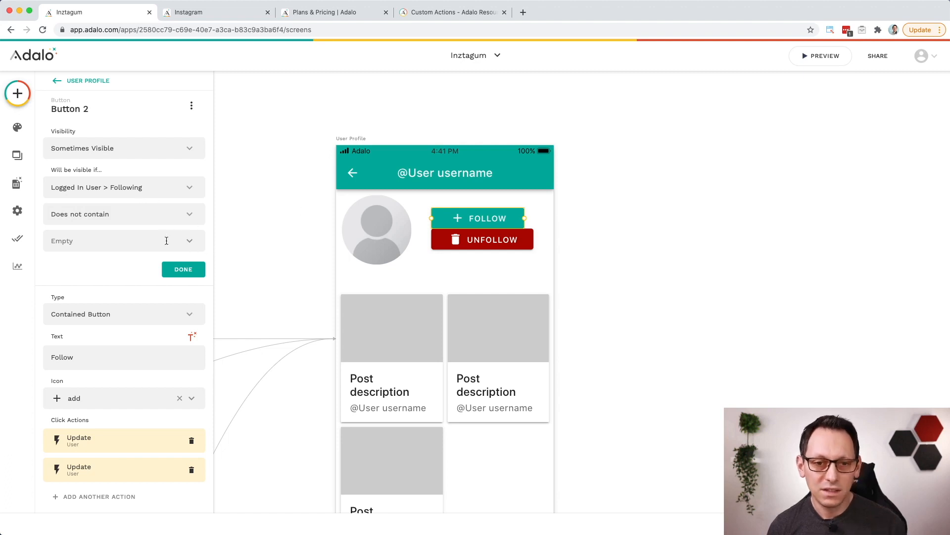
left_click(173, 239)
mouse_move(201, 269)
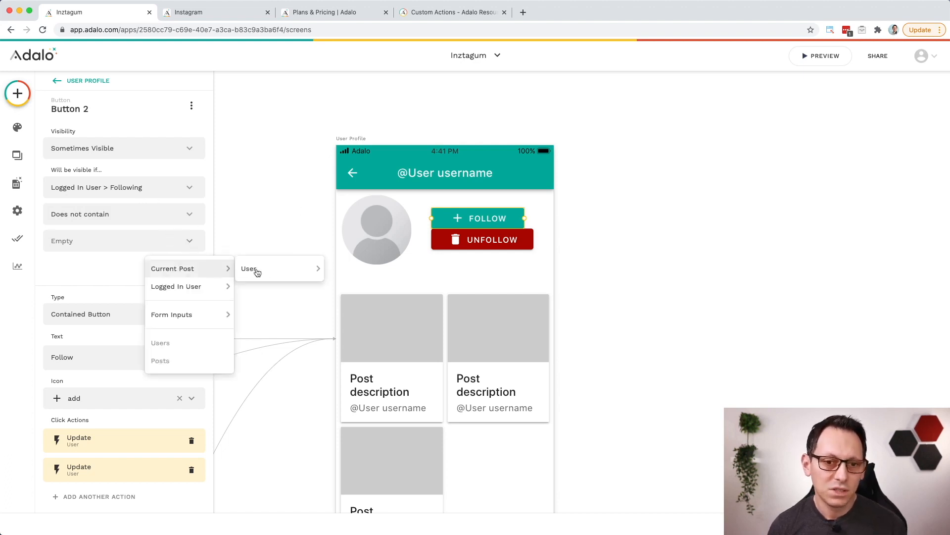
left_click(273, 271)
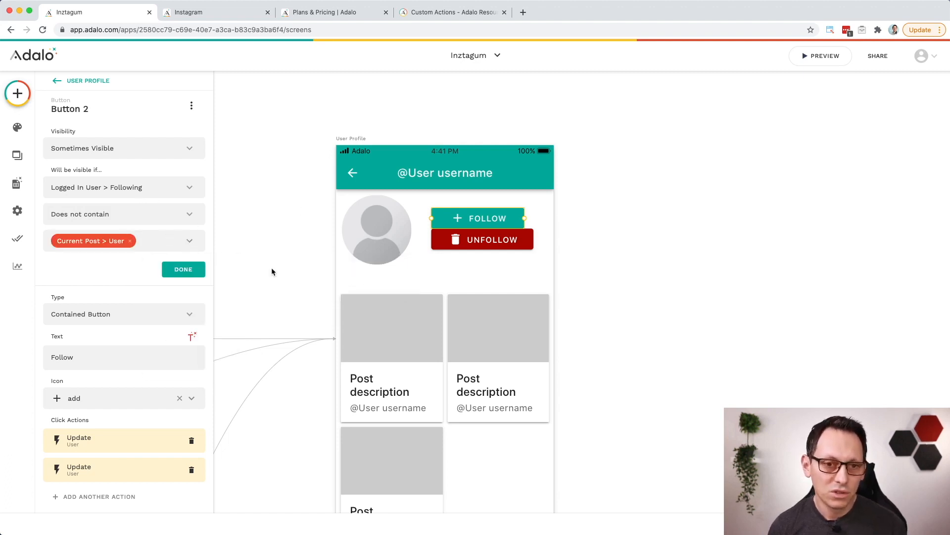
left_click(183, 270)
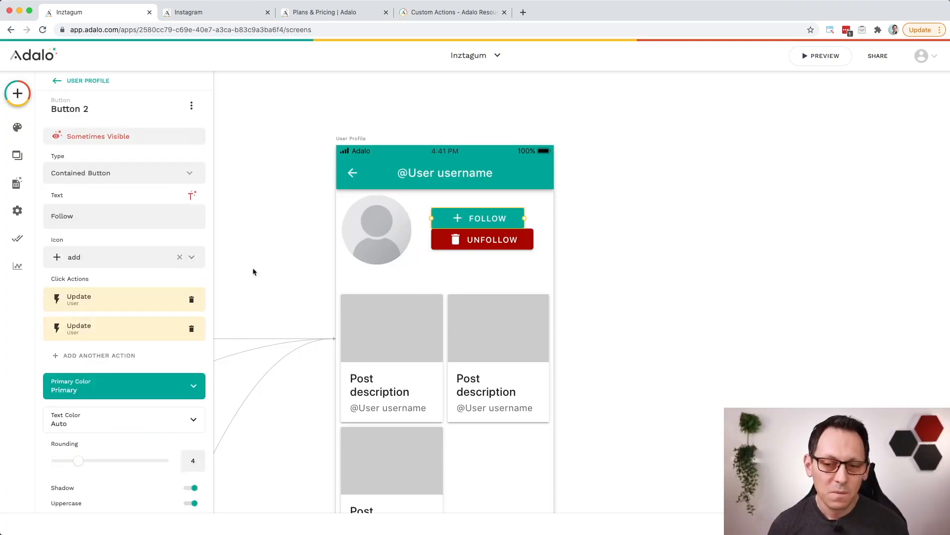
Step: Set the Unfollow button's visibility on the User Profile screen to Sometimes Visible
left_click(482, 243)
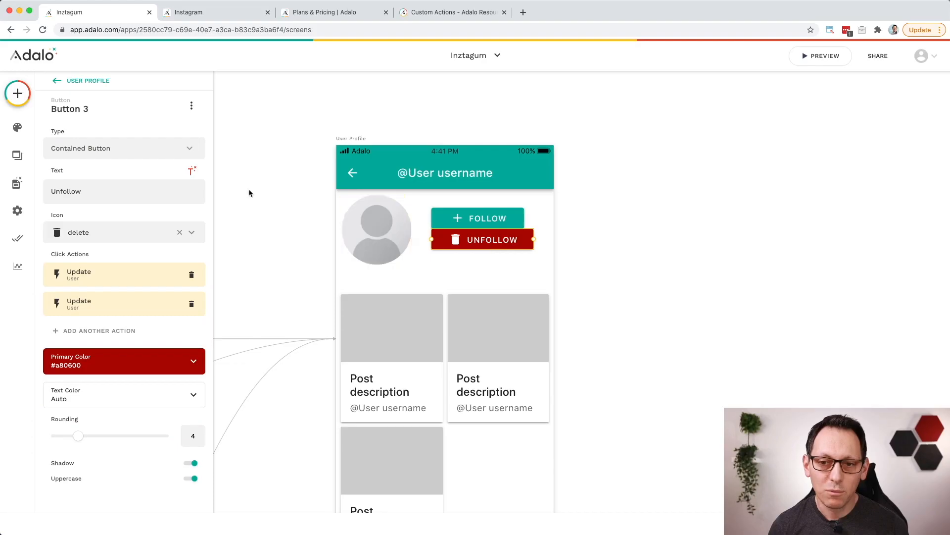
left_click(192, 106)
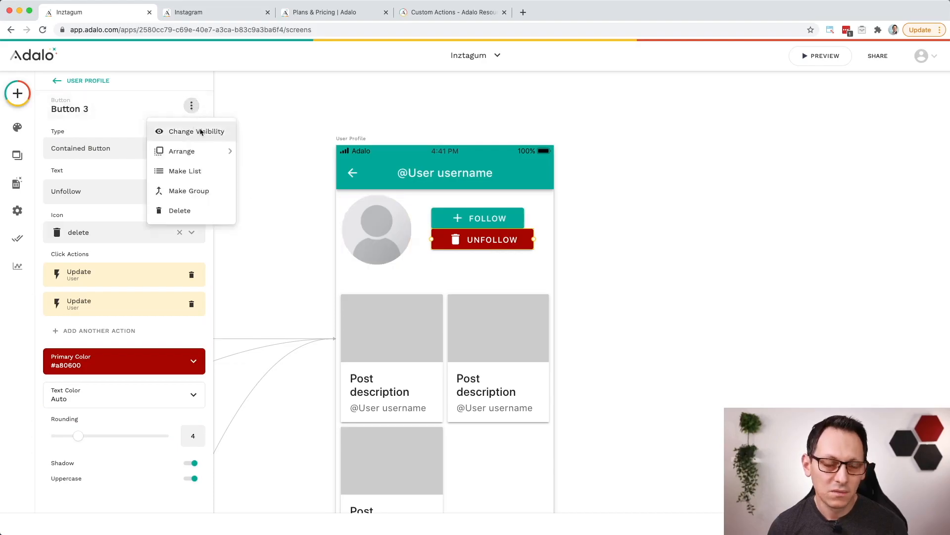
left_click(201, 130)
left_click(138, 153)
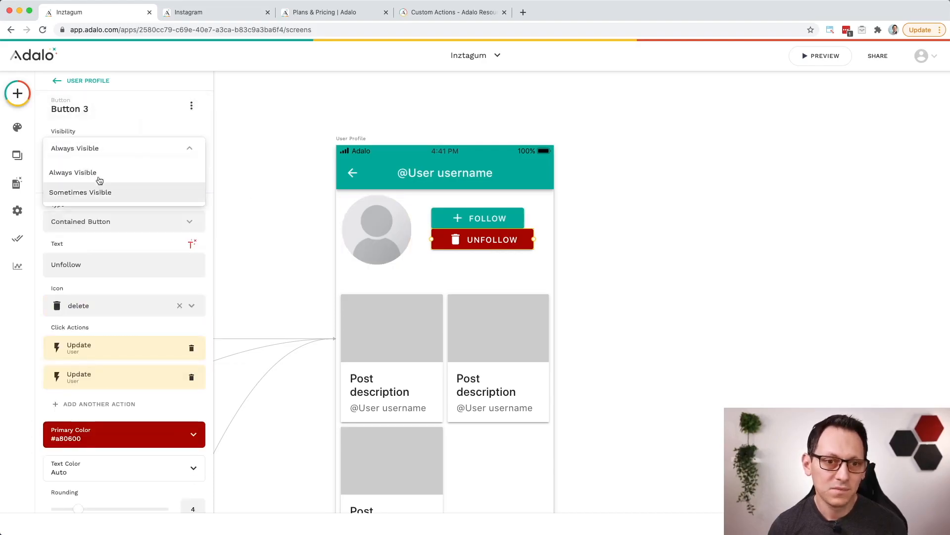
left_click(102, 191)
Step: Make the Unfollow button visible only if Logged In User > Following contains Current Post > User
left_click(125, 187)
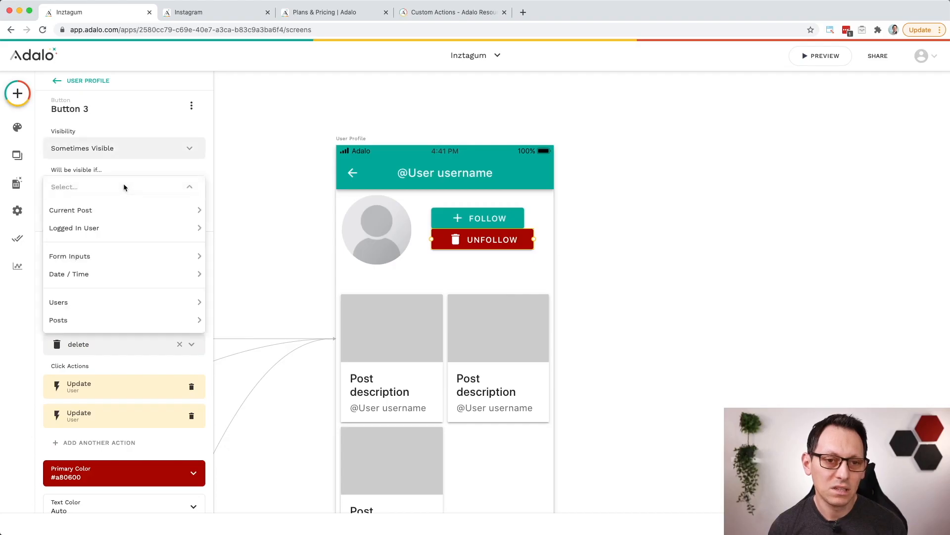
mouse_move(160, 224)
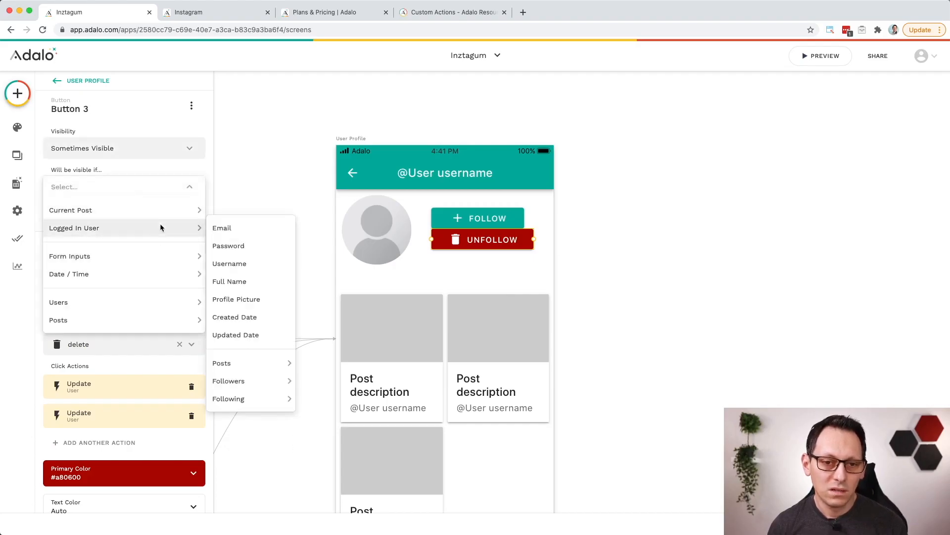
mouse_move(260, 395)
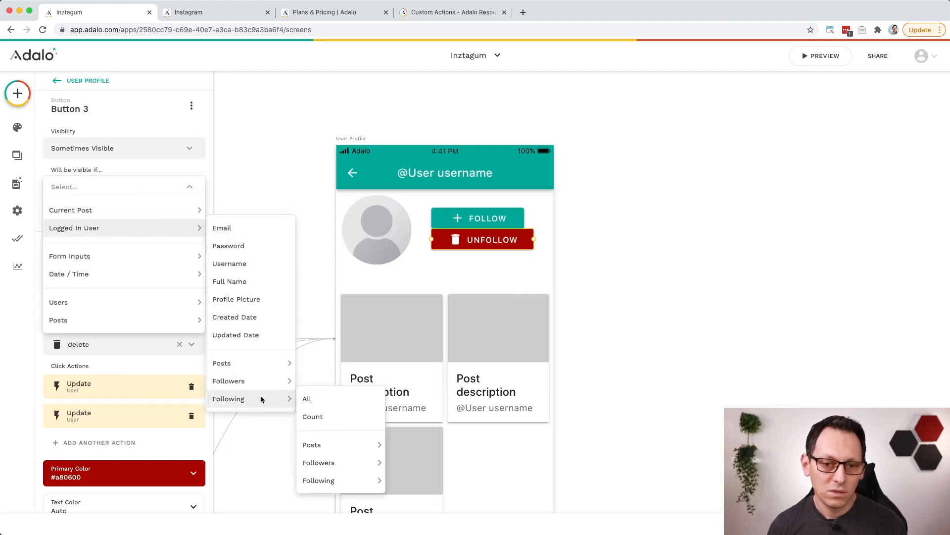
left_click(331, 401)
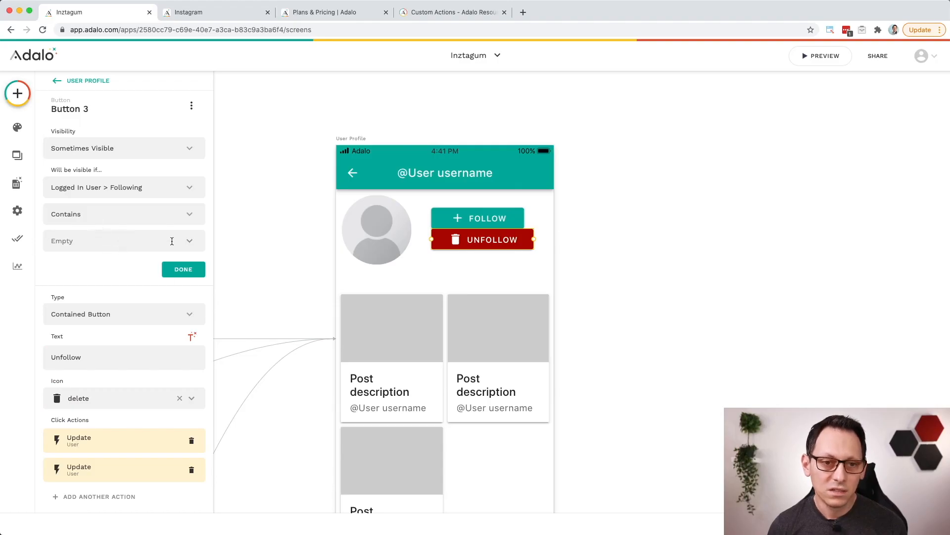
left_click(172, 241)
mouse_move(200, 268)
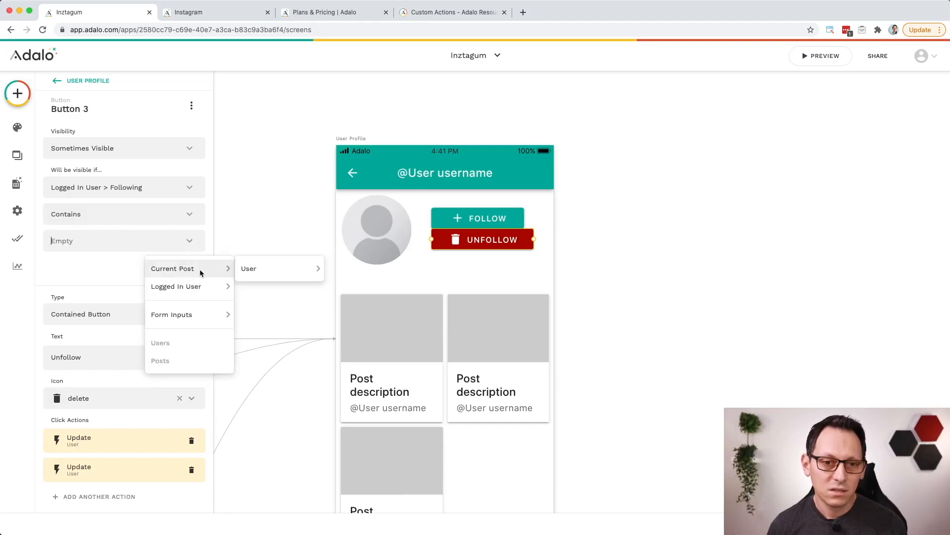
left_click(278, 275)
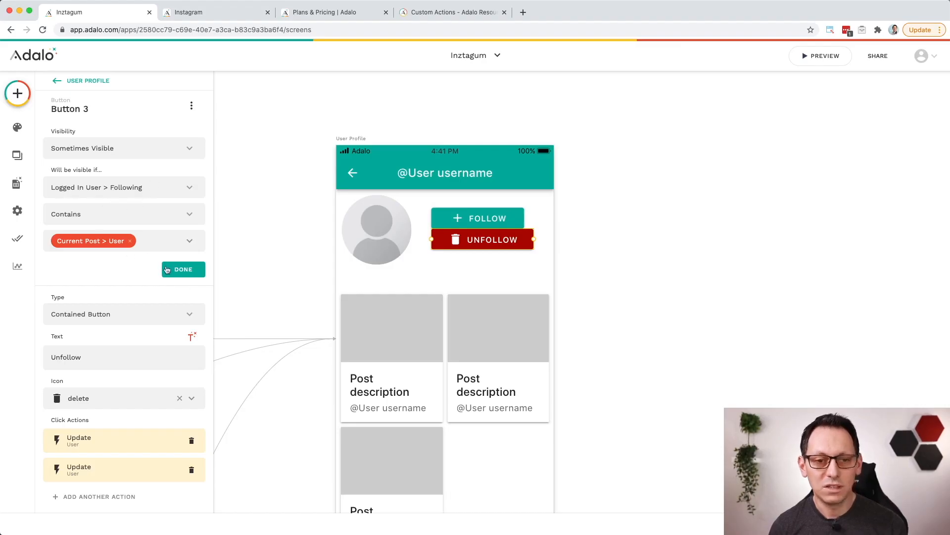
left_click(181, 274)
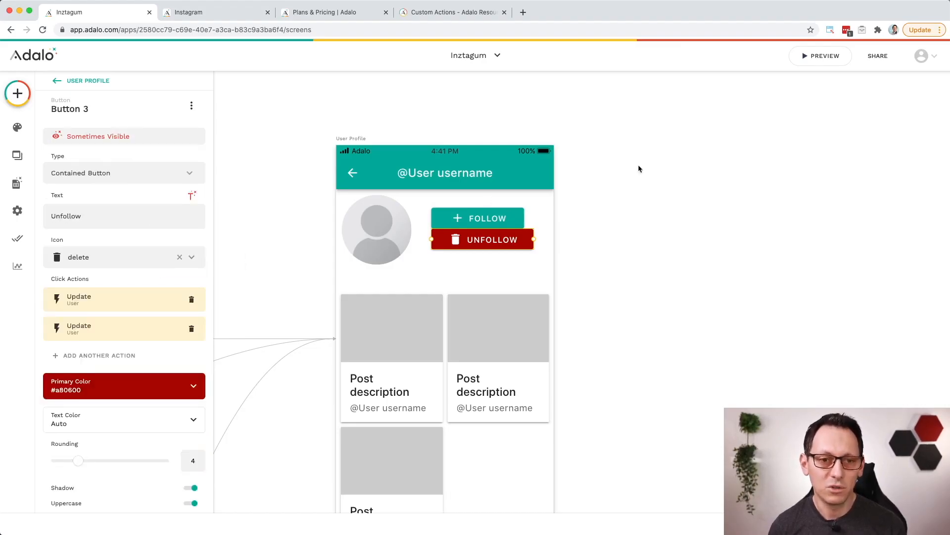
left_click(818, 56)
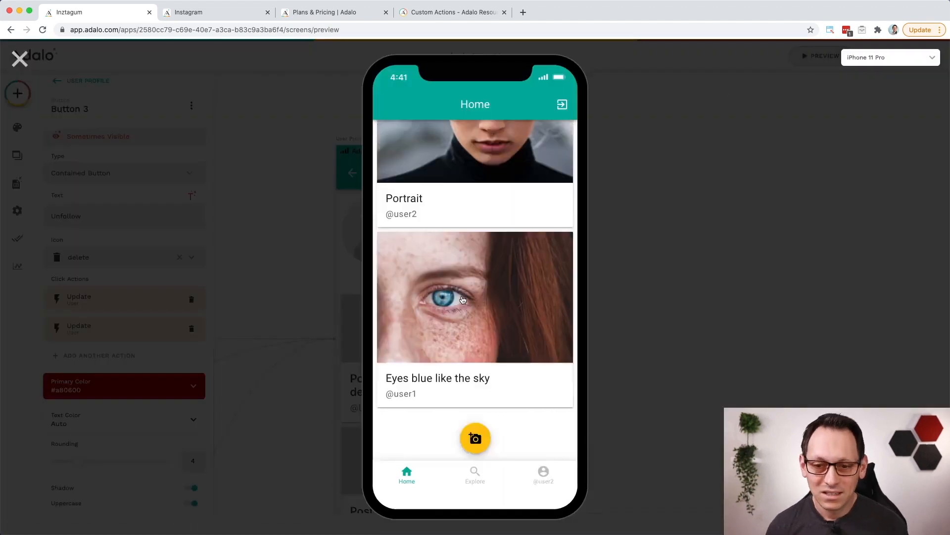
left_click(454, 337)
left_click(509, 151)
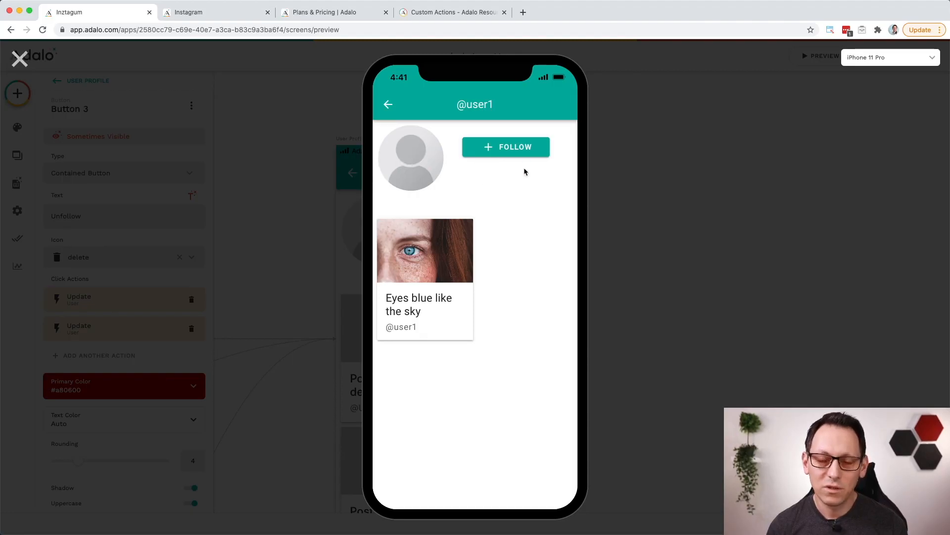
left_click(503, 155)
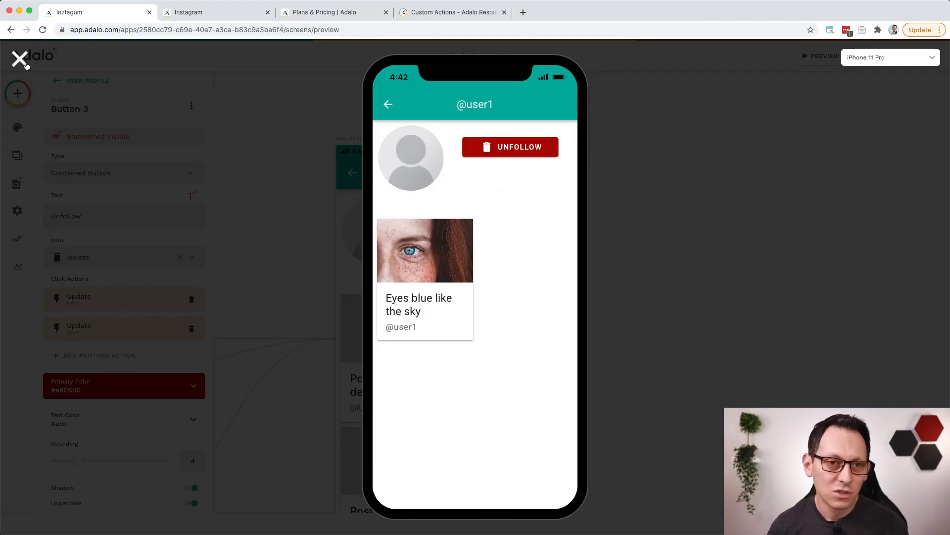
left_click(26, 64)
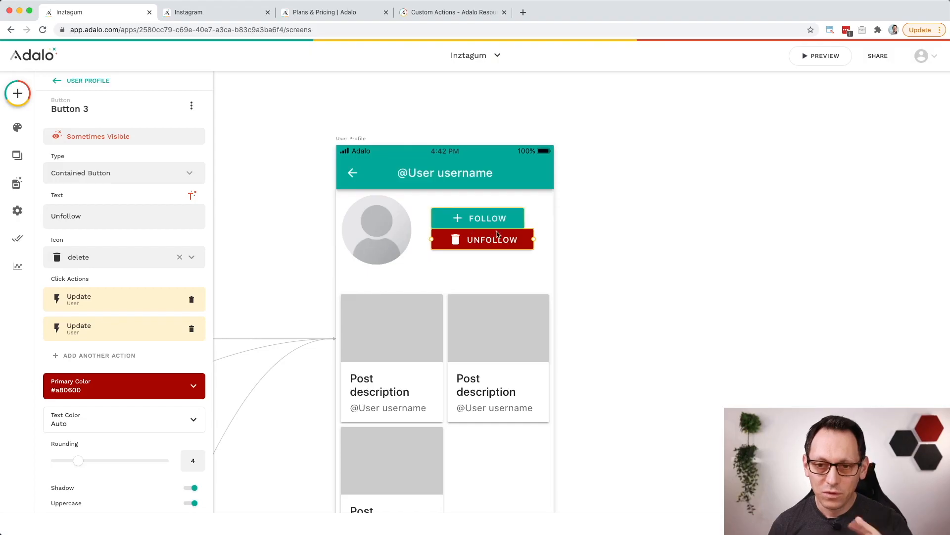
Step: Move the Follow and Unfollow buttons together slightly downward beside the profile picture on the User Profile screen
left_click_drag(537, 257, 426, 202)
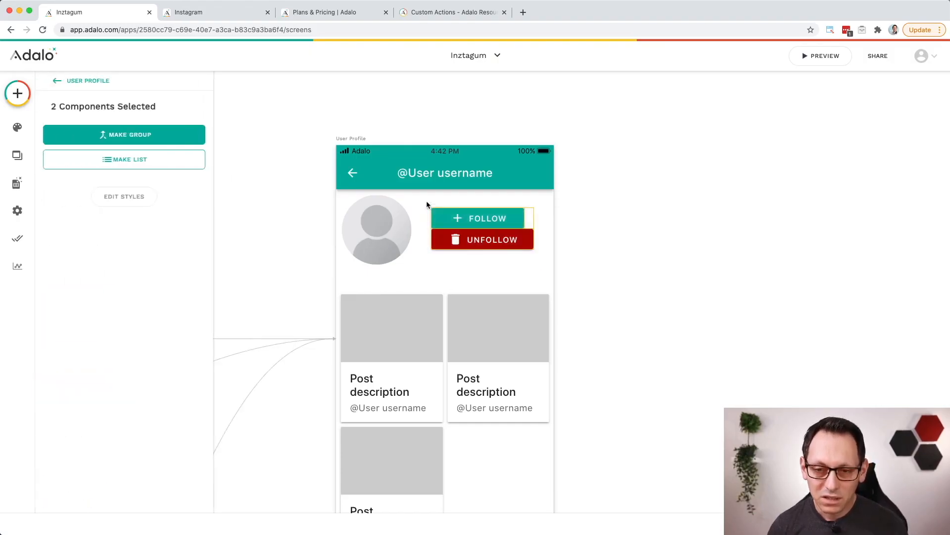
key("shift+Down")
key("shift+Down")
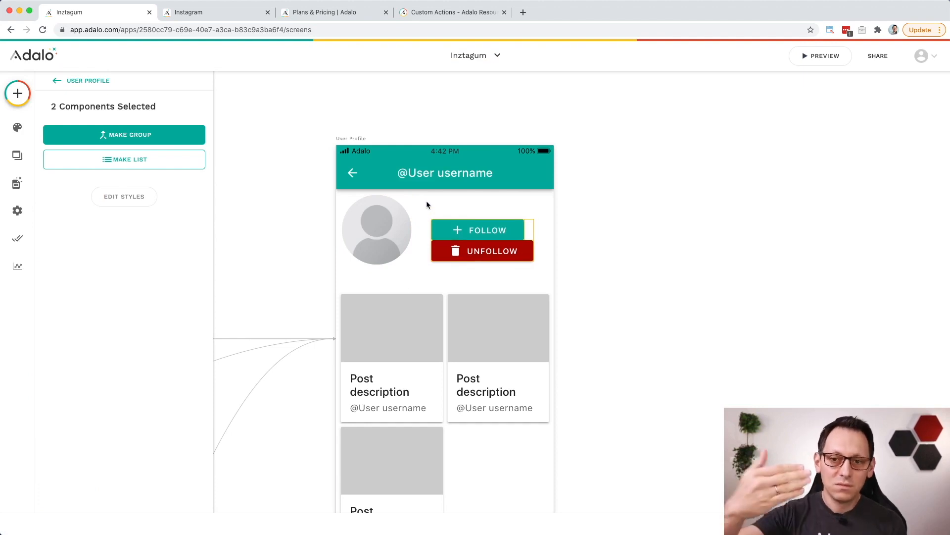
key("Up")
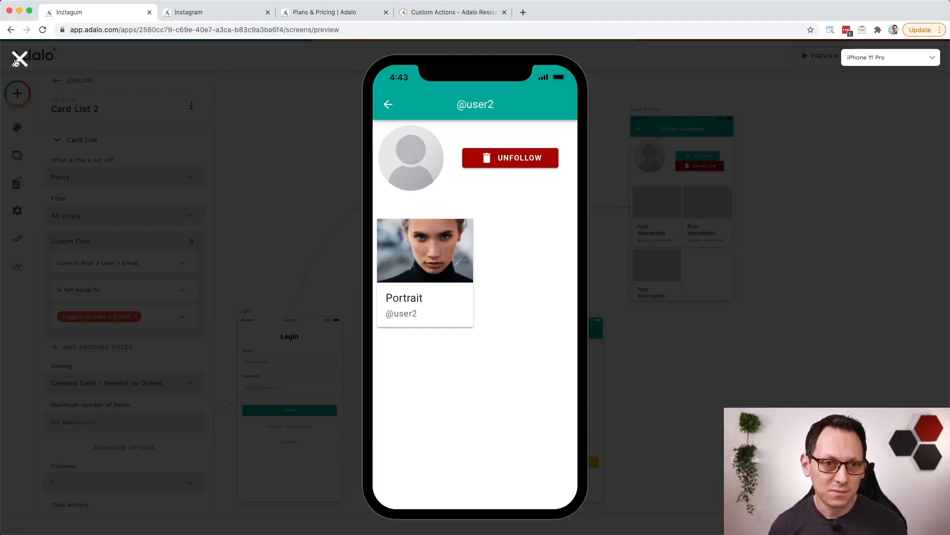
Step: Close the preview and group the Follow and Unfollow buttons on the User Profile screen
left_click(20, 59)
scroll(726, 170, "up", 10)
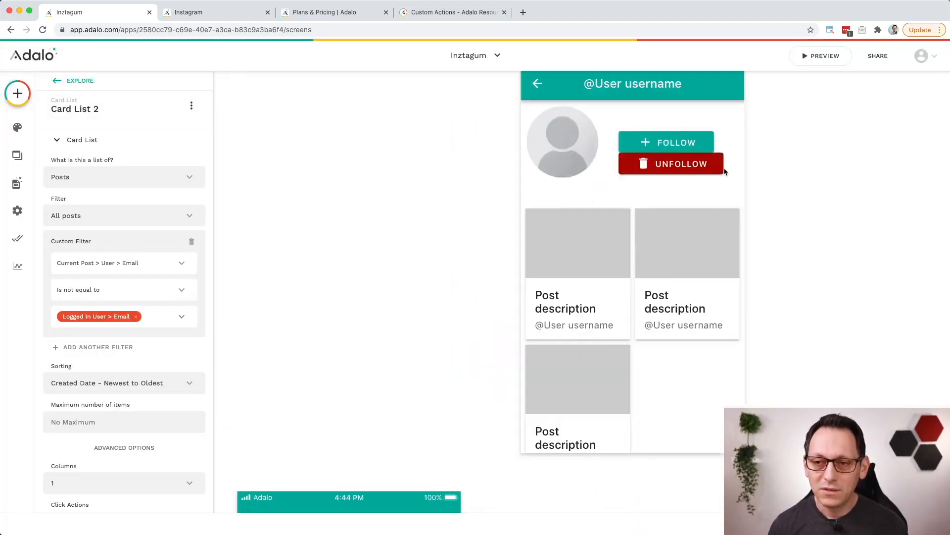
scroll(726, 178, "right", 8)
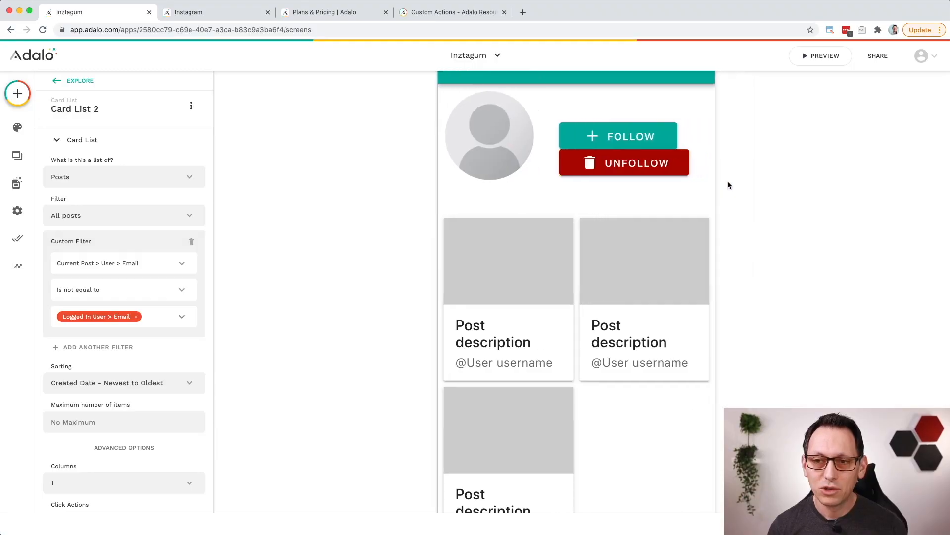
scroll(728, 185, "up", 3)
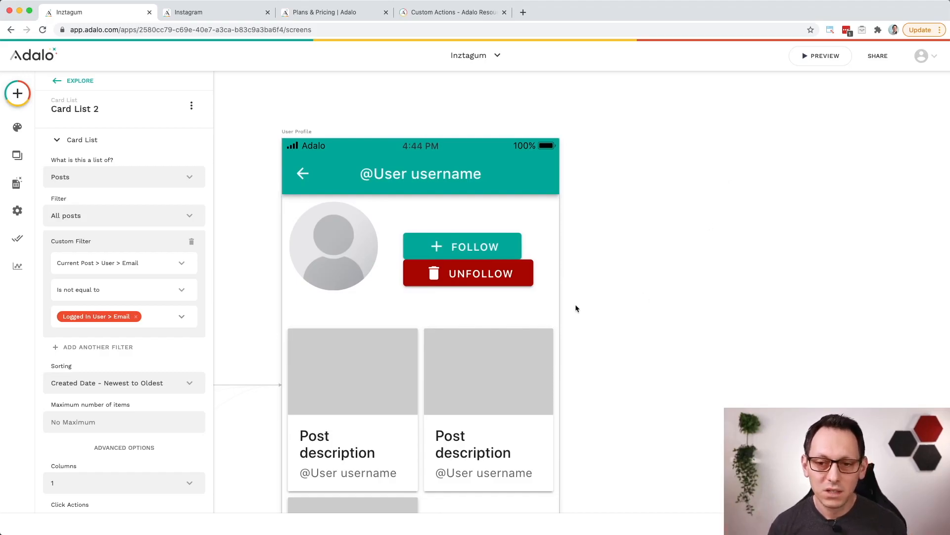
left_click_drag(546, 305, 398, 221)
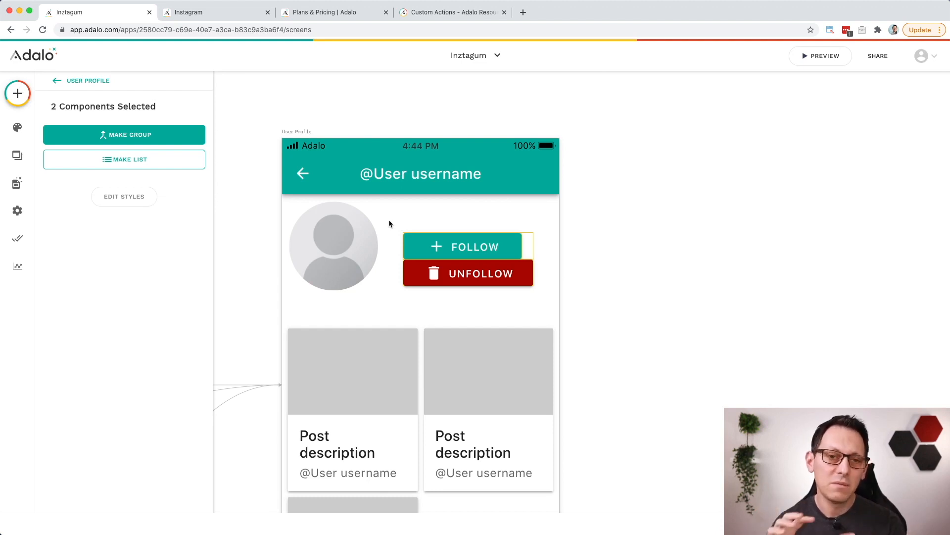
left_click(166, 135)
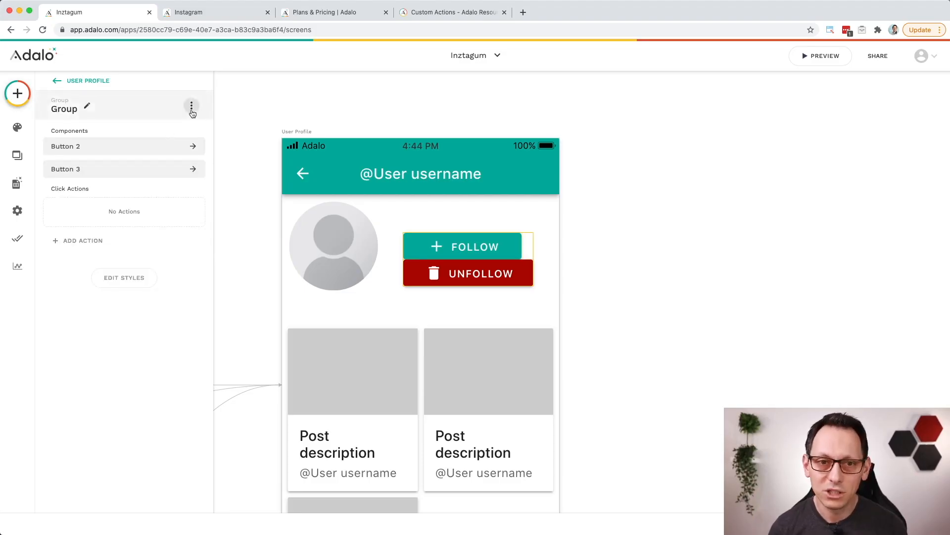
Step: Make the Follow/Unfollow button group visible only if Current Post > User > Email is not equal to Logged In User > Email
left_click(193, 109)
left_click(190, 133)
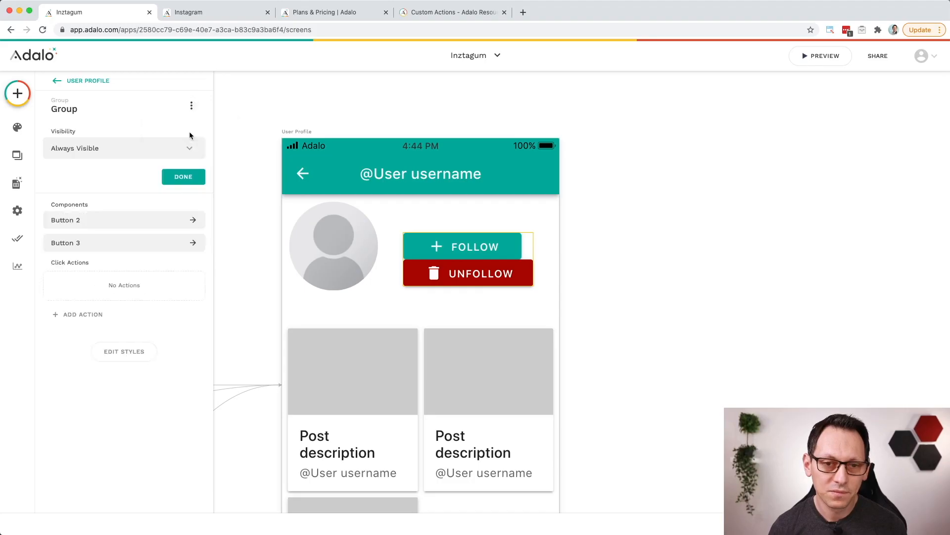
left_click(169, 147)
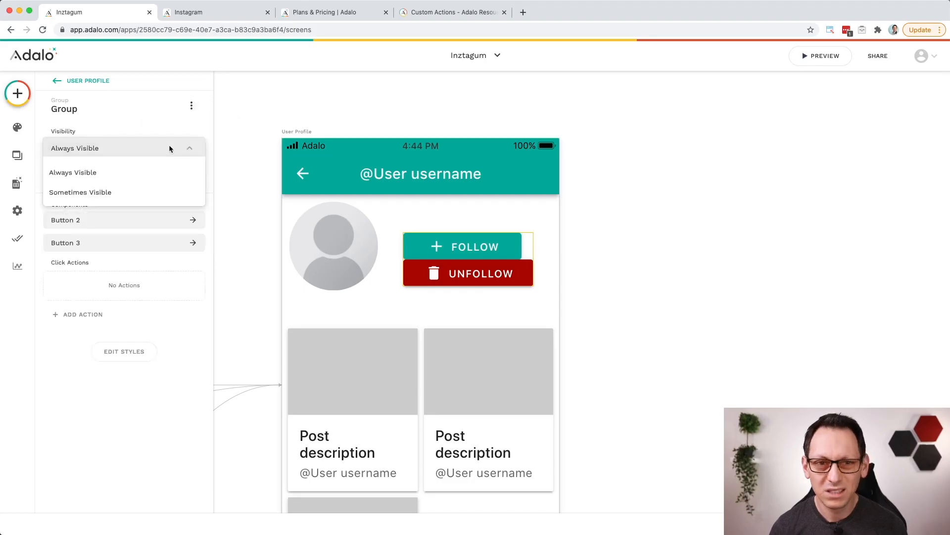
left_click(122, 193)
left_click(126, 193)
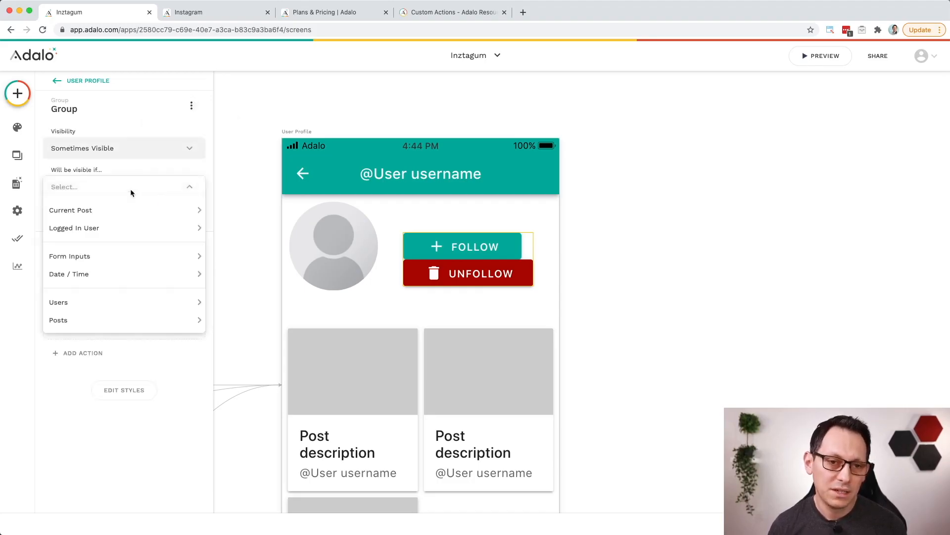
mouse_move(148, 210)
mouse_move(244, 300)
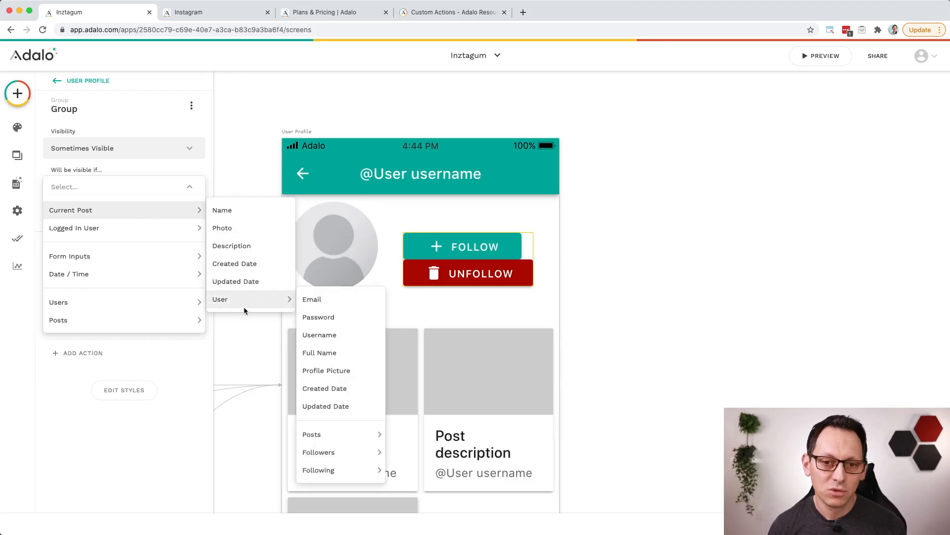
left_click(340, 300)
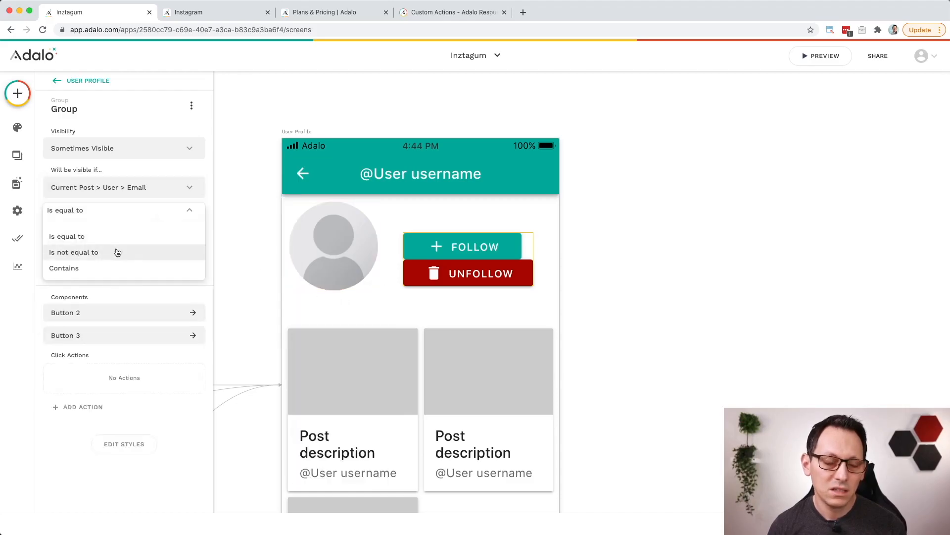
left_click(121, 253)
left_click(191, 242)
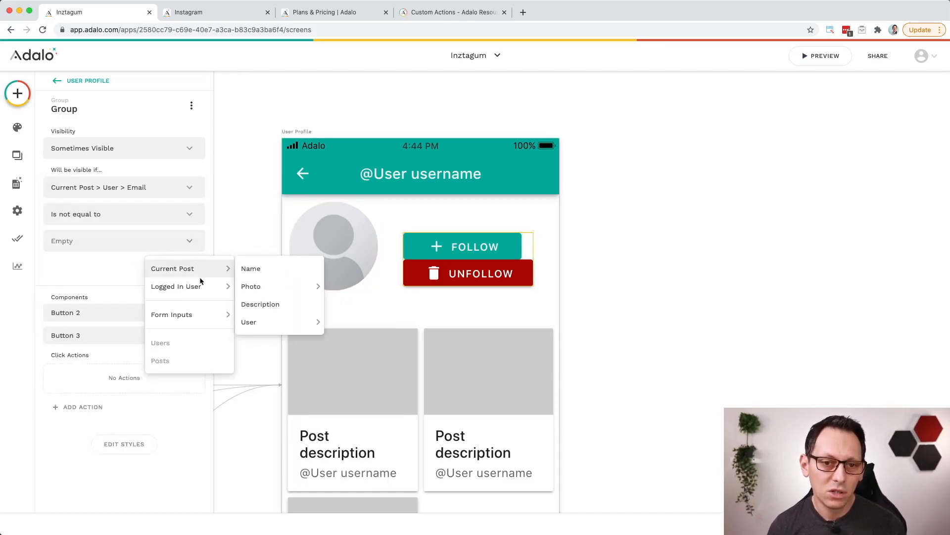
mouse_move(198, 286)
left_click(263, 287)
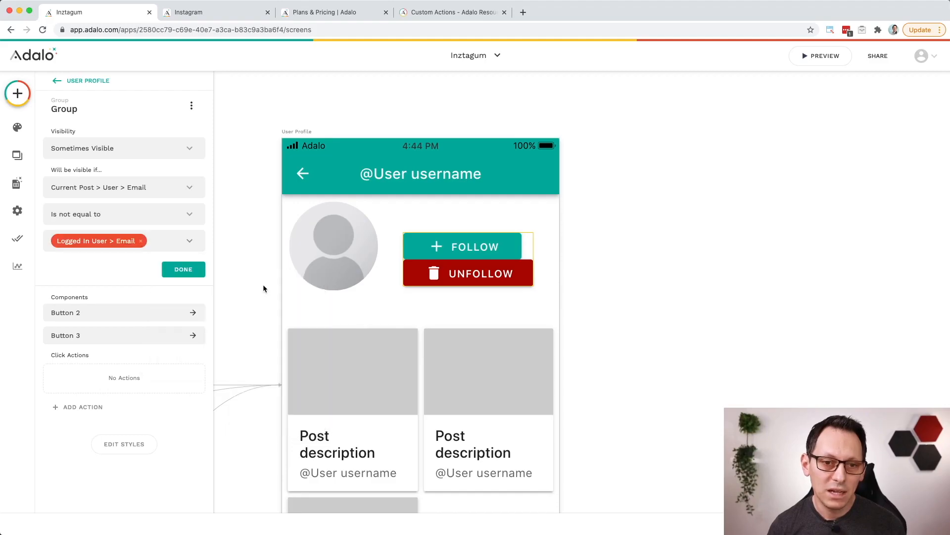
left_click(183, 271)
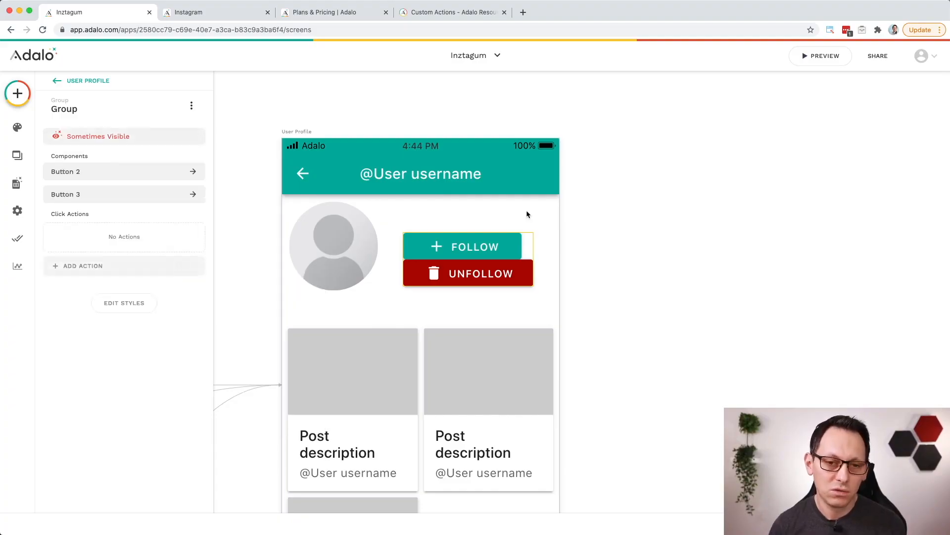
left_click(819, 56)
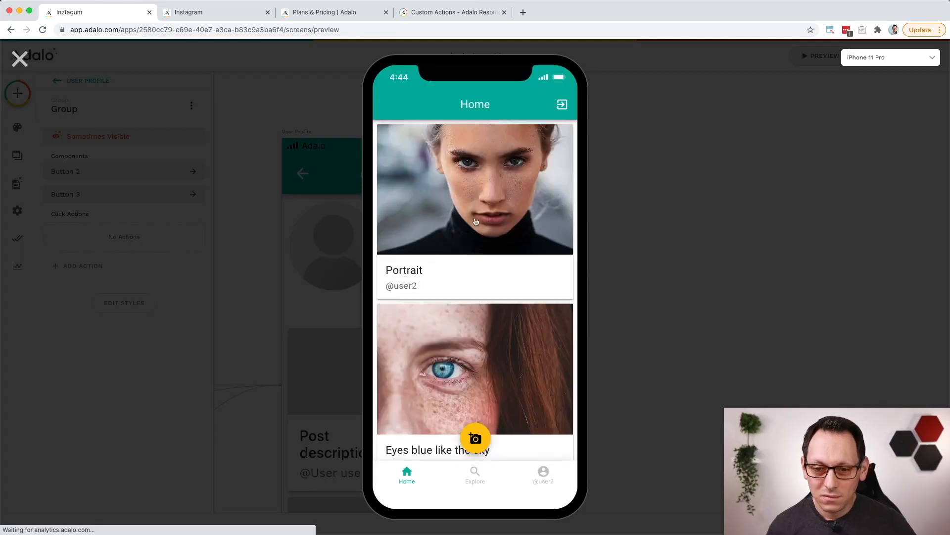
left_click(484, 222)
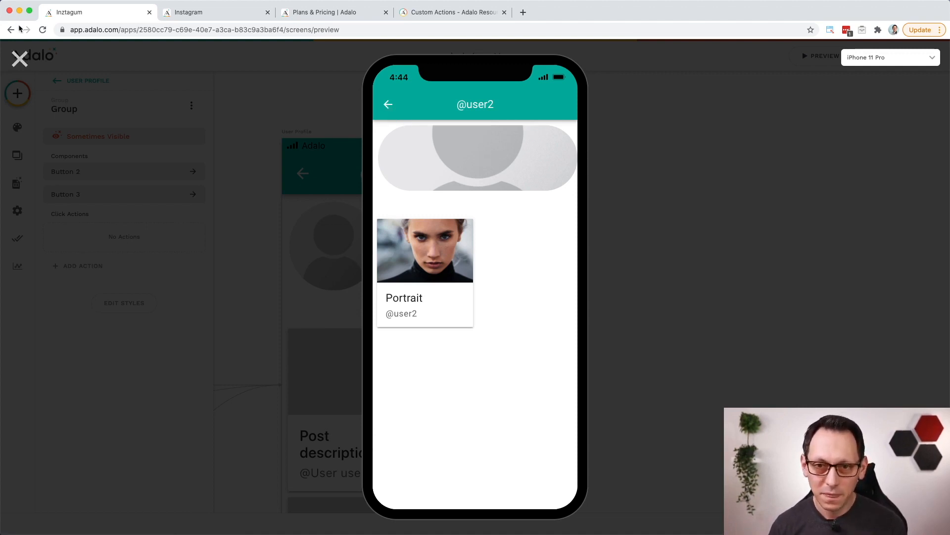
left_click(20, 59)
Step: Add a new screen from the Form template and name it Edit Profile
scroll(442, 267, "down", 1)
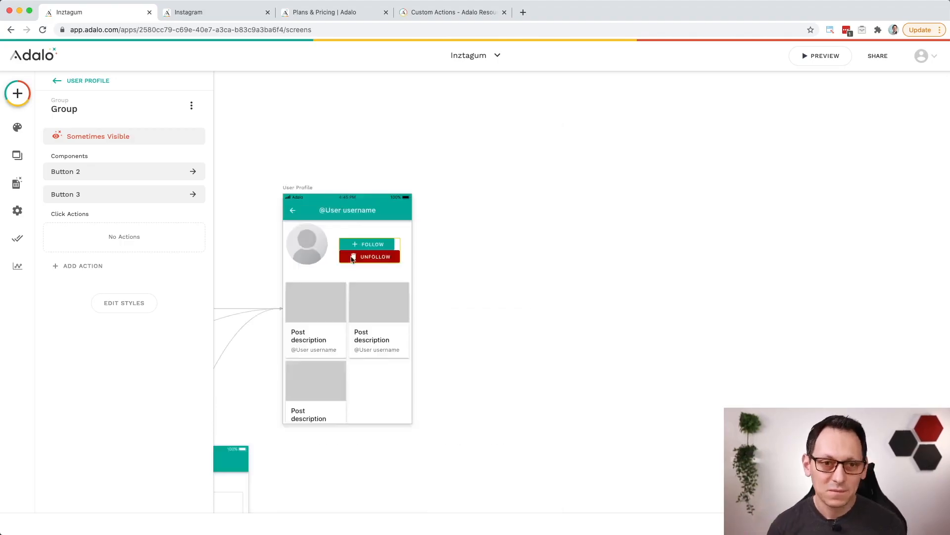
left_click(17, 156)
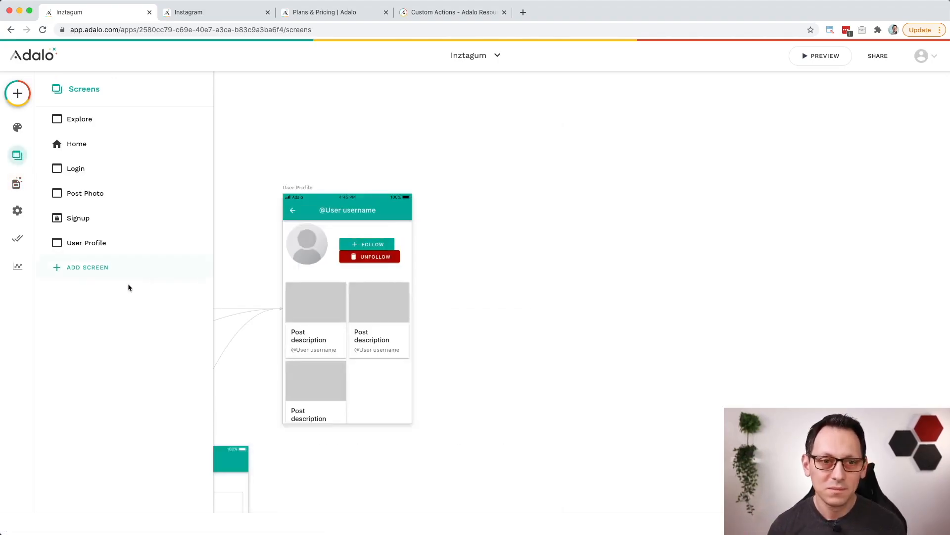
left_click(97, 271)
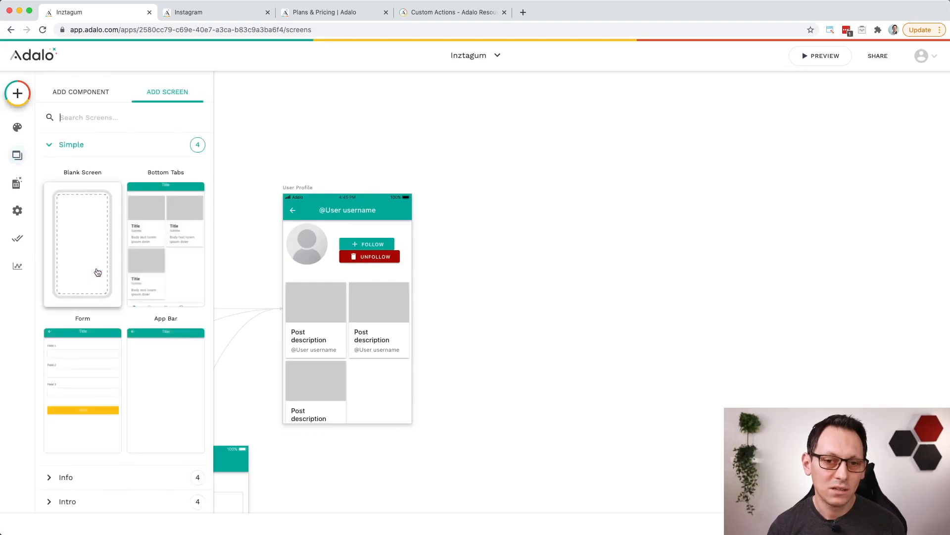
left_click(85, 399)
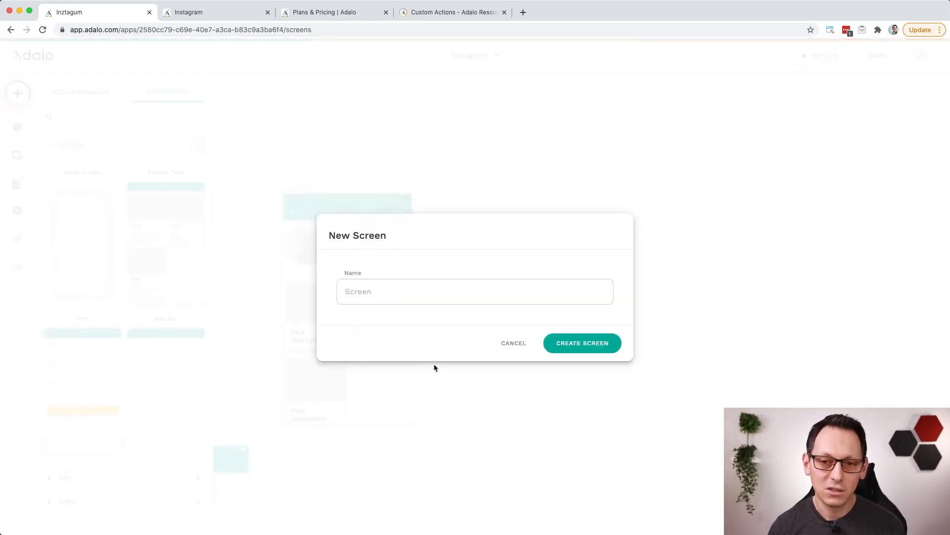
type("Edit Profile")
left_click(588, 344)
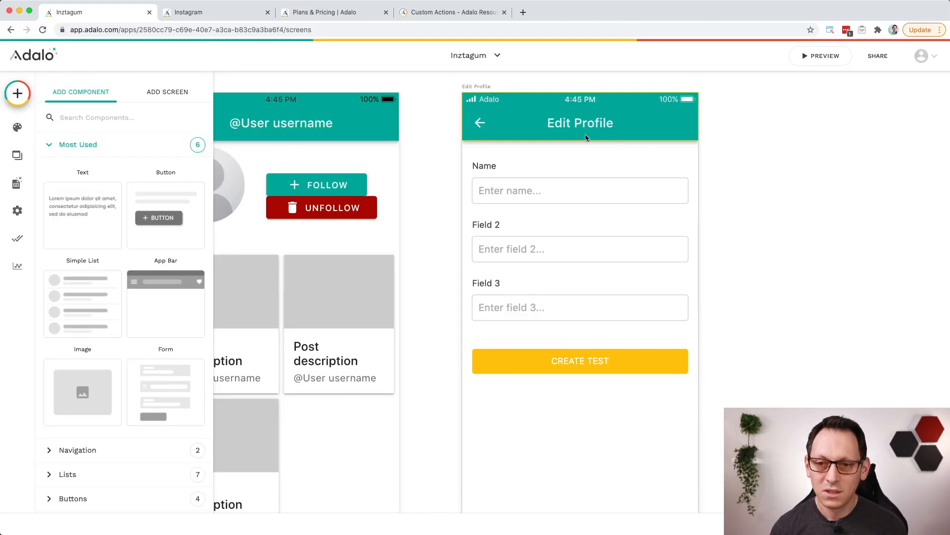
Step: Connect the form on the Edit Profile screen to the Users collection
left_click(578, 199)
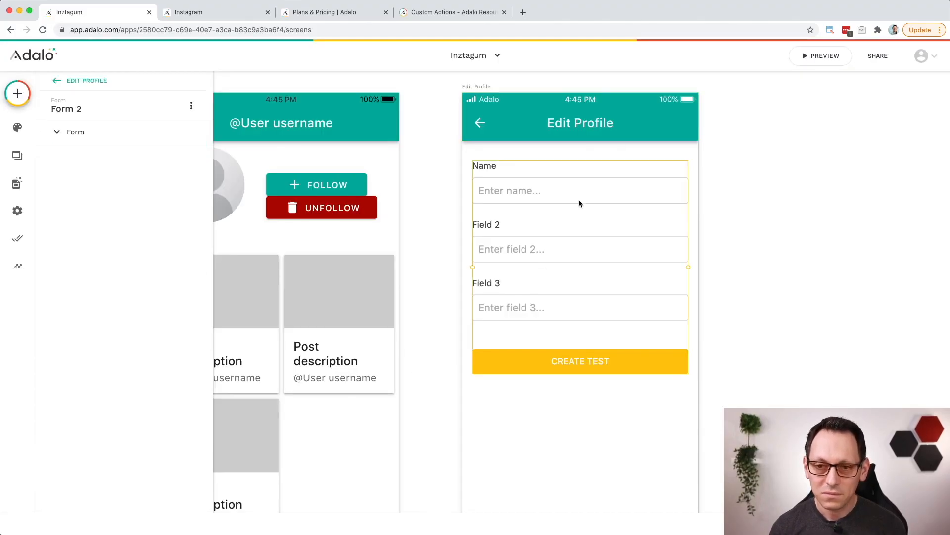
left_click(123, 171)
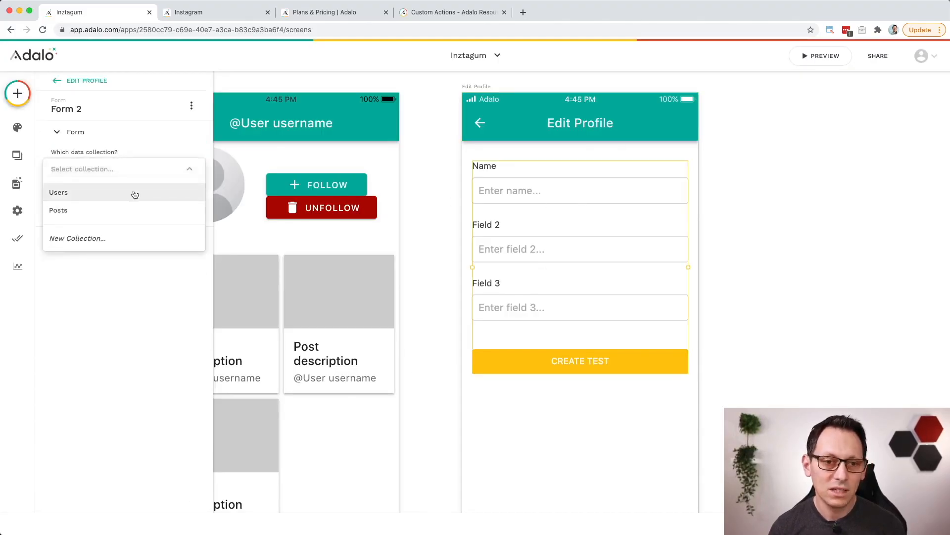
left_click(131, 192)
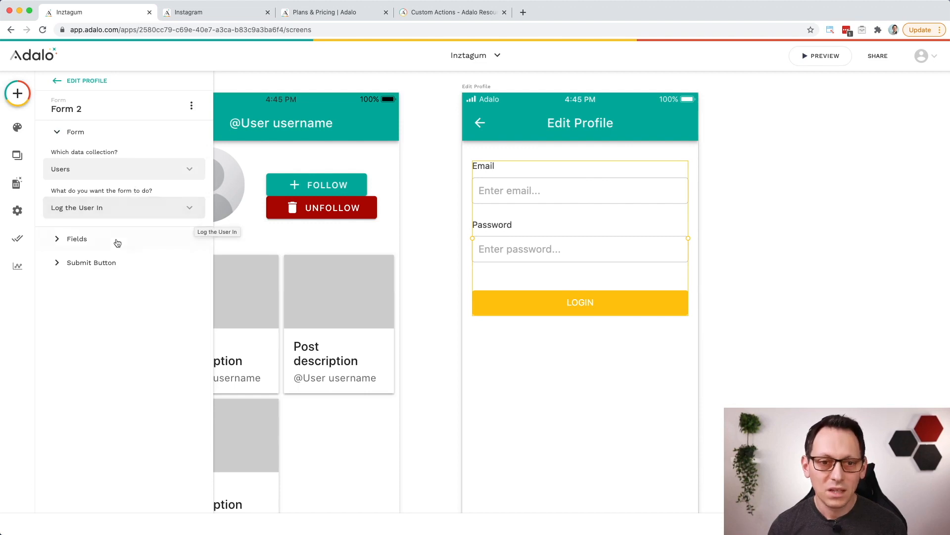
Step: Remove the Email and Password fields from the Edit Profile login form
left_click(114, 239)
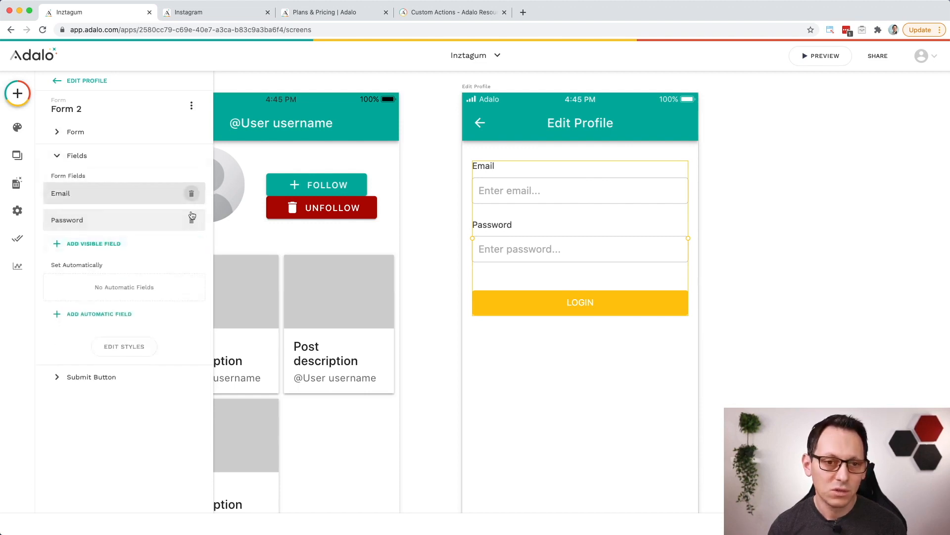
left_click(193, 195)
left_click(192, 196)
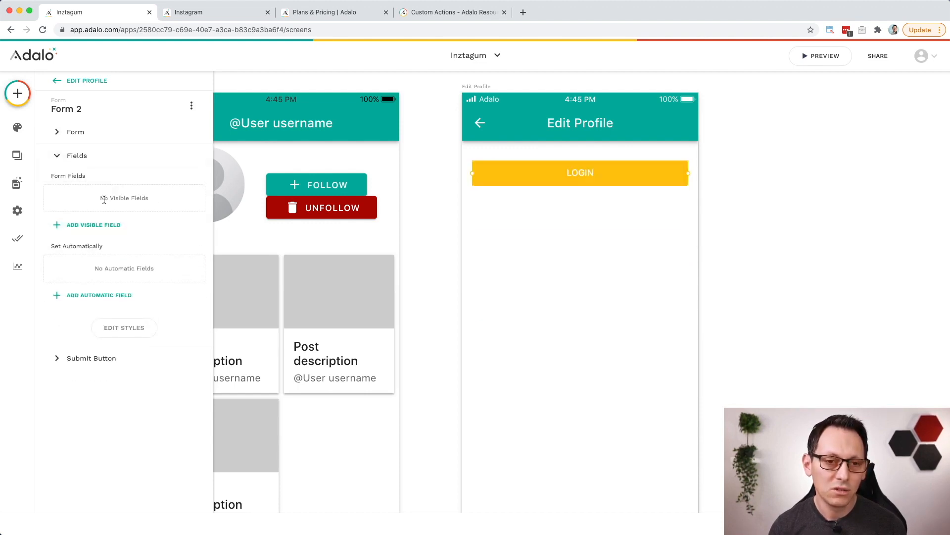
Step: Add Full Name and Profile Picture as visible fields on the Edit Profile form and make both not required
left_click(97, 225)
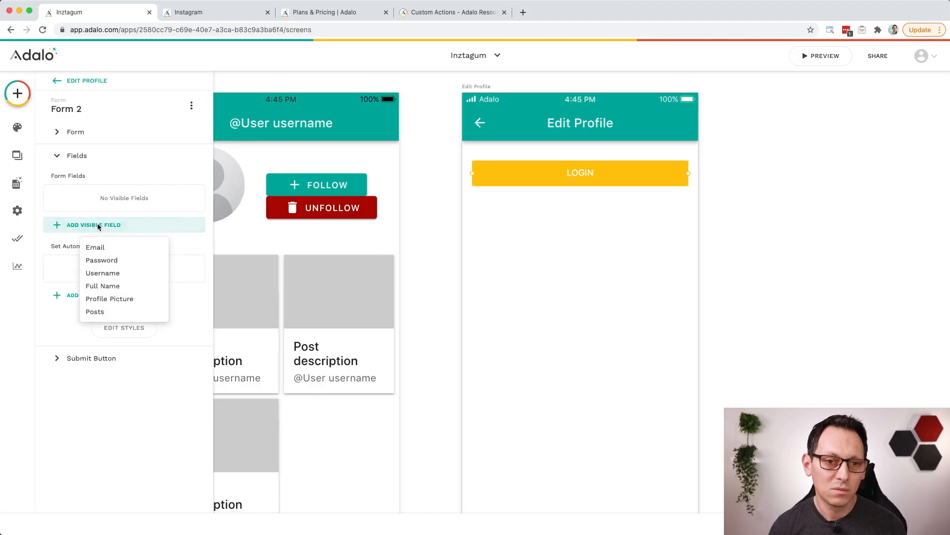
left_click(130, 290)
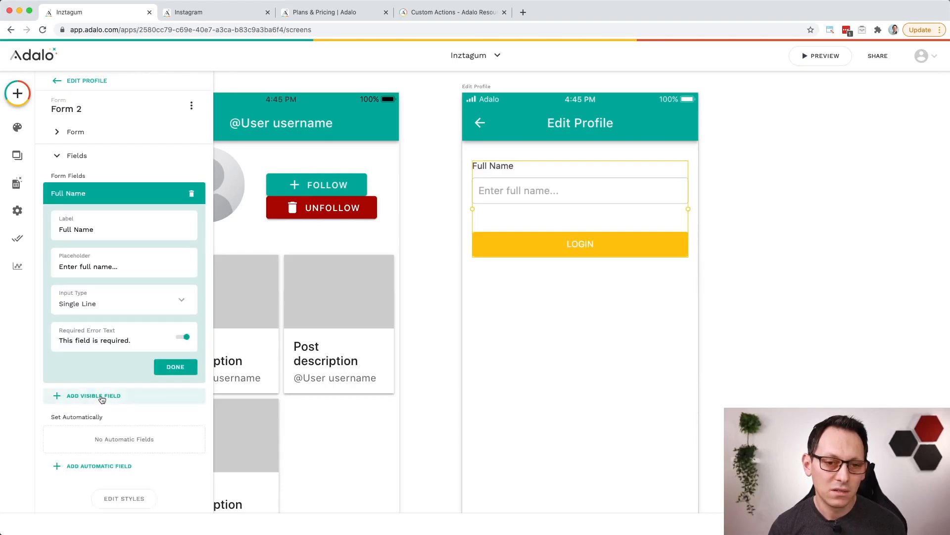
left_click(186, 338)
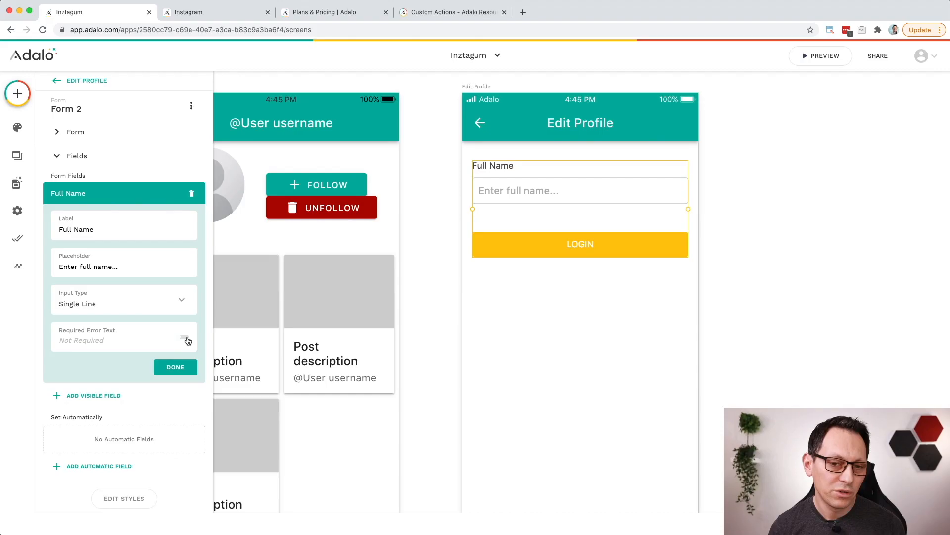
left_click(113, 400)
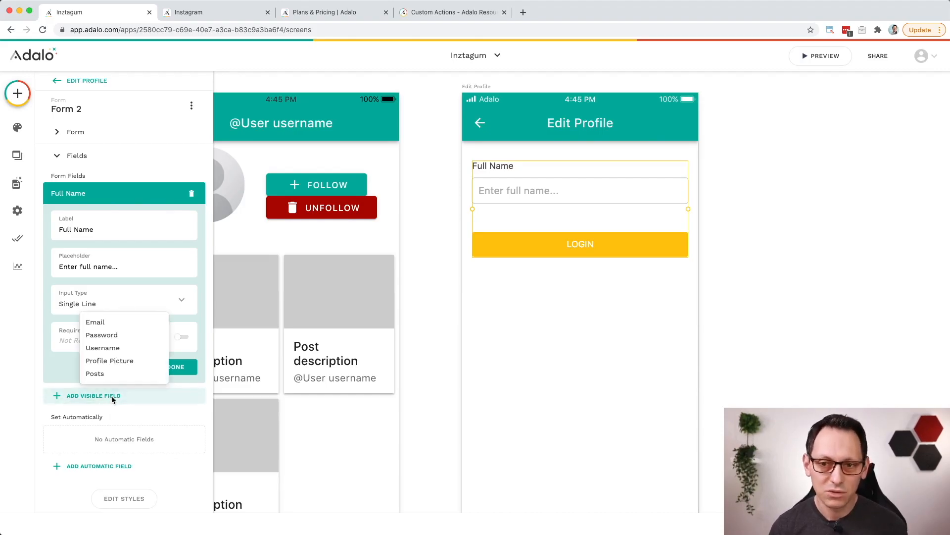
left_click(132, 361)
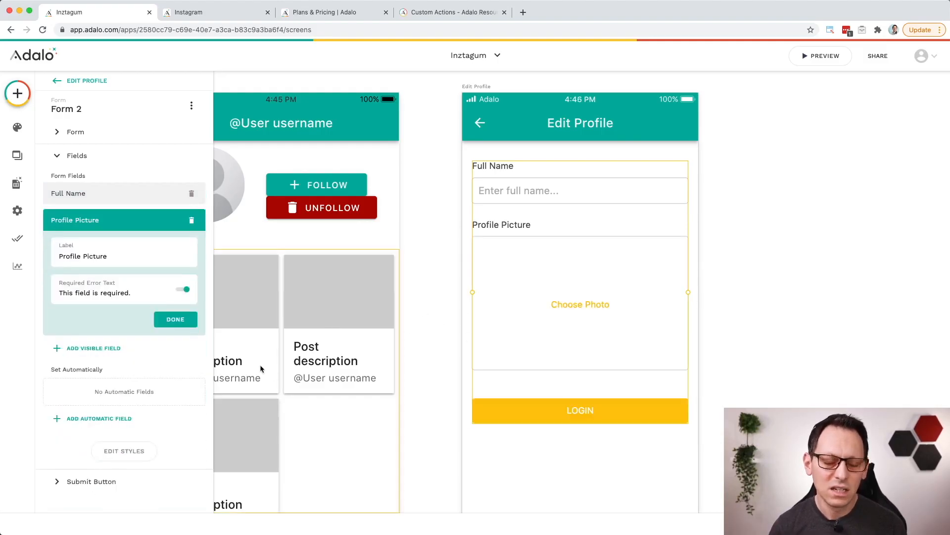
left_click(183, 289)
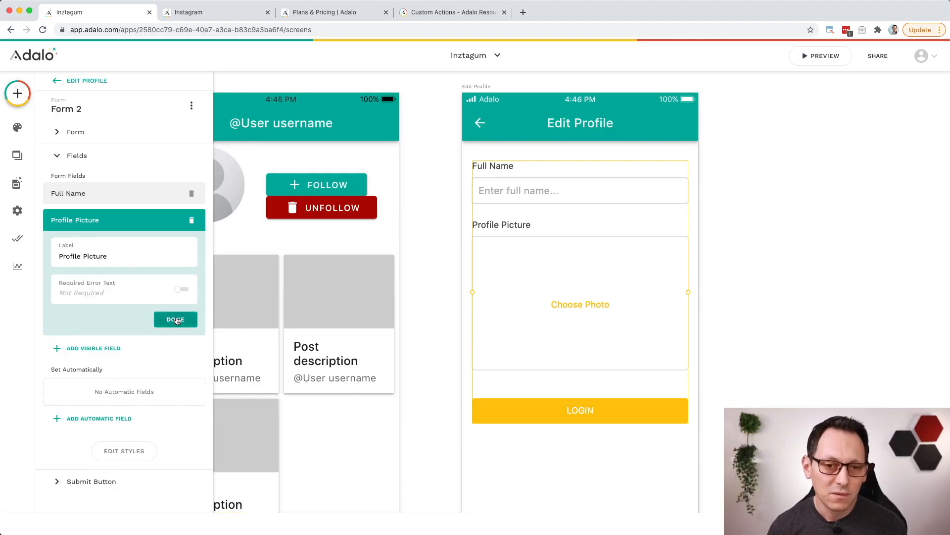
left_click(175, 319)
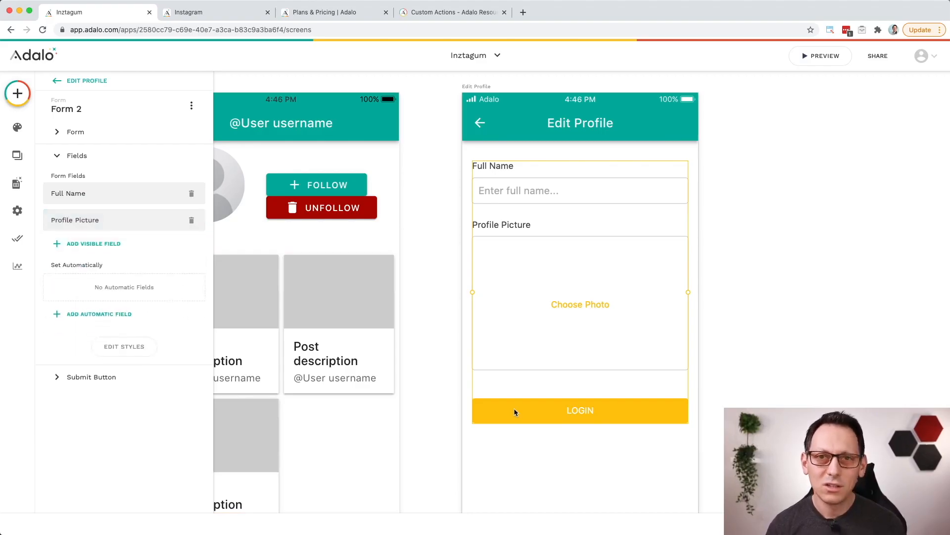
Step: Set the Edit Profile form's purpose to Update Logged In User
left_click(80, 138)
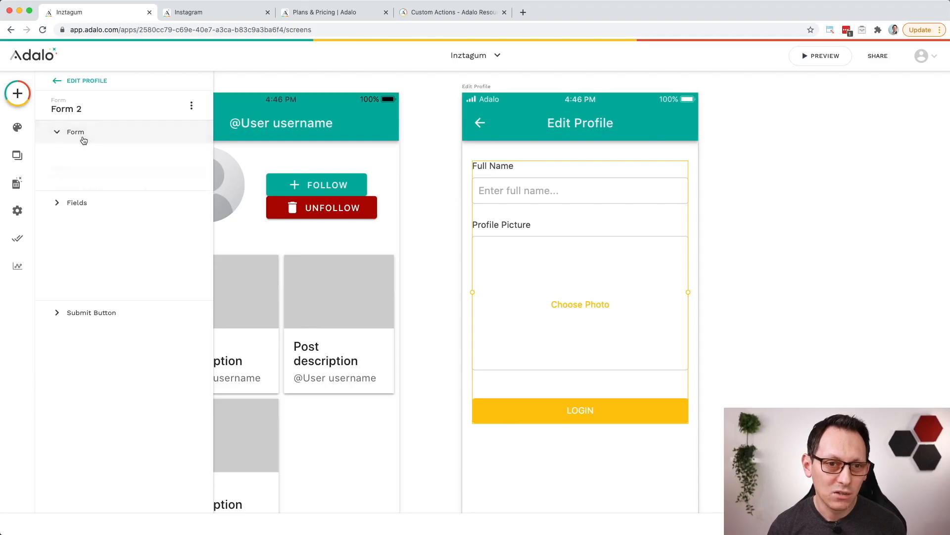
left_click(117, 210)
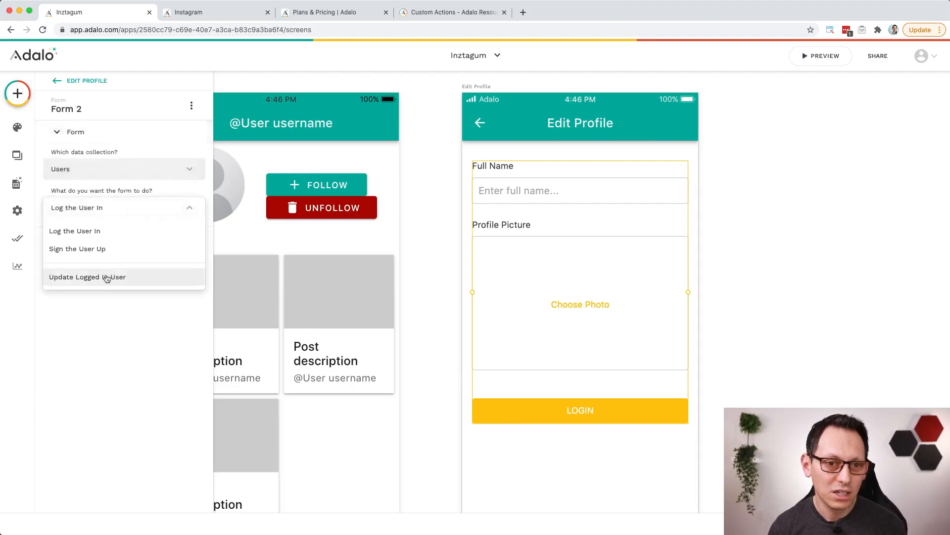
left_click(122, 278)
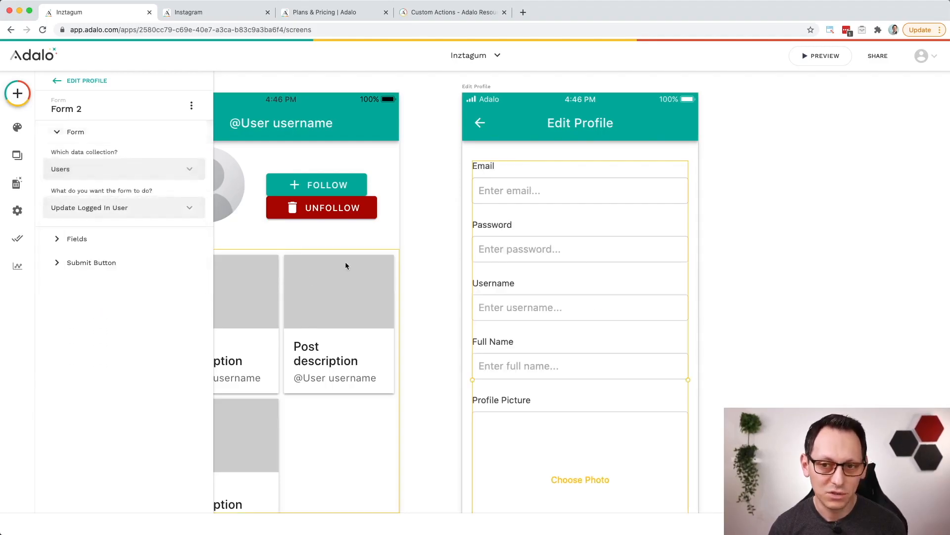
Step: Remove the Email, Password and Username fields from the Edit Profile form, keeping only Full Name and Profile Picture
left_click(74, 240)
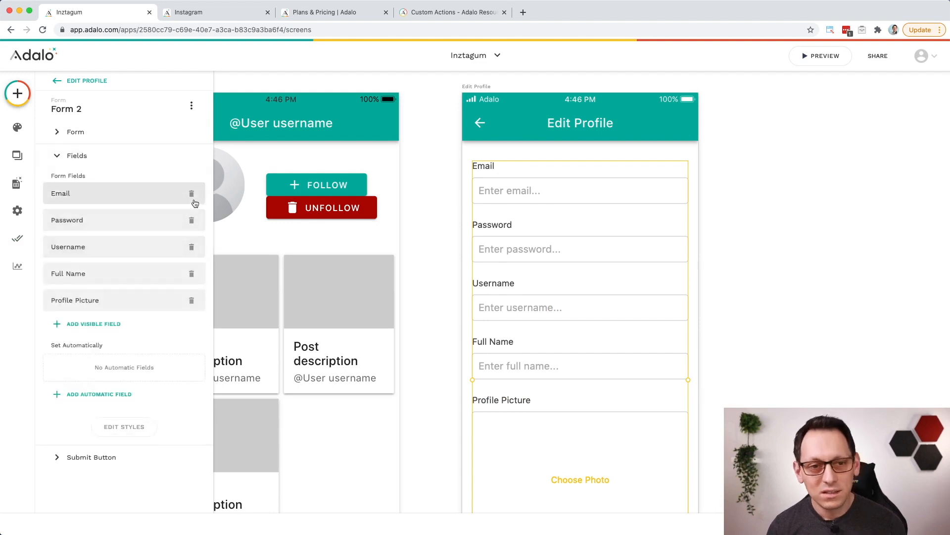
left_click(192, 194)
left_click(192, 193)
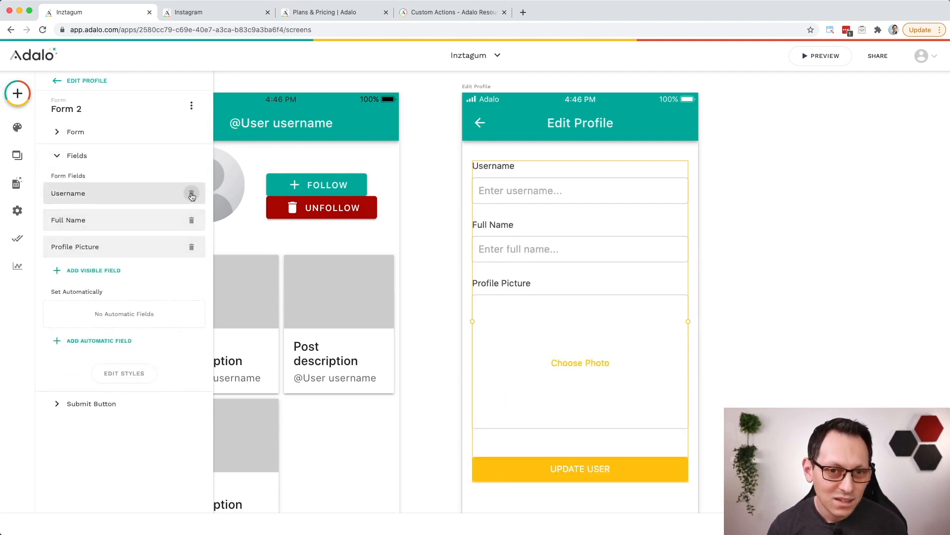
left_click(192, 193)
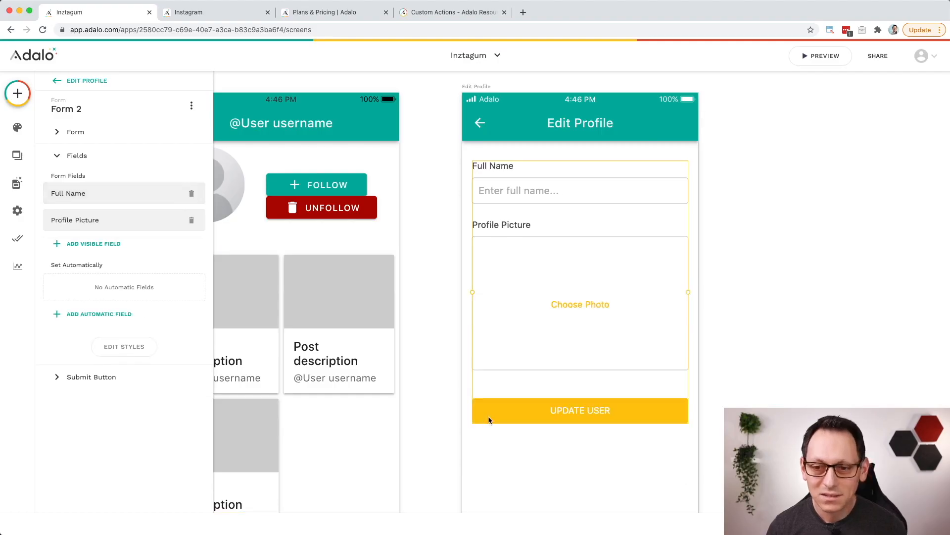
Step: Examine the submit button's text and click actions on the Edit Profile form
left_click(106, 376)
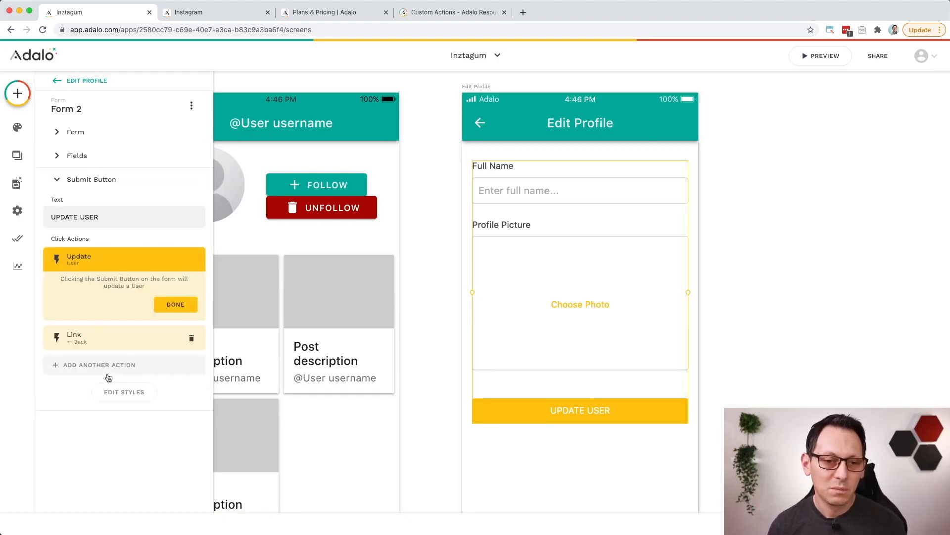
left_click(174, 306)
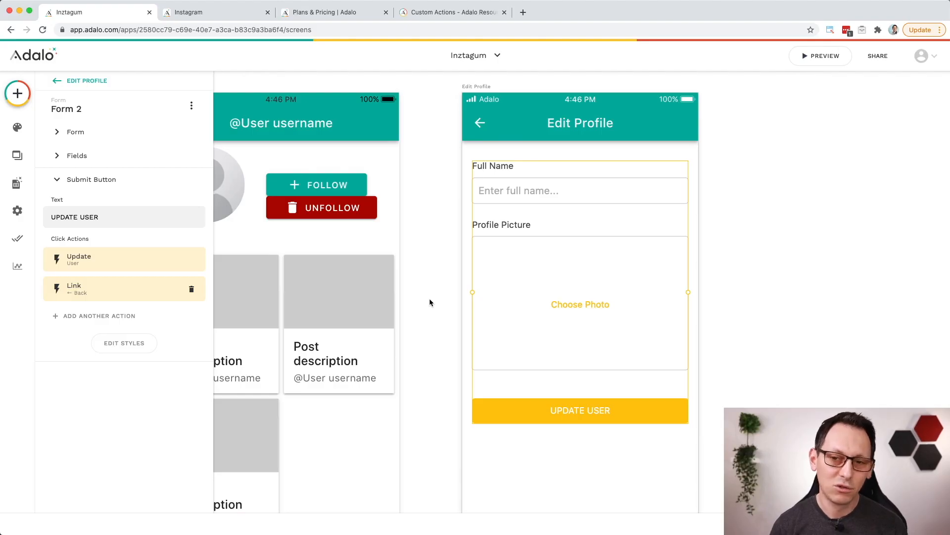
Step: Link the username tab in the Home screen's tab bar to the Edit Profile screen
scroll(429, 298, "down", 10)
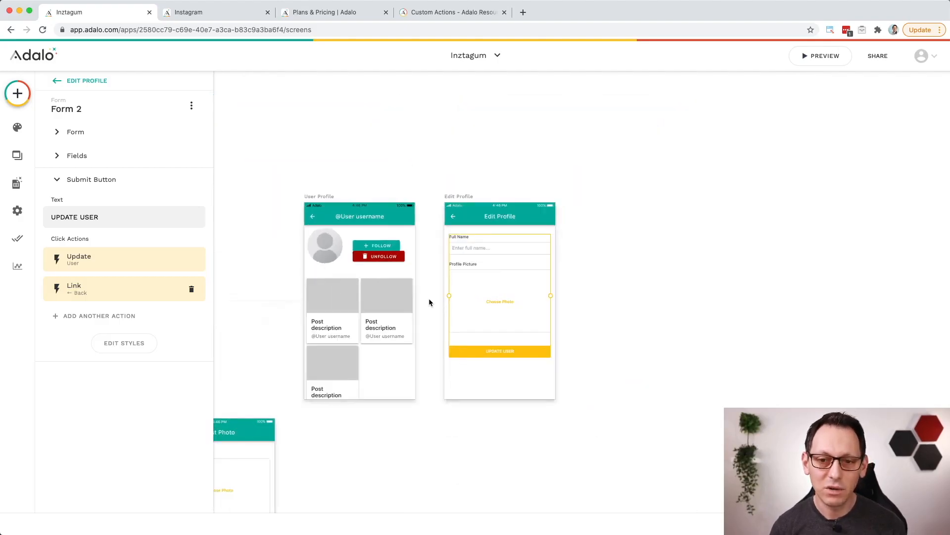
left_click(429, 370)
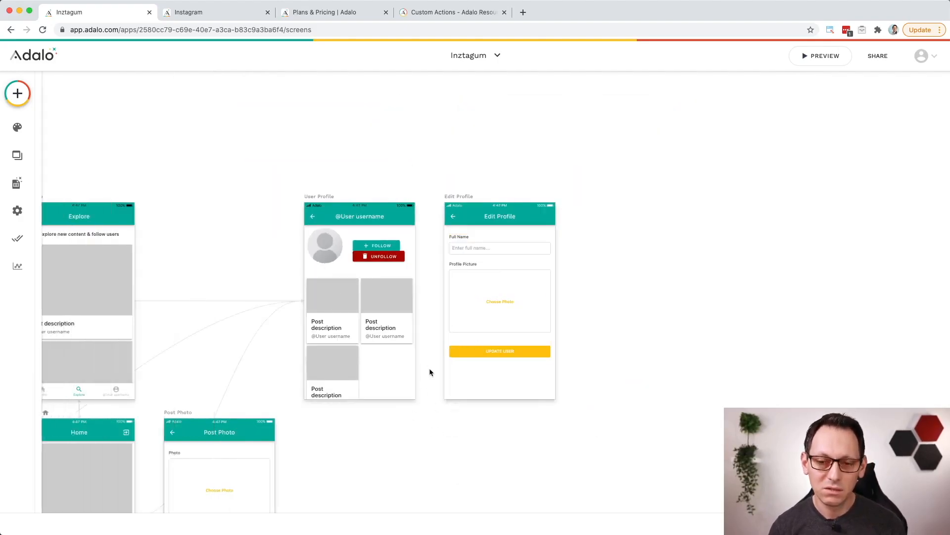
scroll(429, 367, "left", 5)
scroll(430, 367, "down", 3)
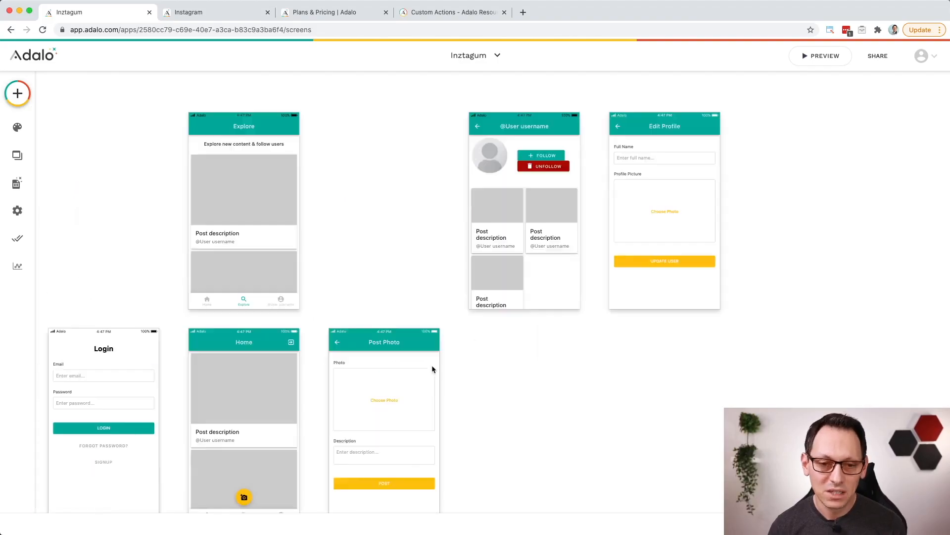
scroll(327, 406, "left", 5)
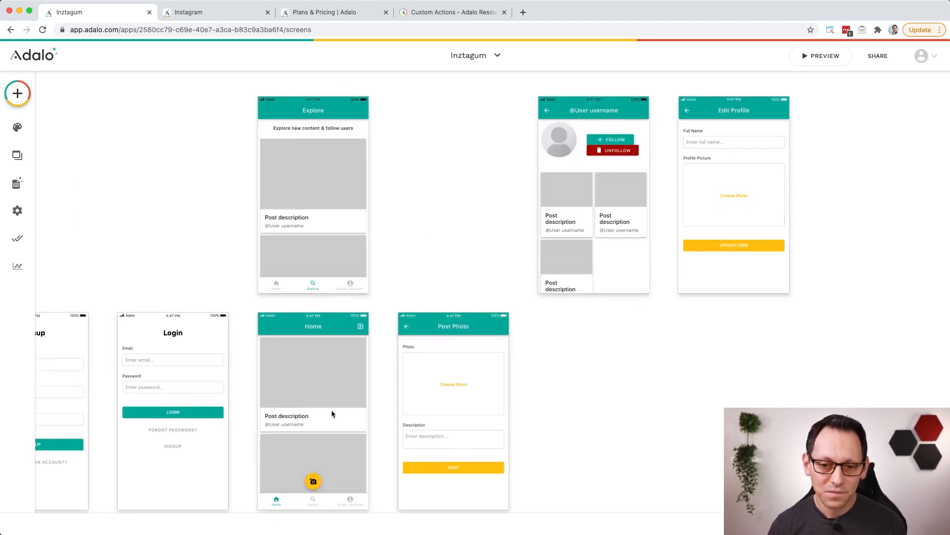
scroll(331, 408, "down", 5)
scroll(330, 382, "up", 10, "ctrl")
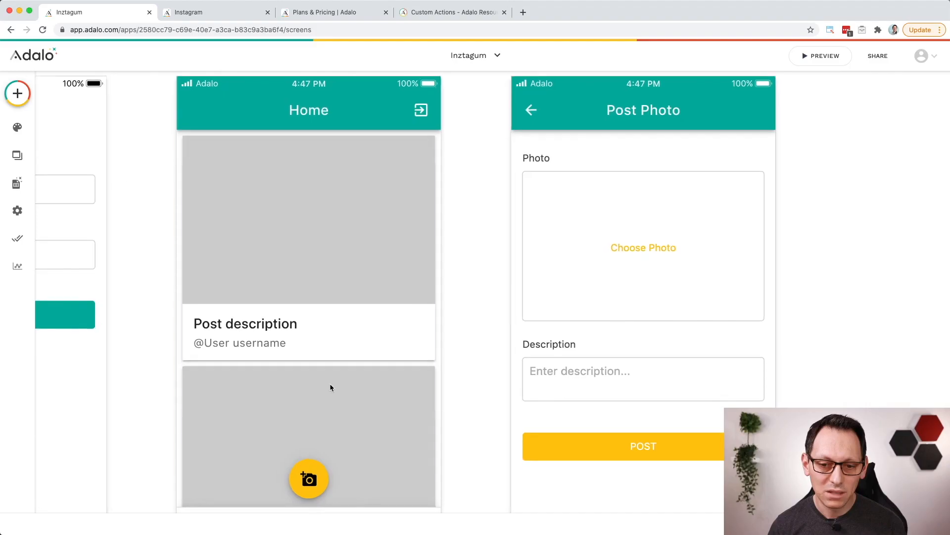
left_click(410, 442)
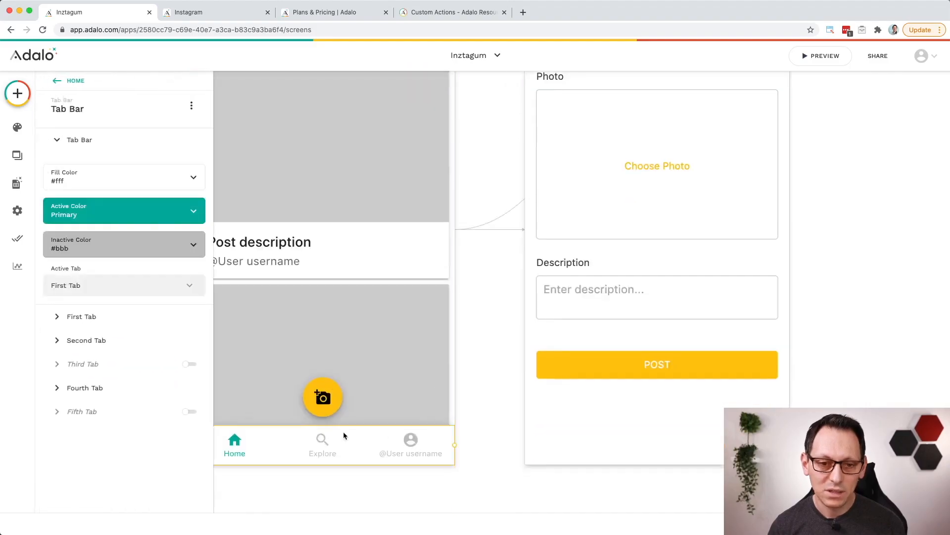
left_click(59, 390)
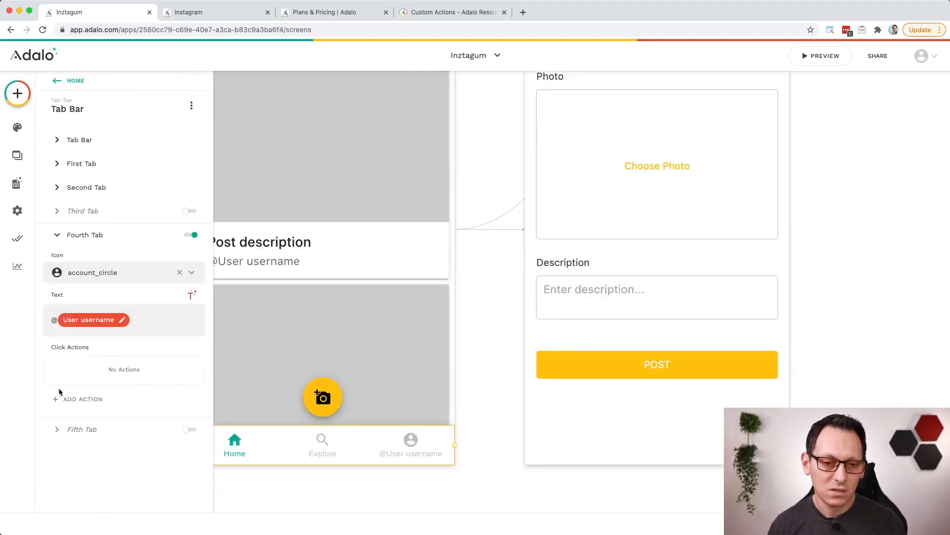
left_click(95, 400)
mouse_move(124, 246)
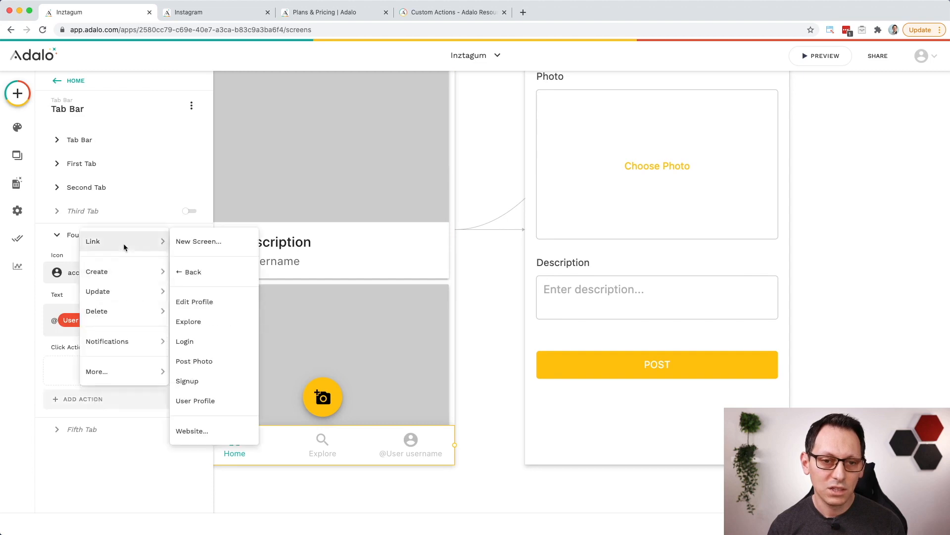
left_click(223, 303)
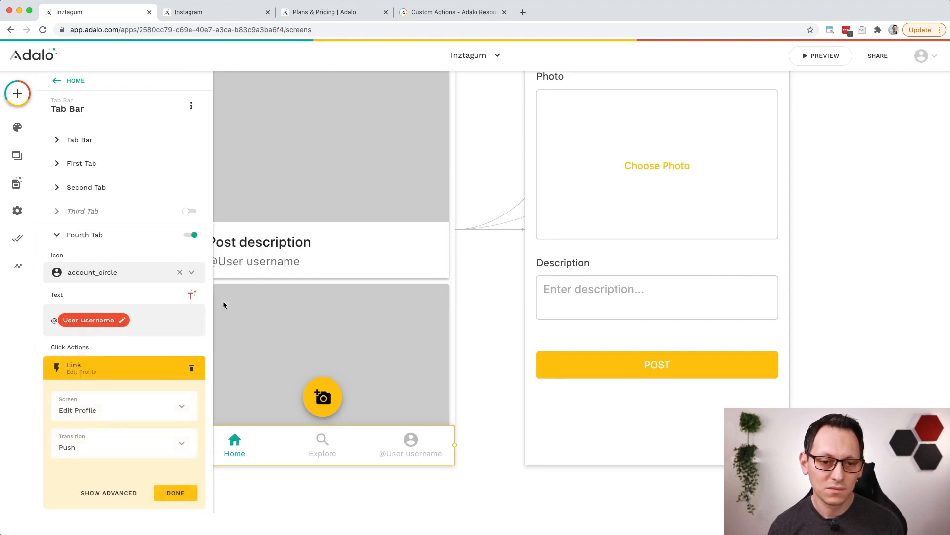
Step: Add a link to Edit Profile on the username tab of the Explore screen's tab bar
scroll(483, 349, "up", 10)
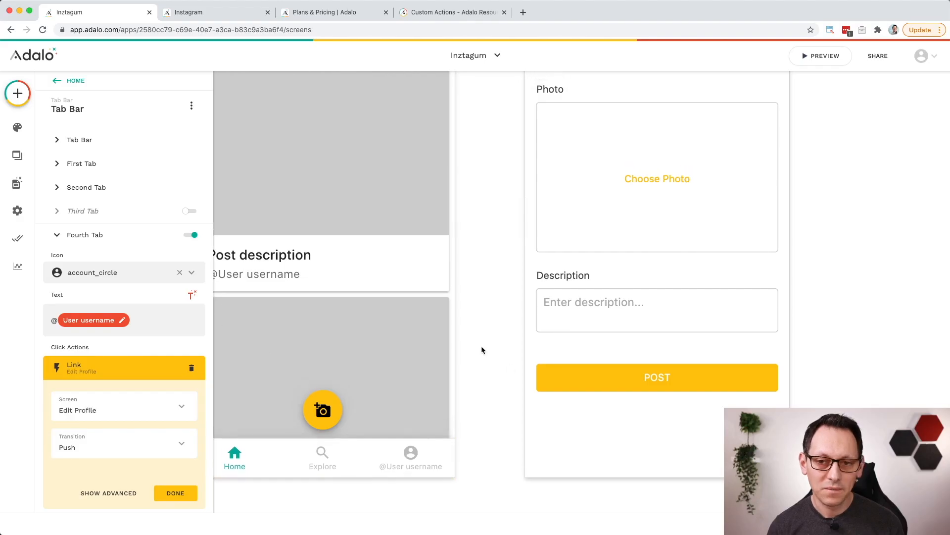
scroll(481, 350, "up", 4)
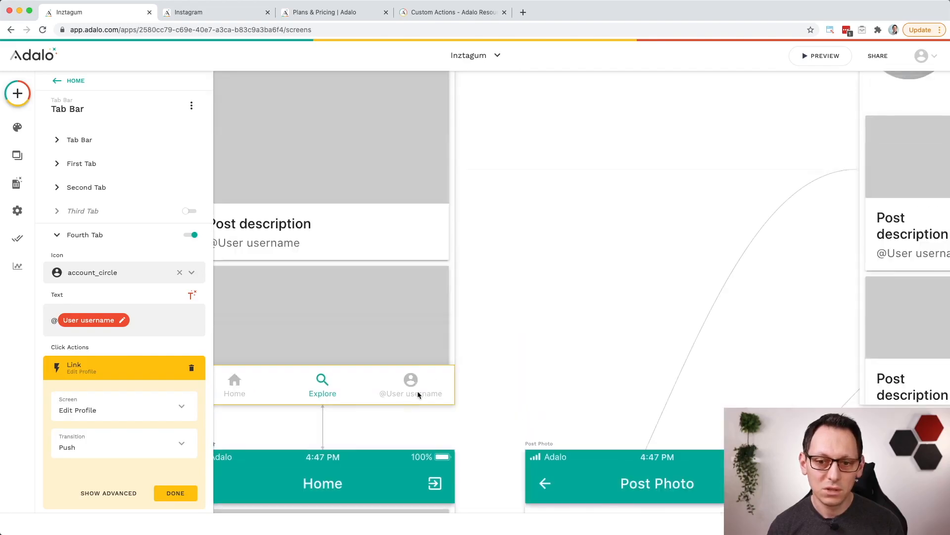
left_click(419, 394)
left_click(117, 387)
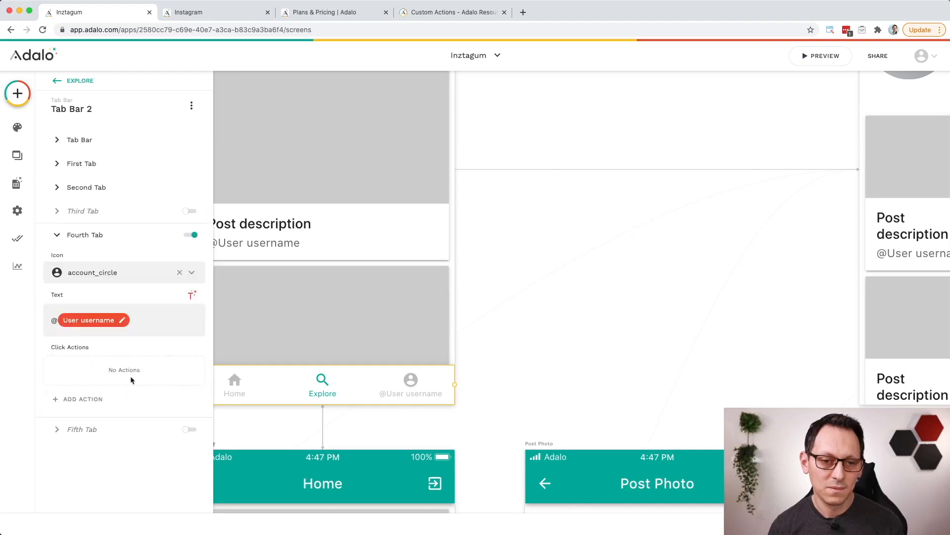
left_click(70, 398)
mouse_move(125, 337)
mouse_move(124, 241)
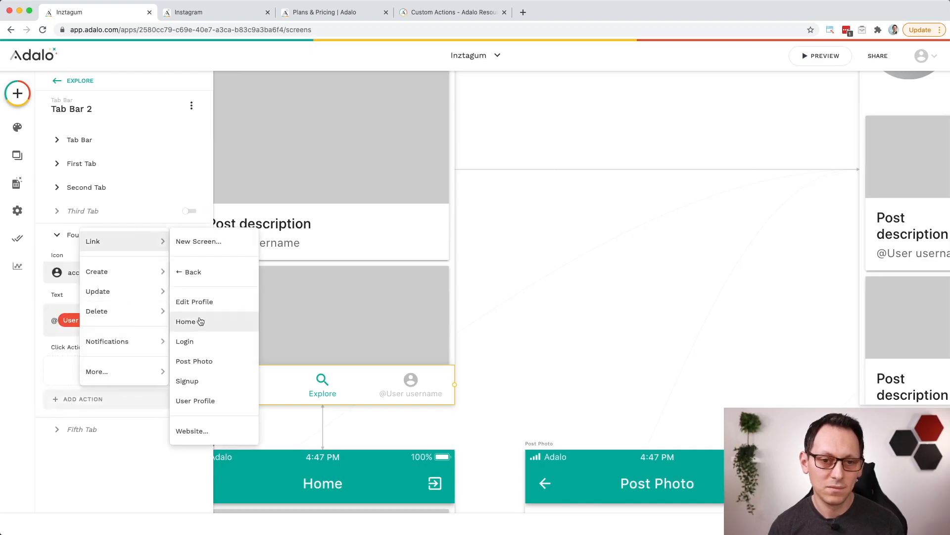
left_click(215, 298)
Step: Preview the app and open the Edit Profile screen through the username tab
scroll(625, 336, "down", 2)
scroll(625, 340, "down", 5)
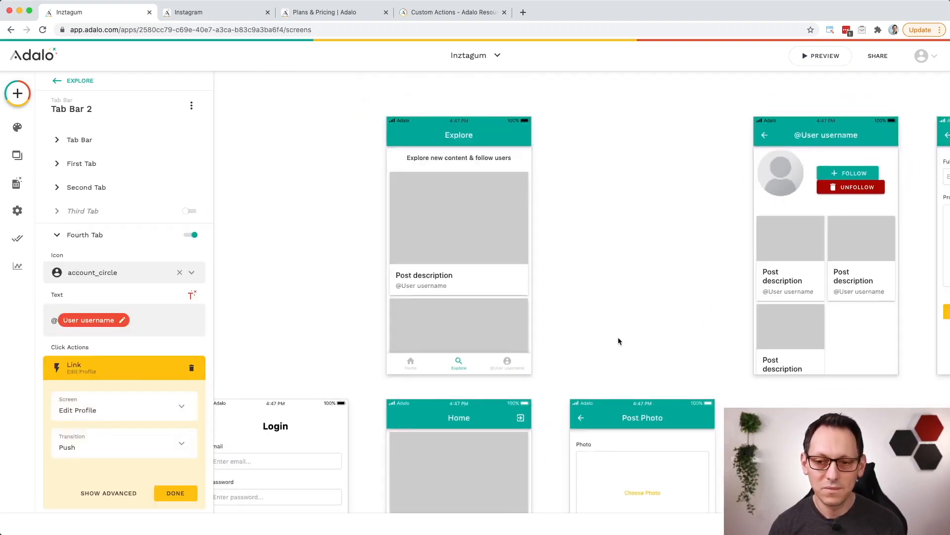
scroll(639, 327, "right", 3)
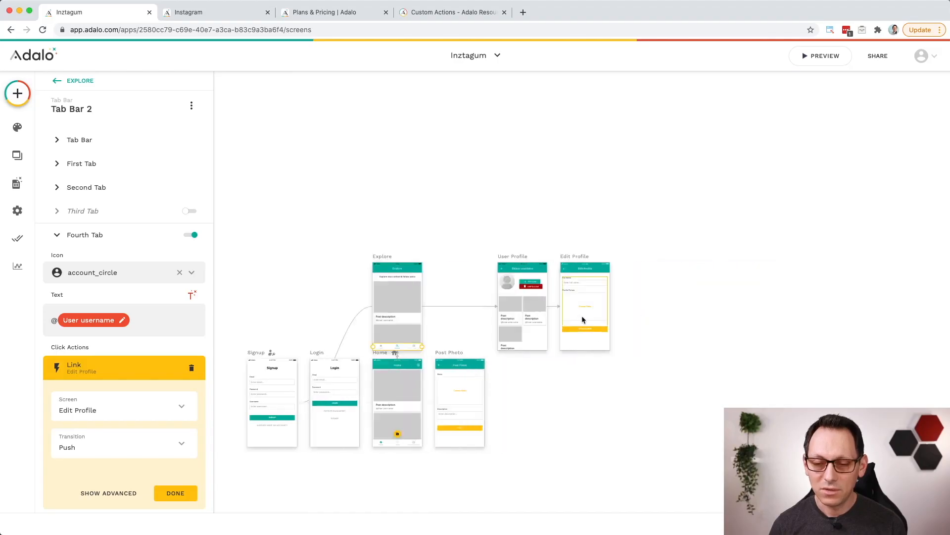
scroll(584, 318, "up", 3)
scroll(582, 319, "up", 4)
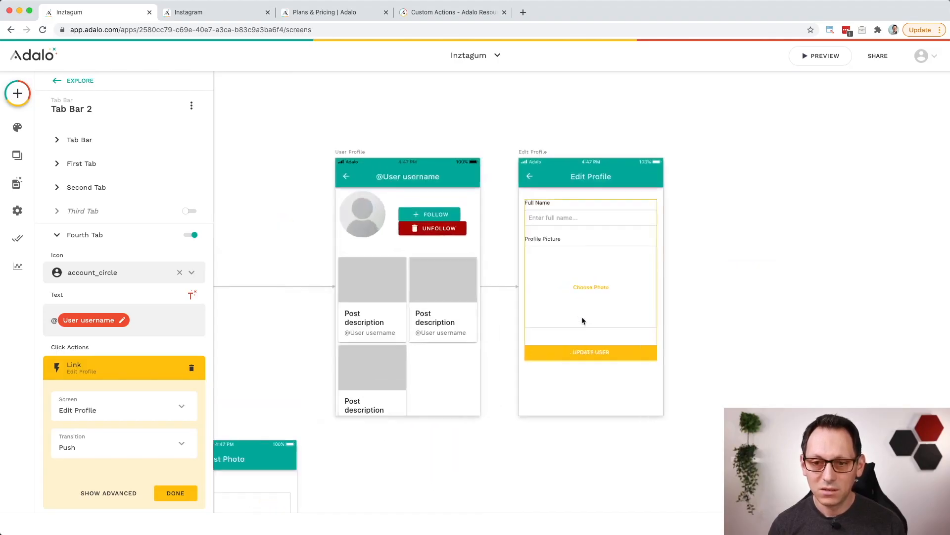
left_click(822, 58)
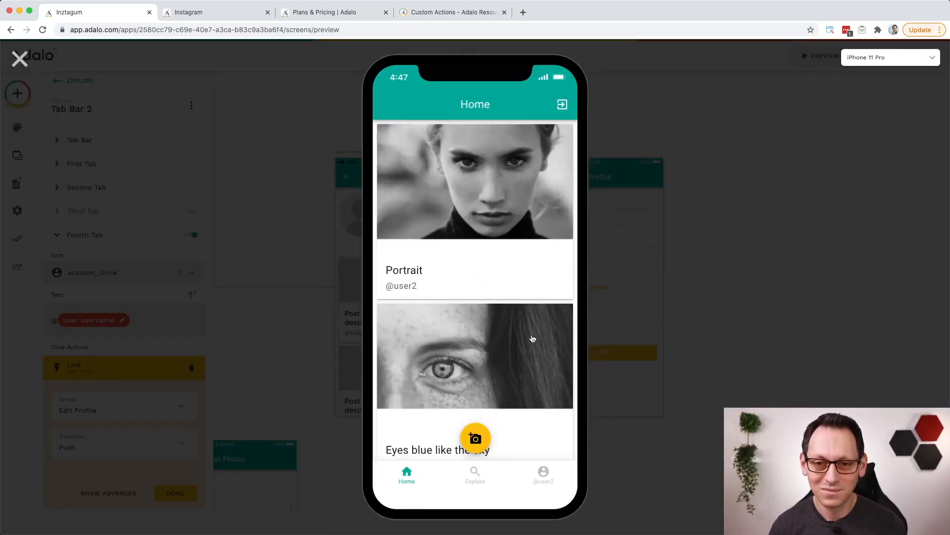
left_click(544, 476)
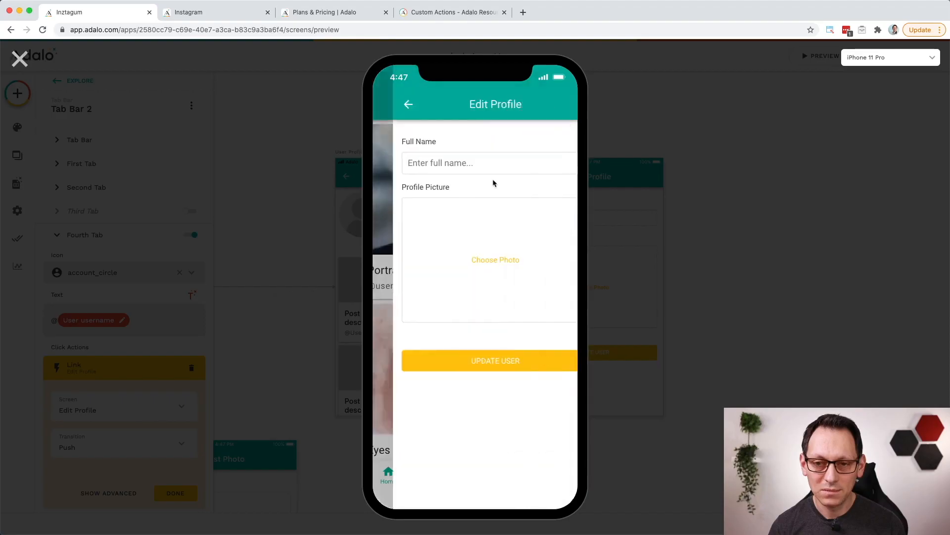
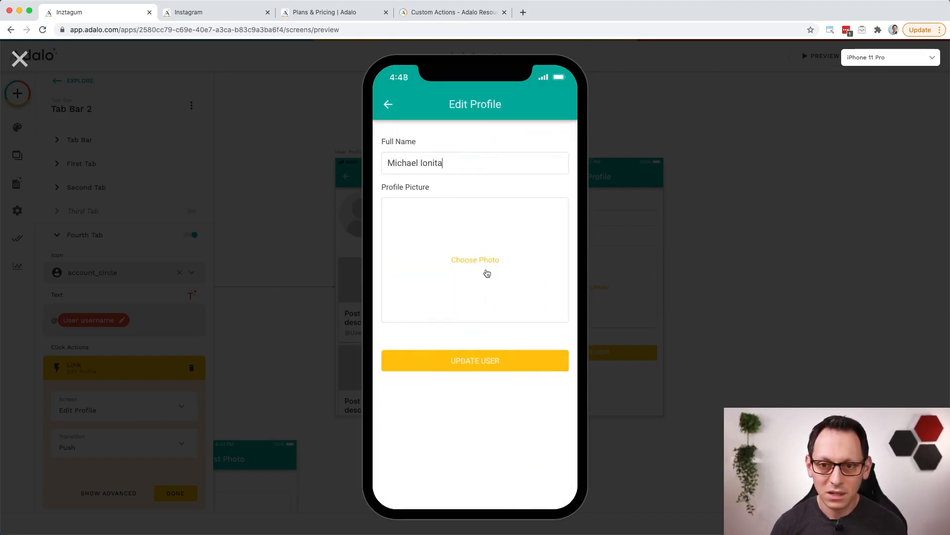
Step: Enter the user's full name, choose me.png as the profile picture and submit the profile update
left_click(476, 260)
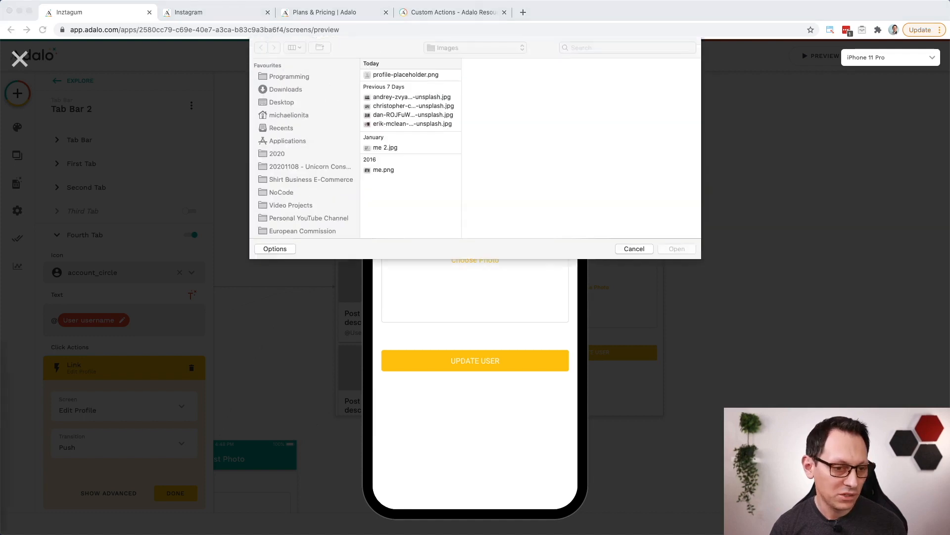
left_click(384, 169)
left_click(672, 251)
left_click(478, 372)
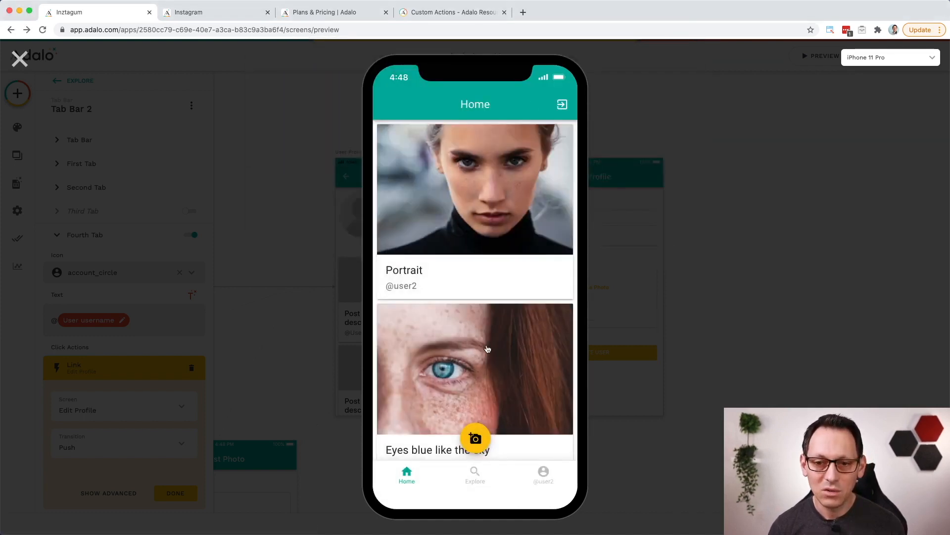
Step: Check the profile picture on user2's profile by opening the Portrait post from the Home feed, and close the preview
scroll(488, 350, "down", 2)
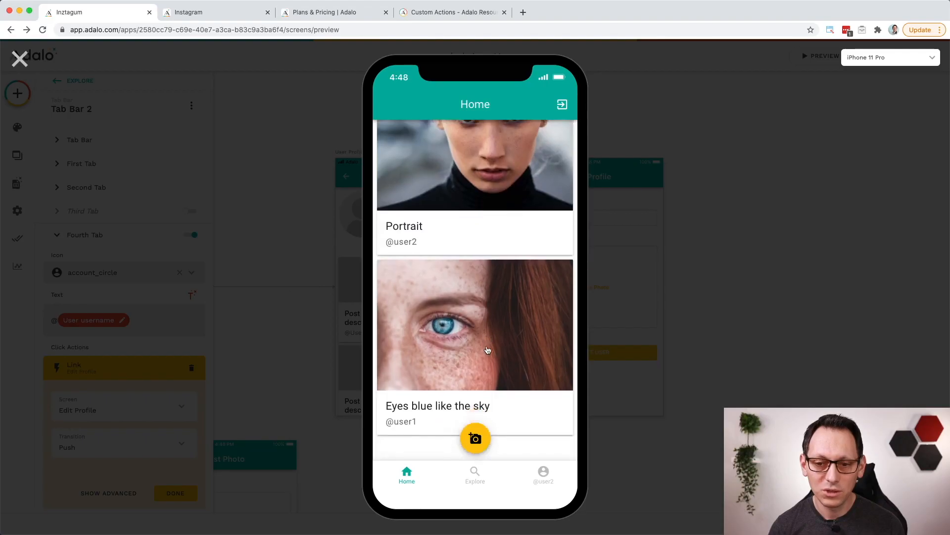
left_click(479, 167)
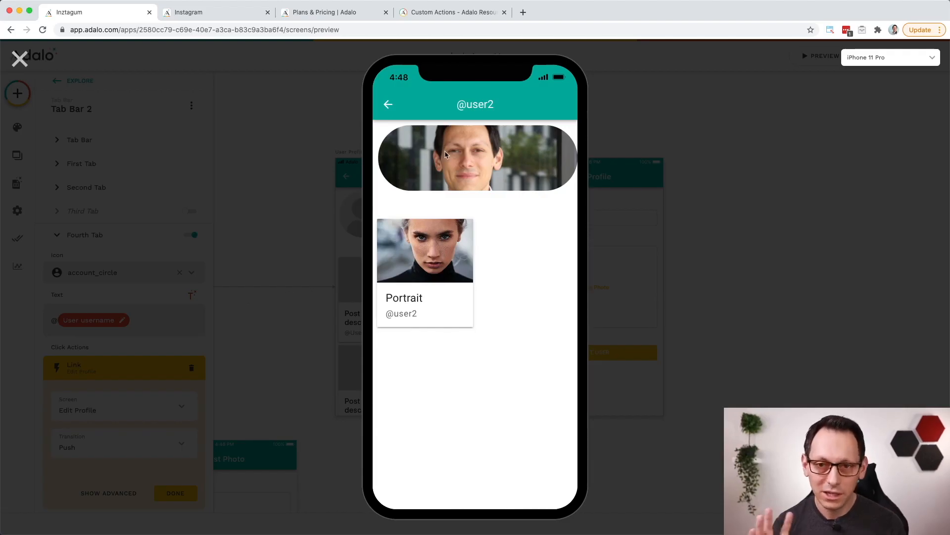
left_click(20, 60)
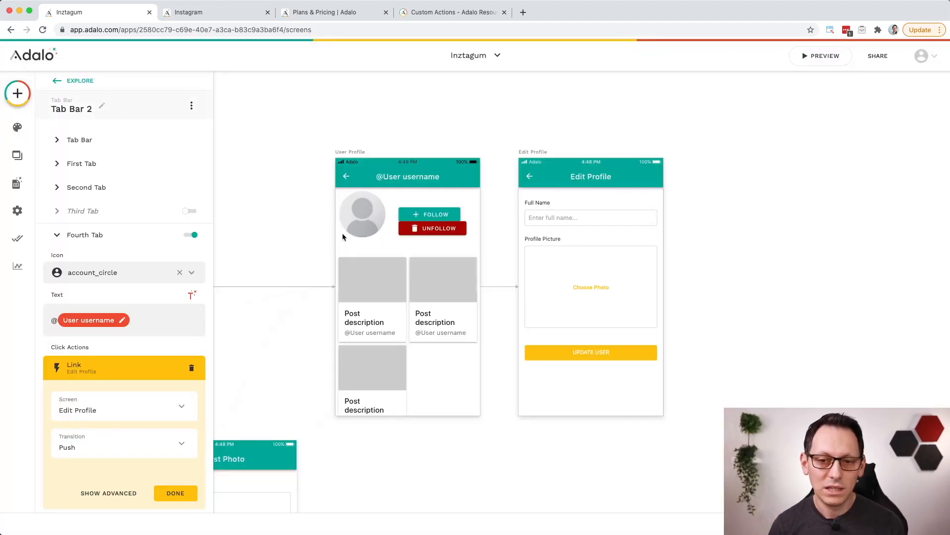
Step: Duplicate the Unfollow button on the User Profile screen and place the copy directly beneath the original, outside the group
scroll(398, 242, "up", 5)
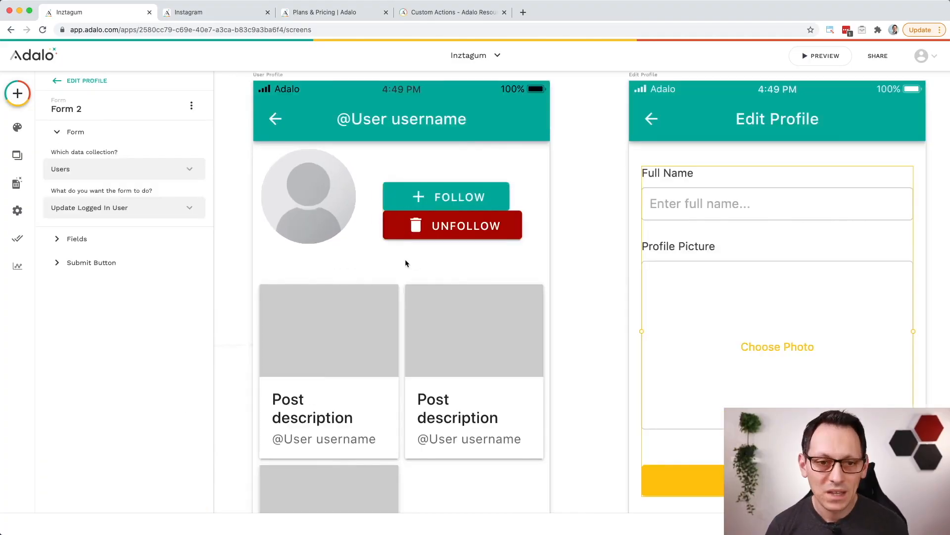
left_click(451, 231)
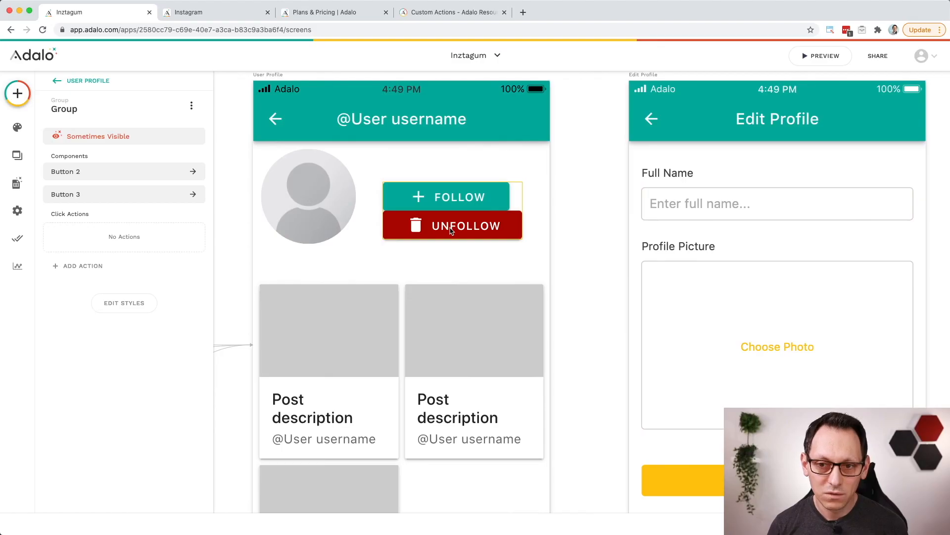
left_click(451, 231)
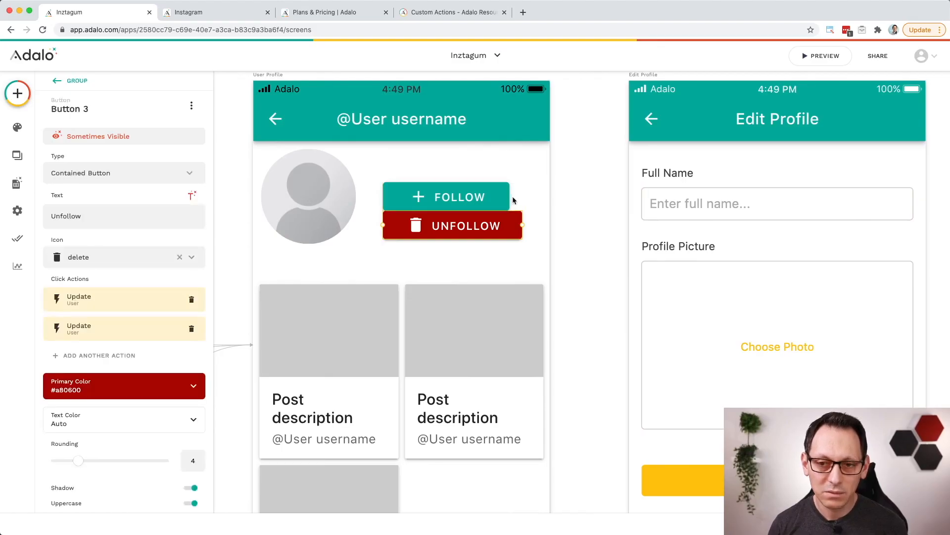
left_click(497, 200)
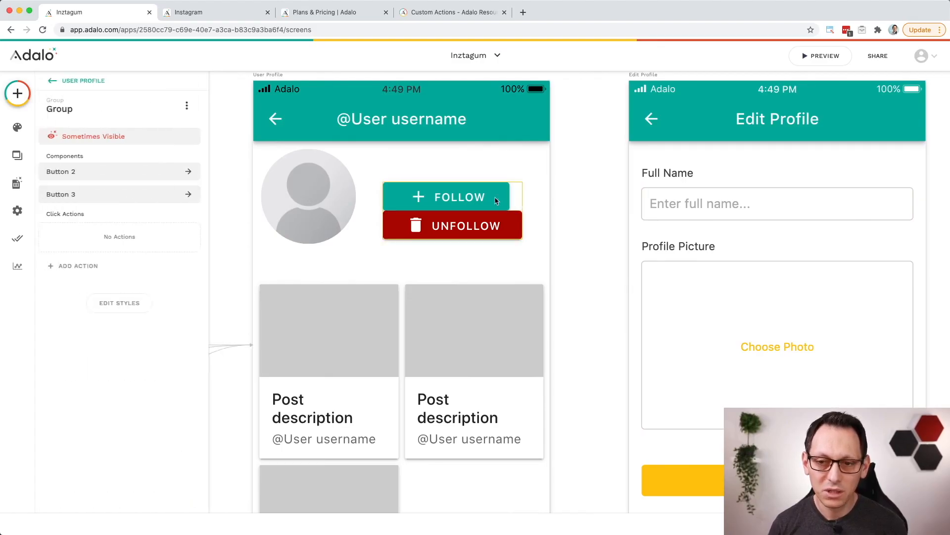
left_click(481, 224)
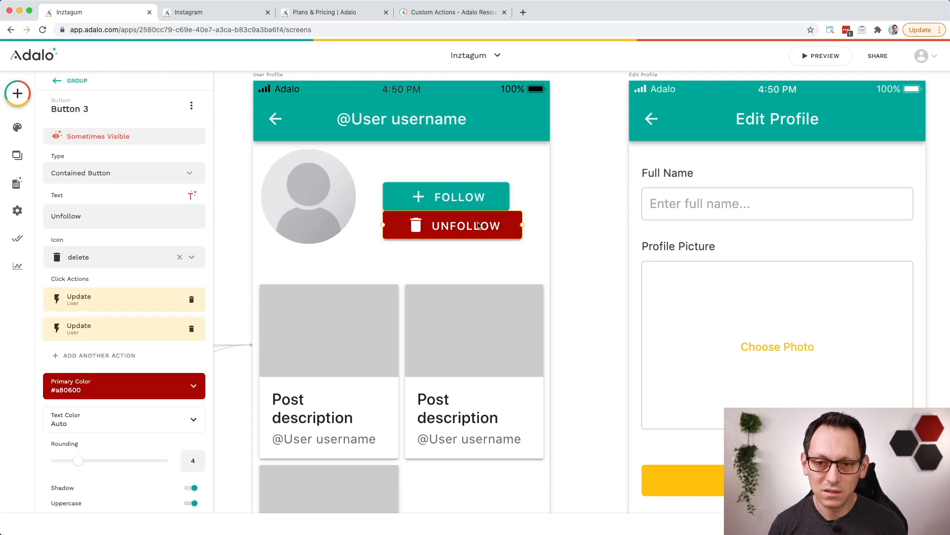
left_click(484, 200)
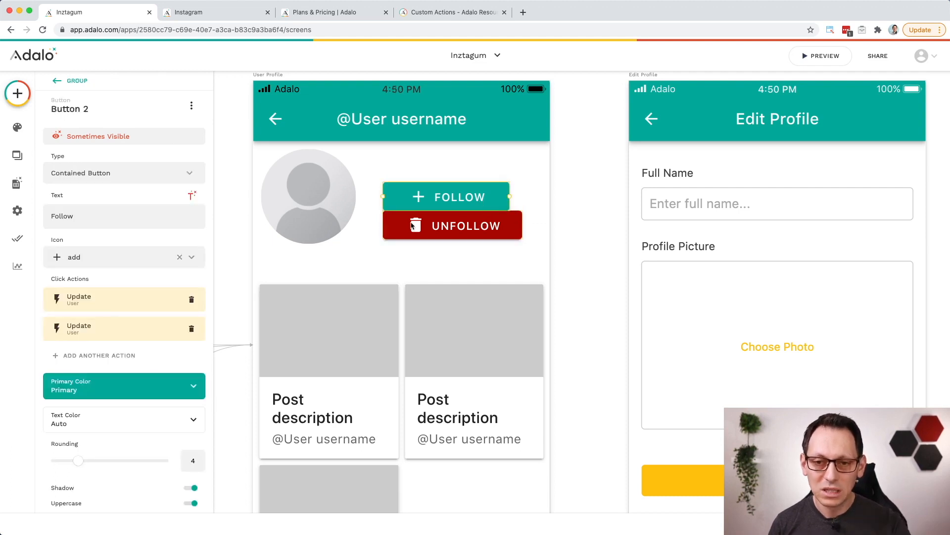
left_click(364, 257)
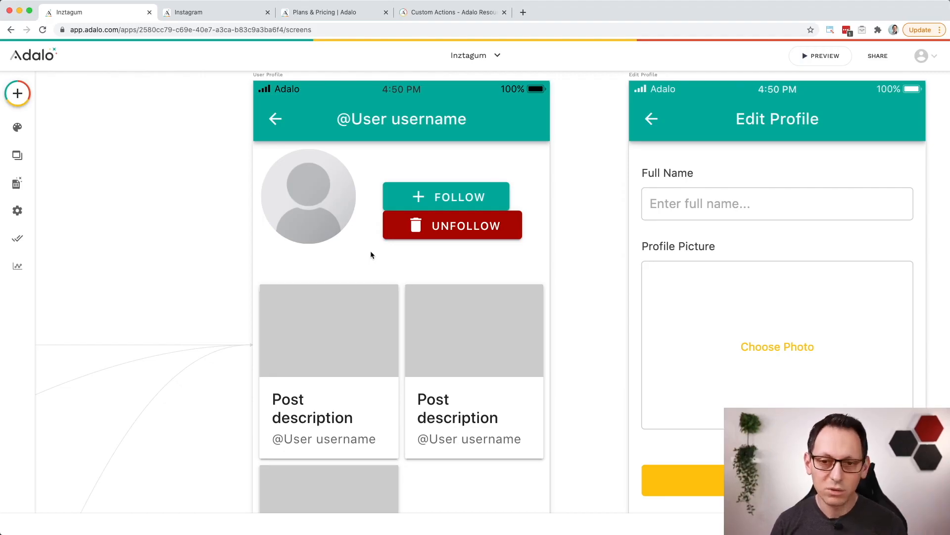
key("ctrl+v")
left_click_drag(429, 226, 455, 250)
left_click(515, 188)
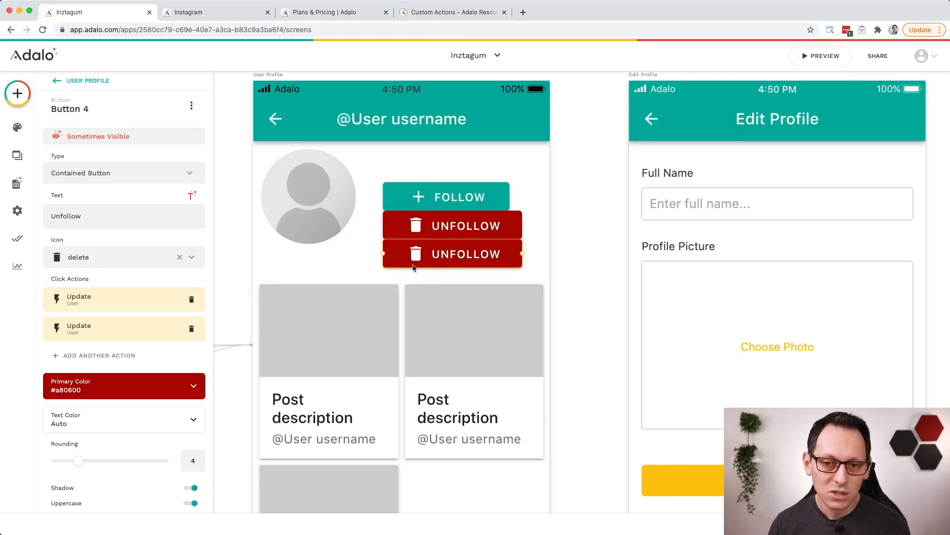
Step: Set the duplicated Unfollow button's primary color to the theme's Primary color and remove both of its Update User actions
left_click(193, 387)
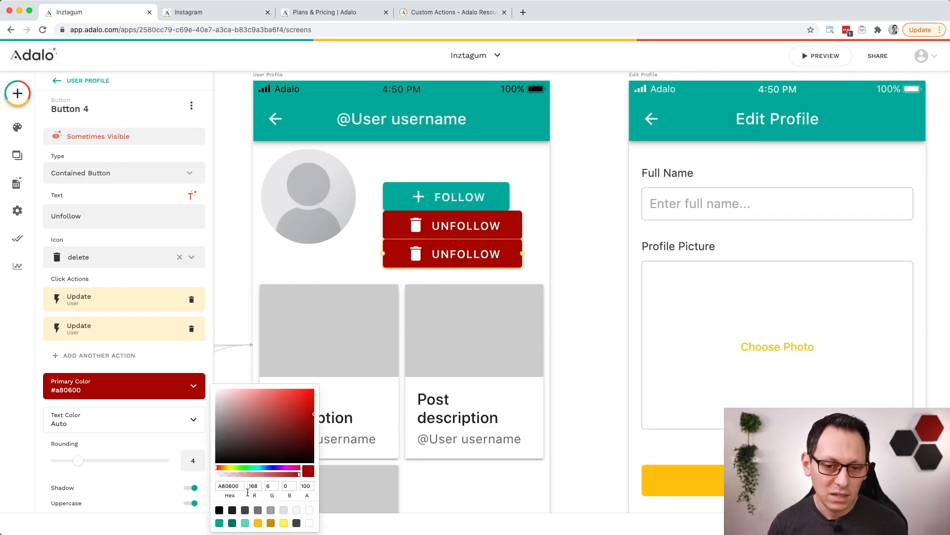
left_click(218, 524)
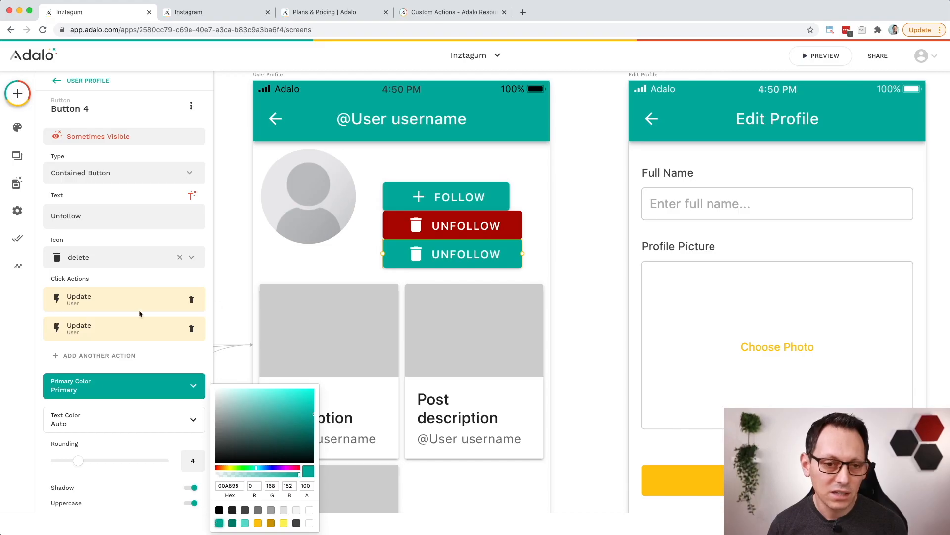
left_click(193, 302)
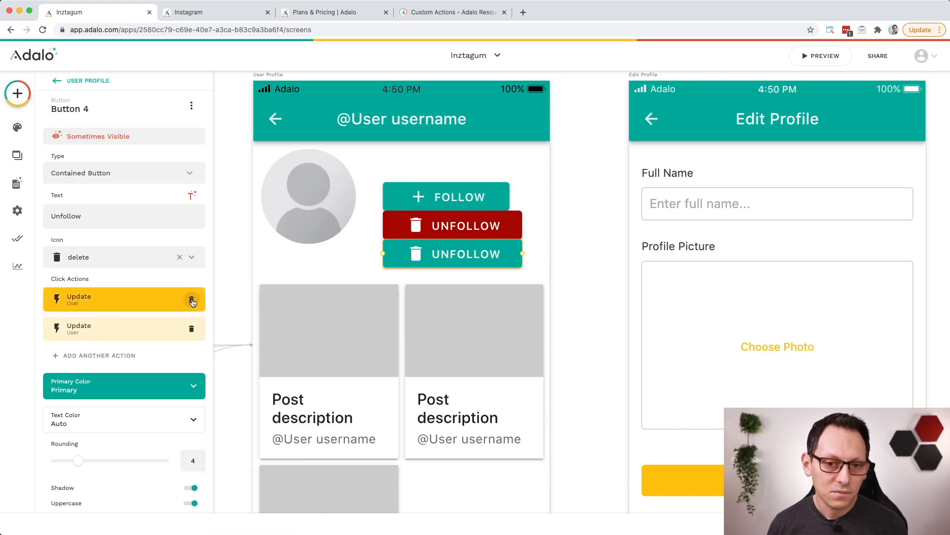
left_click(192, 302)
left_click(192, 299)
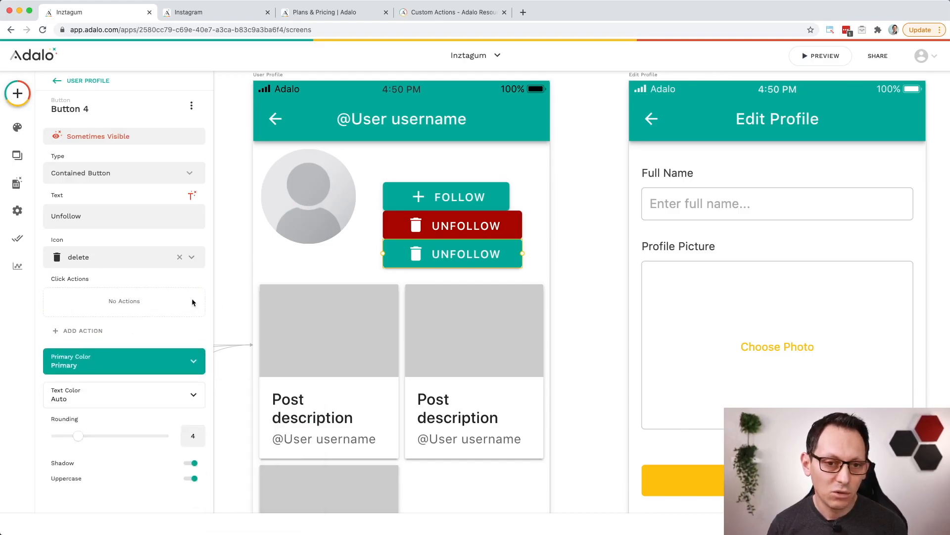
Step: Give the duplicated button the edit icon and the text Edit Profile, and widen it until the whole label fits
left_click(141, 261)
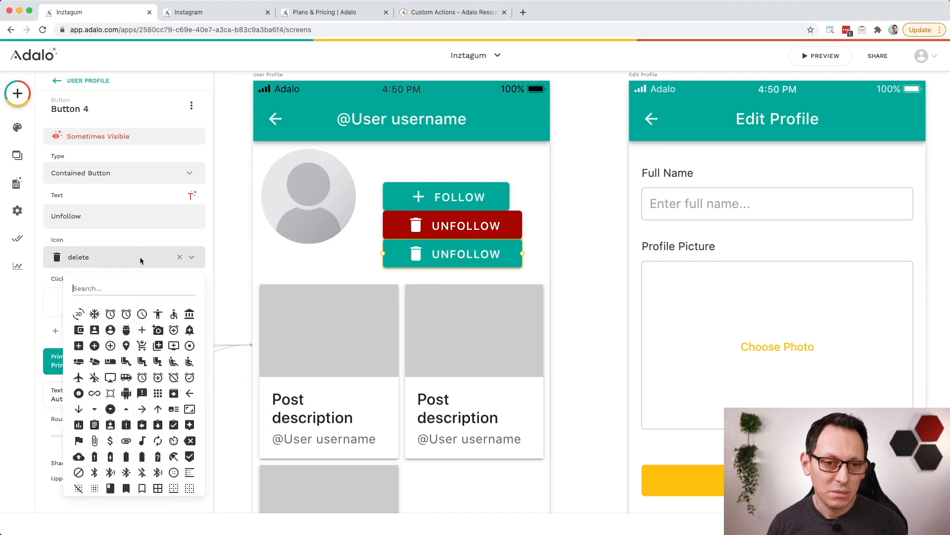
type("edit")
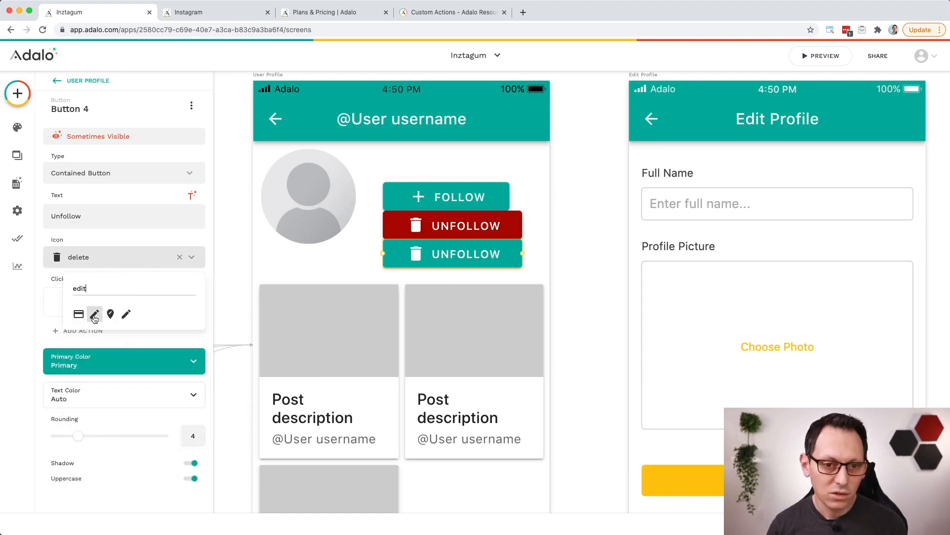
left_click(94, 314)
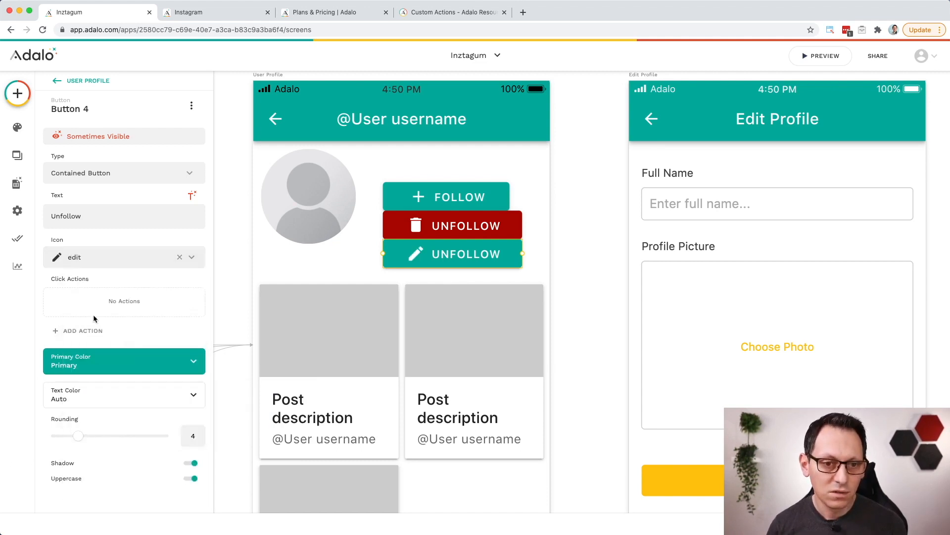
double_click(70, 216)
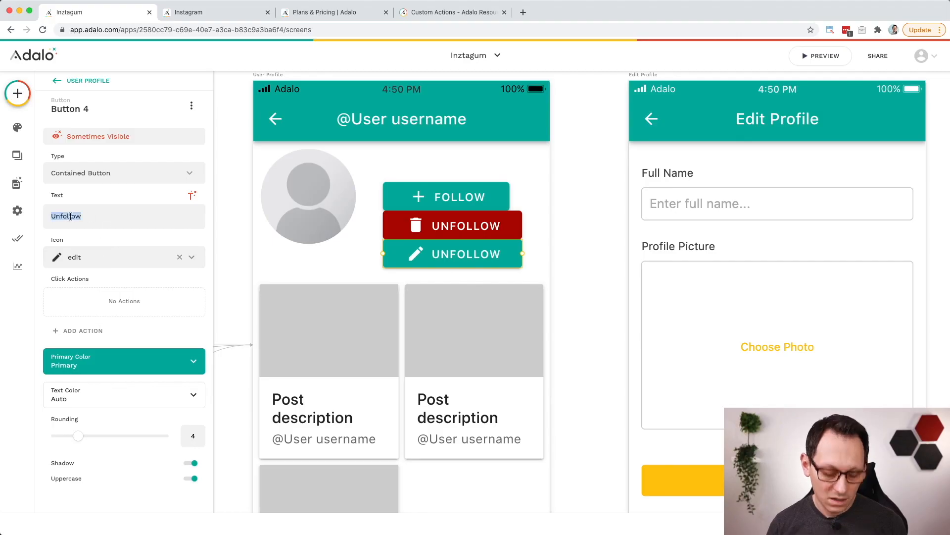
type("Edit")
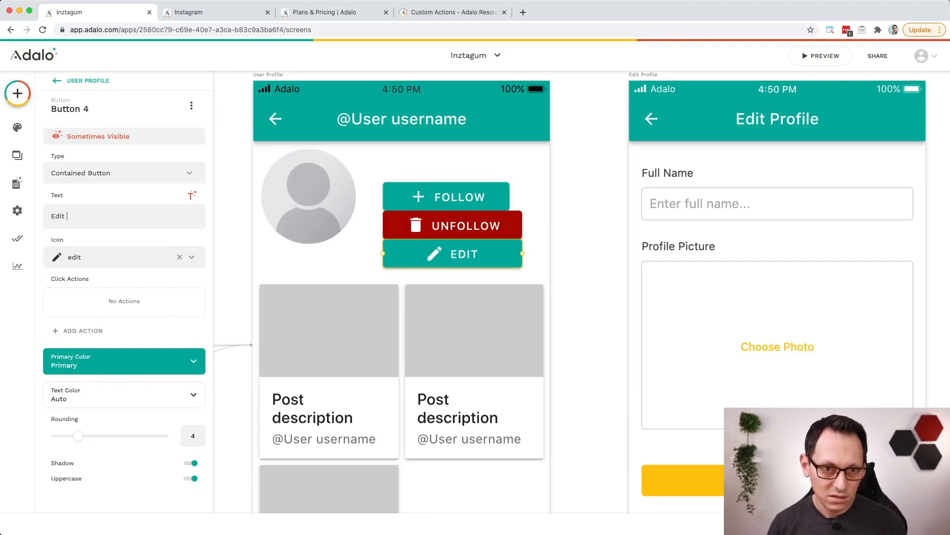
type(" Profile")
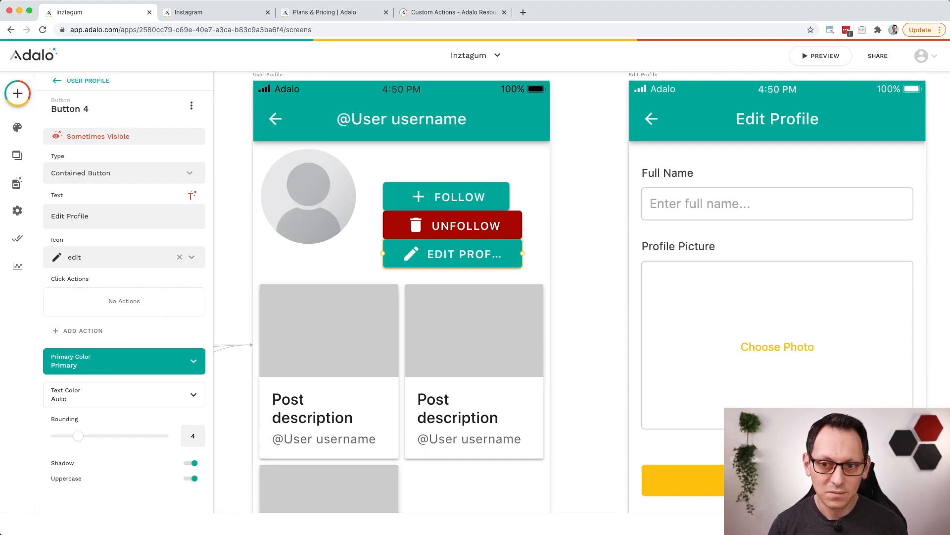
left_click_drag(523, 253, 535, 252)
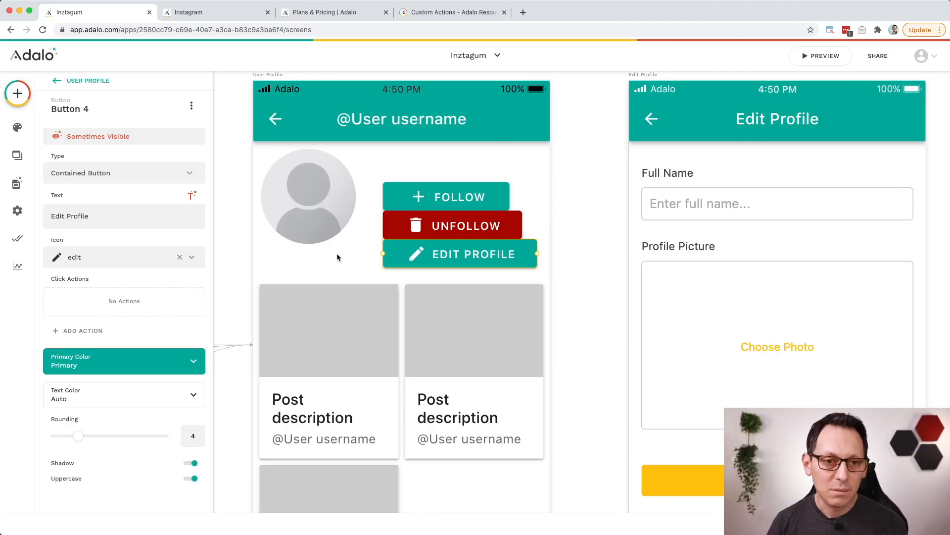
Step: Make the Edit Profile button visible only if Current Post > User > Email is equal to Logged In User > Email
left_click(148, 142)
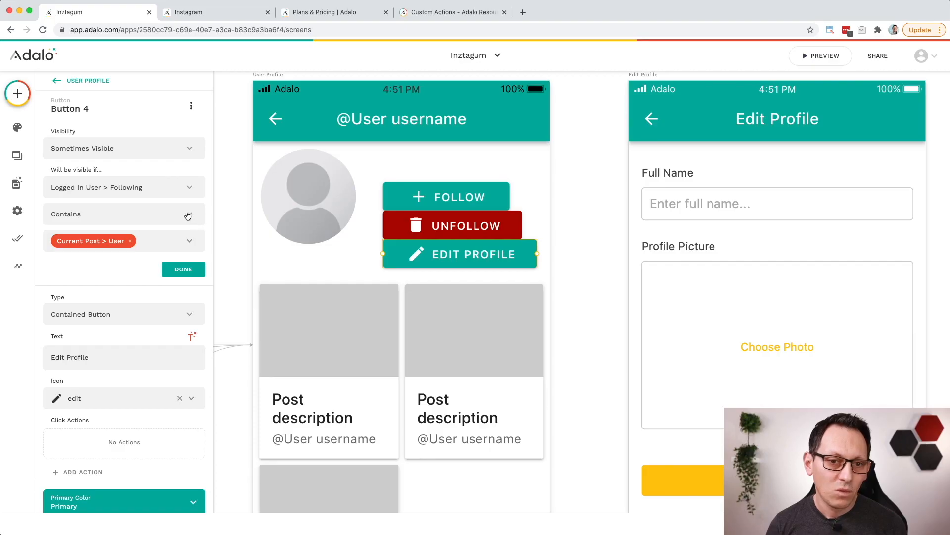
left_click(189, 190)
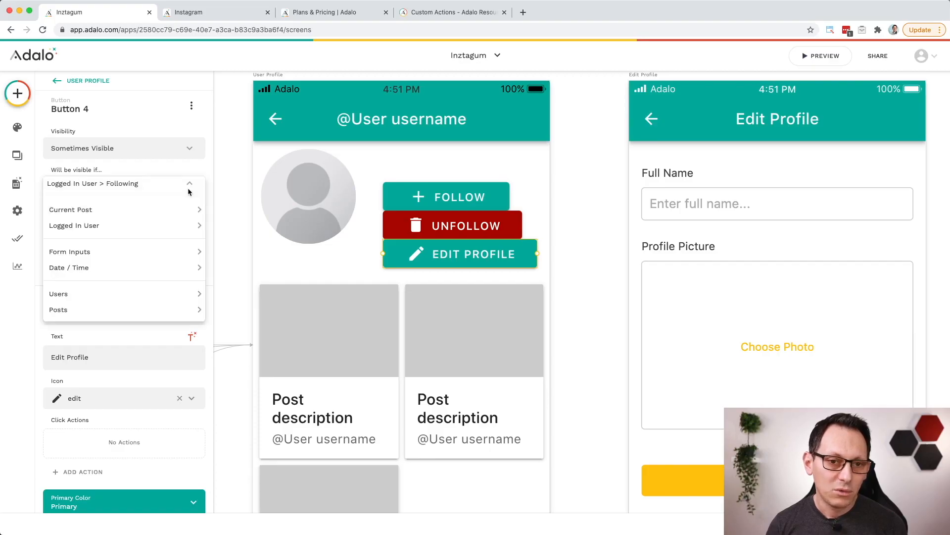
mouse_move(172, 210)
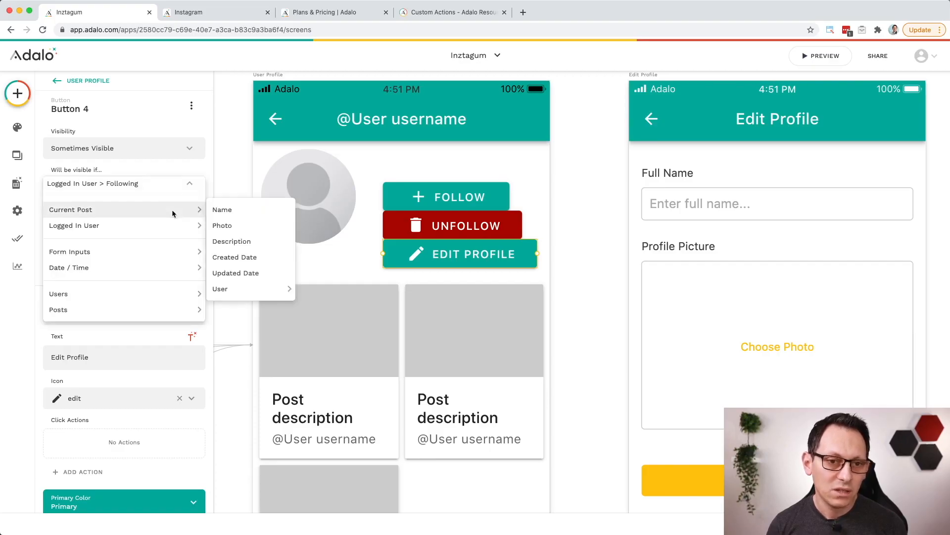
mouse_move(278, 289)
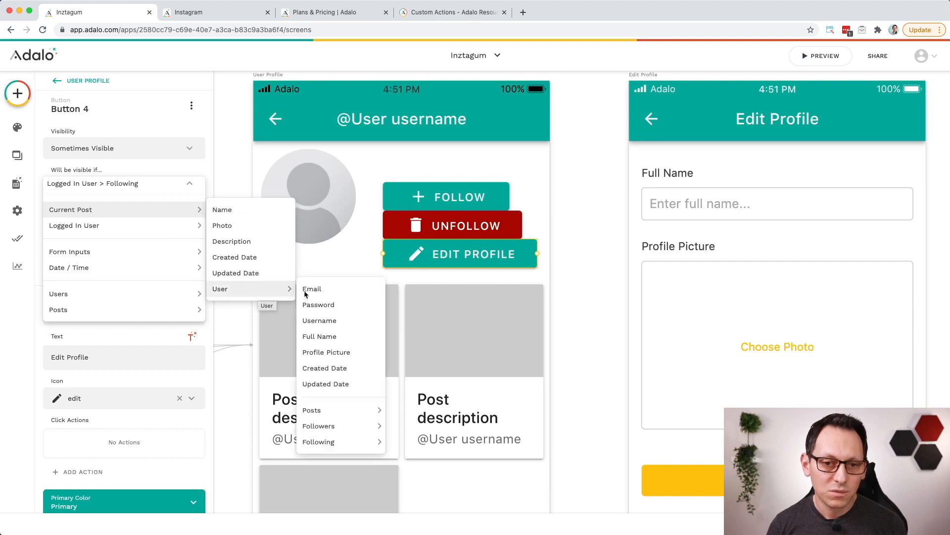
left_click(327, 289)
left_click(187, 241)
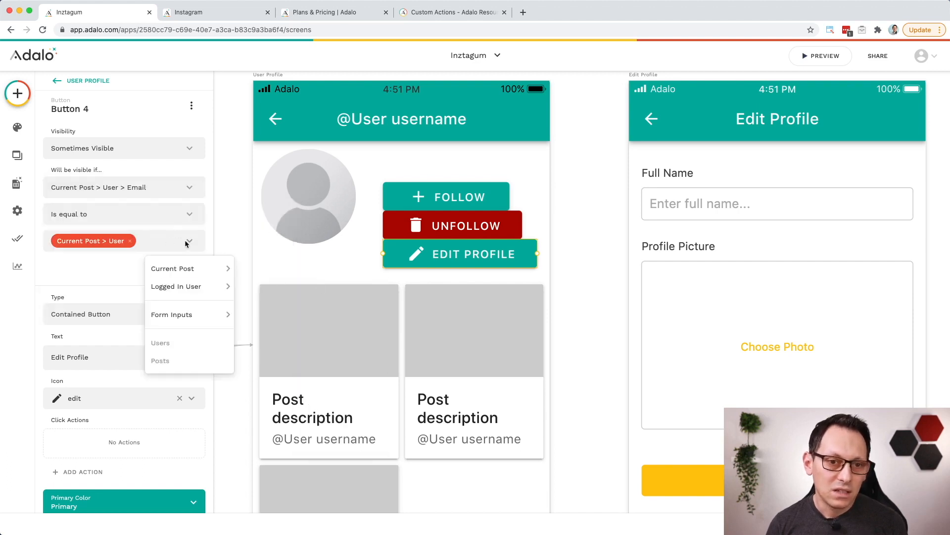
left_click(268, 287)
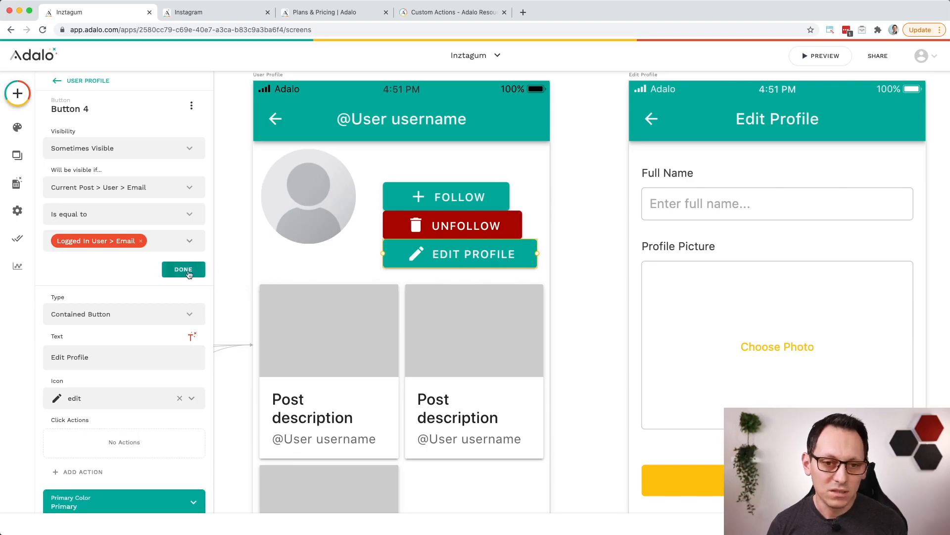
left_click(183, 270)
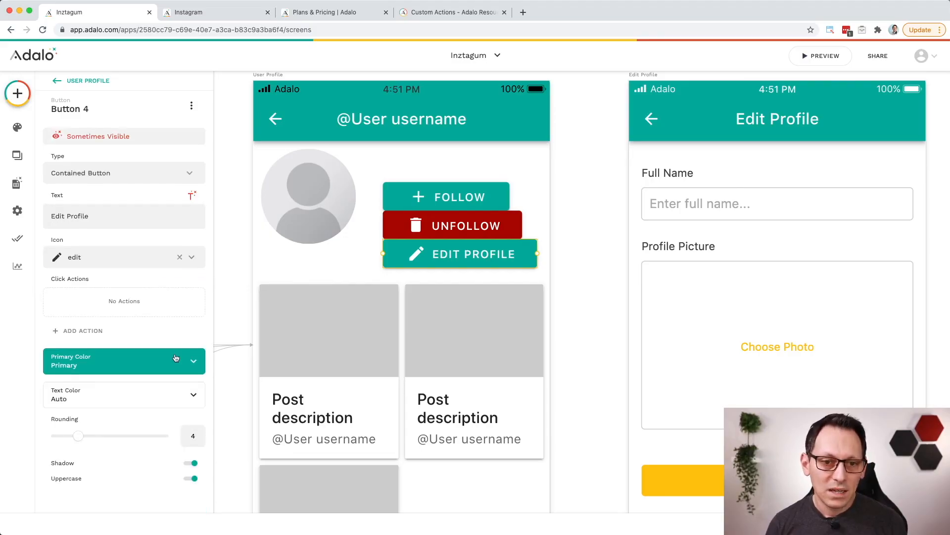
Step: Link the Edit Profile button to the Edit Profile screen and change its type to Outlined Button
left_click(99, 331)
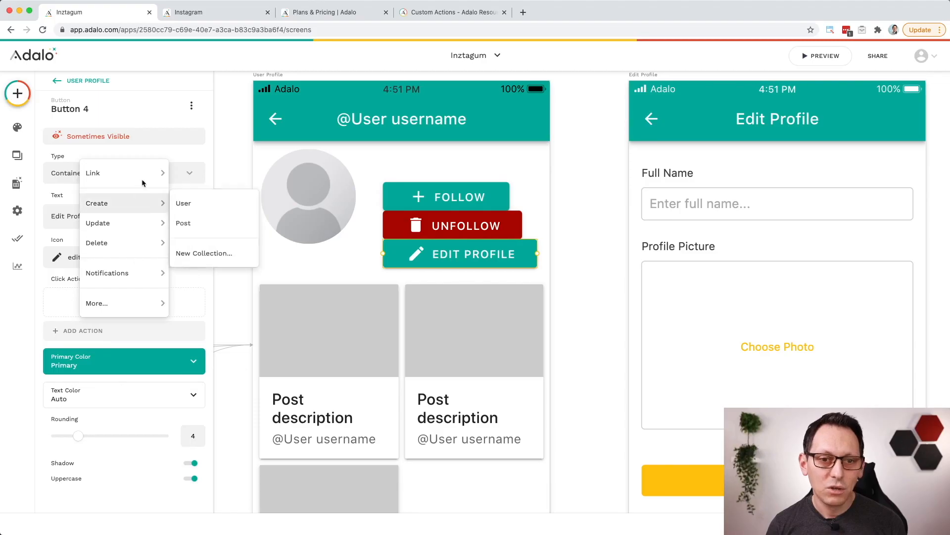
mouse_move(146, 174)
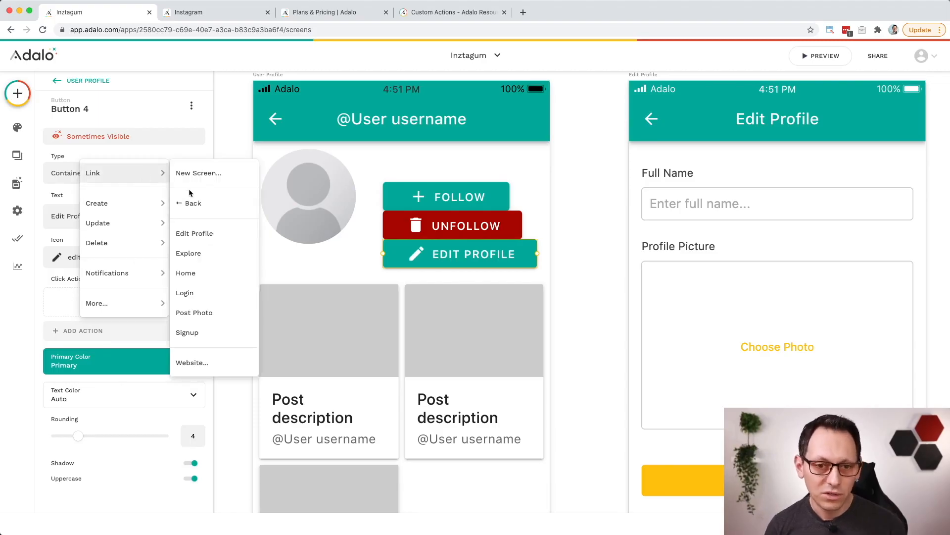
left_click(214, 235)
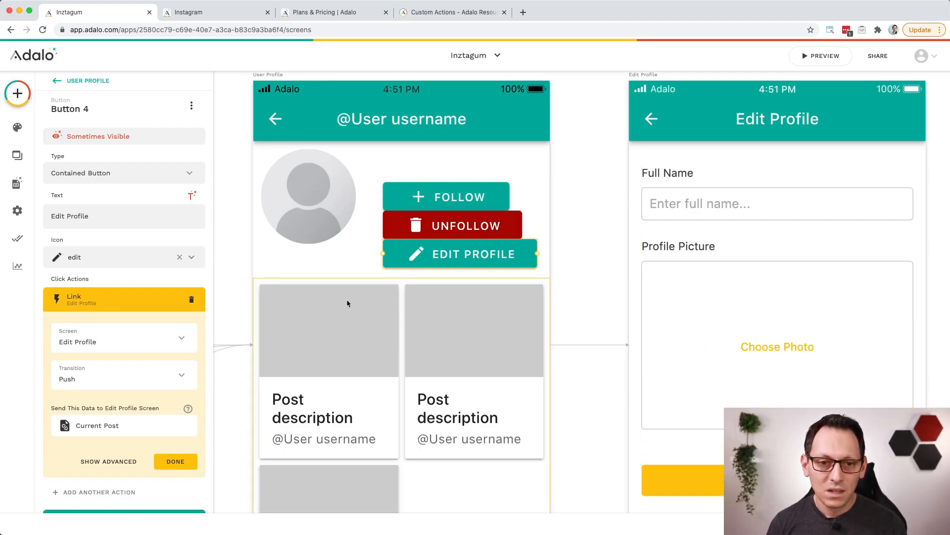
left_click(131, 173)
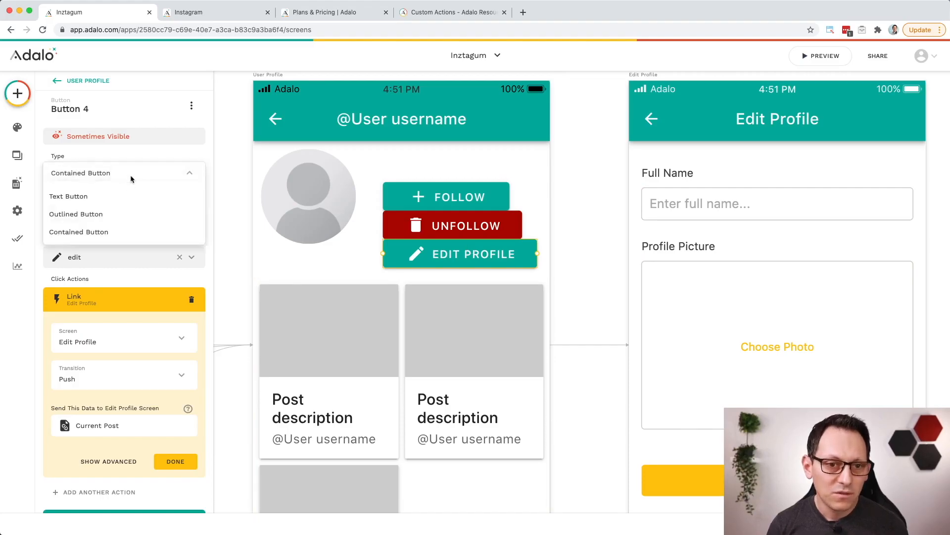
left_click(133, 214)
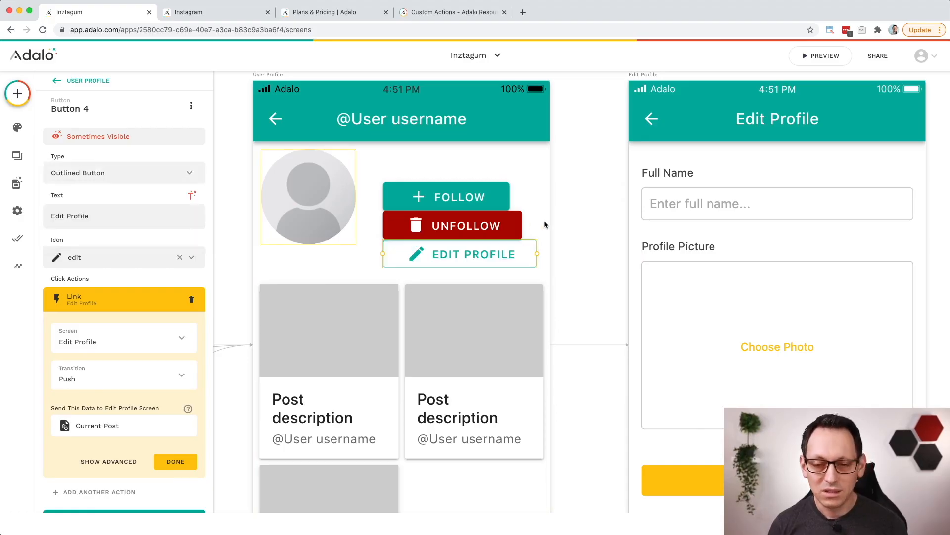
left_click(577, 224)
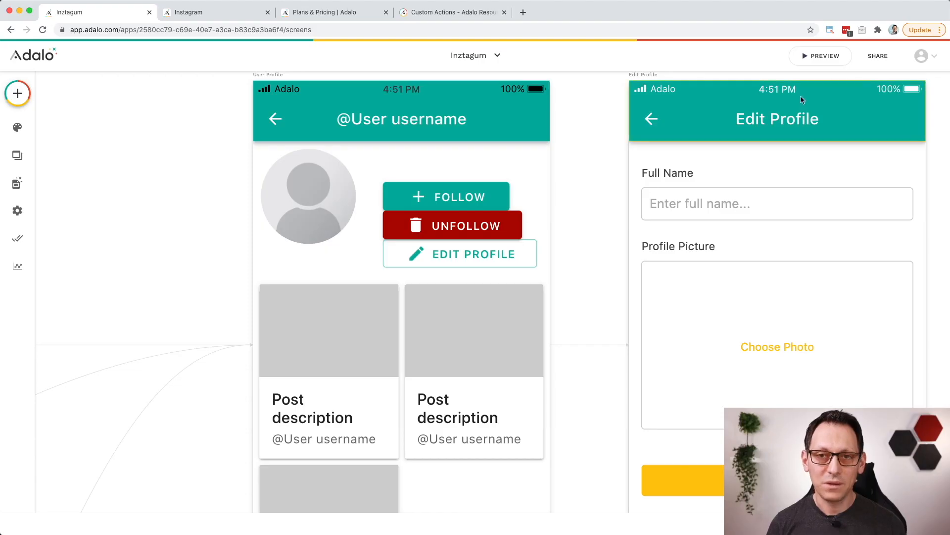
Step: Preview the app, test the Edit Profile button on user2's profile from the Portrait post, and return to the profile
left_click(821, 56)
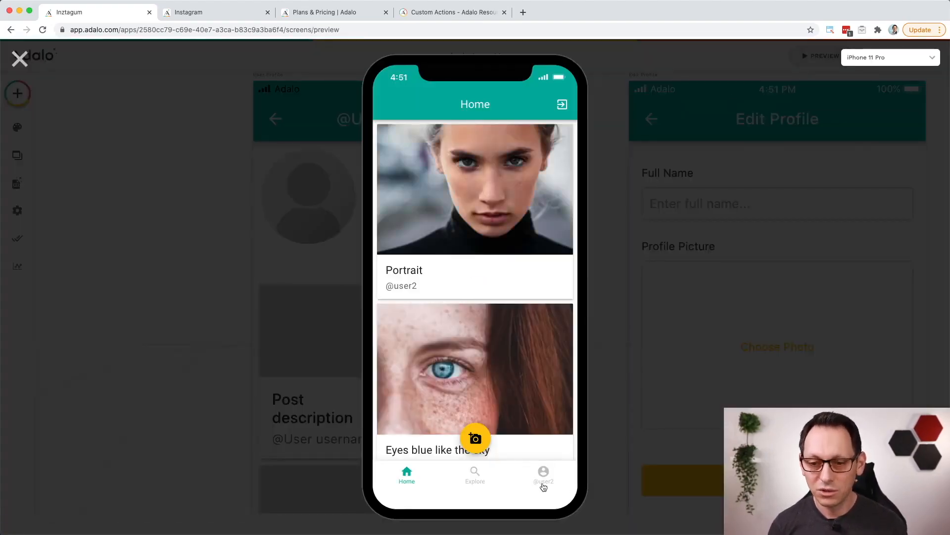
left_click(475, 226)
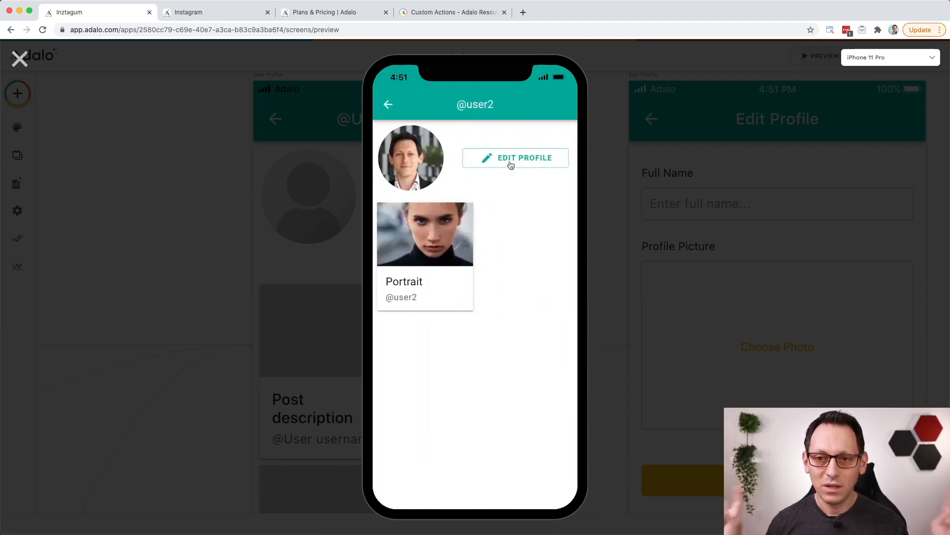
left_click(511, 158)
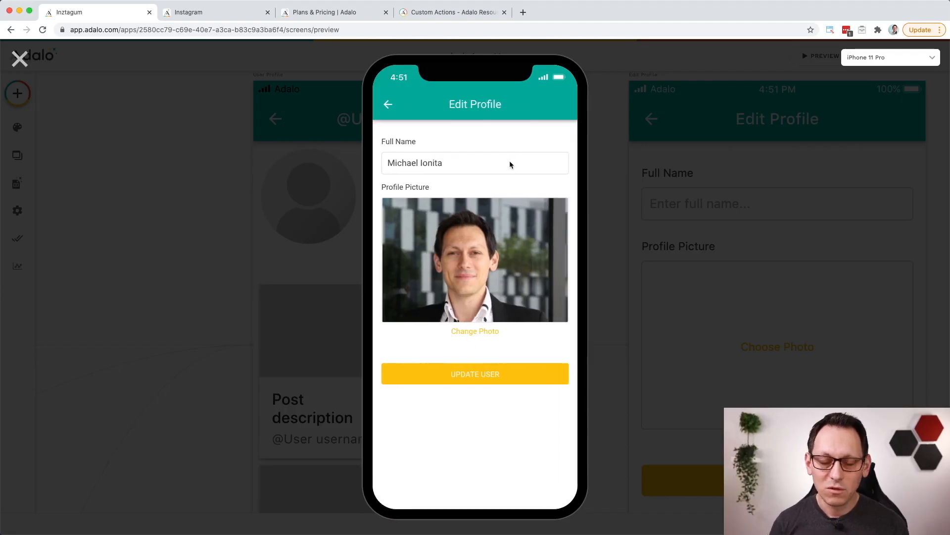
left_click(387, 105)
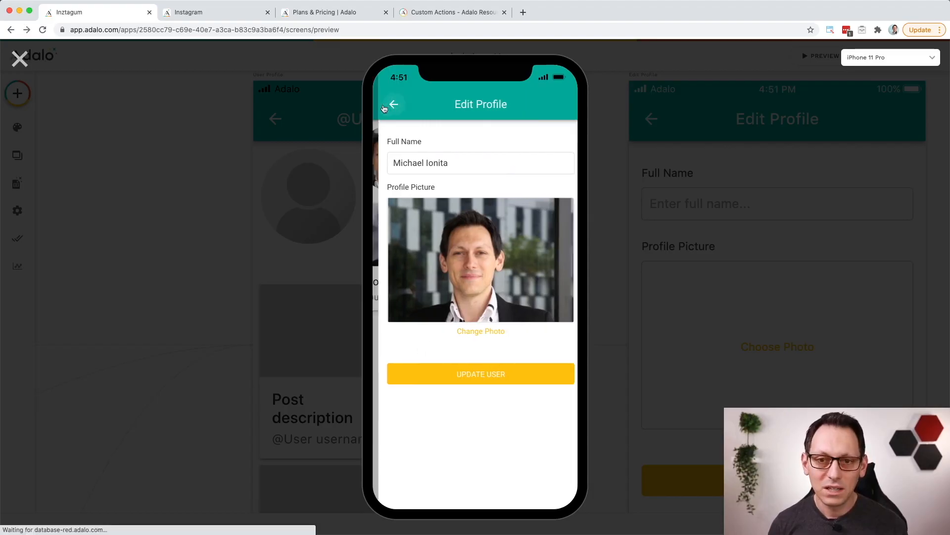
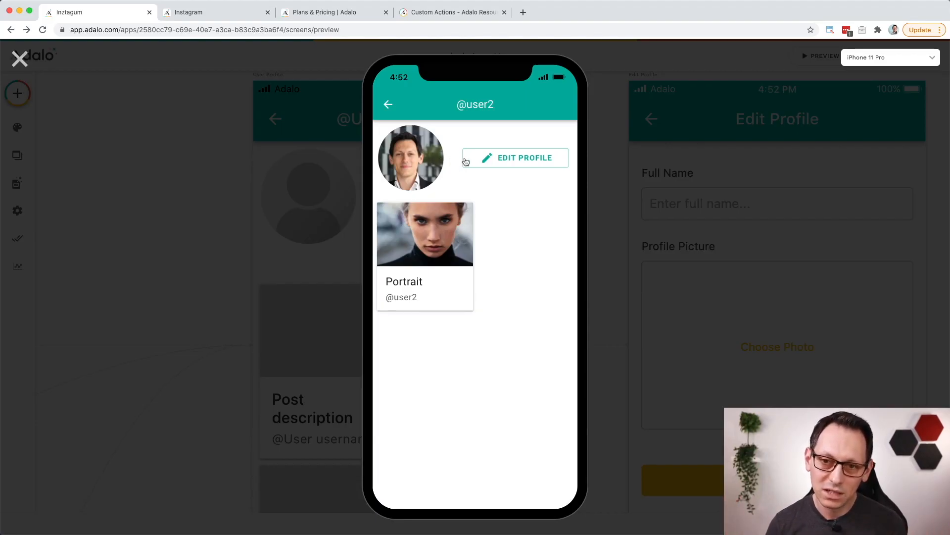
Step: Close the preview and shift the Follow, Unfollow and Edit Profile buttons together slightly left on the User Profile screen
left_click(20, 60)
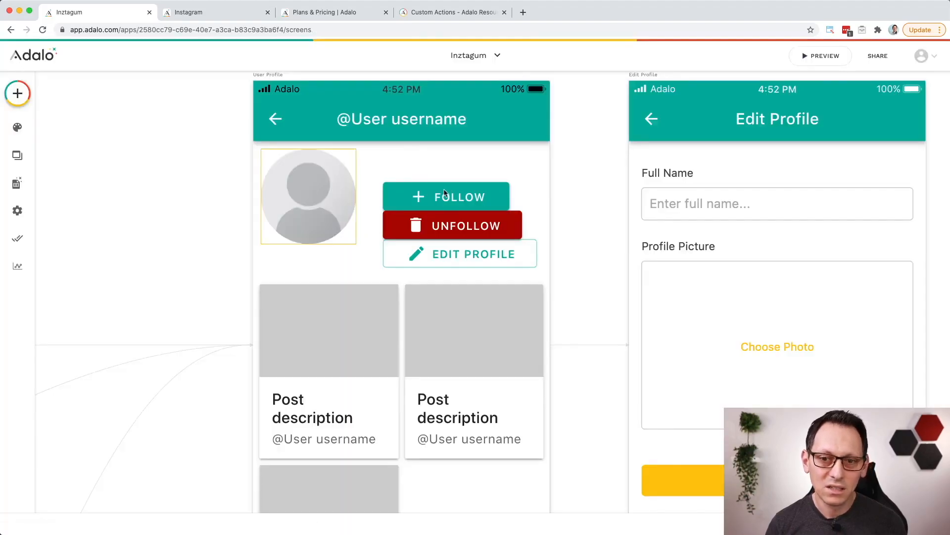
left_click_drag(369, 167, 539, 271)
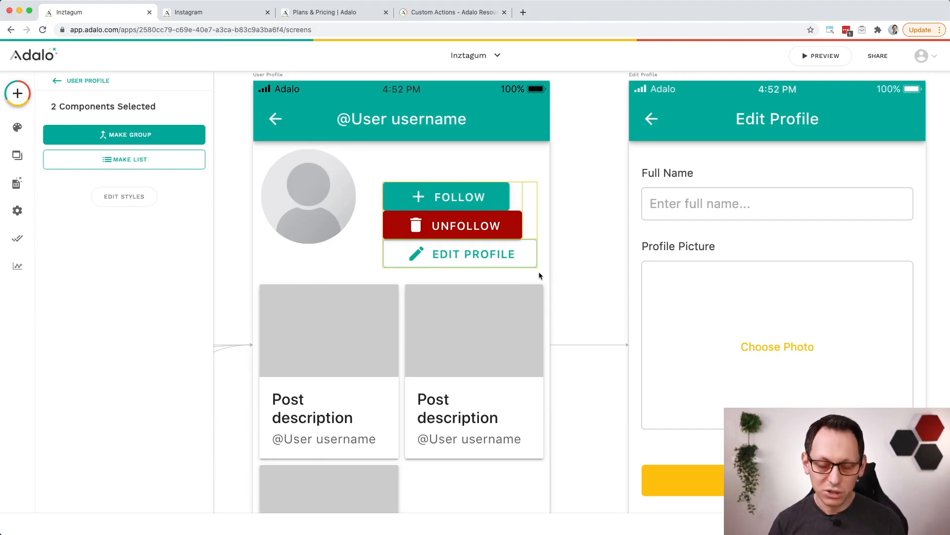
key("shift+Left")
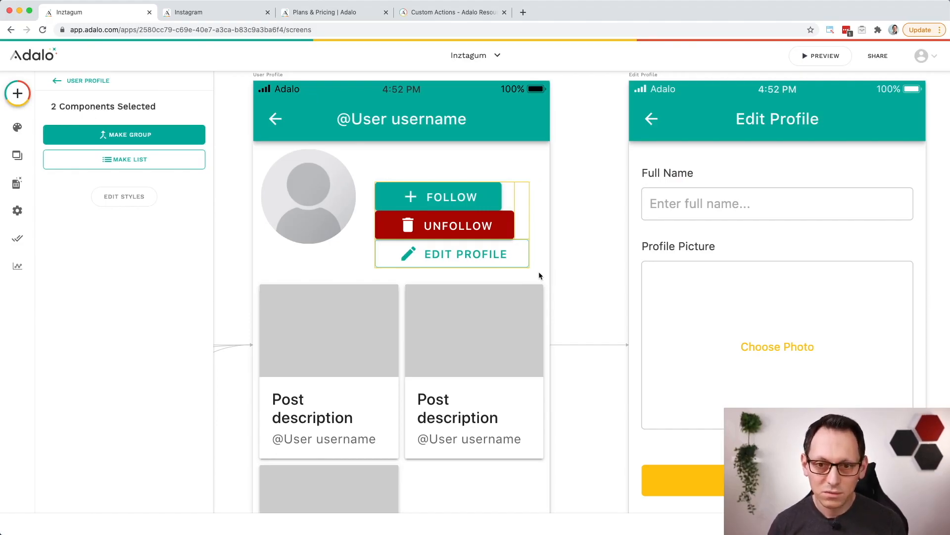
key("shift+Left")
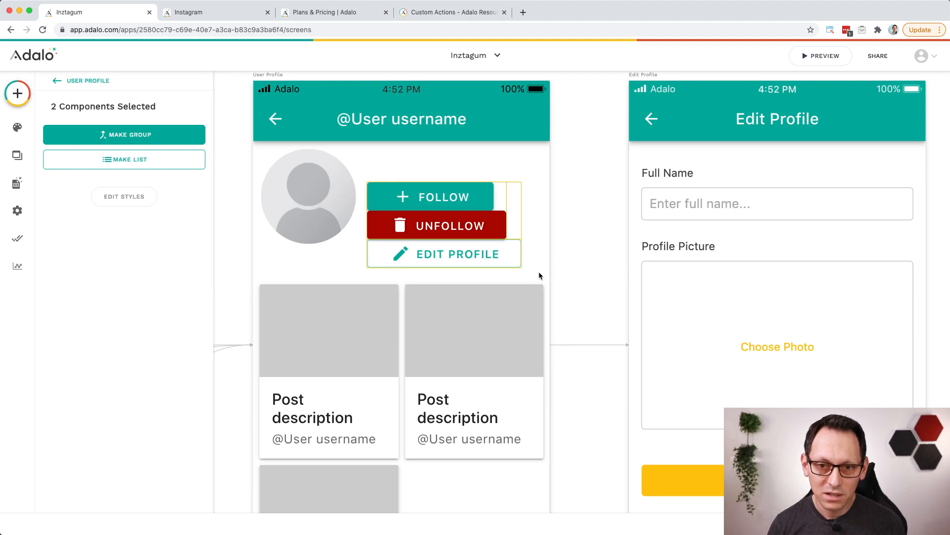
key("shift+Right")
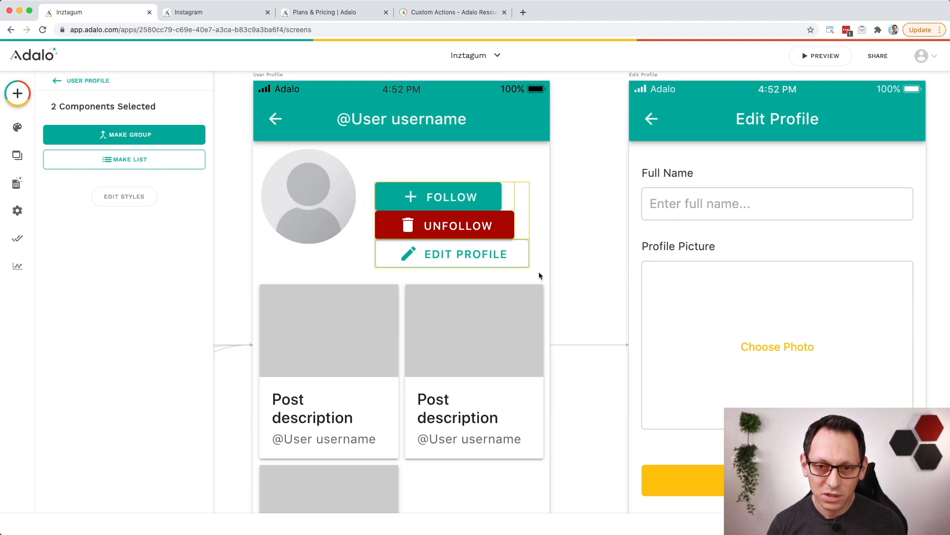
left_click(578, 252)
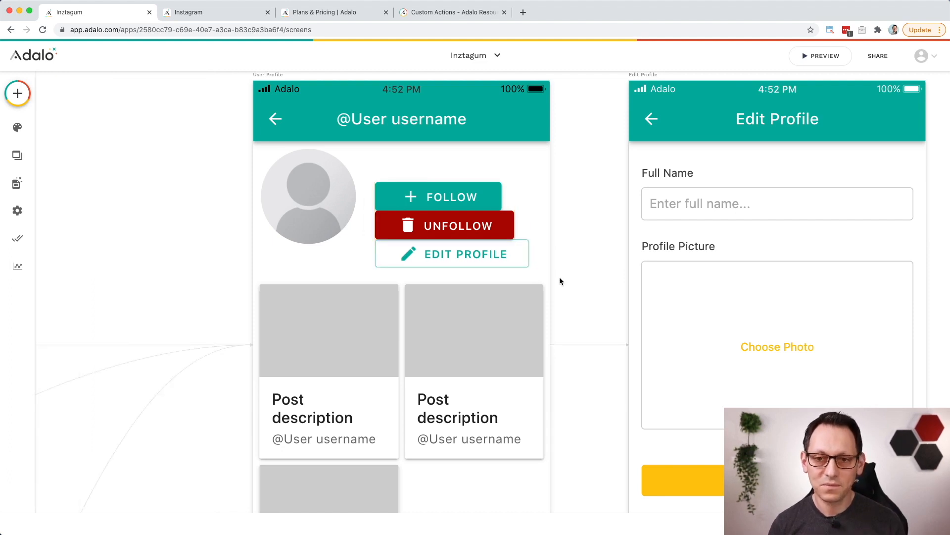
Step: Examine the fourth tab's settings and click actions in the Home screen's tab bar, and how the screens are linked
scroll(562, 279, "down", 10)
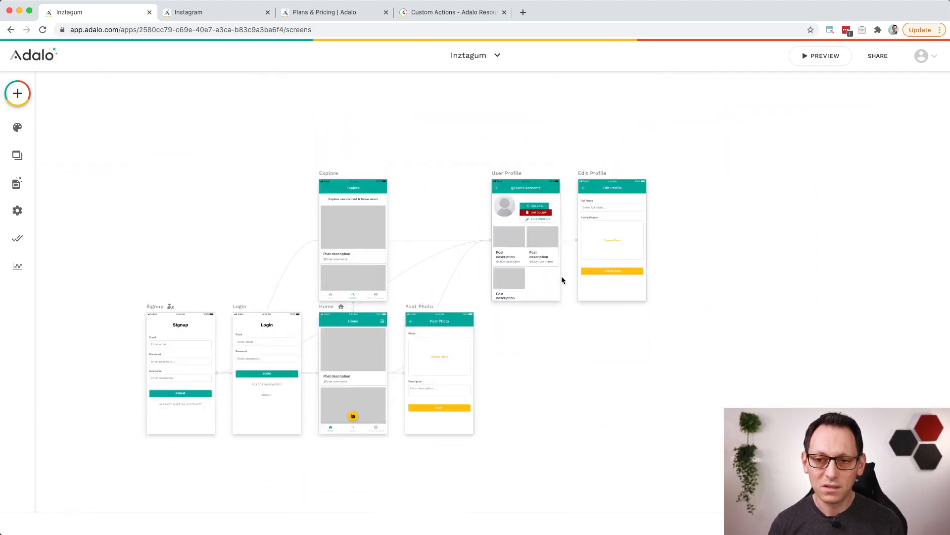
scroll(545, 472, "up", 3)
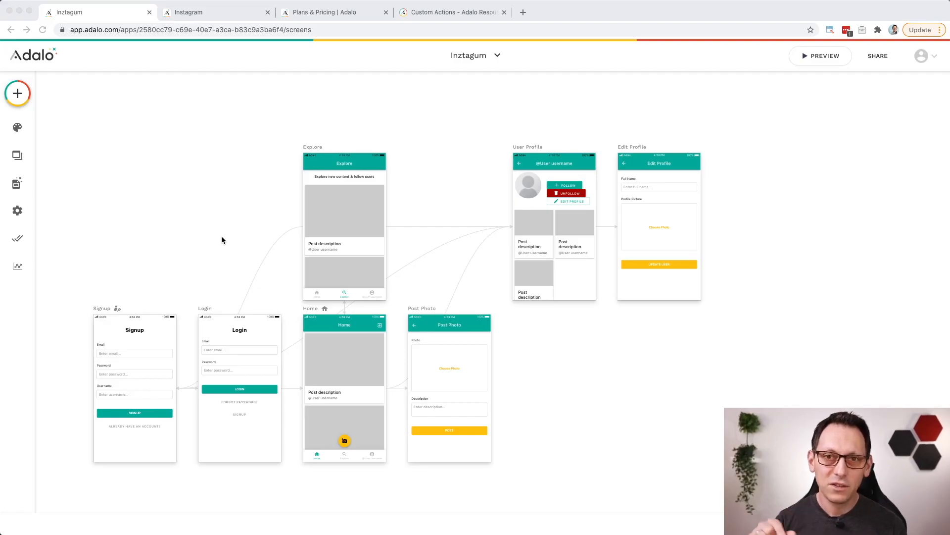
scroll(325, 460, "up", 10)
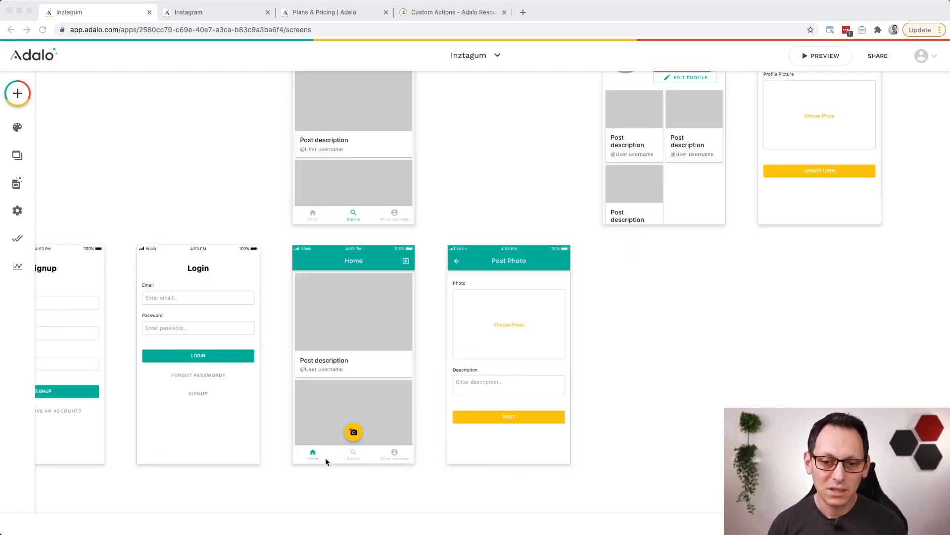
scroll(426, 443, "down", 2)
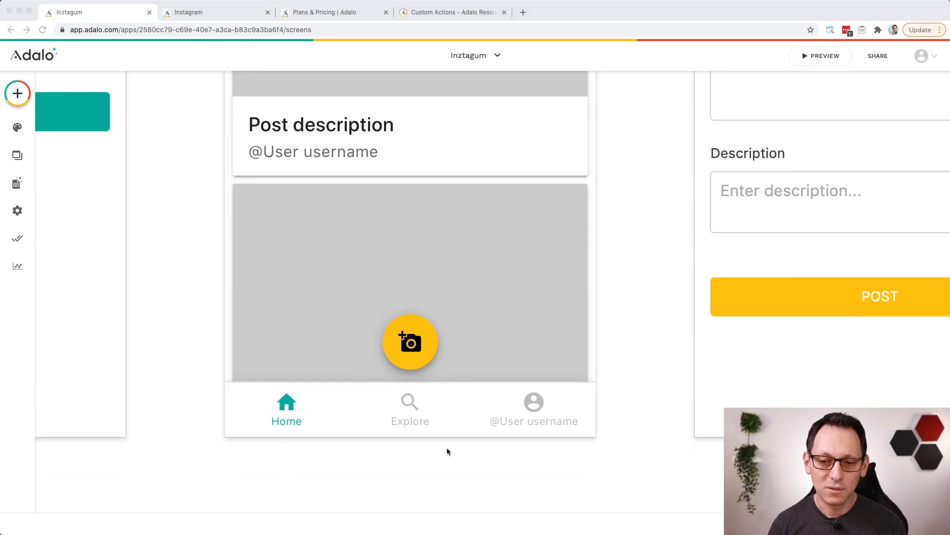
left_click(534, 418)
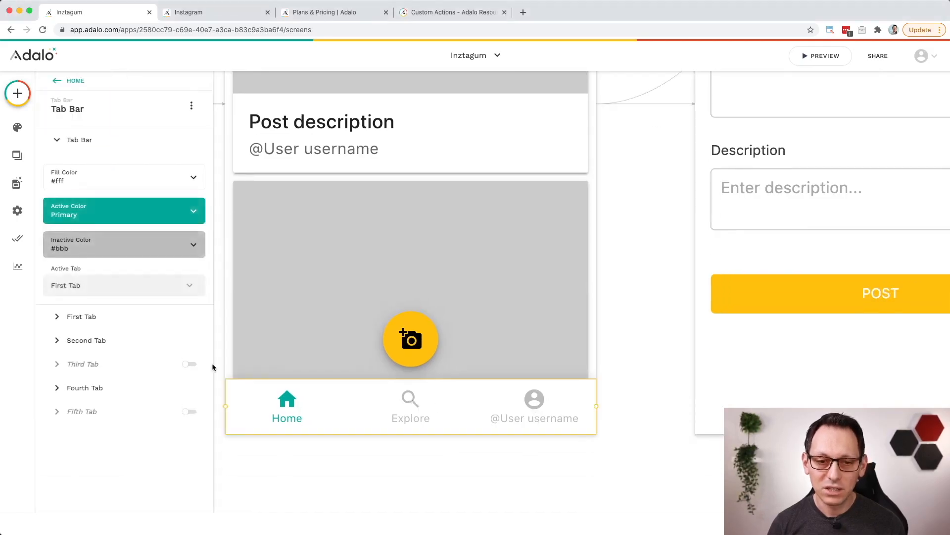
left_click(88, 389)
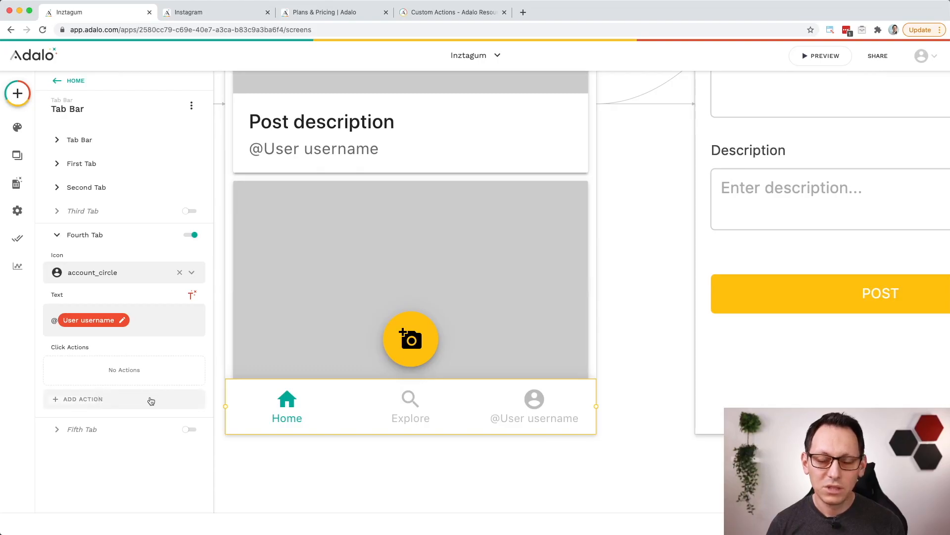
scroll(348, 340, "down", 5)
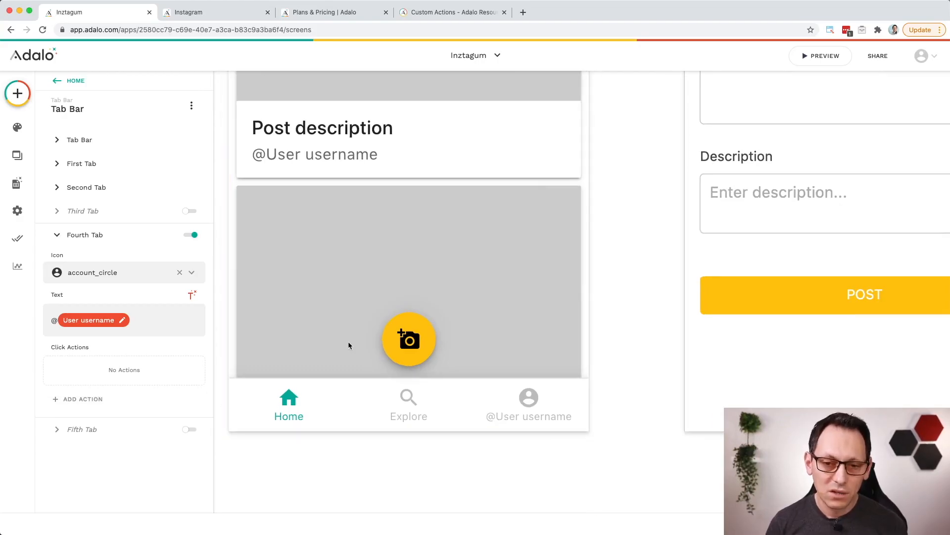
scroll(351, 351, "down", 2)
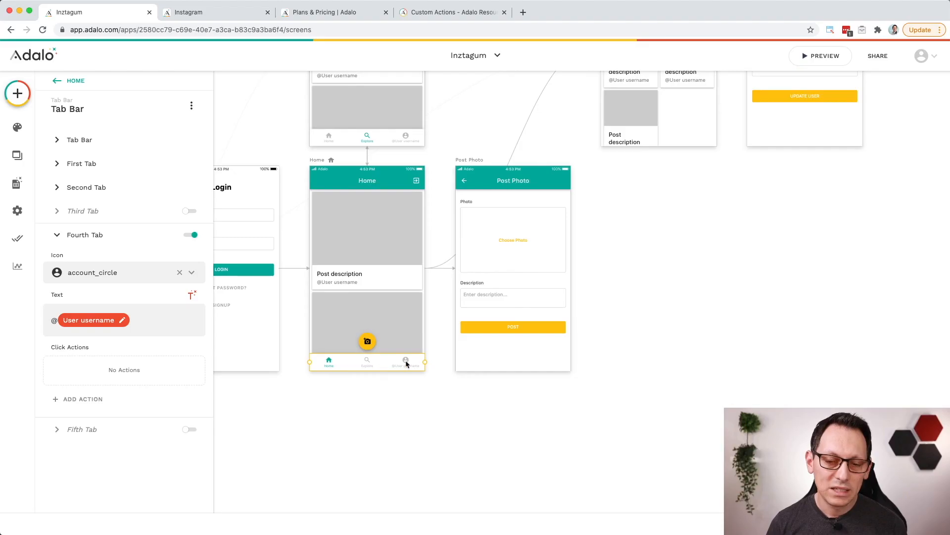
scroll(405, 359, "up", 5)
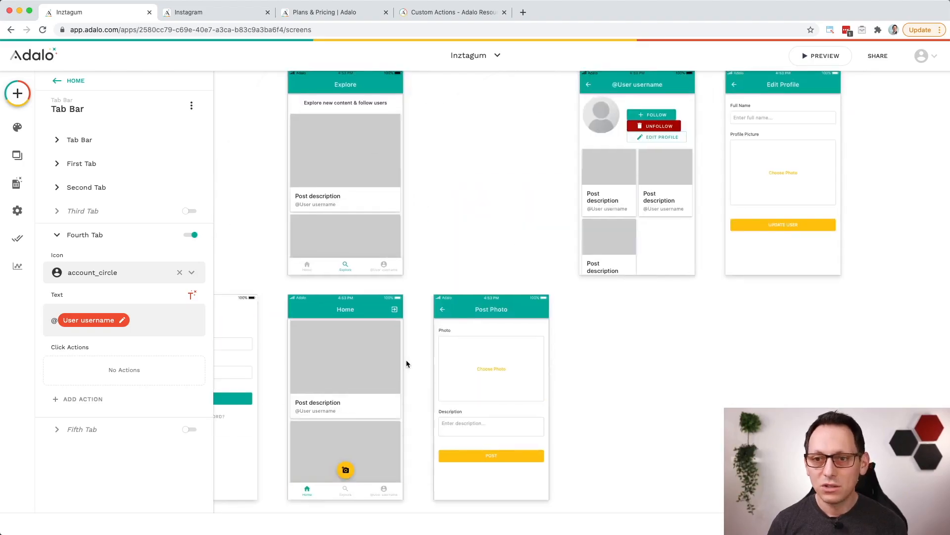
scroll(406, 364, "up", 2)
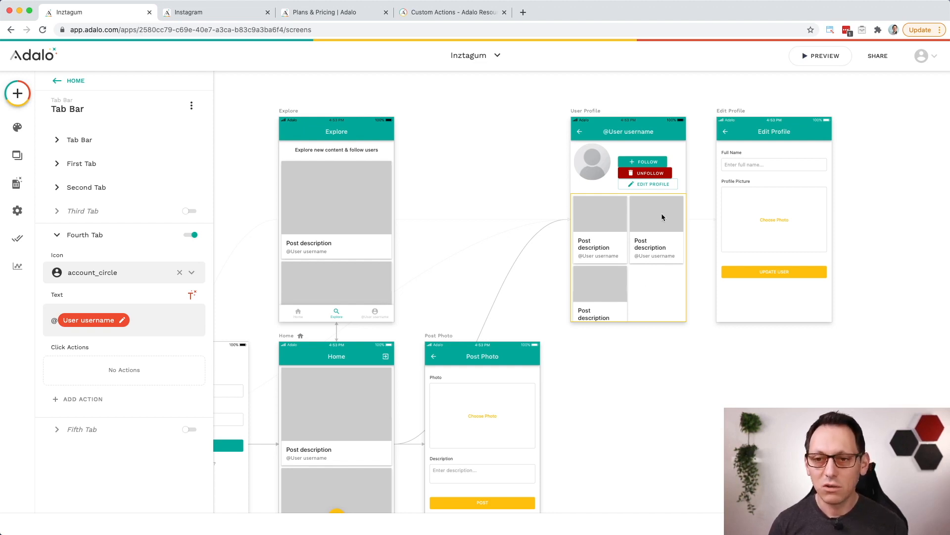
Step: Examine the Explore card list's link action and the data it sends to the User Profile screen
left_click(339, 208)
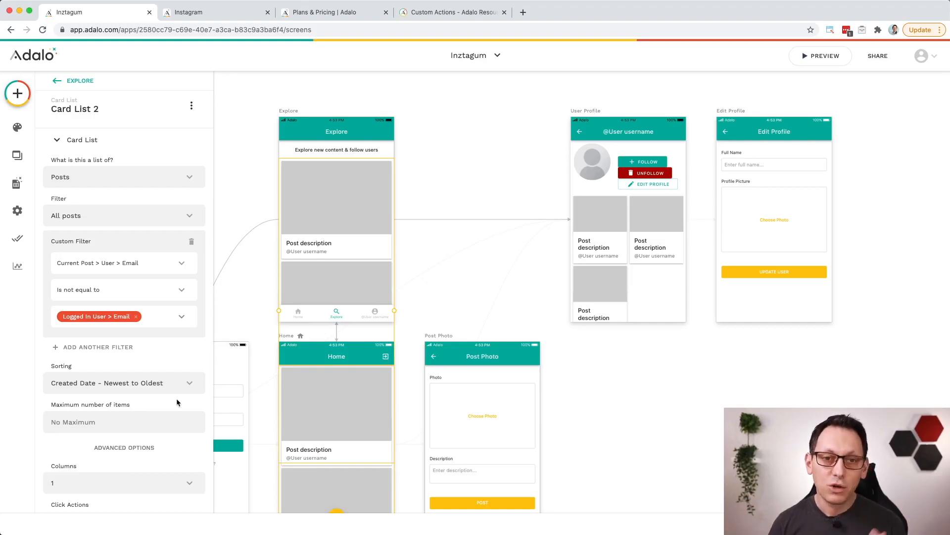
scroll(147, 384, "down", 3)
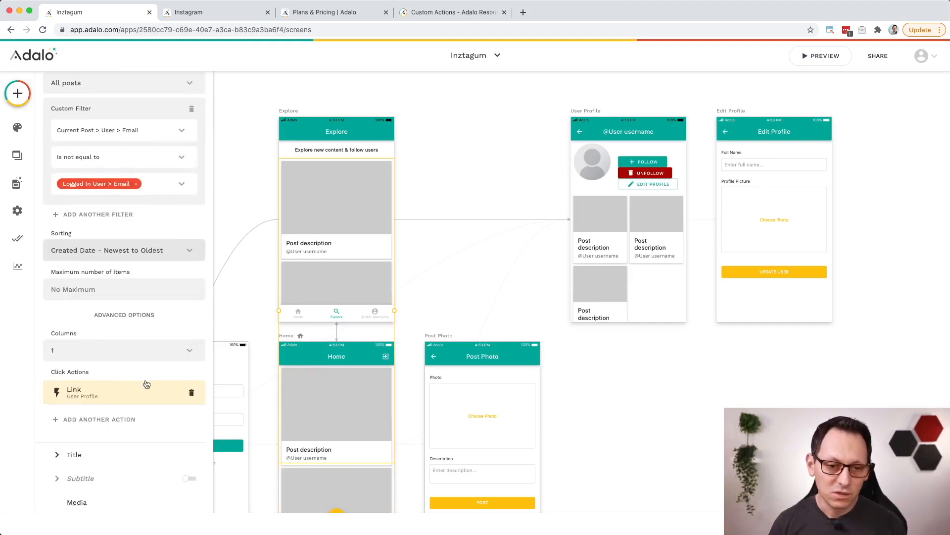
left_click(101, 399)
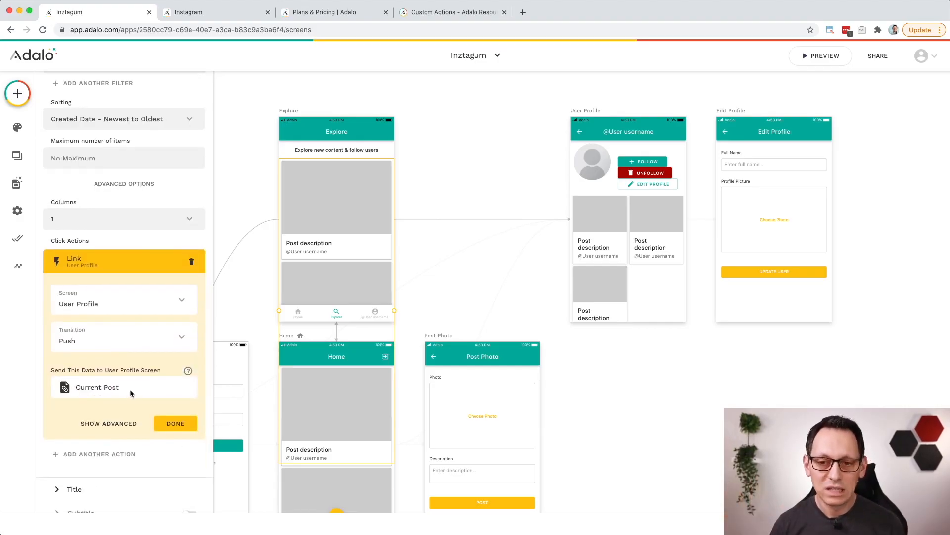
left_click(377, 318)
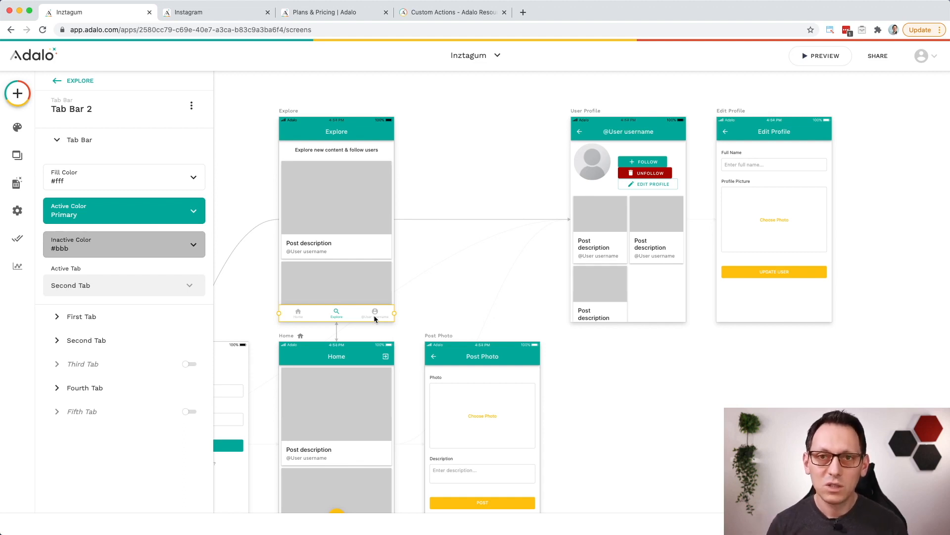
Step: Duplicate the User Profile screen and place the copy below the original, beside the Post Photo screen
left_click(591, 111)
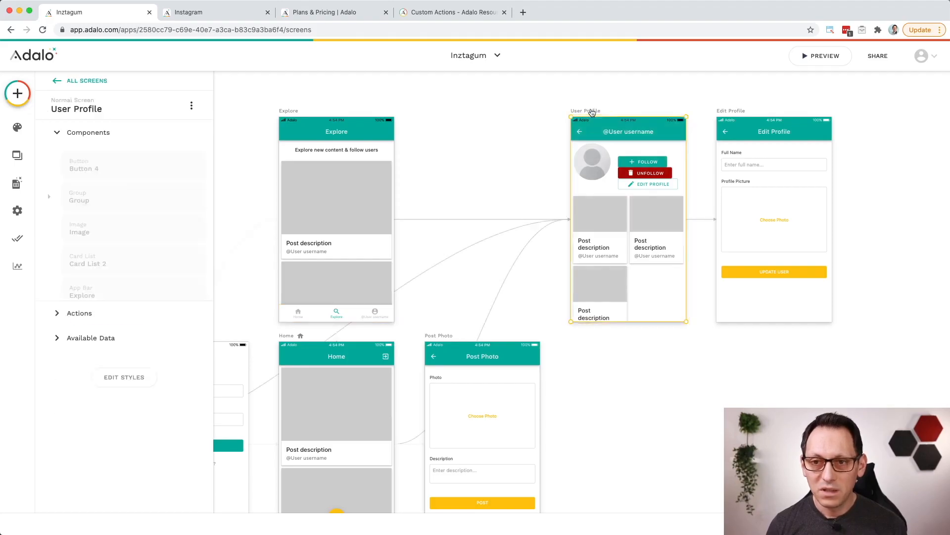
key("super+c")
key("super+v")
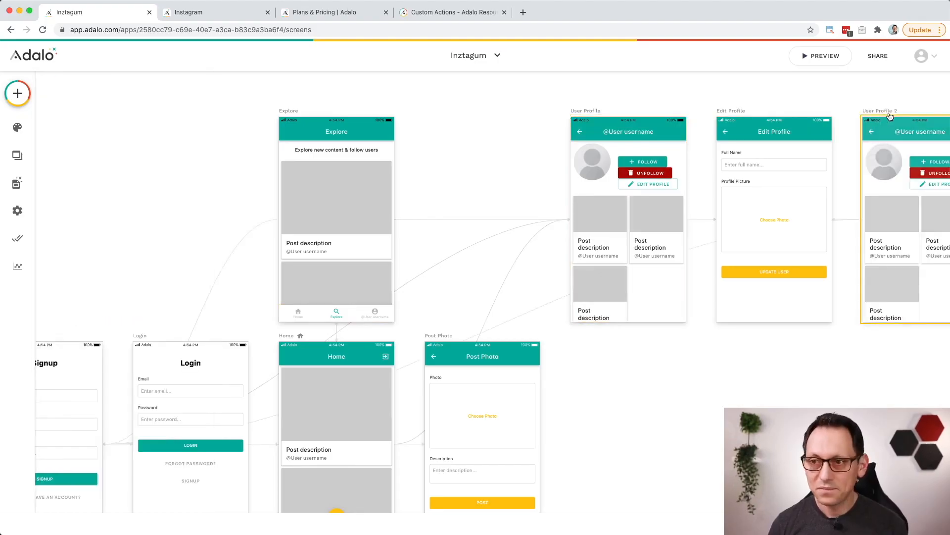
left_click_drag(883, 113, 593, 337)
Step: Delete the Follow and Unfollow button group from the copied profile screen and move Edit Profile up beside the profile picture
scroll(692, 350, "down", 2)
scroll(691, 350, "right", 1)
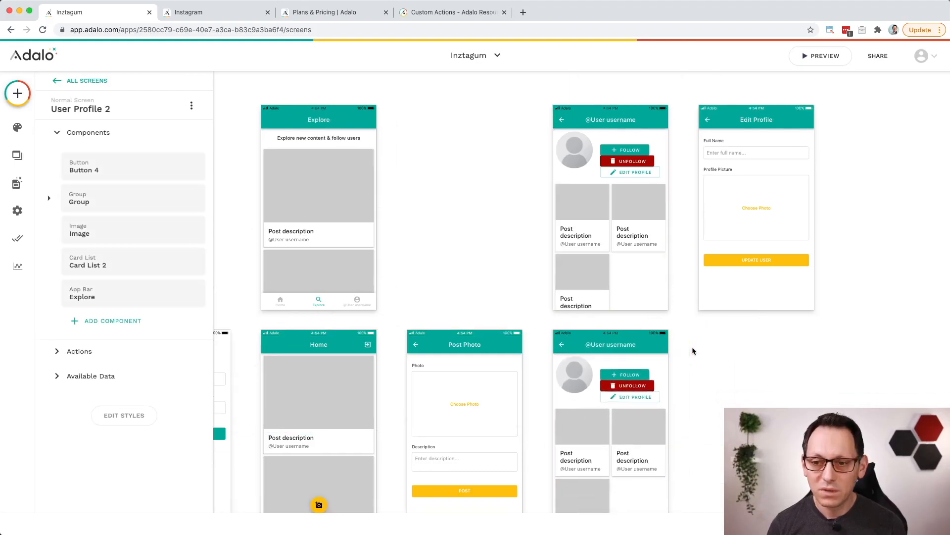
left_click(625, 336)
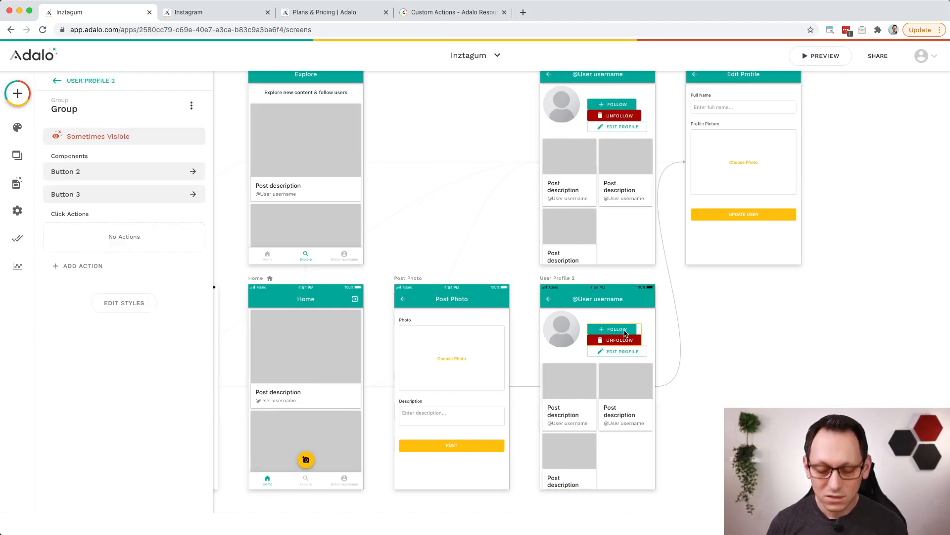
key("Delete")
scroll(618, 351, "right", 1)
scroll(618, 352, "up", 1)
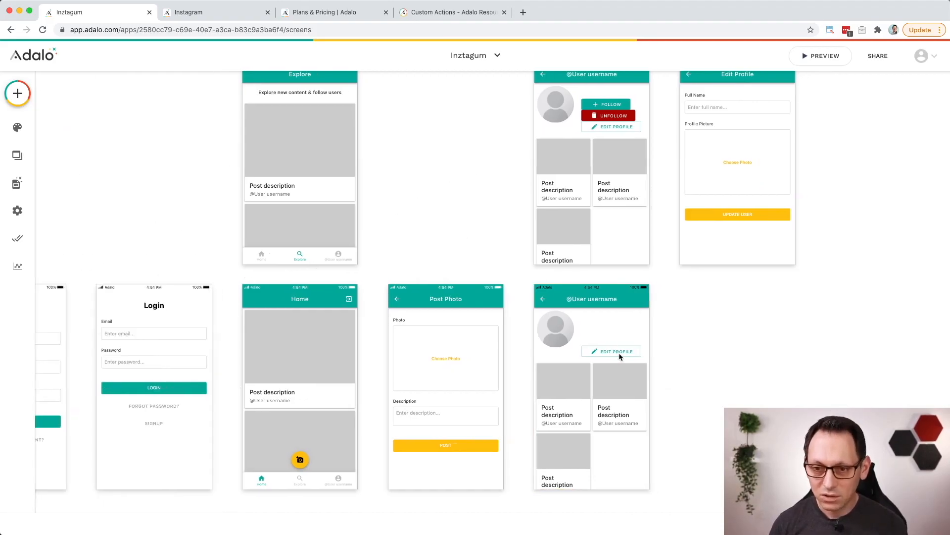
left_click(605, 358)
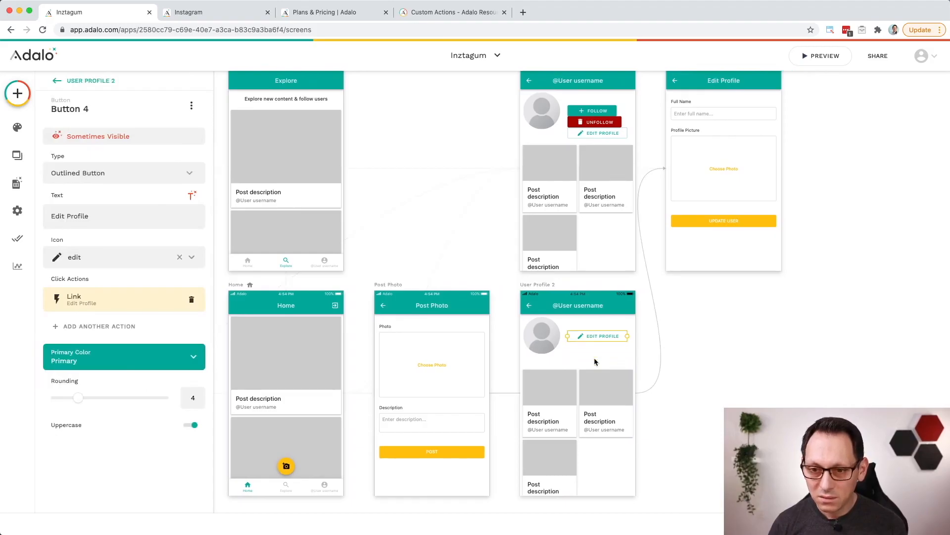
left_click(589, 385)
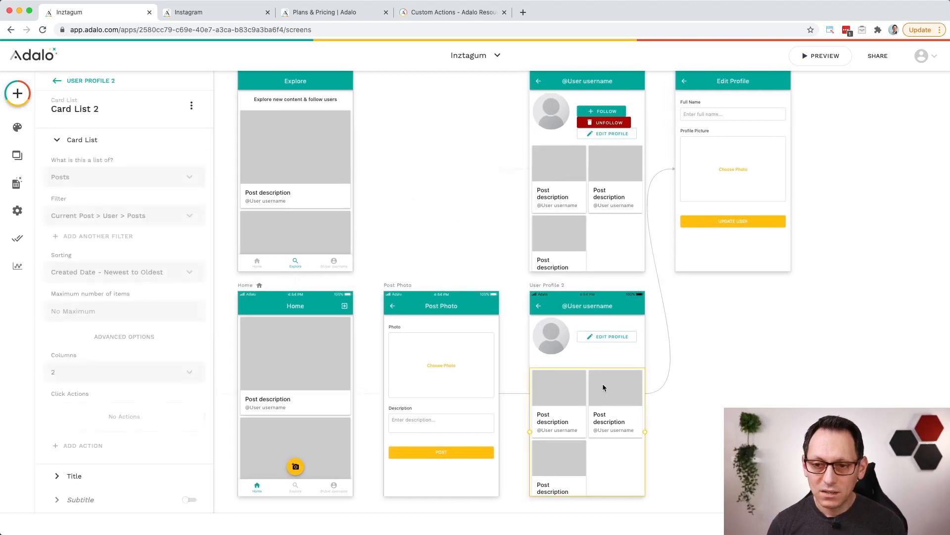
Step: Set the app bar title of the copied profile screen to @ followed by Logged In User > Username
left_click(587, 309)
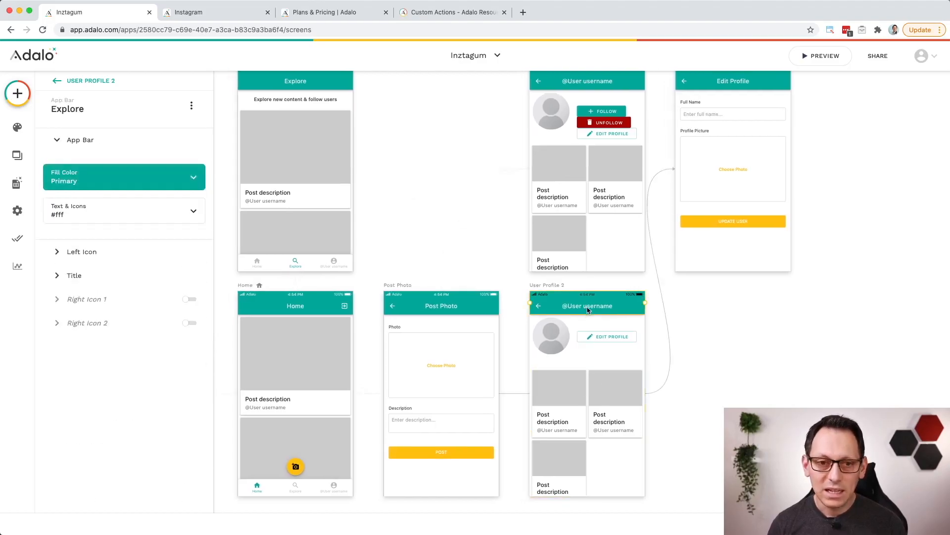
left_click(113, 276)
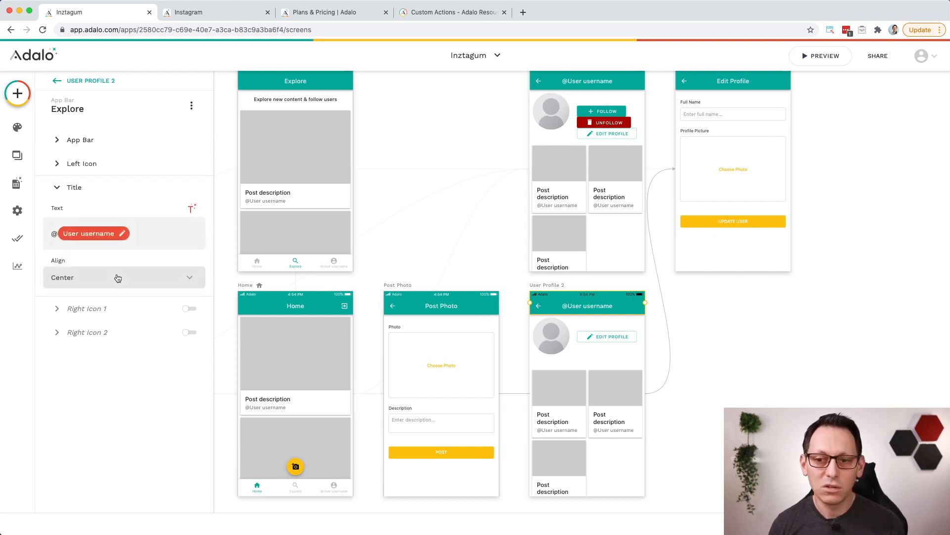
left_click(139, 237)
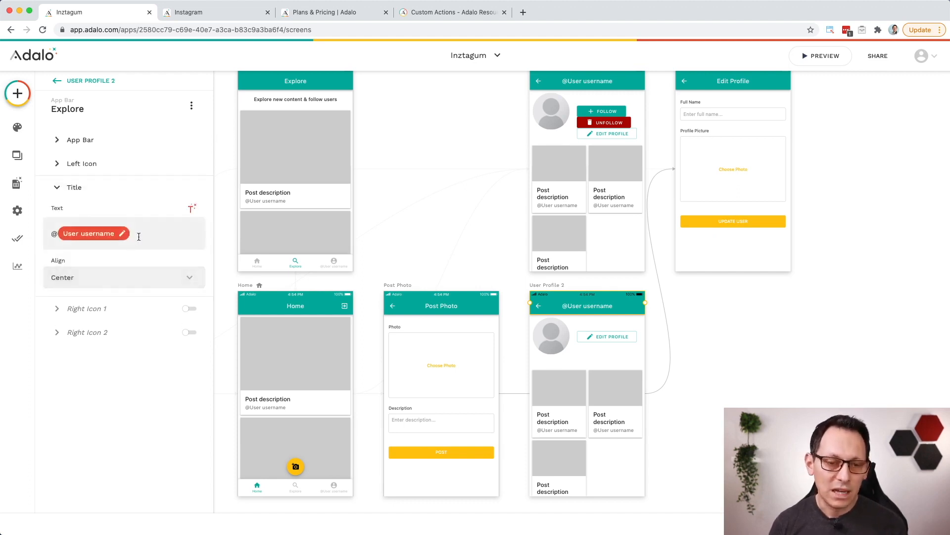
key("BackSpace")
left_click(191, 208)
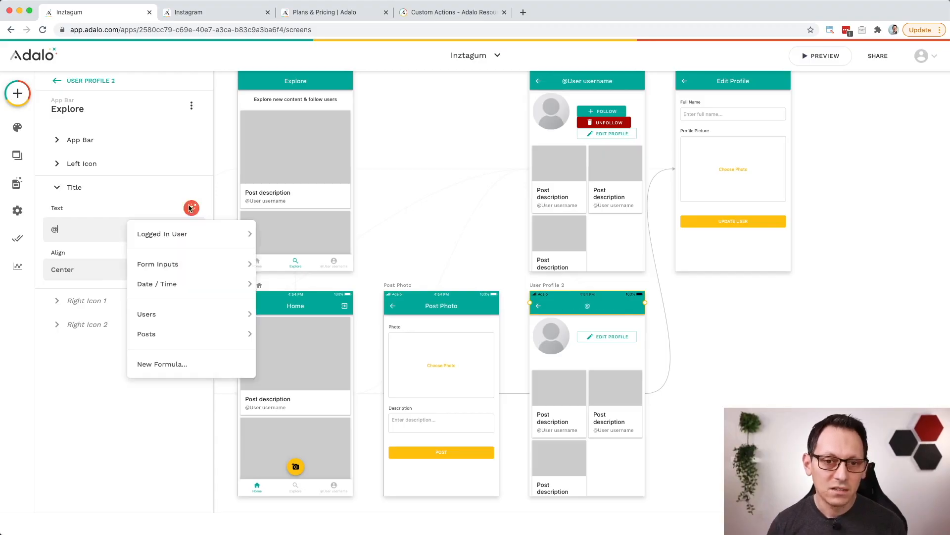
mouse_move(195, 234)
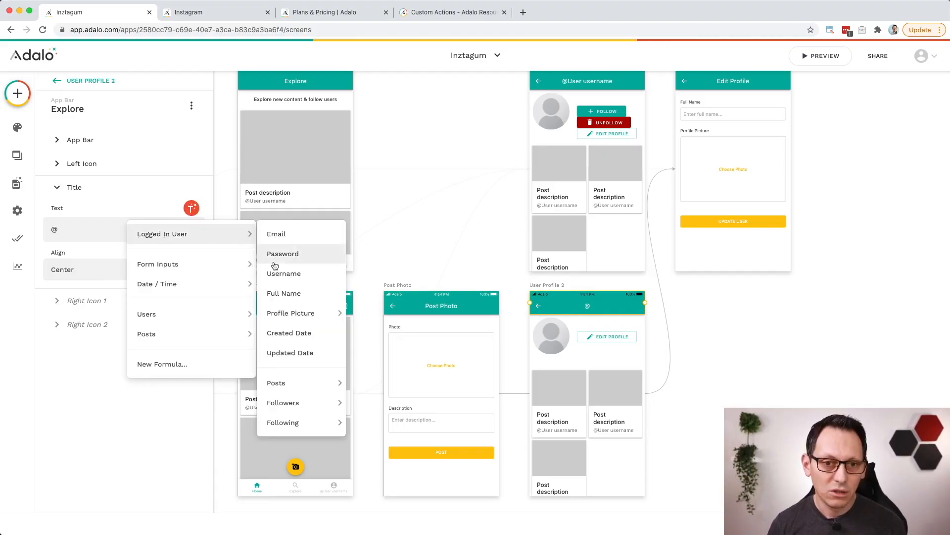
left_click(295, 274)
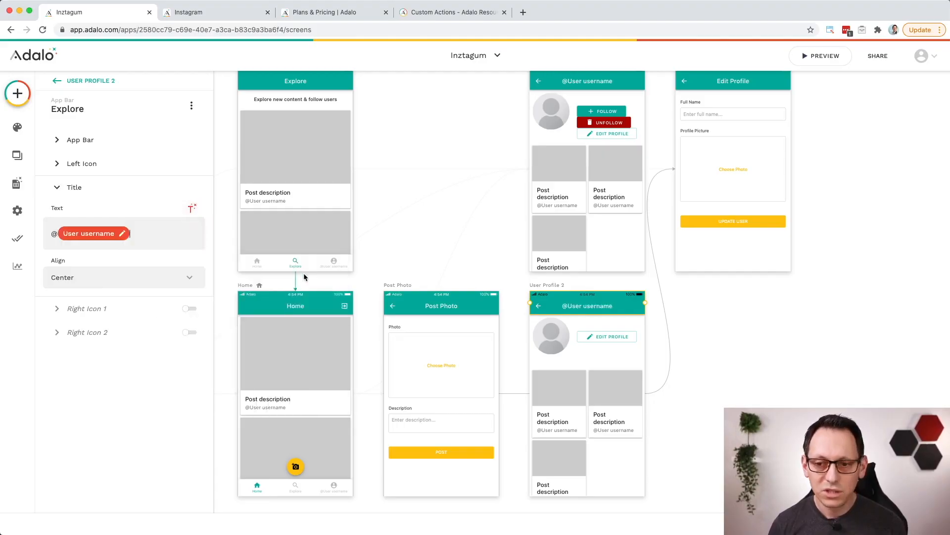
Step: Set the profile image's source on the copied screen to Logged In User > Profile Picture from the database
left_click(550, 334)
left_click(171, 148)
mouse_move(140, 198)
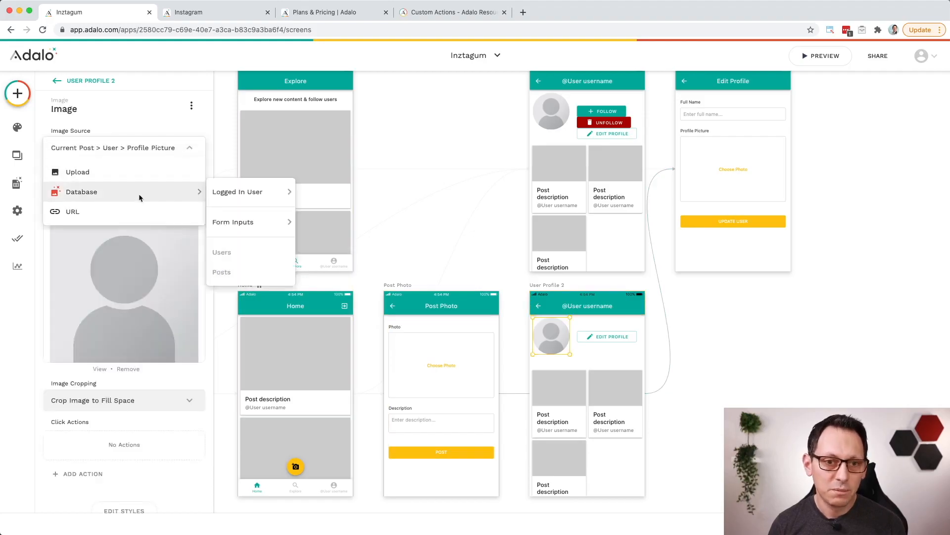
mouse_move(243, 192)
left_click(350, 195)
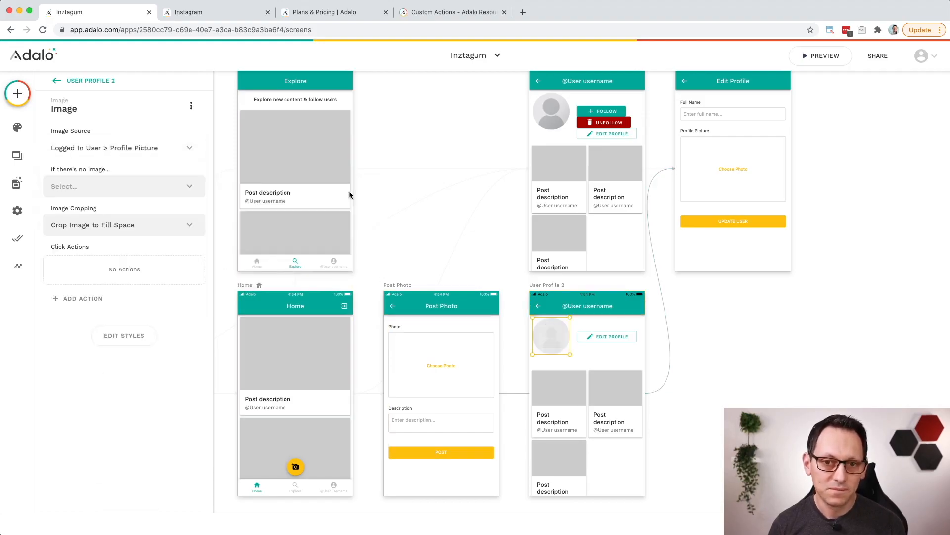
Step: Filter the post card list on the copied profile screen to Logged In User > Posts
left_click(573, 397)
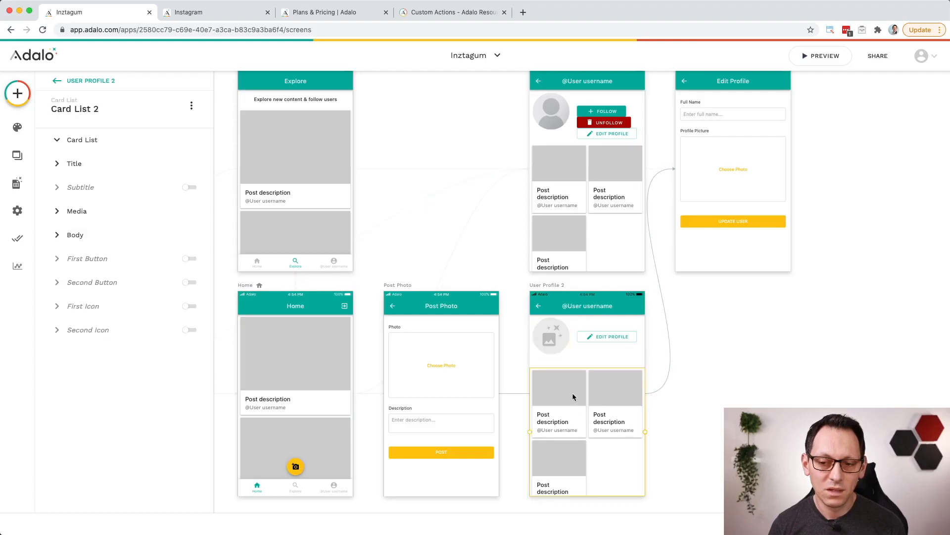
left_click(171, 217)
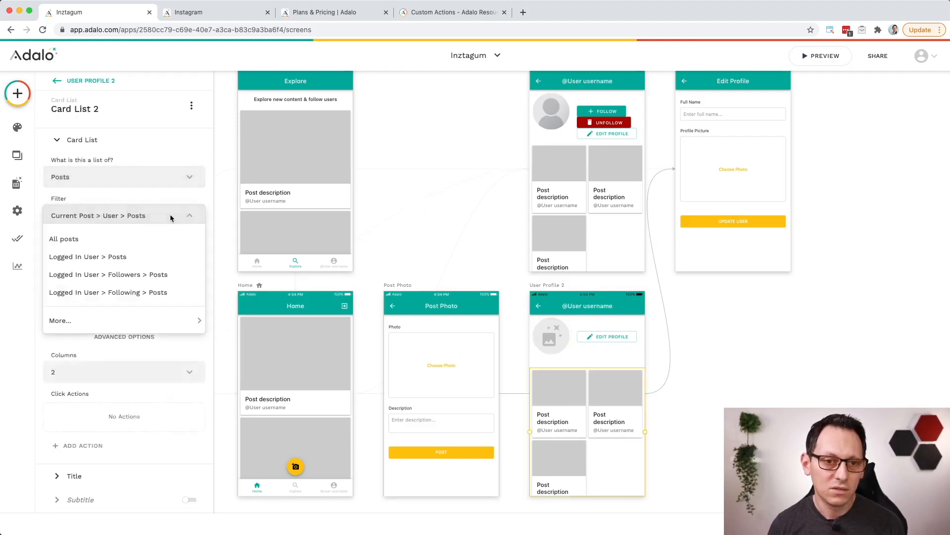
left_click(128, 257)
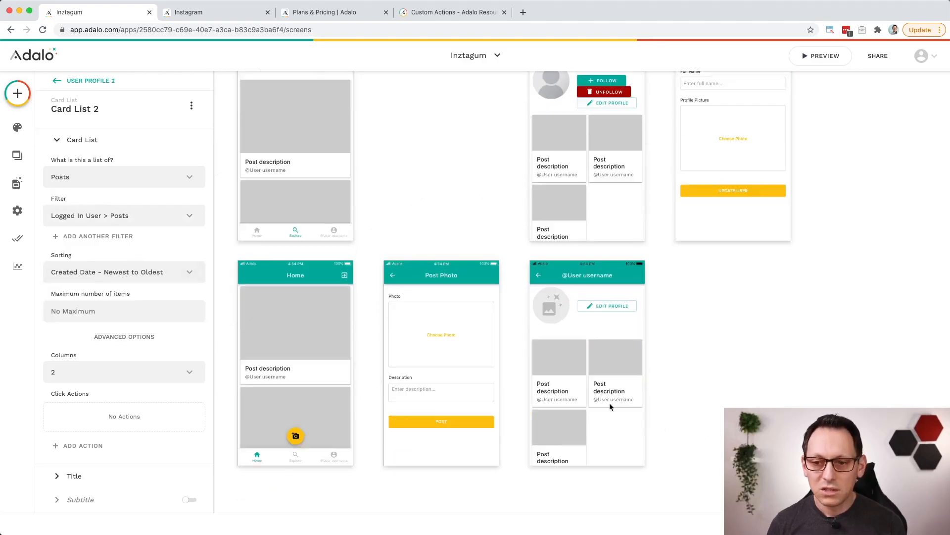
Step: Inspect the link action of the Edit Profile button on the copied profile screen and its target screen
scroll(610, 402, "down", 2)
left_click(614, 306)
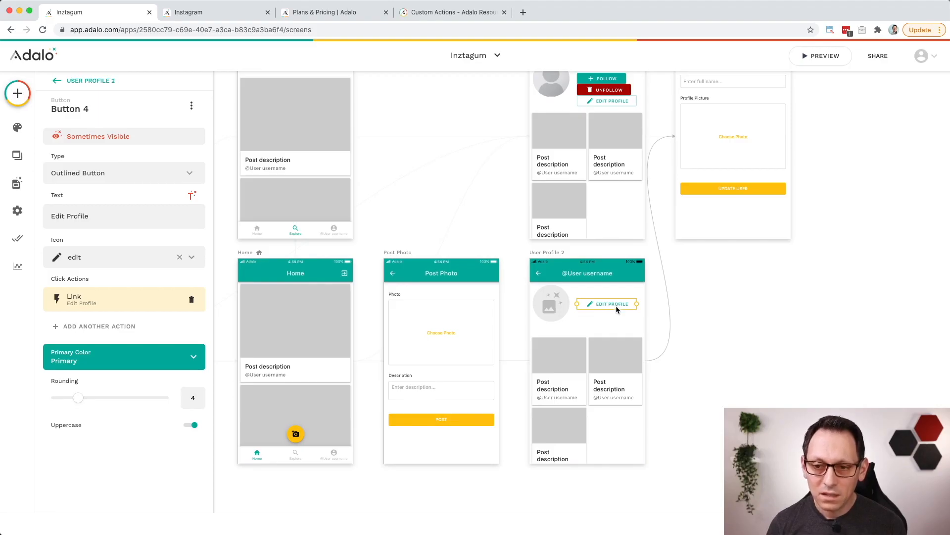
left_click(112, 303)
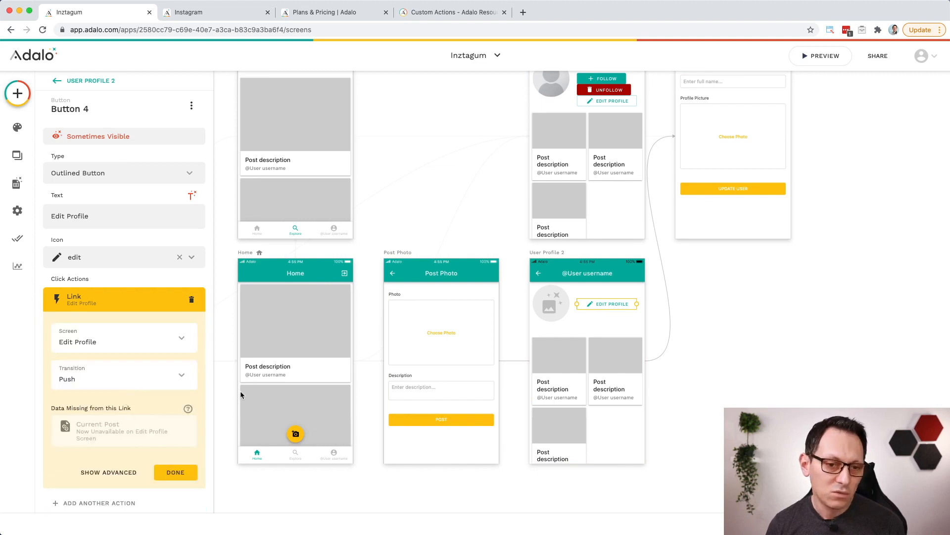
scroll(705, 255, "up", 3)
scroll(704, 255, "up", 3)
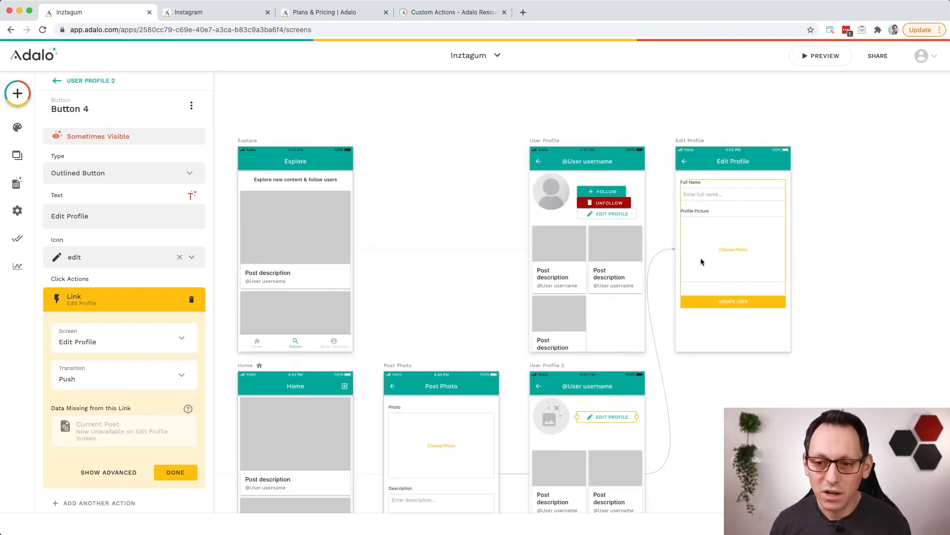
scroll(683, 287, "down", 5)
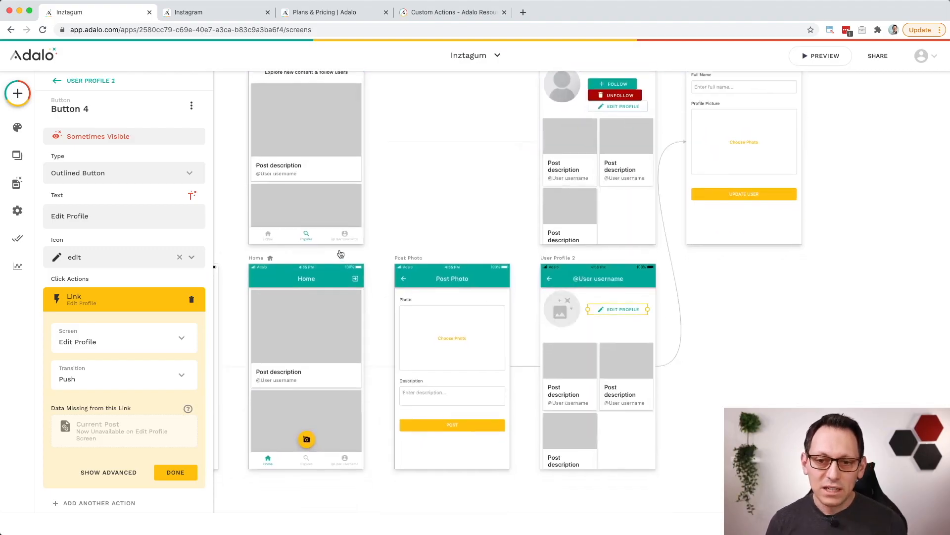
Step: Add a link action to User Profile 2 on the fourth tab of the Explore screen's tab bar
left_click(340, 236)
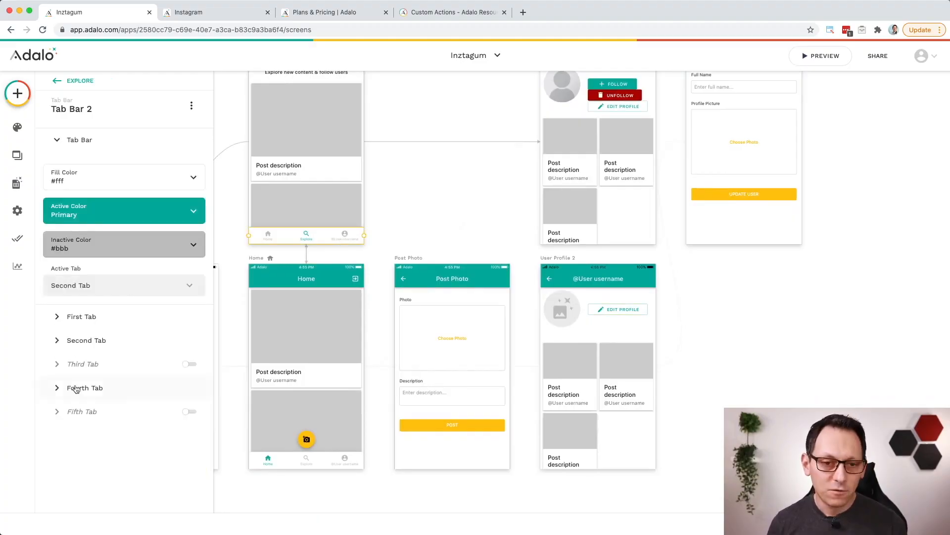
left_click(108, 391)
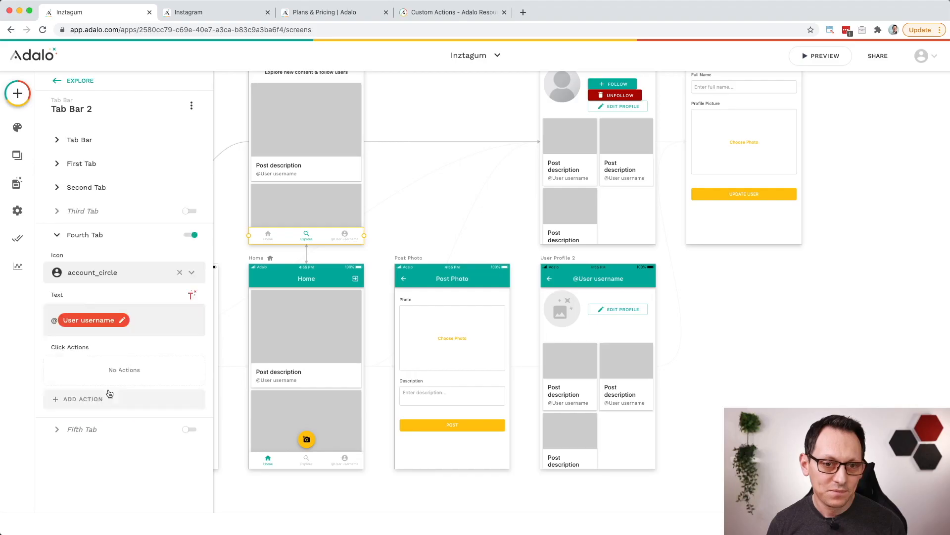
left_click(96, 400)
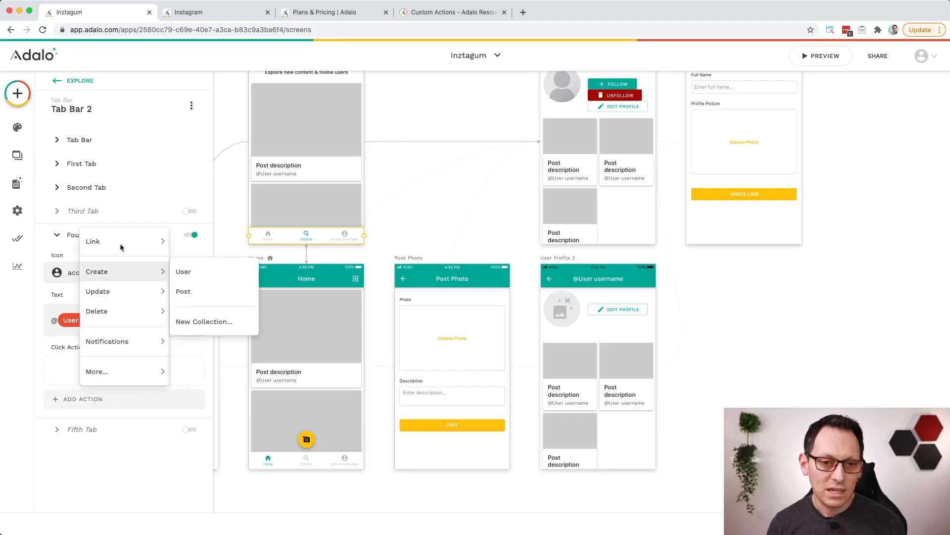
mouse_move(124, 239)
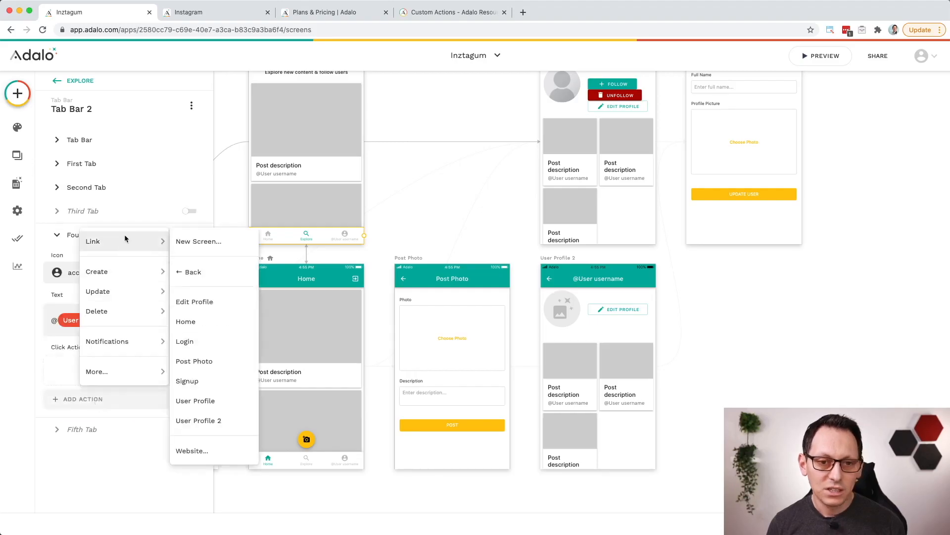
left_click(221, 427)
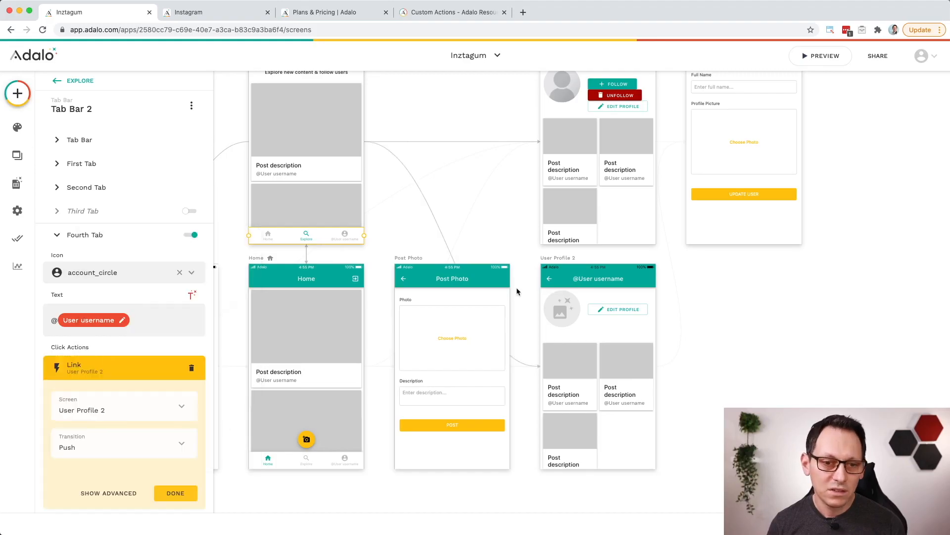
Step: Rename the User Profile 2 screen to My Profile
left_click(567, 259)
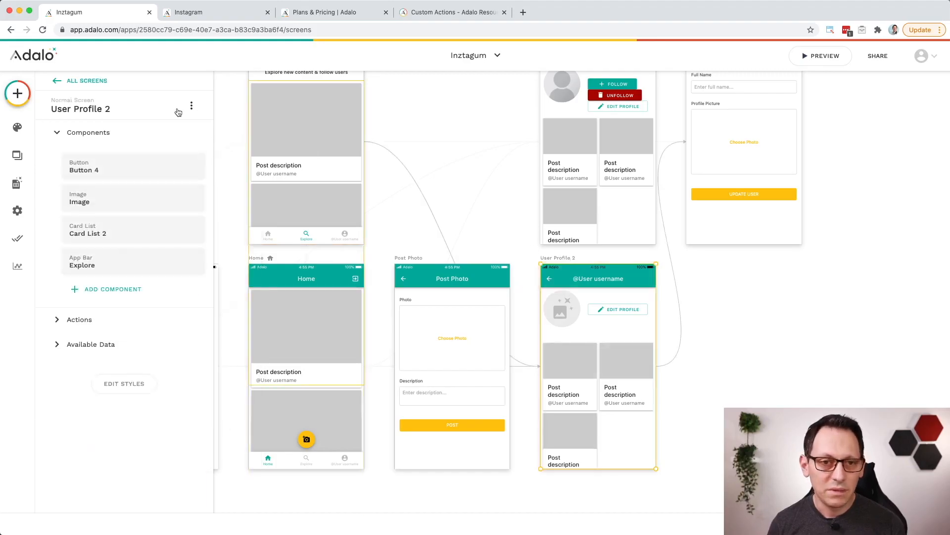
left_click(121, 109)
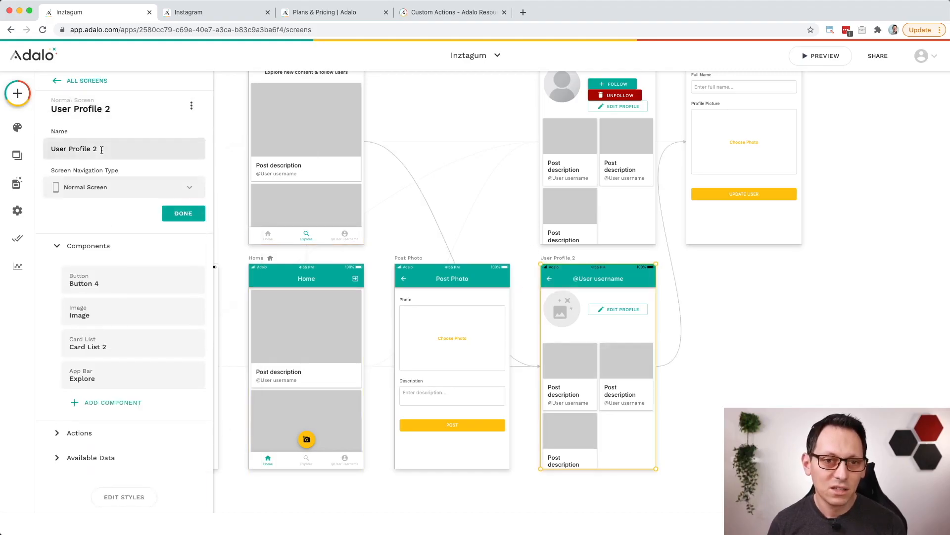
left_click_drag(99, 148, 61, 147)
type("My")
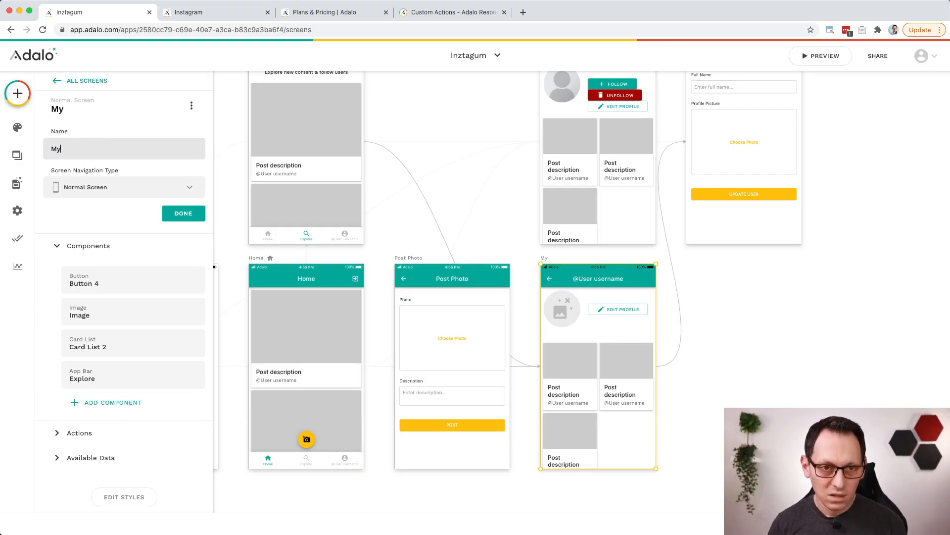
type(" Profile")
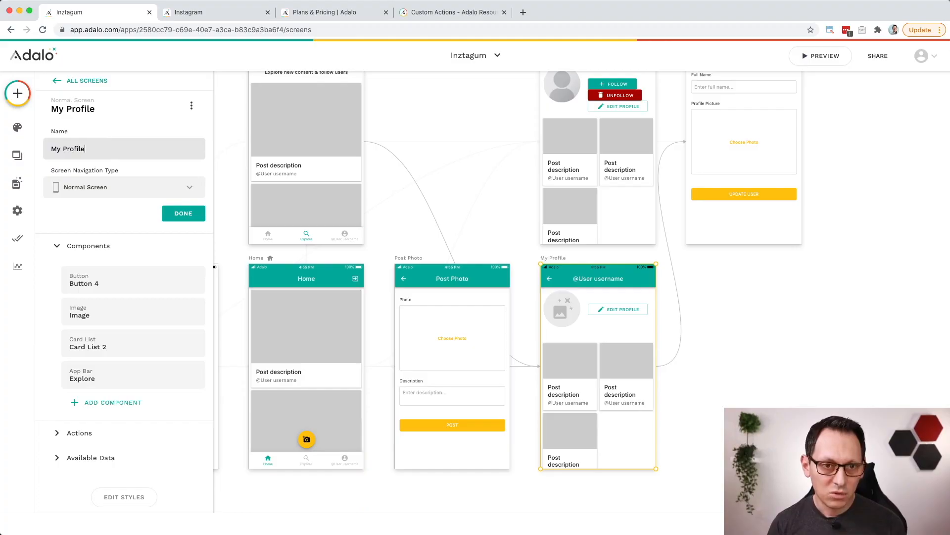
left_click(188, 214)
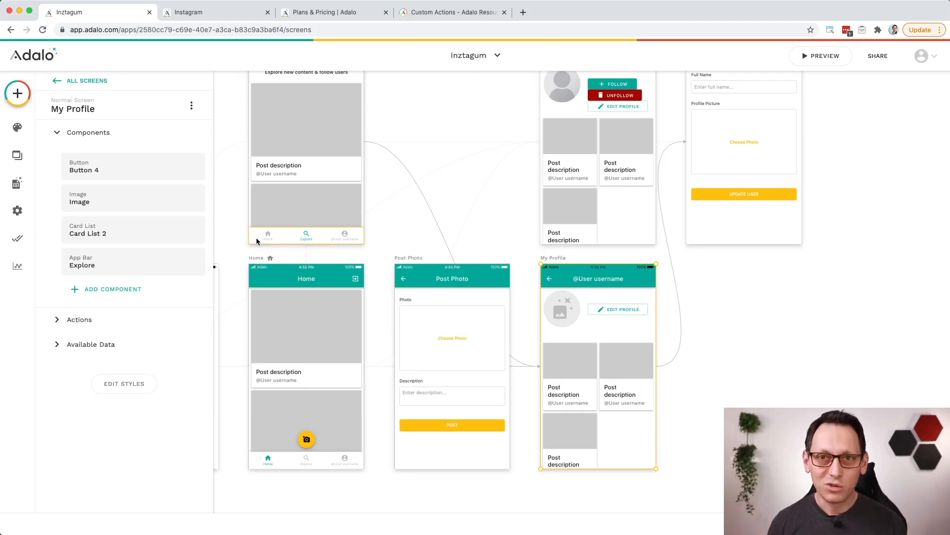
Step: Add a link action to My Profile on the fourth tab of the Home screen's tab bar
left_click(332, 240)
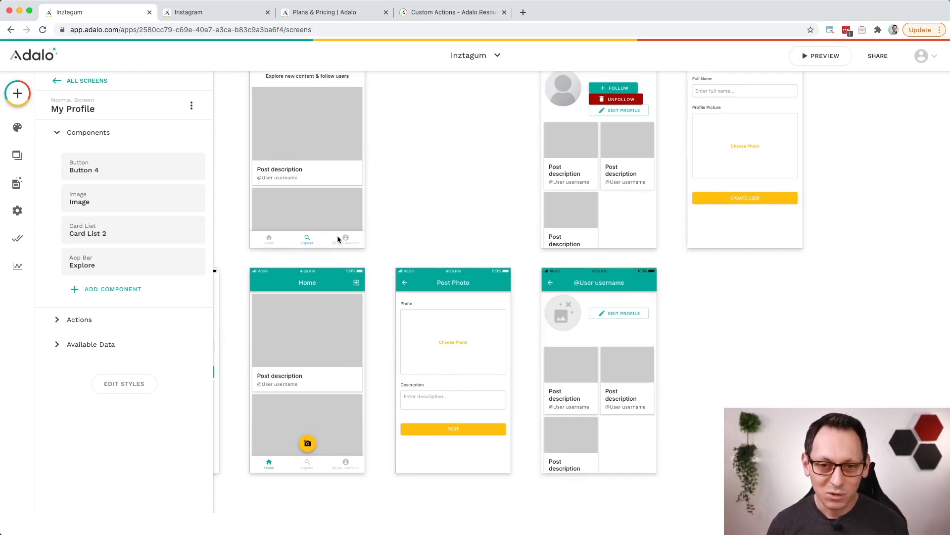
left_click(349, 465)
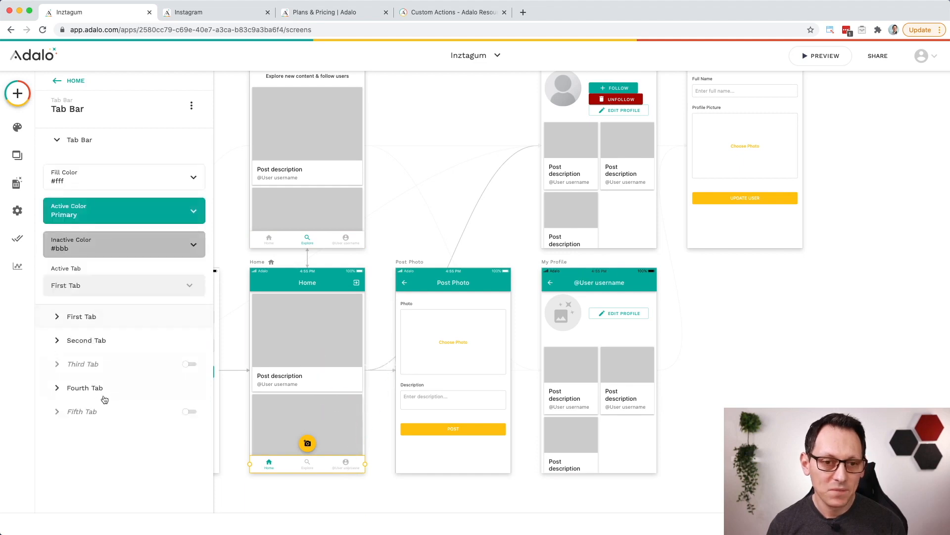
left_click(106, 394)
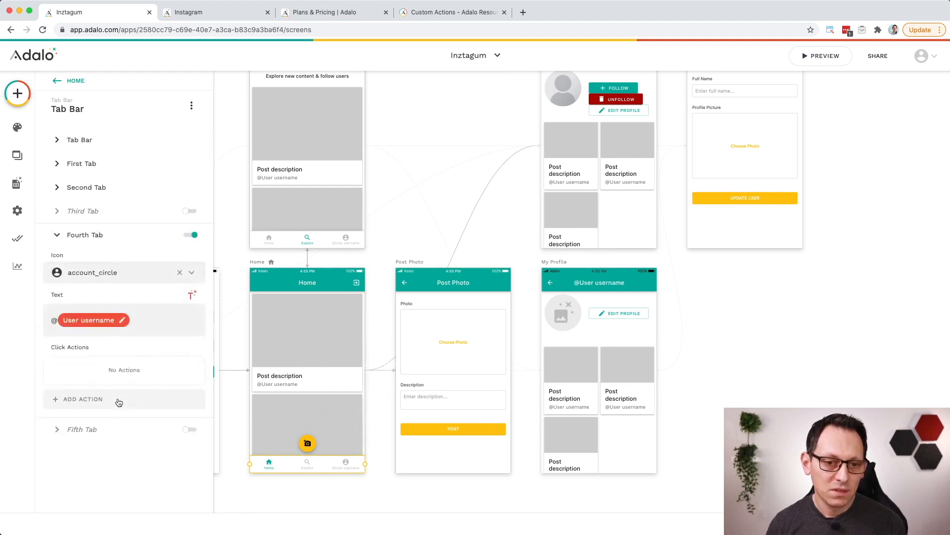
left_click(102, 400)
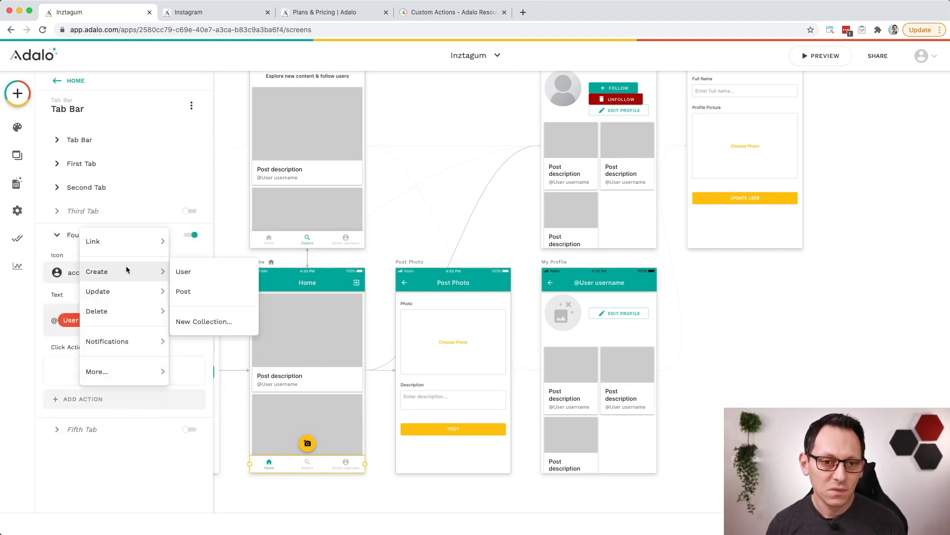
mouse_move(129, 247)
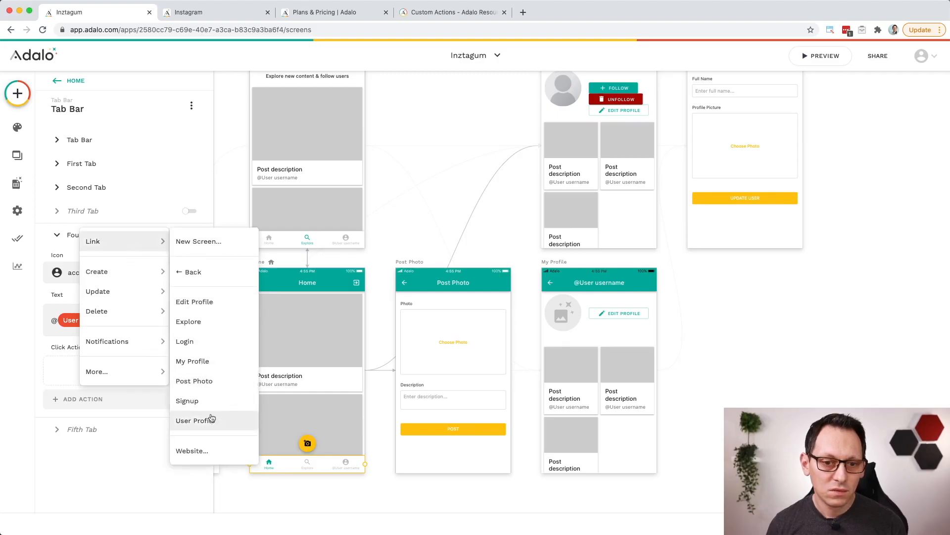
left_click(213, 364)
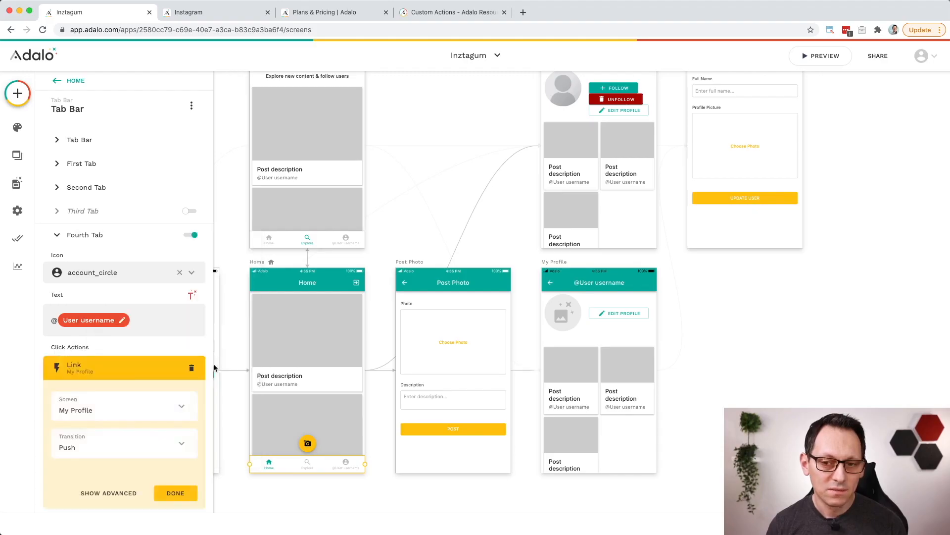
left_click(176, 493)
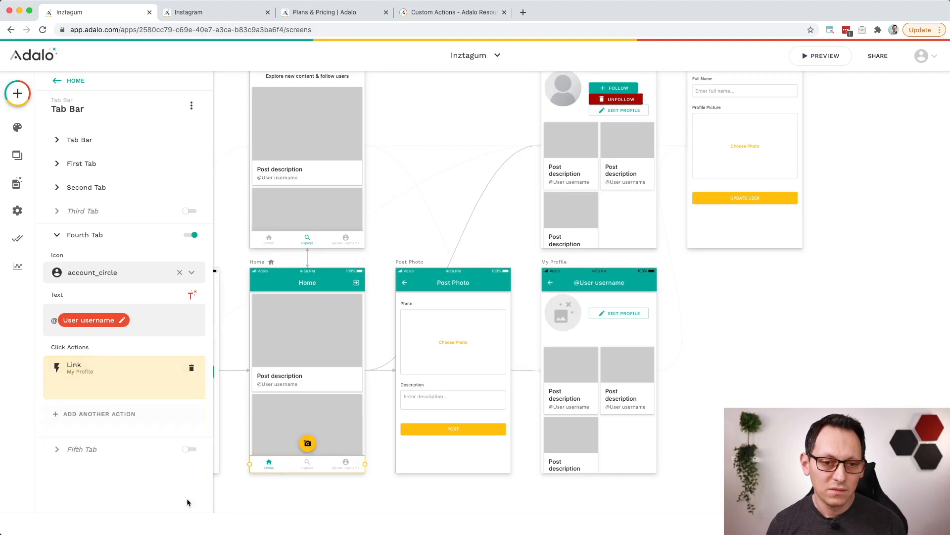
Step: Preview the app, check the logged-in user's profile through the username tab, and close the preview
left_click(824, 57)
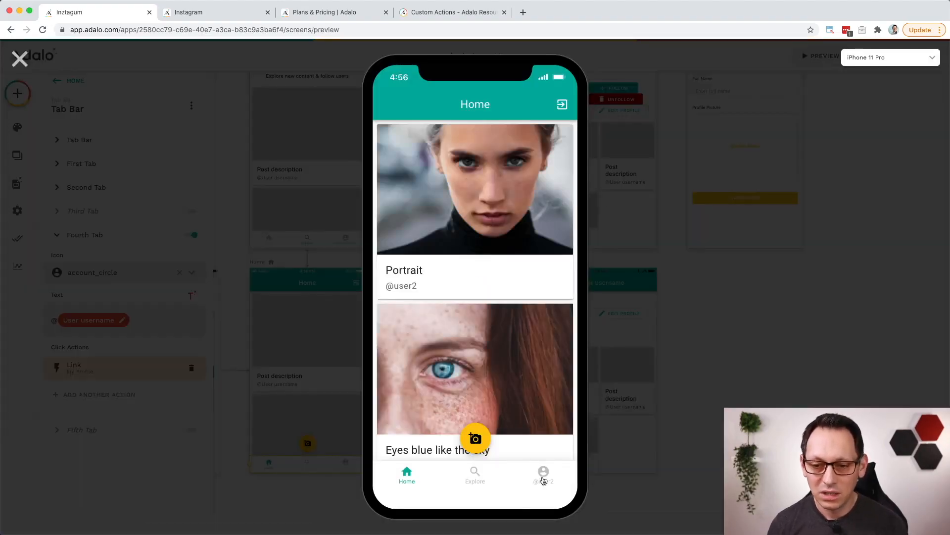
left_click(543, 476)
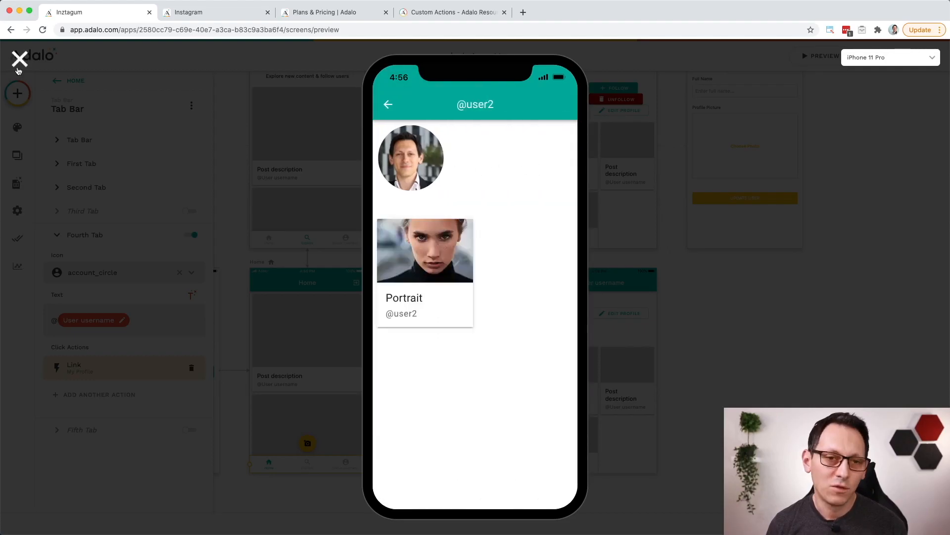
left_click(20, 59)
Step: Set the visibility of the Edit Profile button on the My Profile screen to Always Visible
left_click(626, 313)
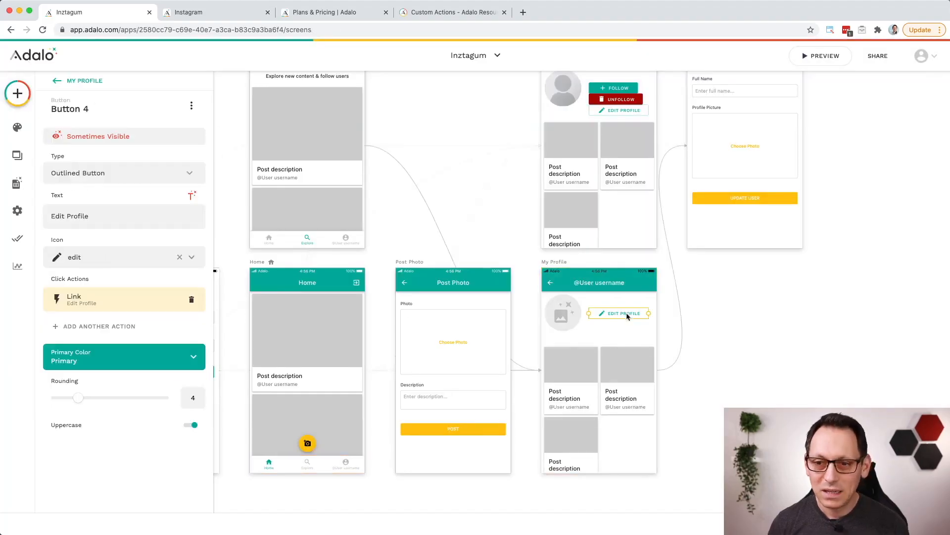
left_click(138, 140)
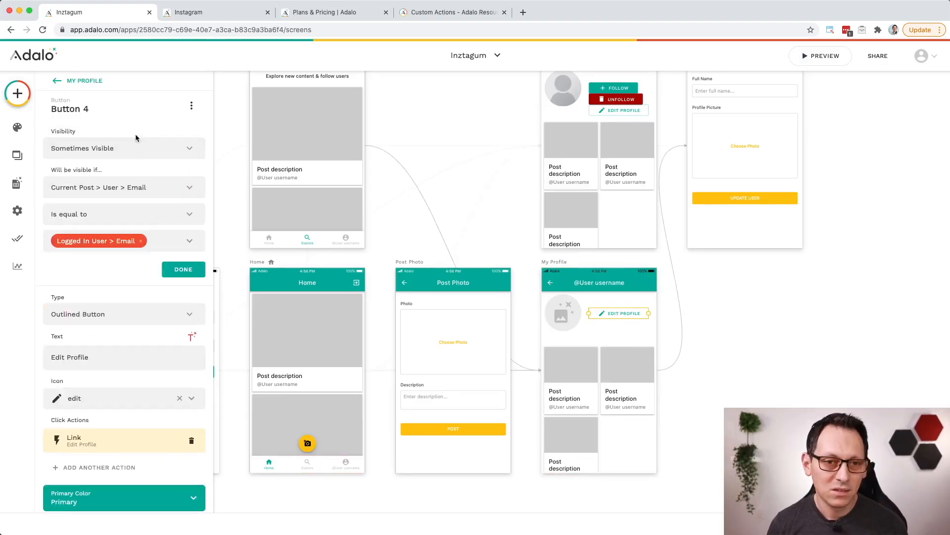
left_click(125, 152)
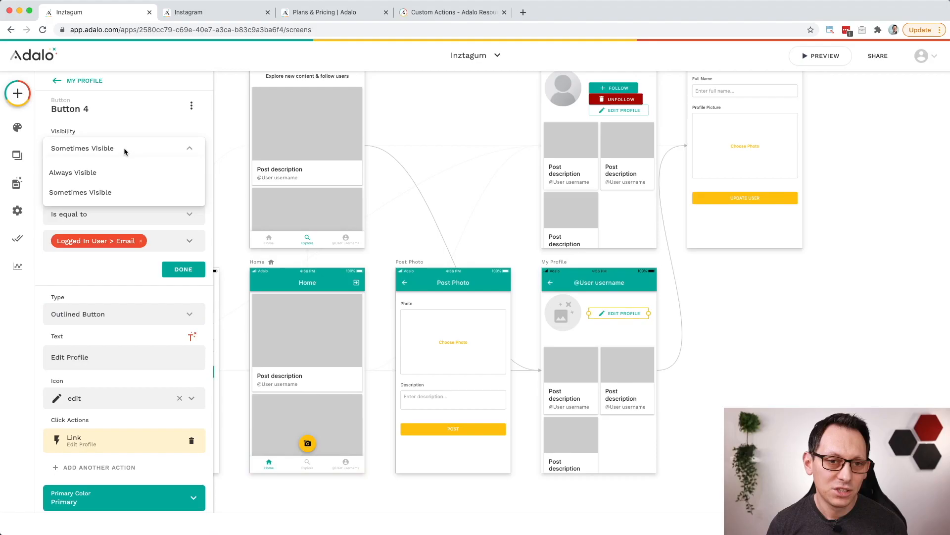
left_click(102, 174)
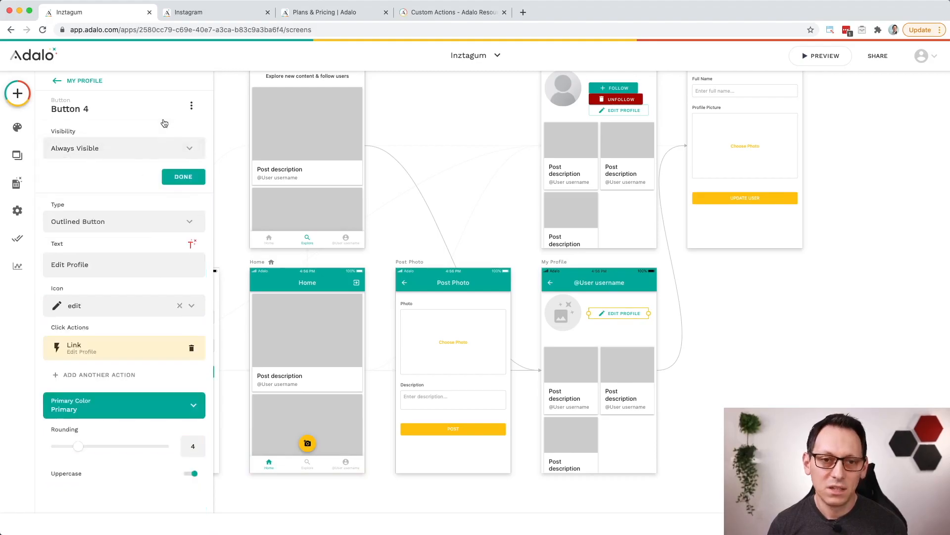
left_click(184, 179)
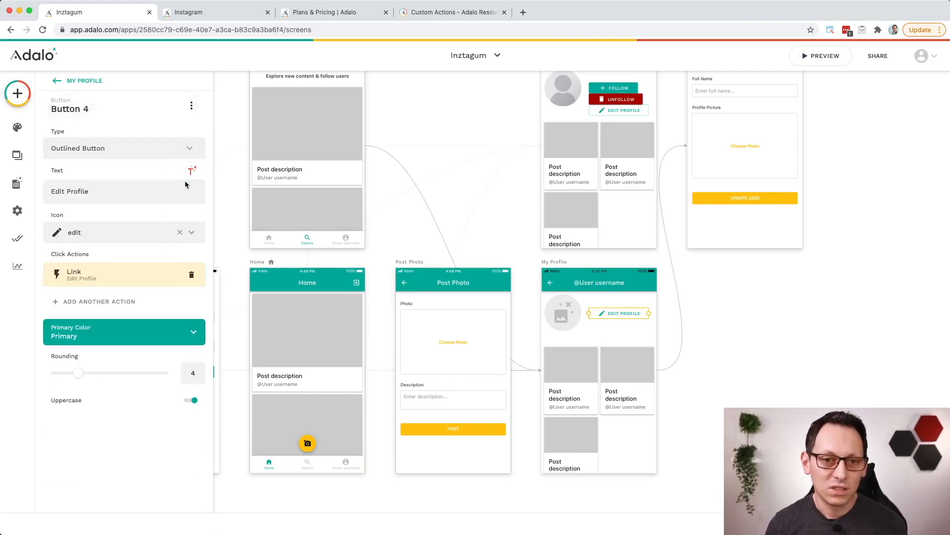
Step: Preview the app and test the profile editing flow from the username tab by submitting the Edit Profile form without changes
left_click(821, 55)
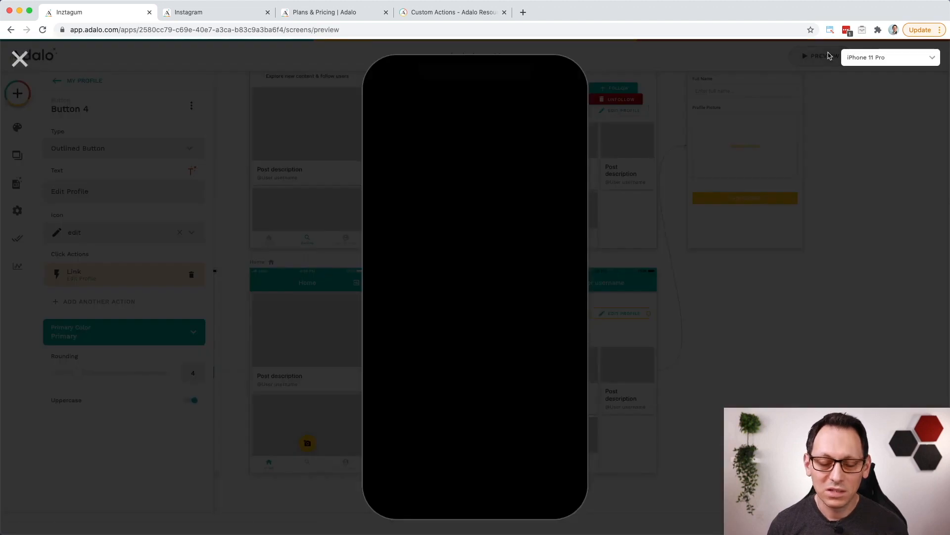
left_click(543, 479)
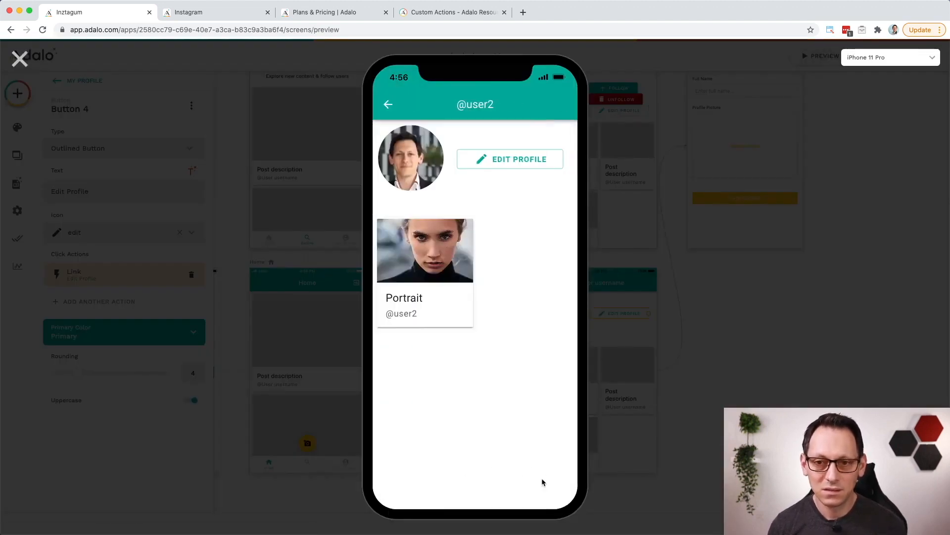
left_click(515, 159)
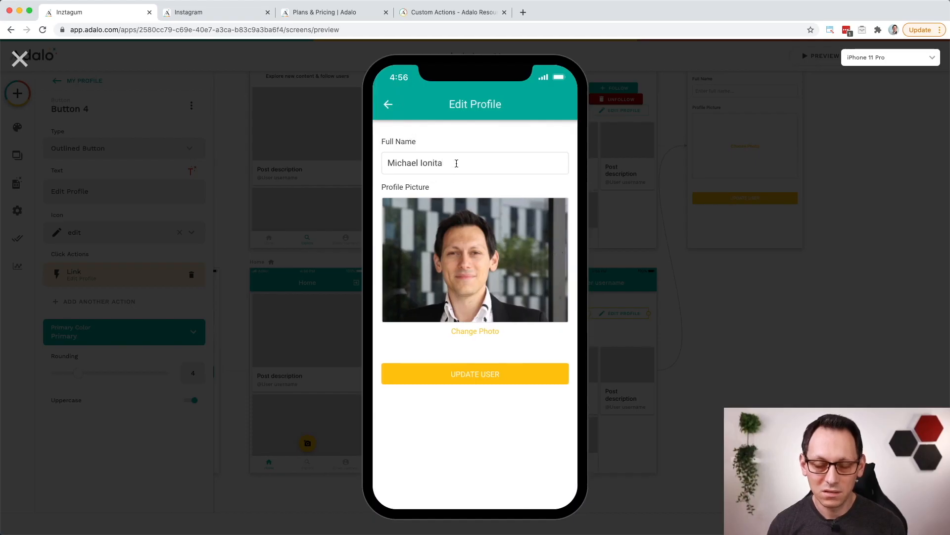
left_click(492, 380)
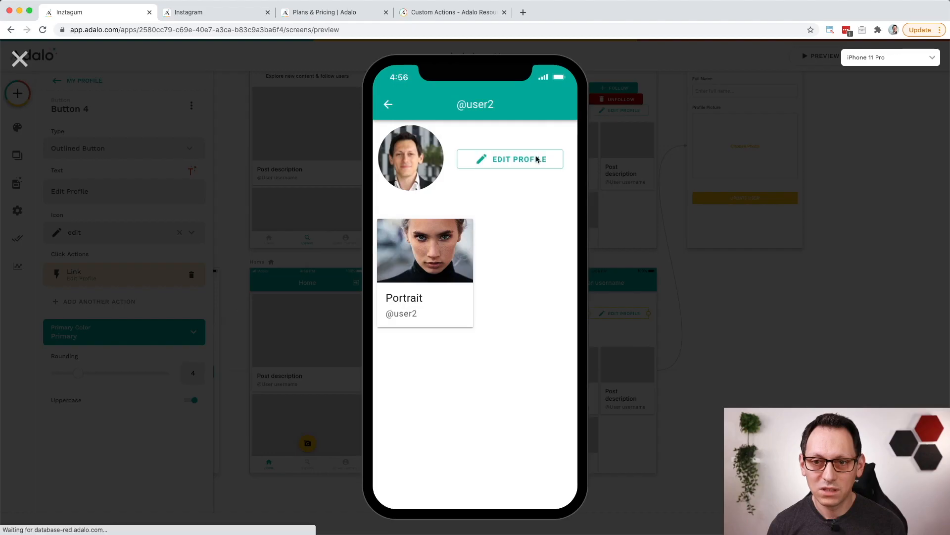
Step: View the Edit Profile form from the logged-in user's profile in the preview and return to the Home screen
left_click(517, 159)
left_click(387, 104)
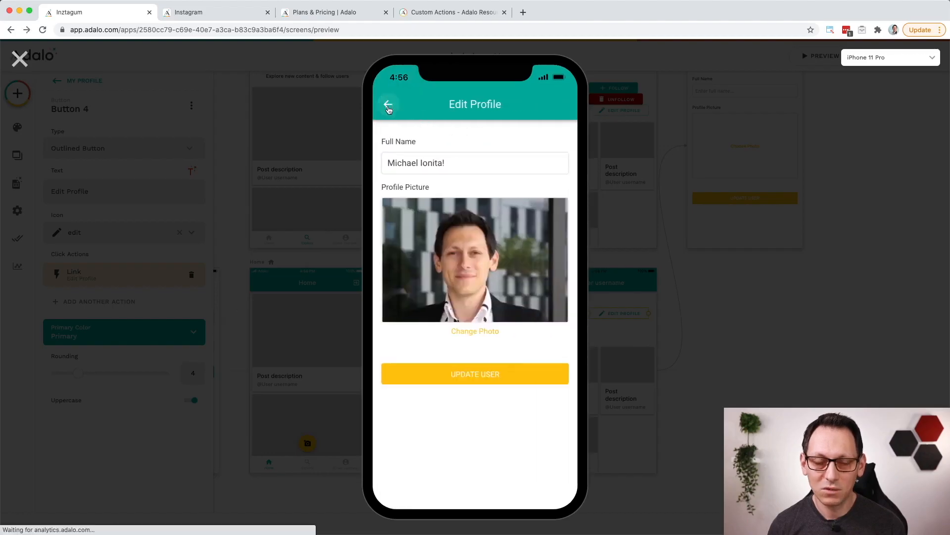
left_click(386, 106)
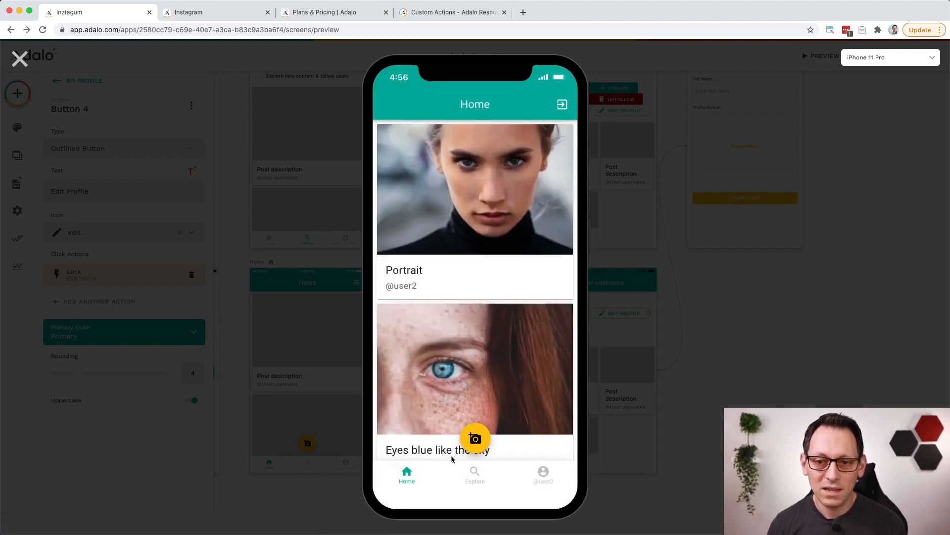
Step: Post a new photo of the woman with colored hair and glasses in the preview, with the description "Red Color"
left_click(474, 438)
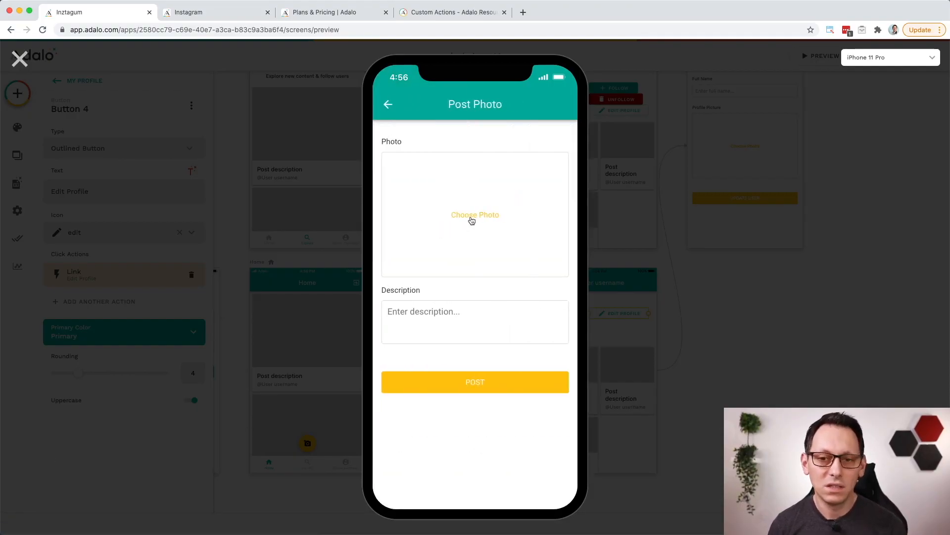
left_click(472, 221)
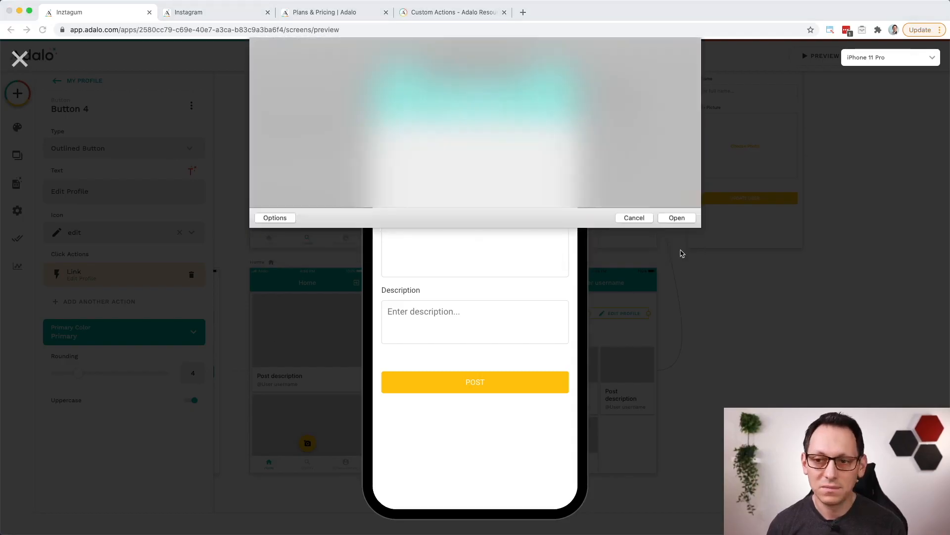
left_click(440, 316)
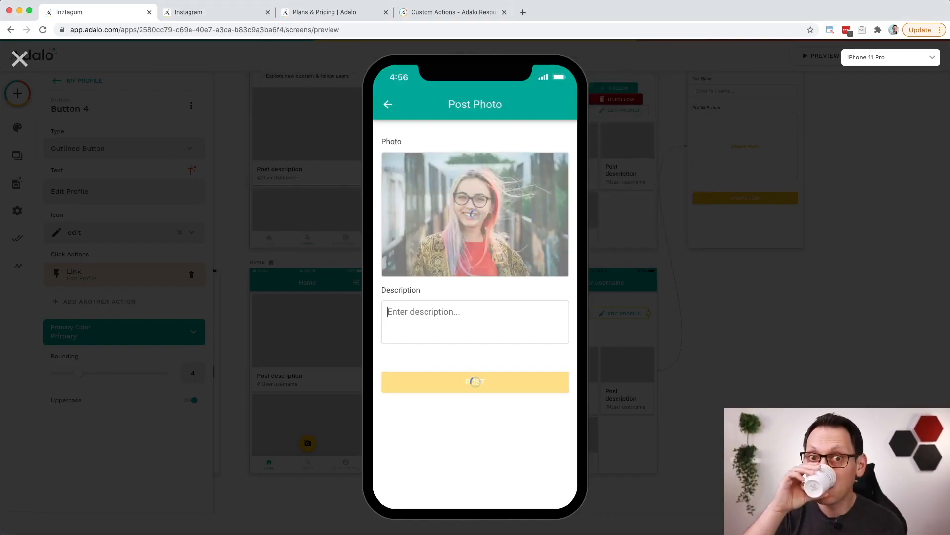
type("Red Color")
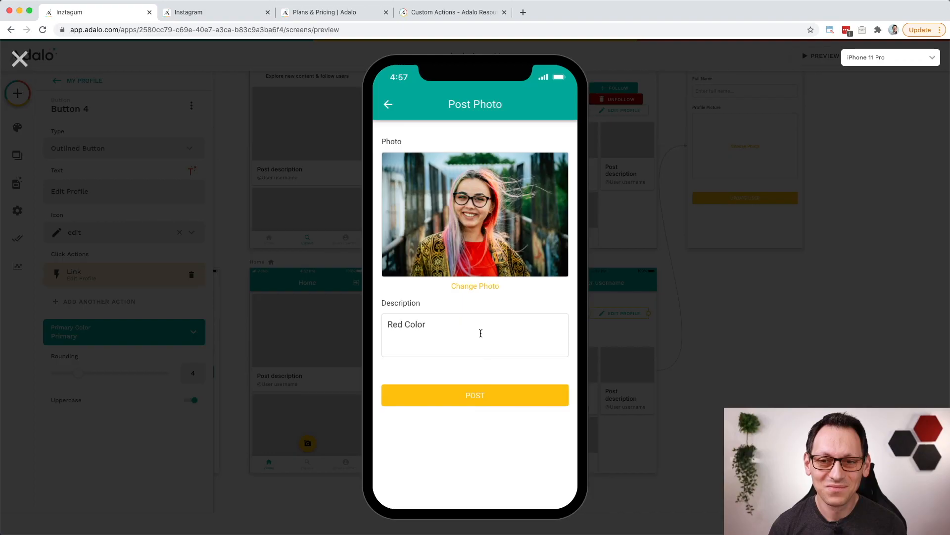
left_click(480, 375)
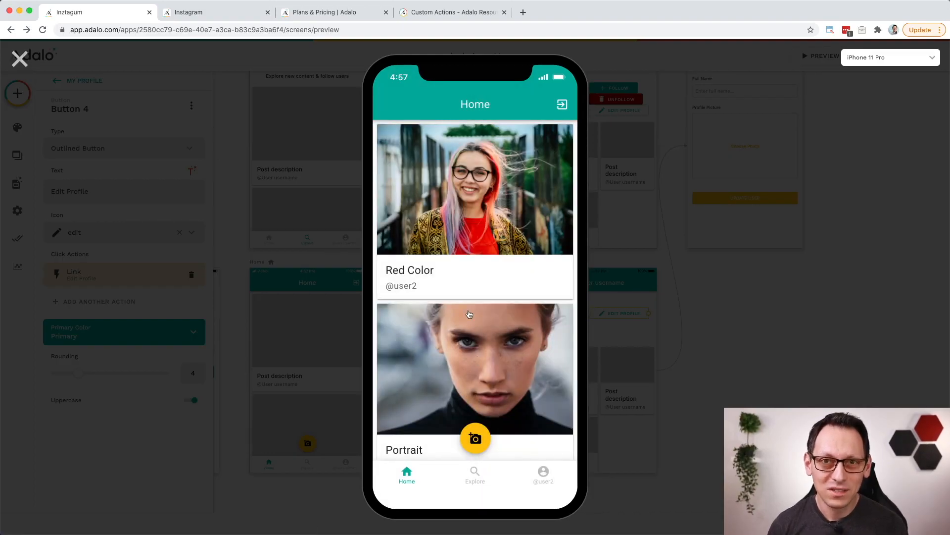
scroll(460, 293, "down", 5)
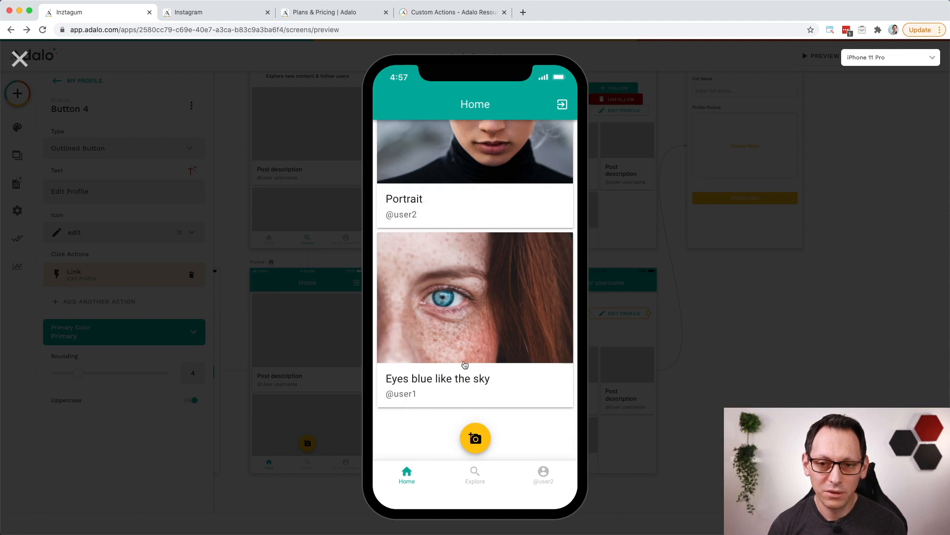
scroll(482, 352, "up", 5)
scroll(445, 339, "down", 5)
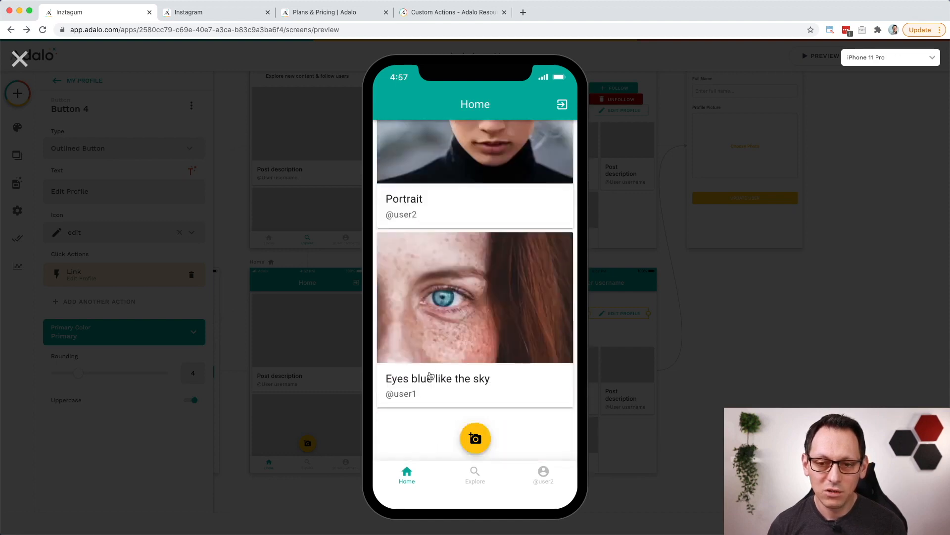
left_click(466, 330)
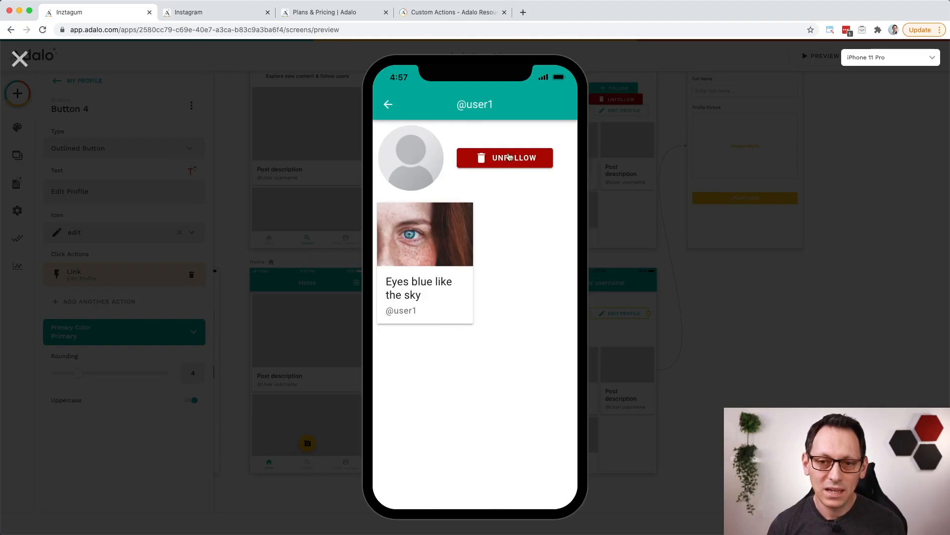
left_click(389, 105)
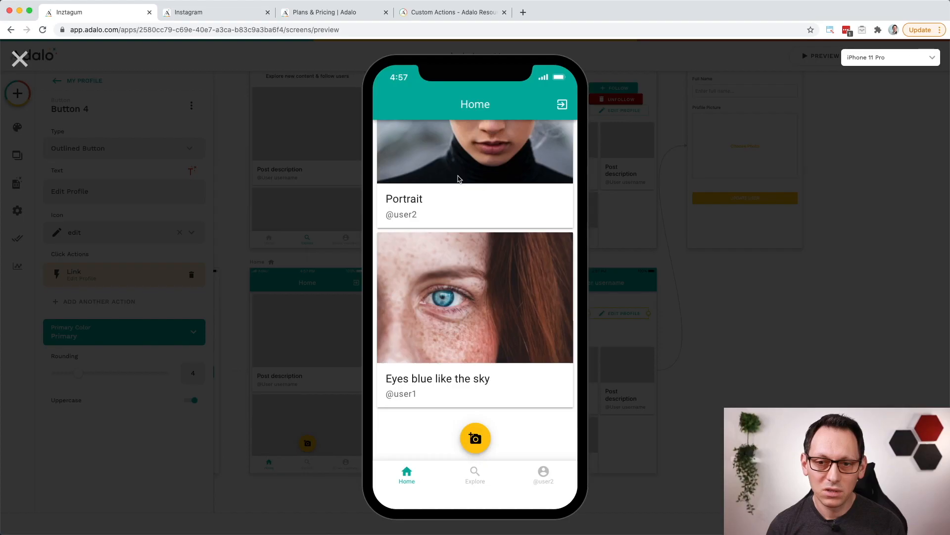
left_click(458, 180)
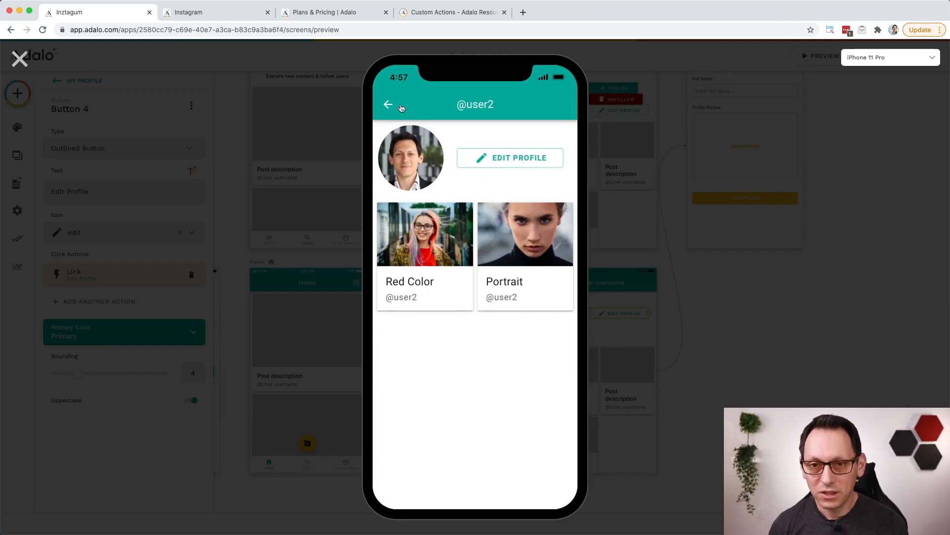
left_click(389, 105)
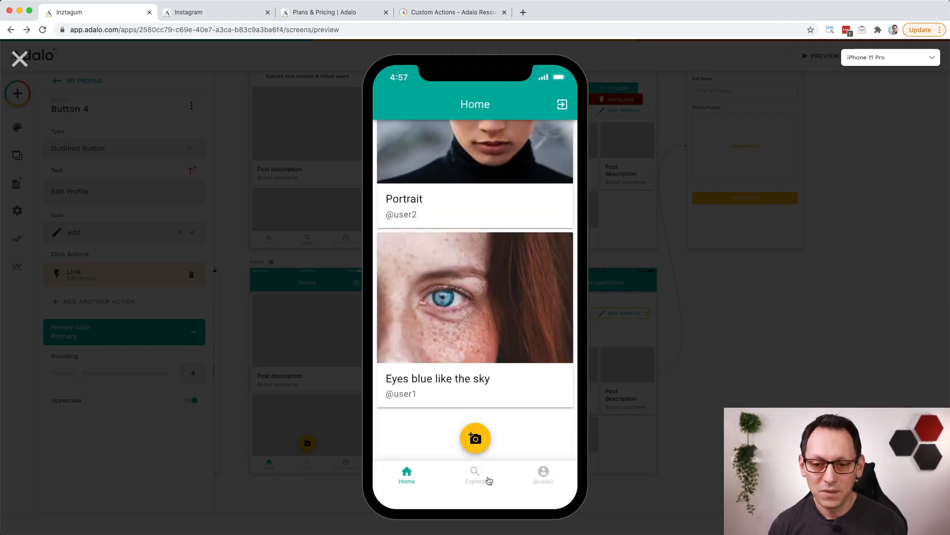
left_click(488, 480)
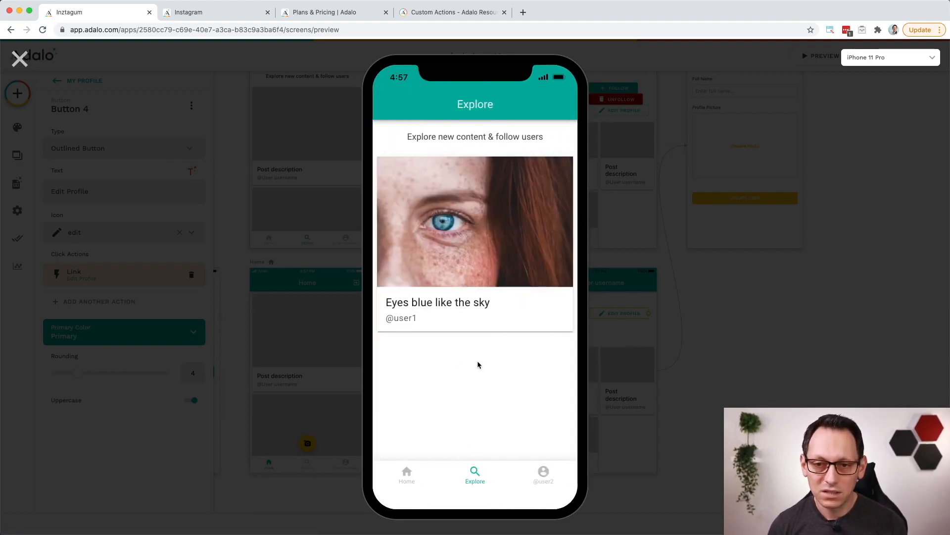
left_click(481, 250)
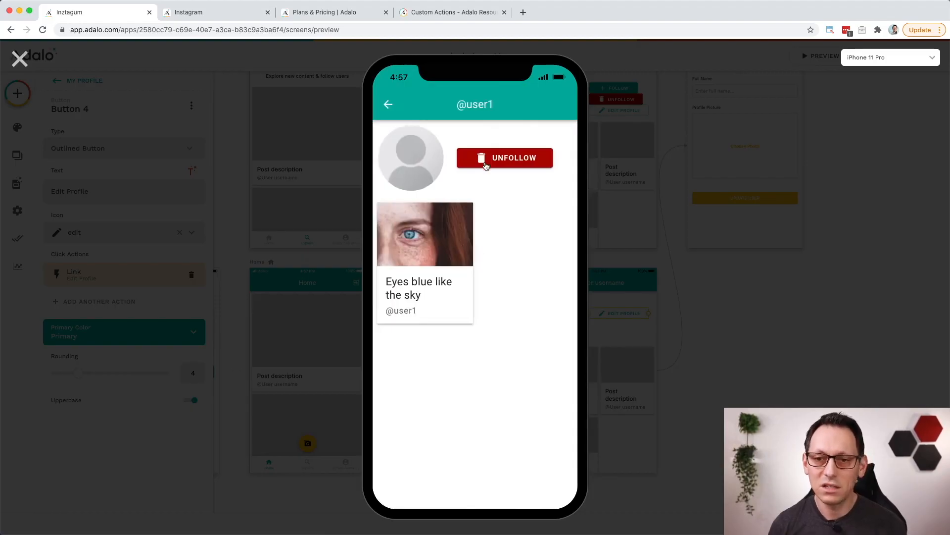
left_click(486, 165)
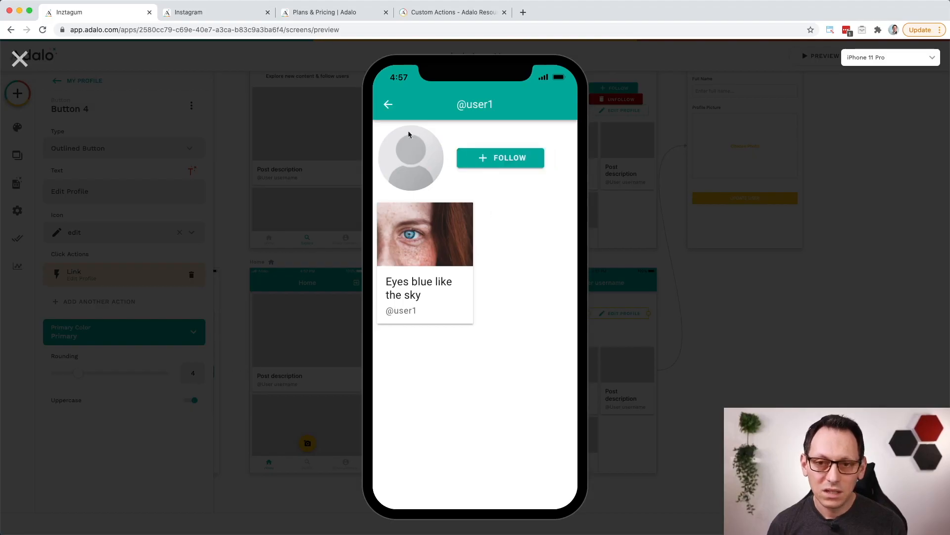
left_click(389, 105)
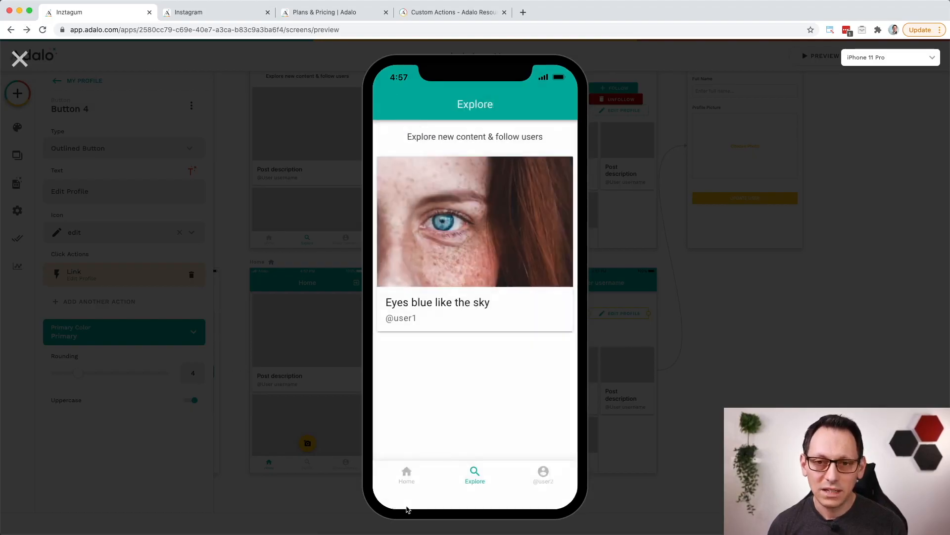
Step: Return to the Home screen and examine which users' posts appear in the feed after the unfollow
left_click(405, 474)
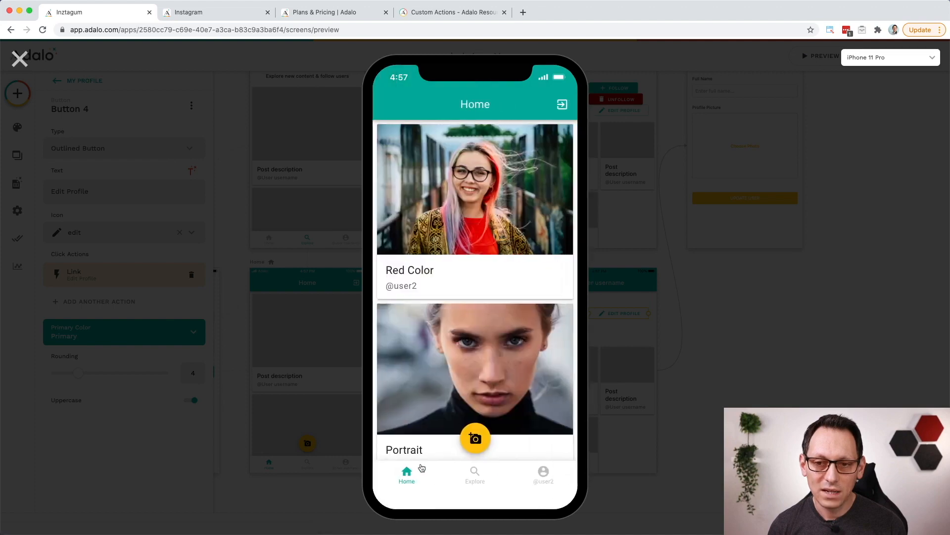
scroll(462, 342, "down", 2)
scroll(466, 345, "up", 2)
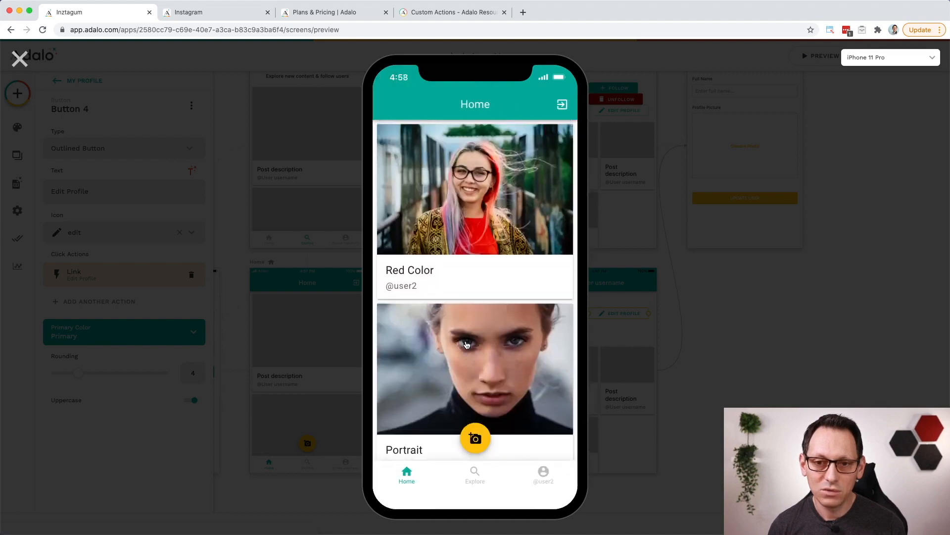
scroll(466, 345, "down", 2)
scroll(466, 345, "up", 2)
scroll(466, 346, "down", 2)
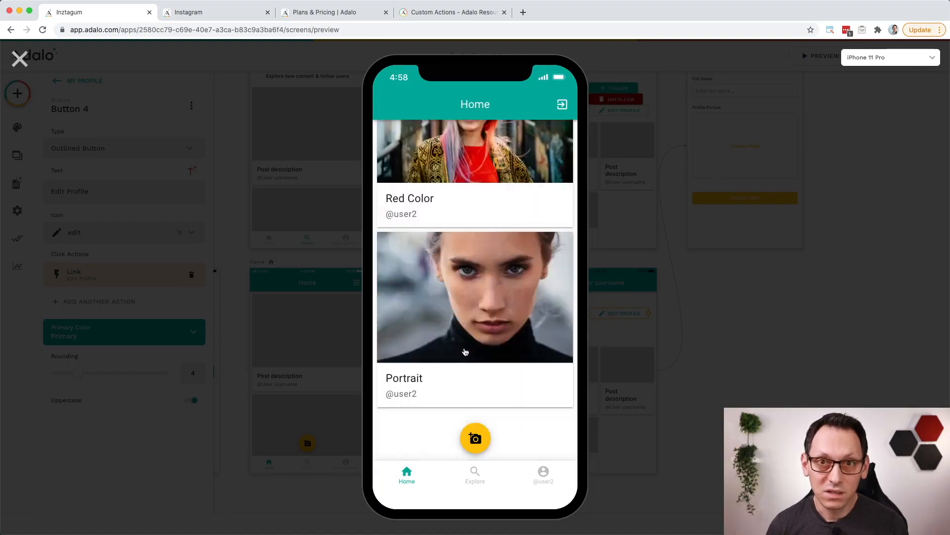
Step: Check the posts and the Edit Profile form on the logged-in user's own profile, and return to the Home screen
left_click(544, 481)
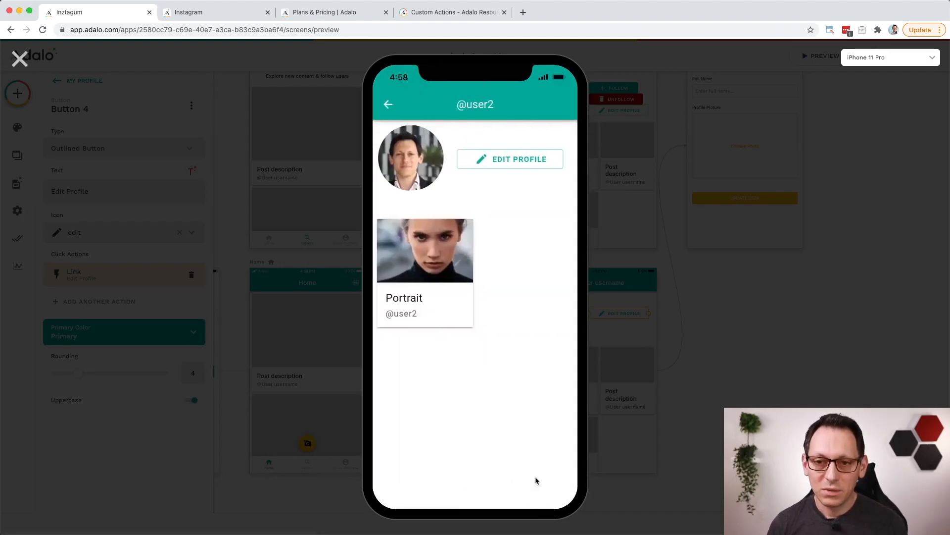
left_click(504, 164)
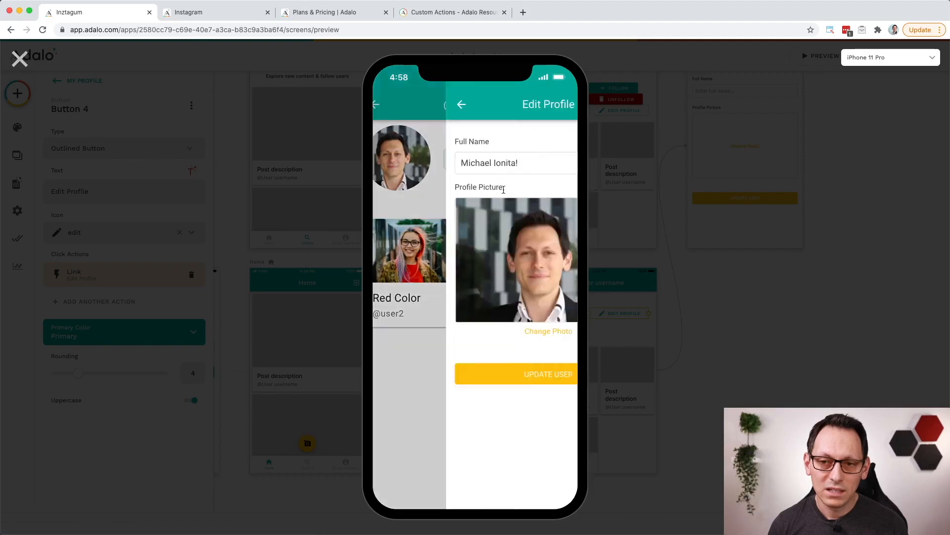
left_click(388, 105)
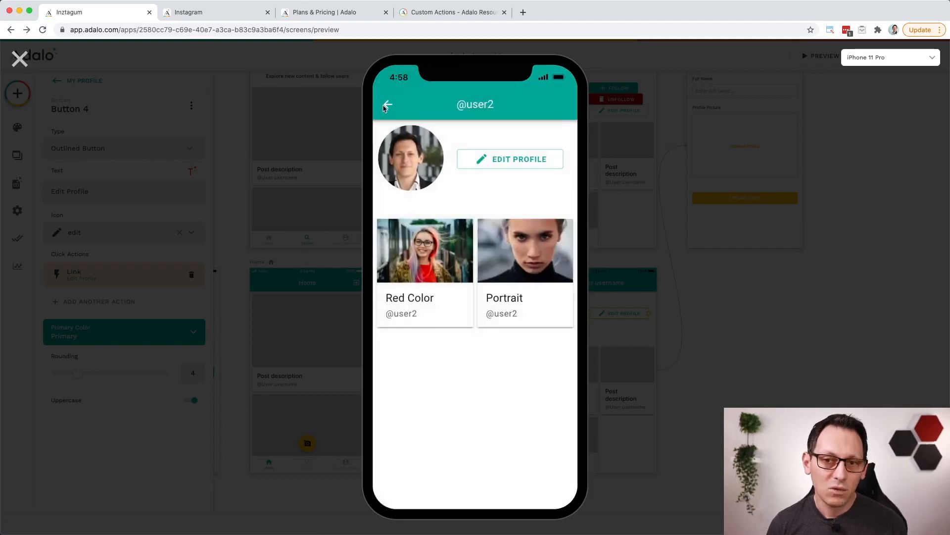
left_click(388, 106)
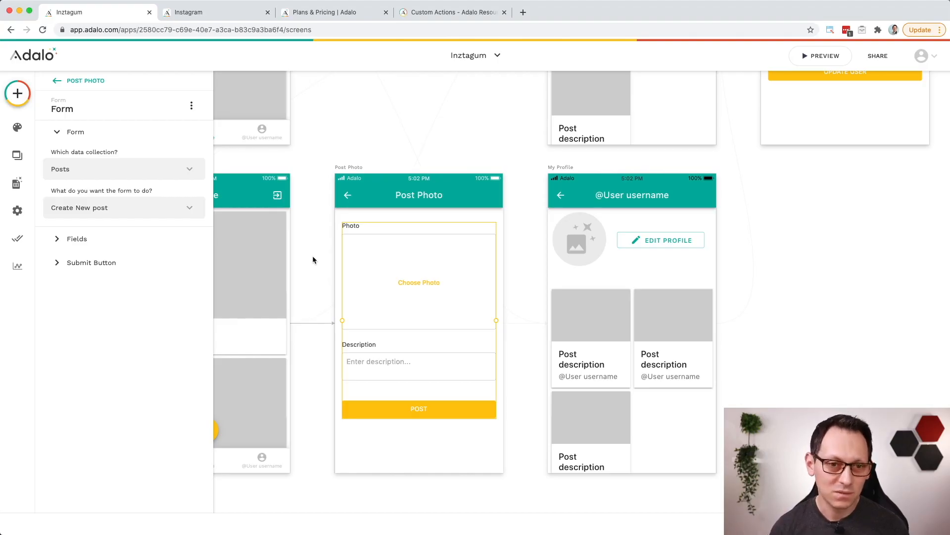
Step: Examine the publishing requirements for the iOS and Android apps and the data storage offered by Adalo's Business Plan
left_click(22, 242)
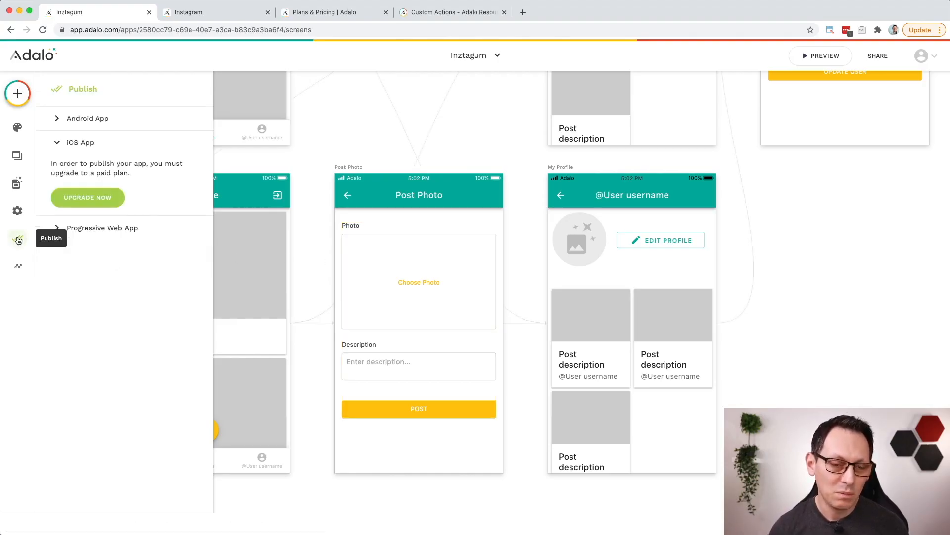
left_click(119, 121)
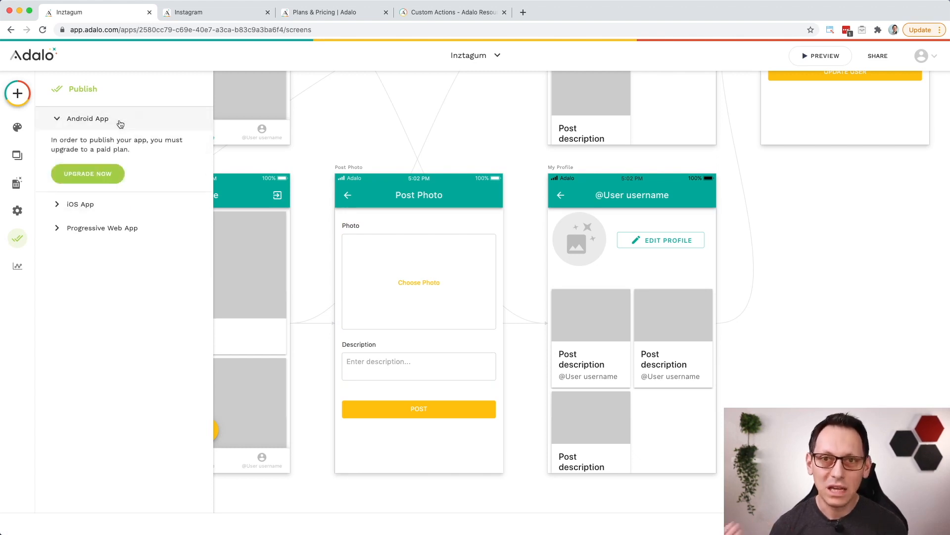
left_click(85, 183)
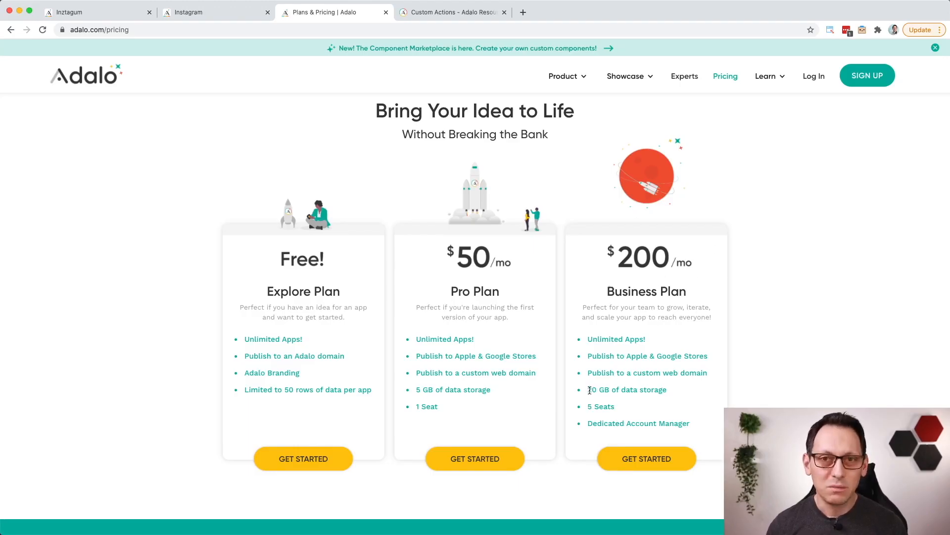
left_click_drag(589, 390, 671, 394)
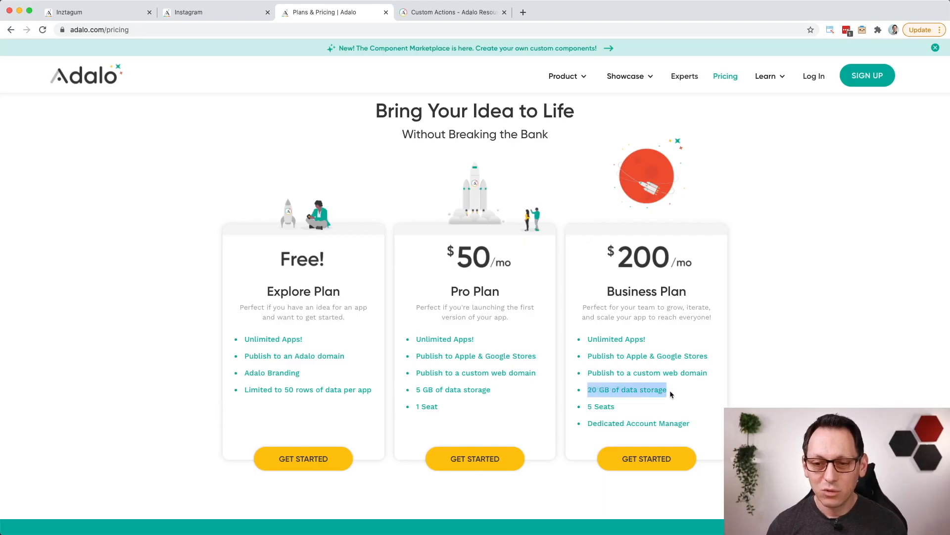
left_click(676, 389)
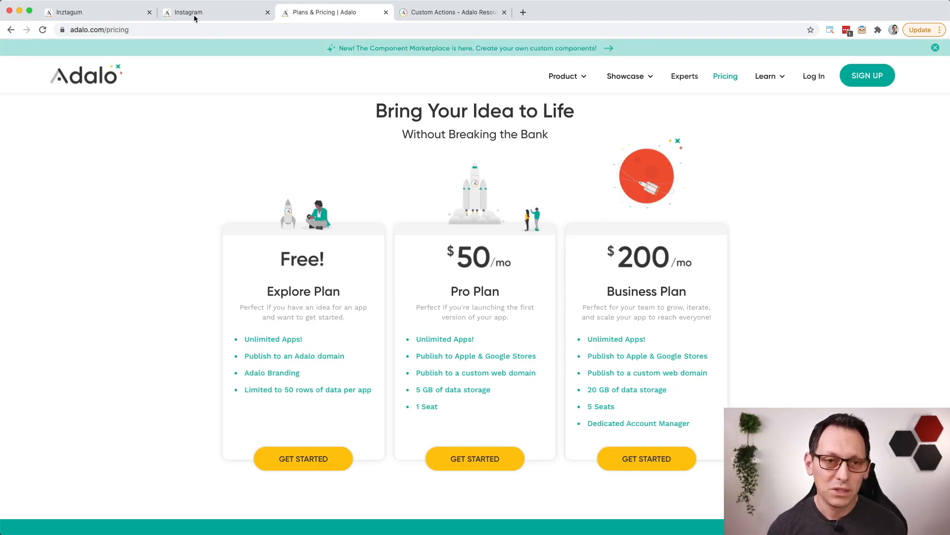
Step: Return to the Inztagum app editor and add a Trigger Notification action to the submit button of the Post Photo form
left_click(119, 16)
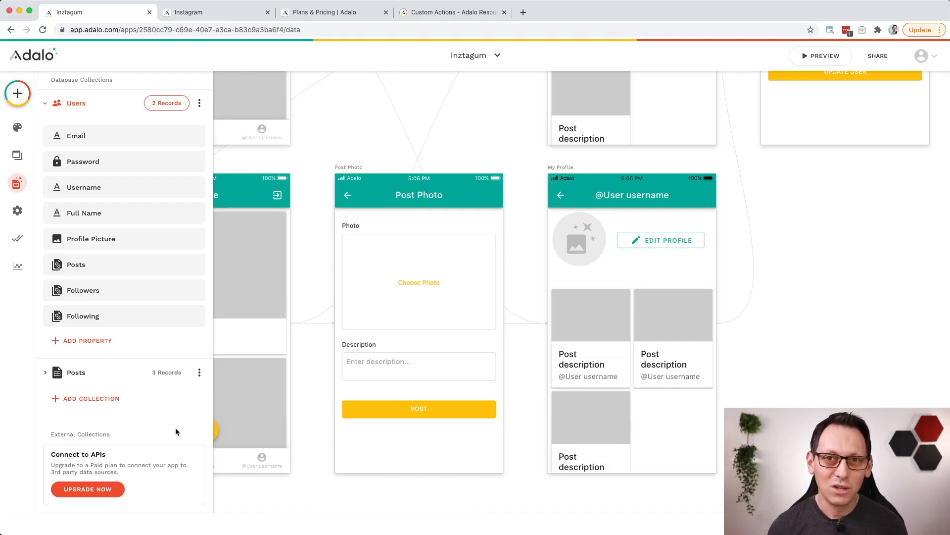
left_click(410, 315)
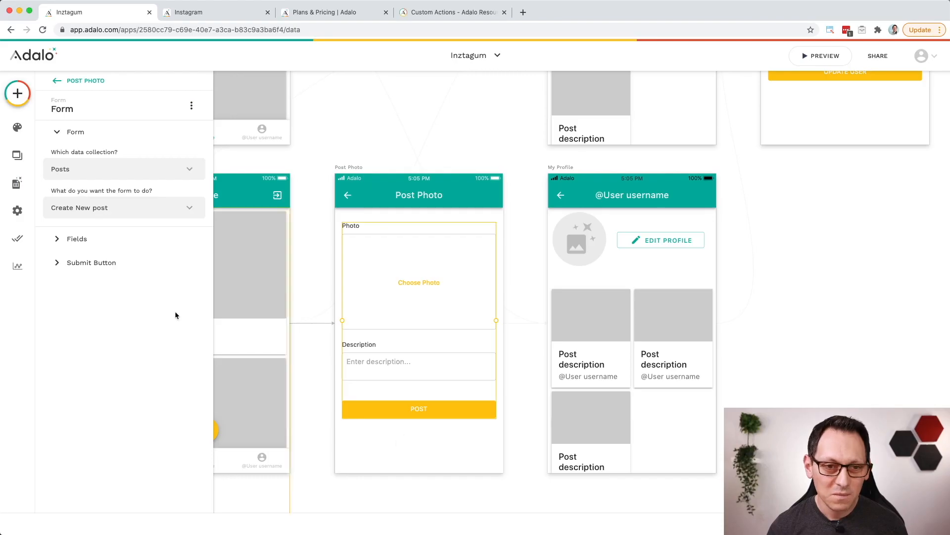
left_click(123, 265)
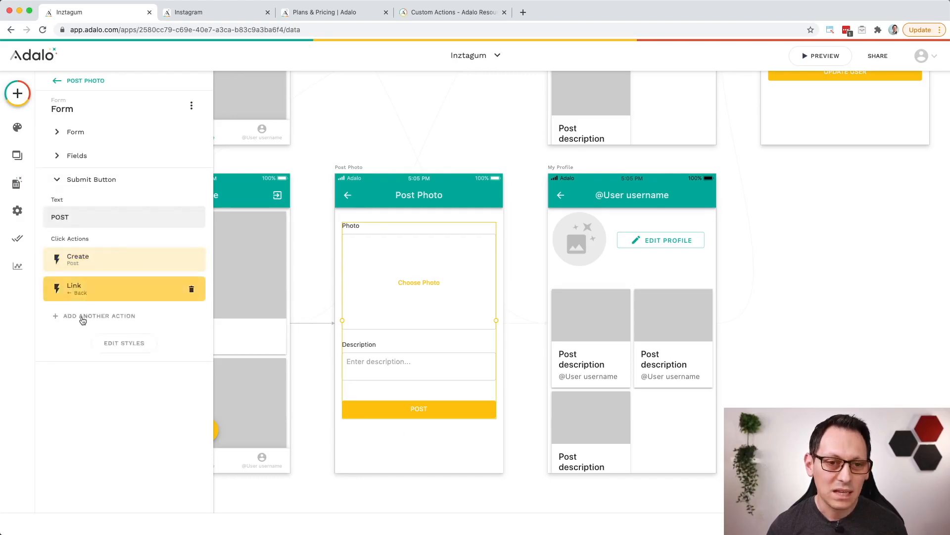
left_click(88, 316)
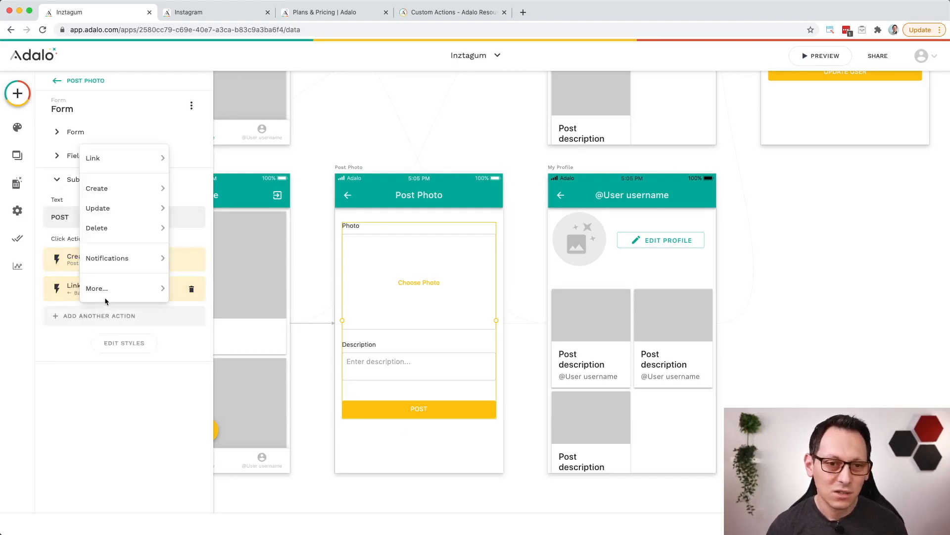
mouse_move(129, 256)
left_click(179, 258)
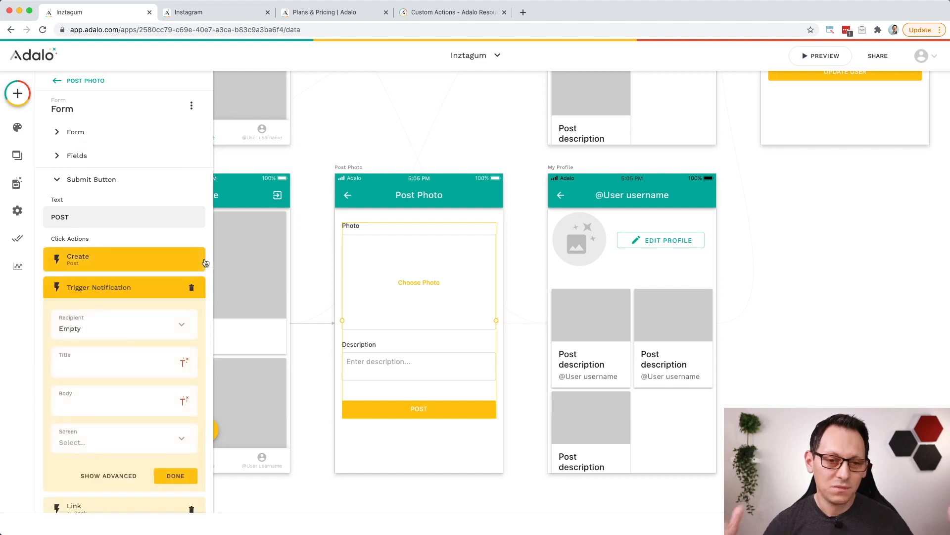
Step: Set the notification's recipient to Logged In User > Followers
left_click(186, 323)
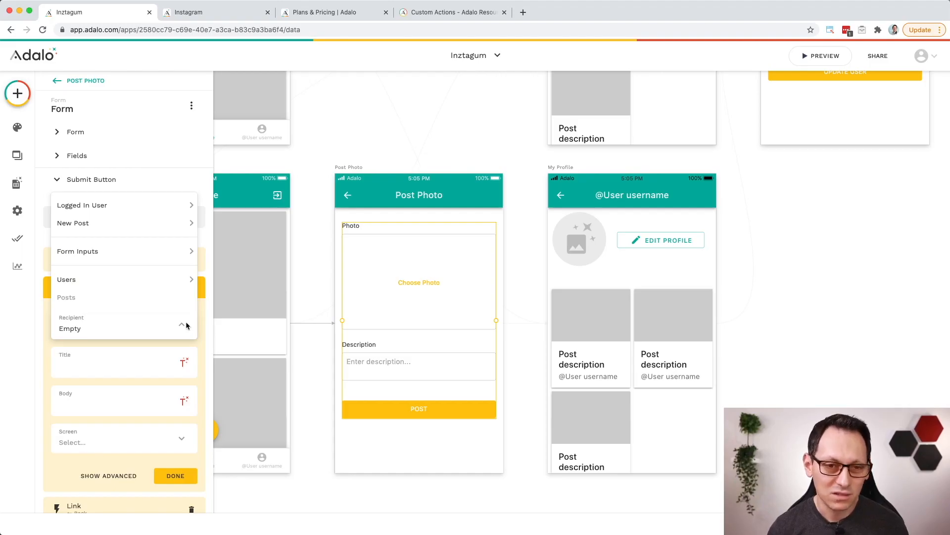
mouse_move(180, 206)
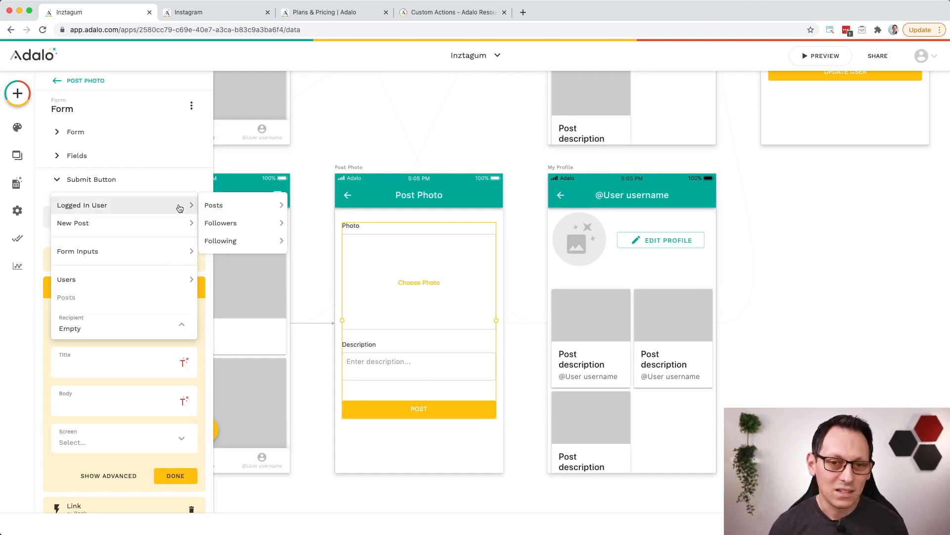
mouse_move(254, 221)
left_click(328, 223)
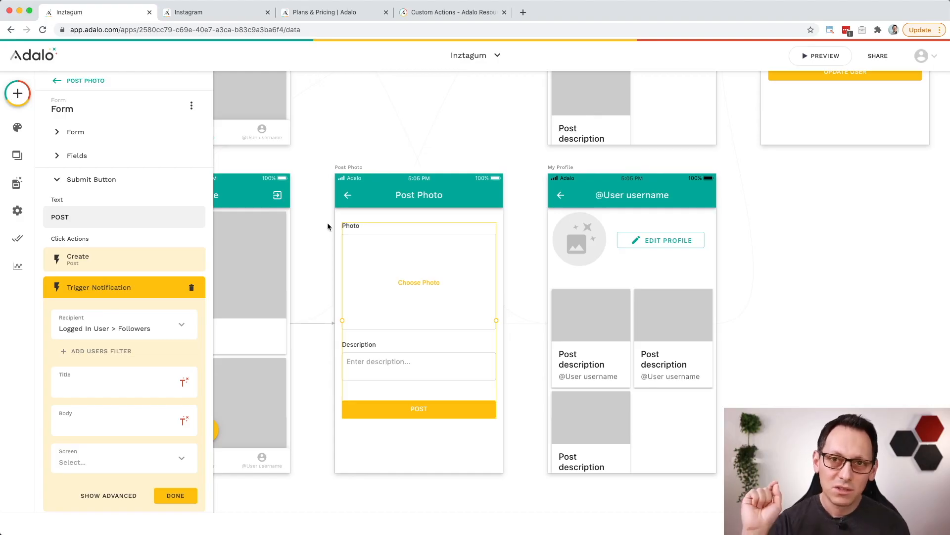
Step: Set the notification title to "@" plus the logged-in user's Username, followed by "has posted new content, check it now!"
scroll(181, 332, "down", 3)
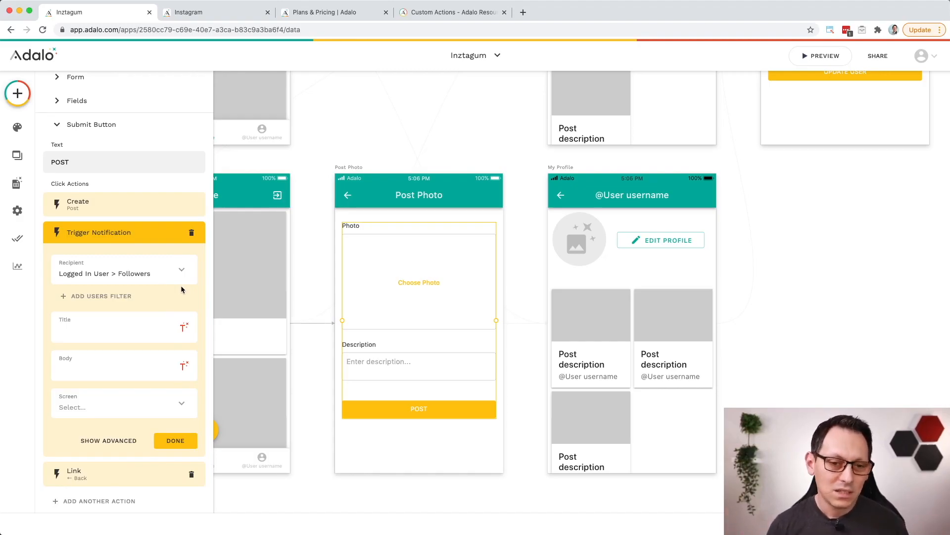
left_click(108, 333)
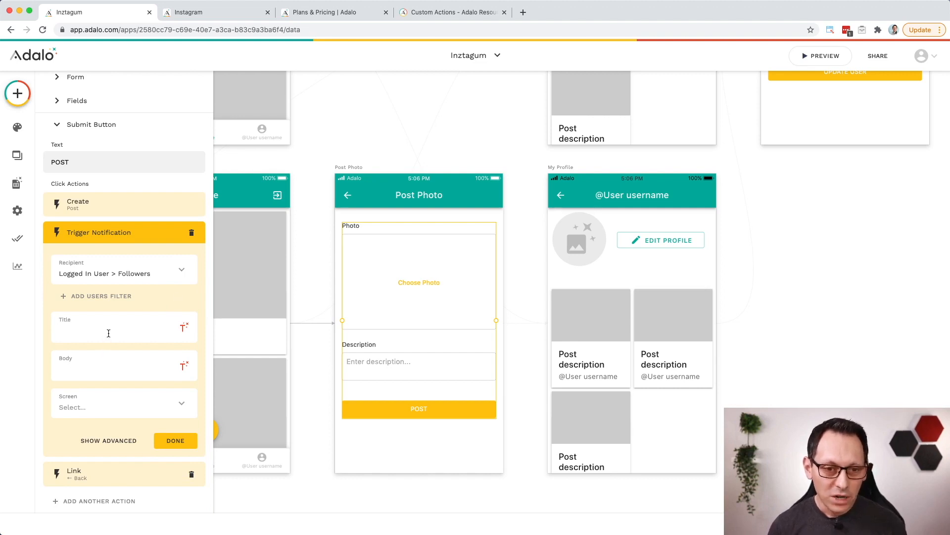
type("@")
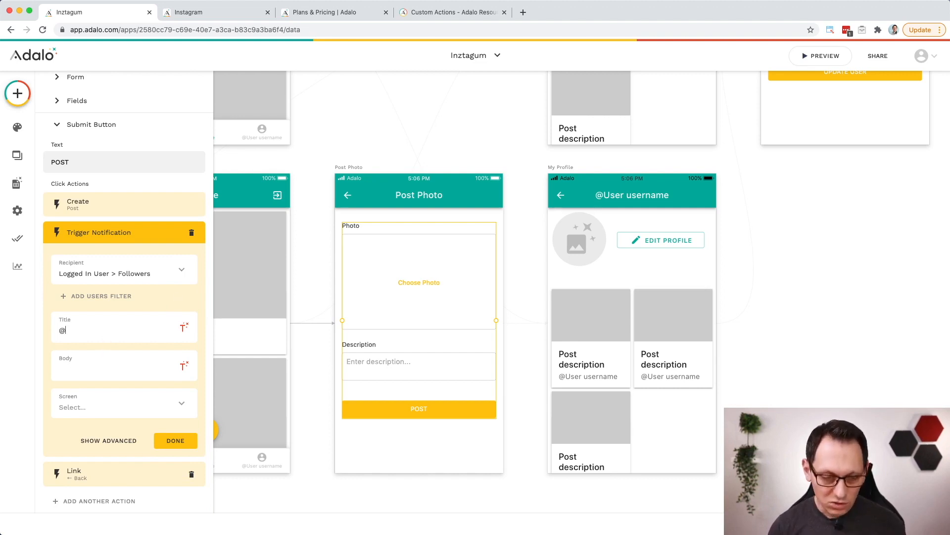
left_click(183, 327)
mouse_move(222, 151)
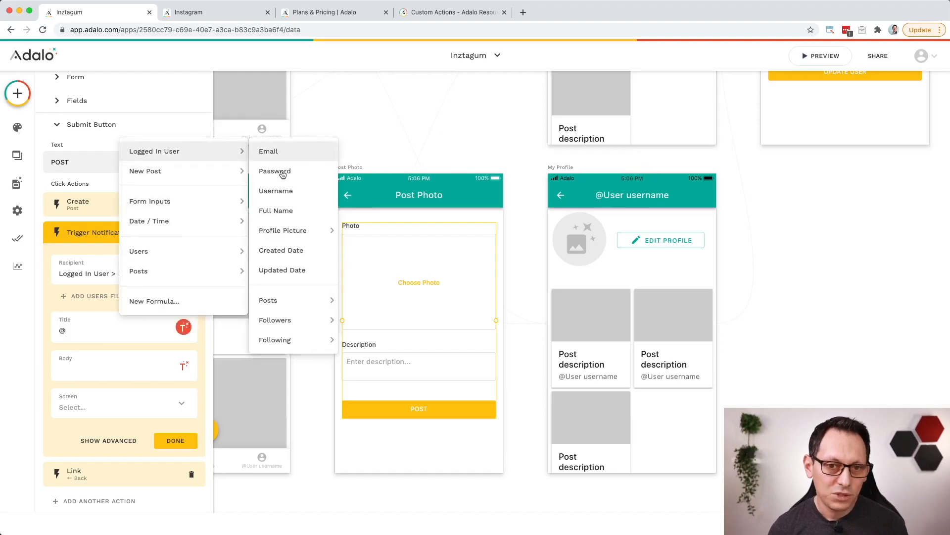
left_click(293, 195)
type("has posted new content, check it now!")
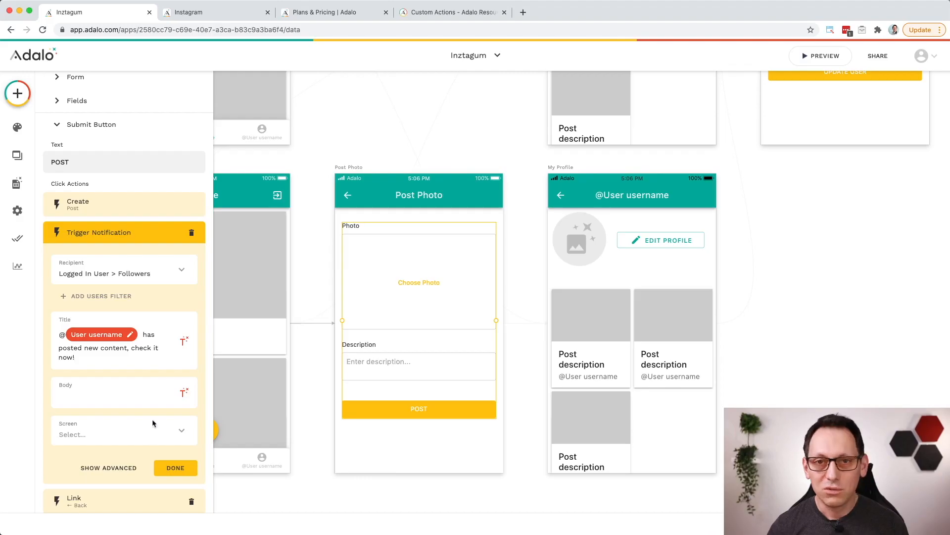
Step: Make the notification open the User Profile screen, and check that screen's layout on the canvas
left_click(161, 432)
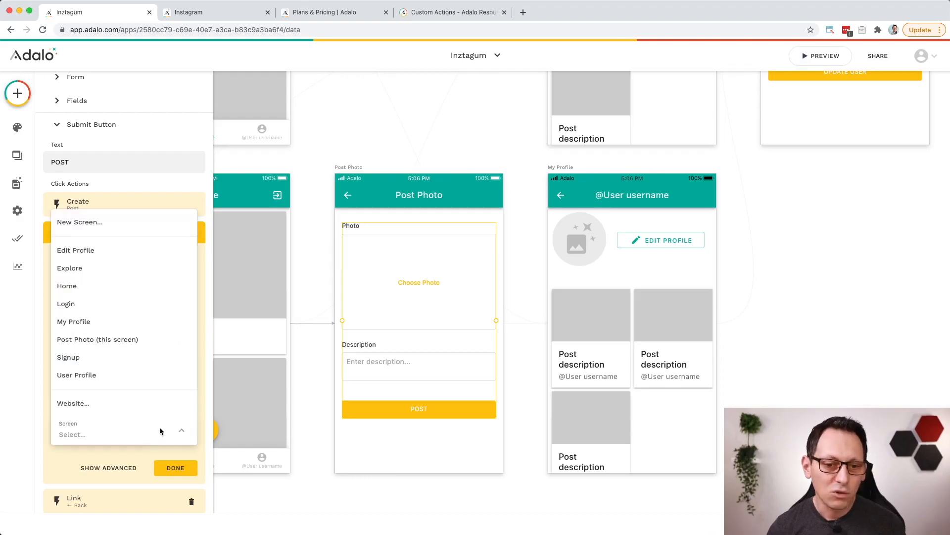
left_click(122, 378)
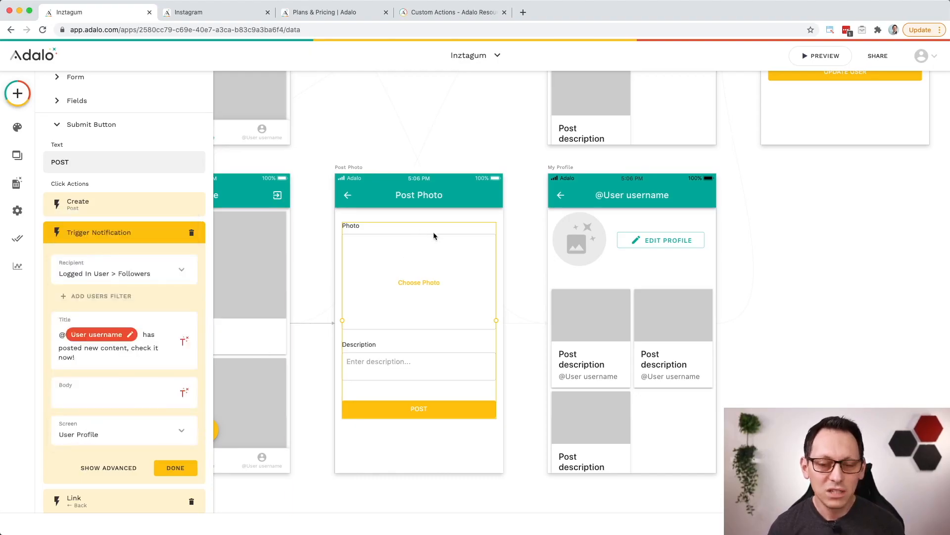
scroll(435, 236, "up", 2)
scroll(436, 236, "up", 5)
scroll(436, 236, "right", 5)
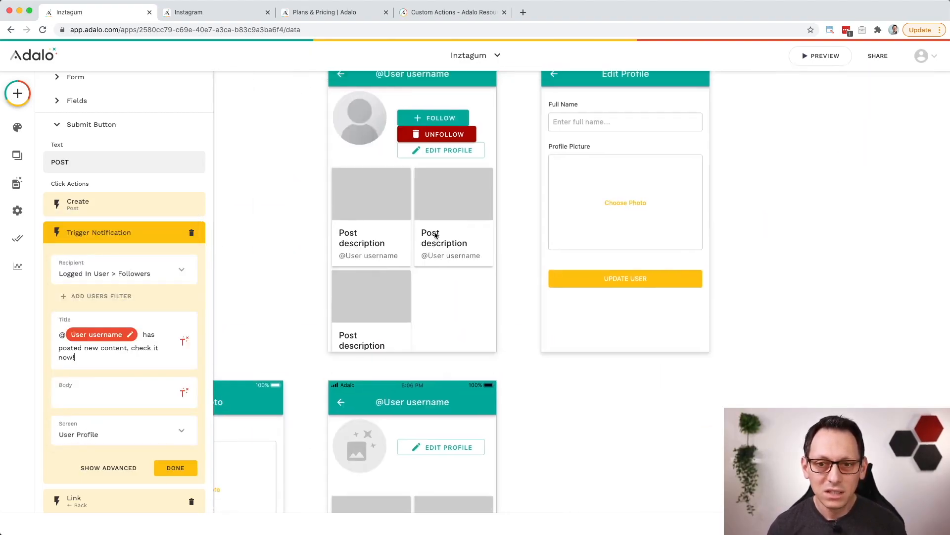
scroll(435, 235, "up", 2)
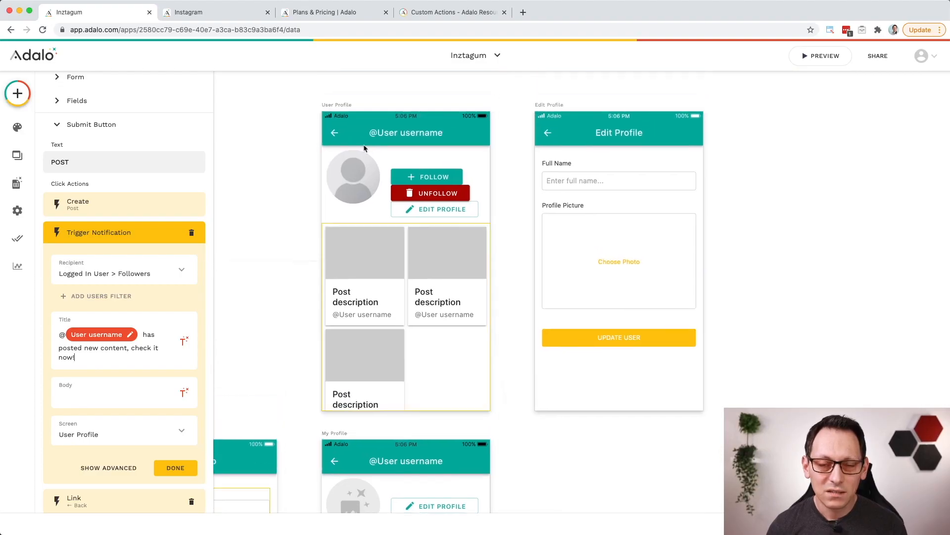